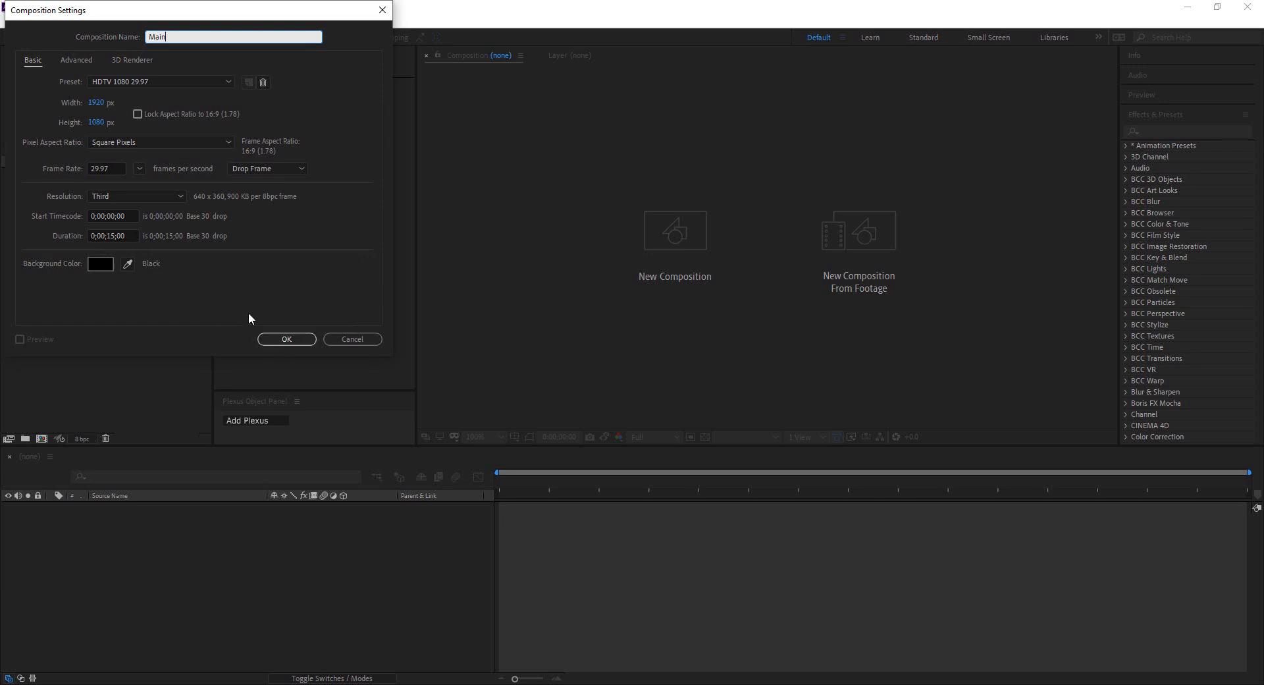
Create the 1920 x 1080 Main composition lasting 15 seconds and add a comp-size black solid named BG
click(288, 339)
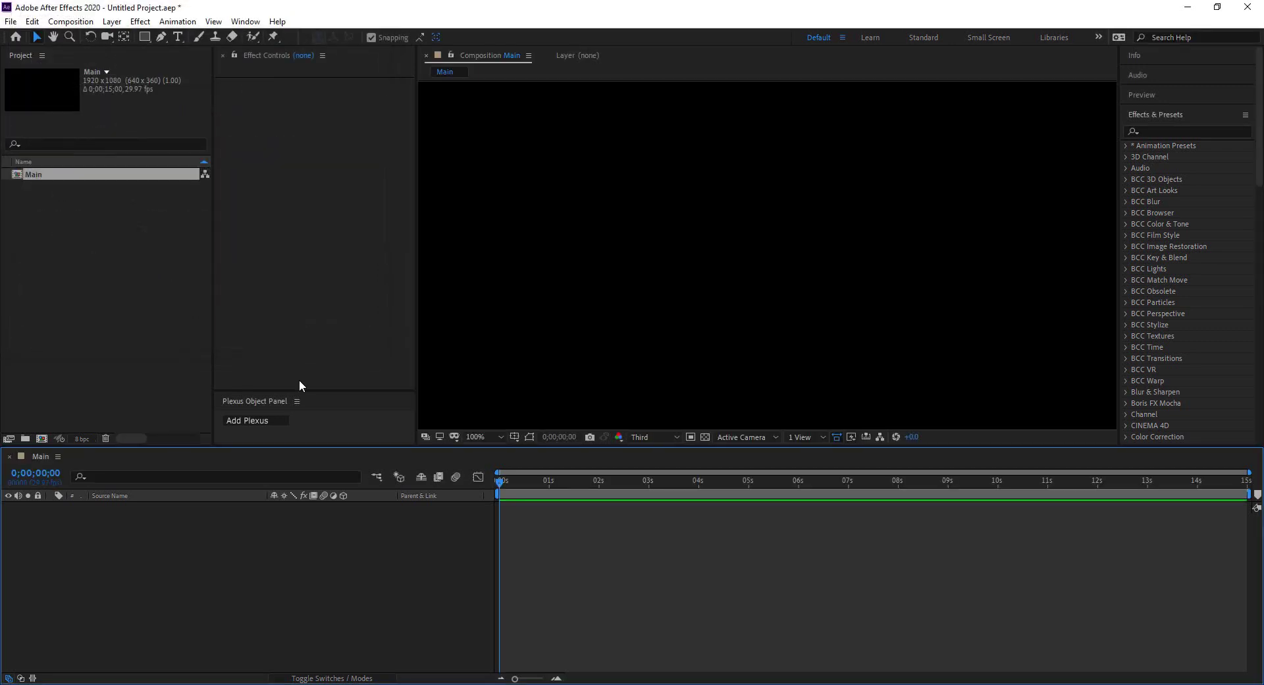
right_click(254, 522)
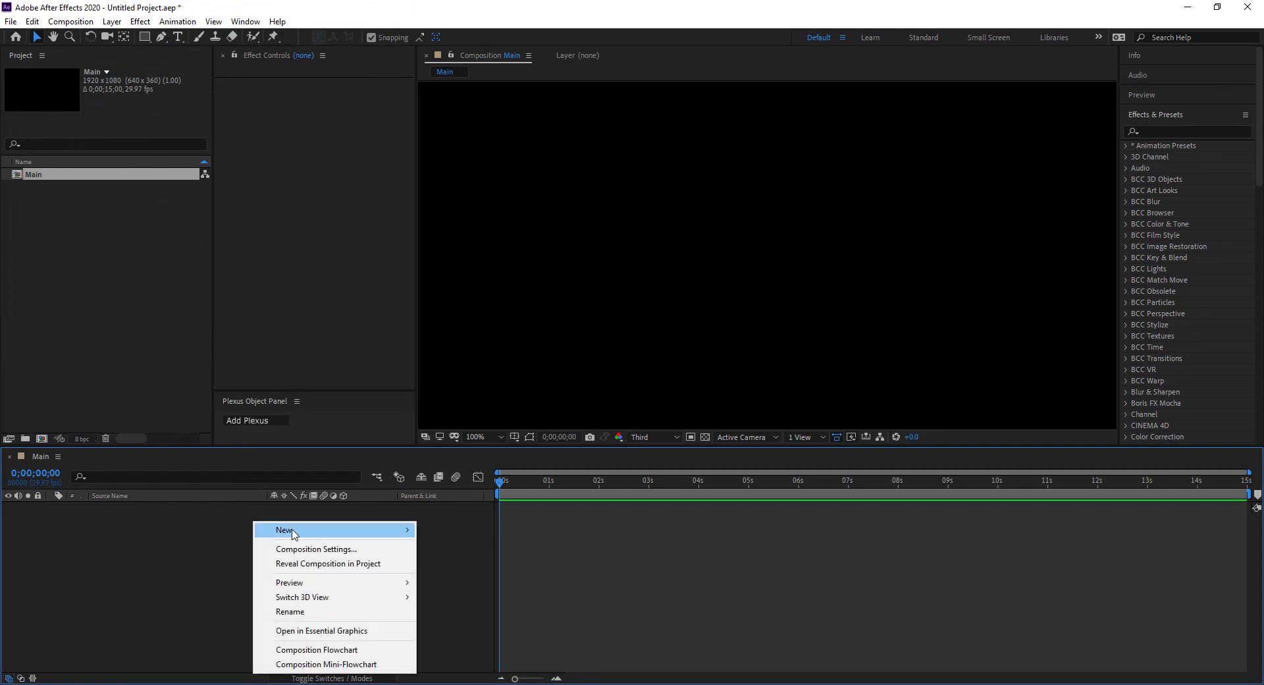
mouse_move(293, 534)
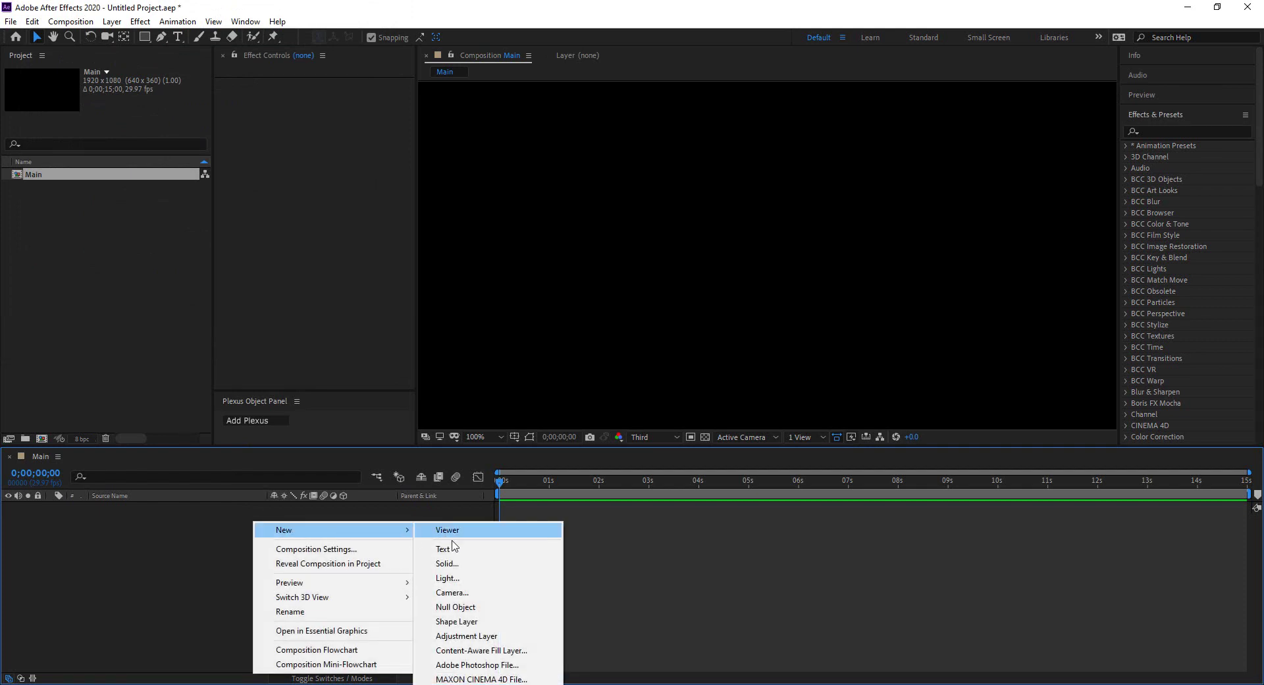
click(447, 564)
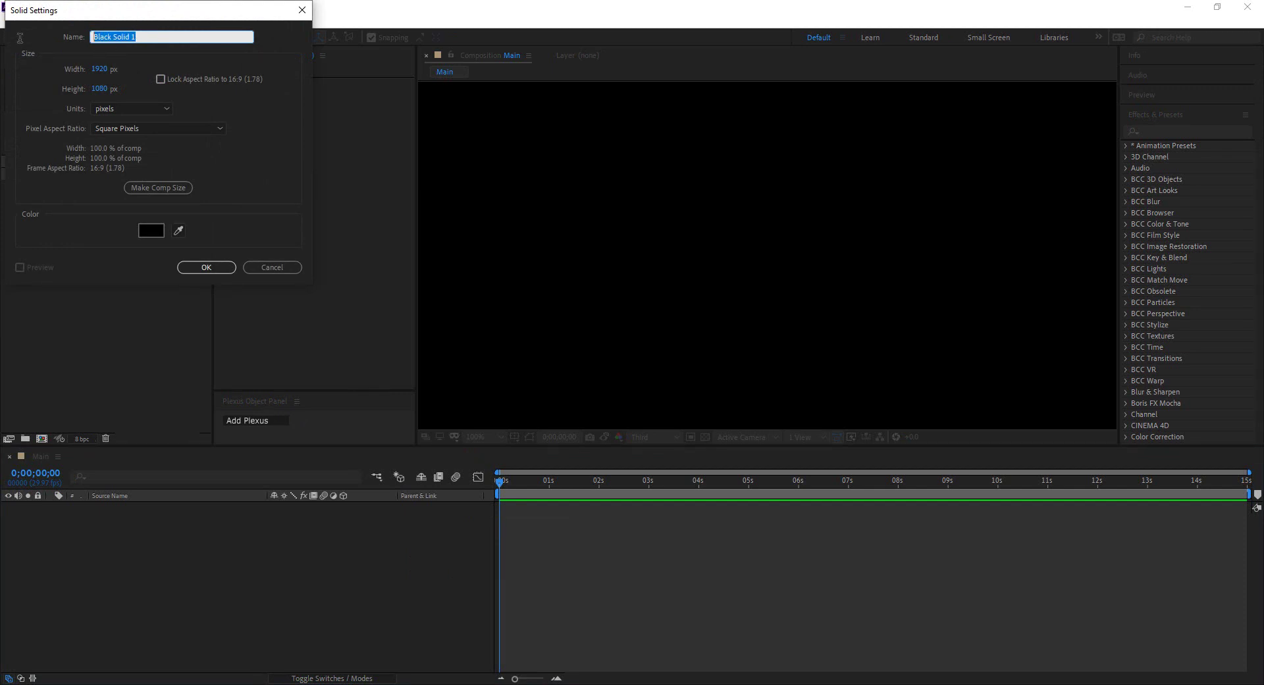
text(BG)
click(156, 191)
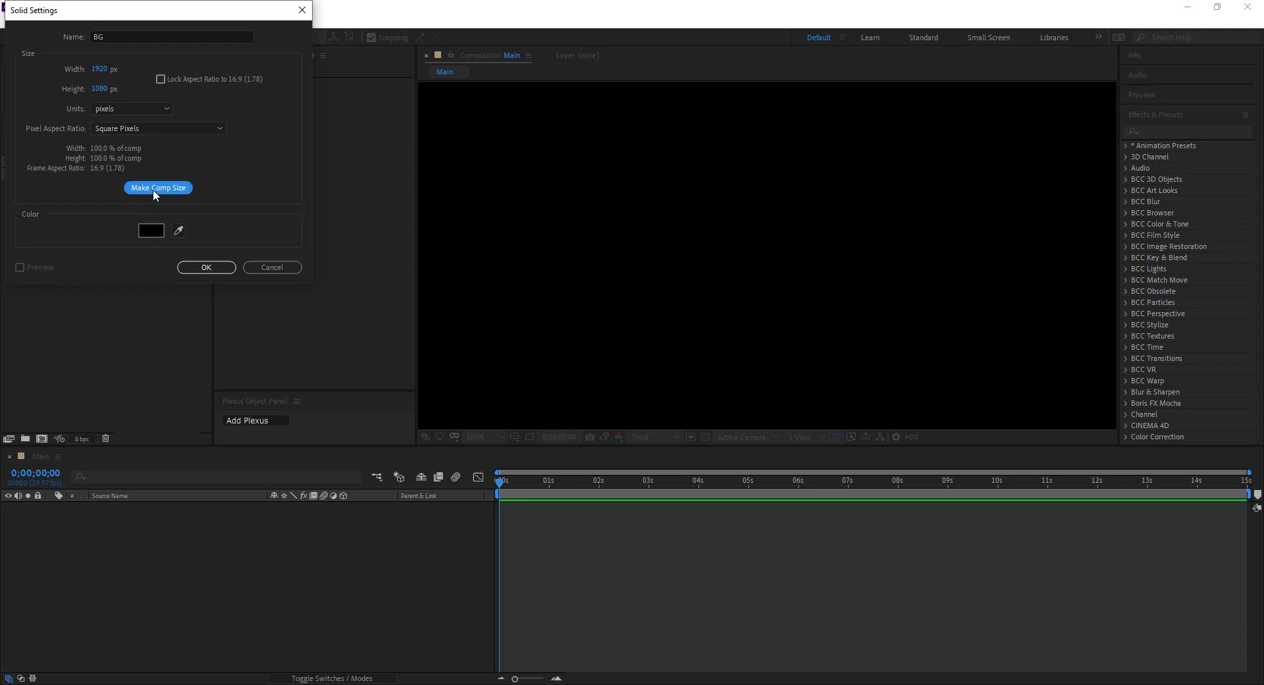
click(218, 270)
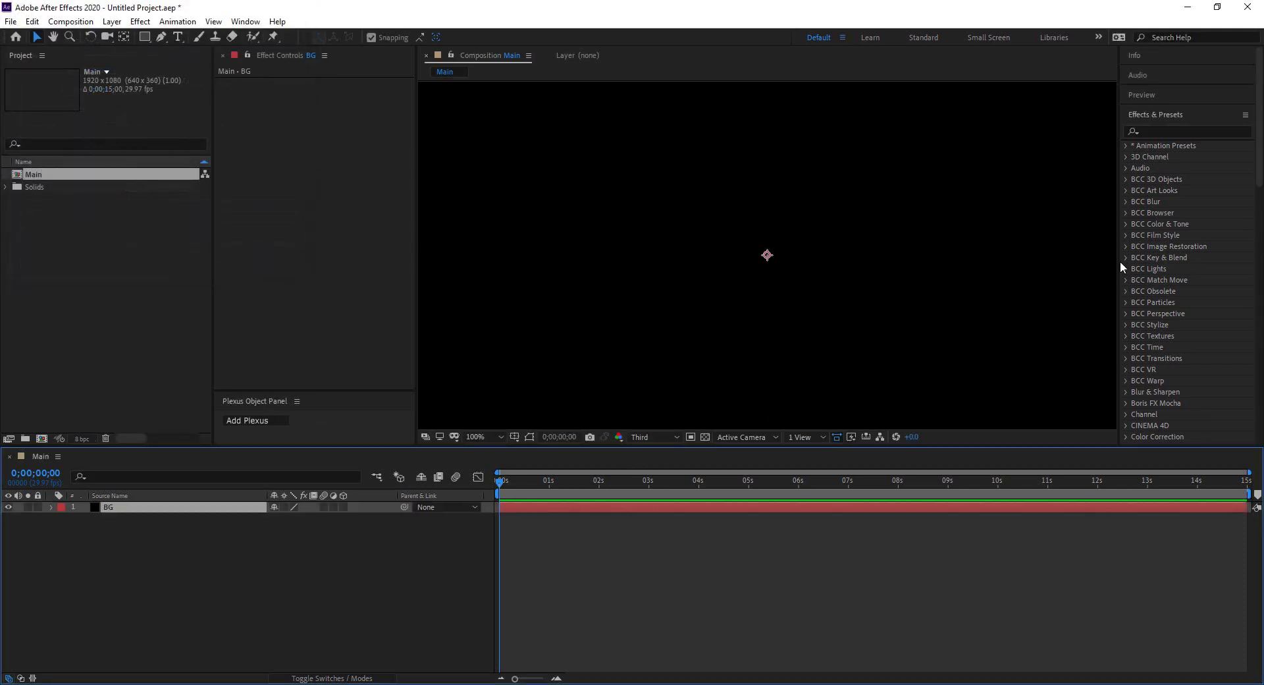
Apply the 4-Color Gradient effect to the BG solid and re-enable refreshing of the composition view
click(1159, 131)
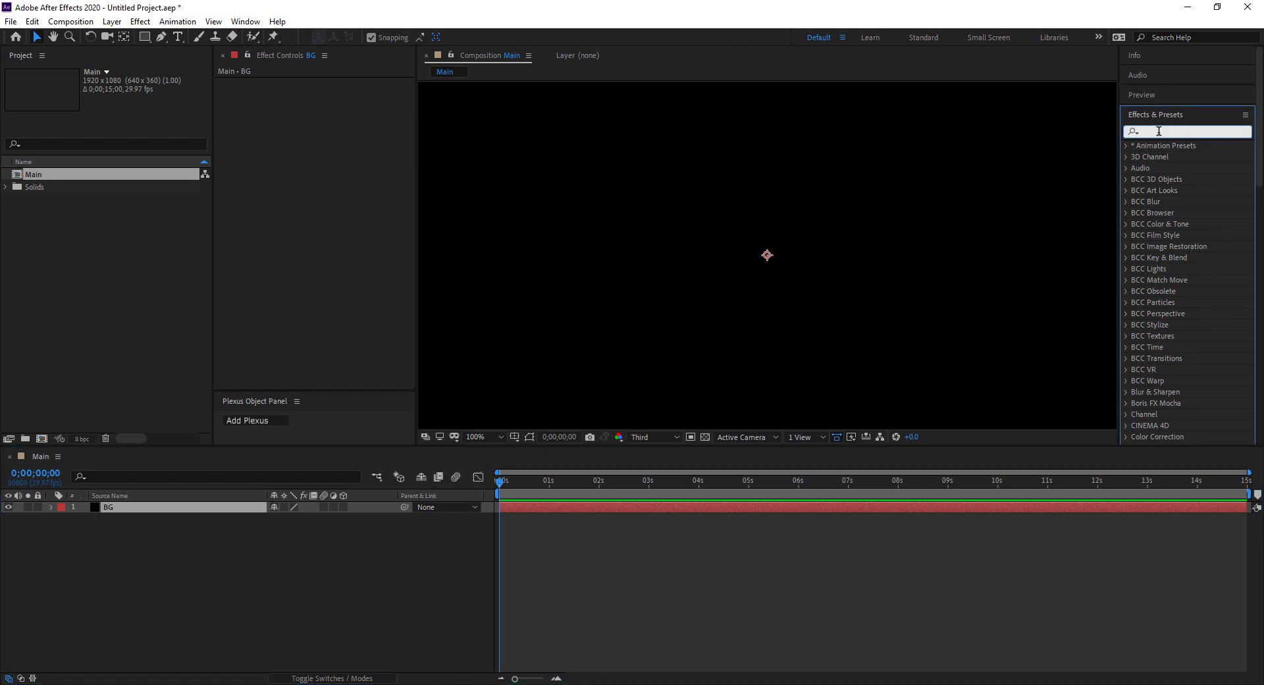
text(4)
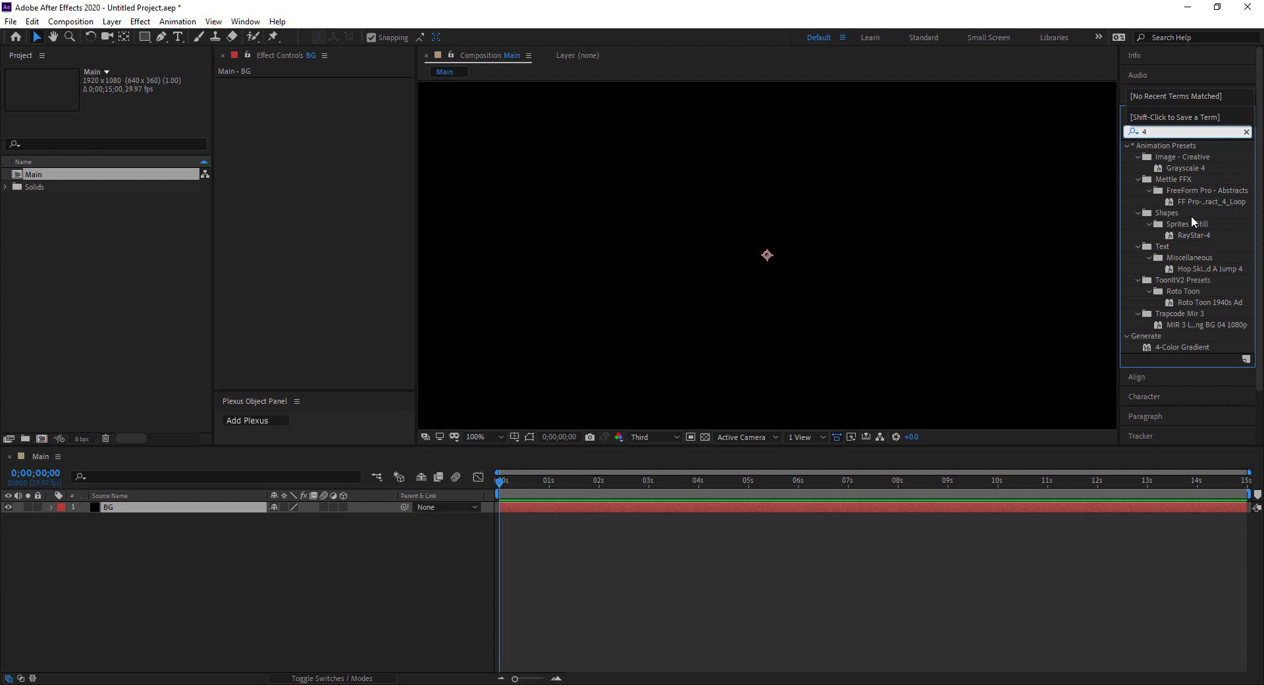
drag(1179, 347, 793, 212)
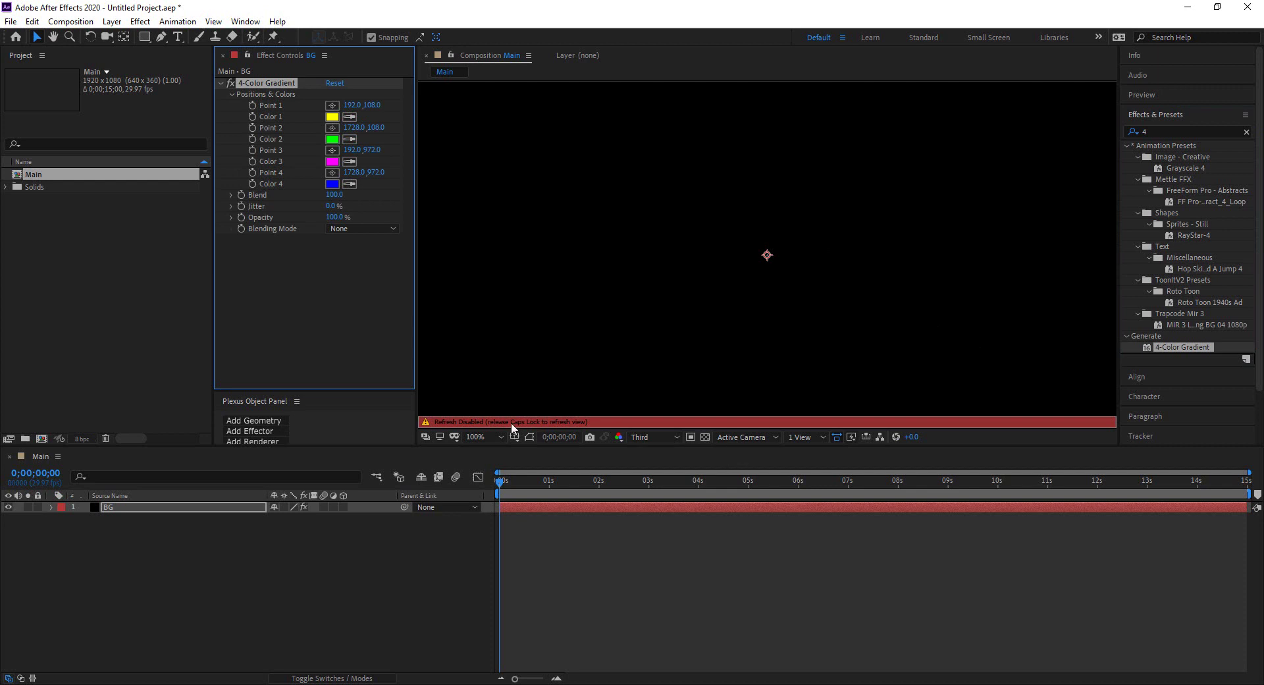
key(Caps_Lock)
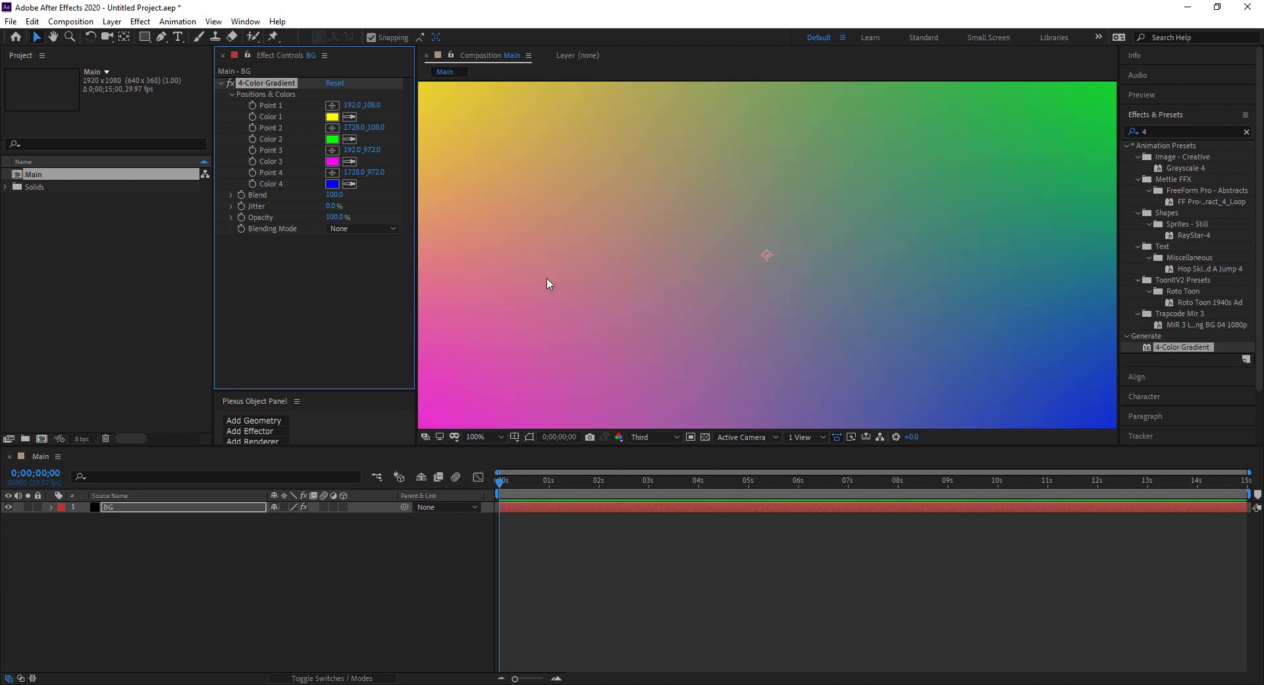
Set Color 1 of the BG layer's 4-Color Gradient to blue
click(332, 118)
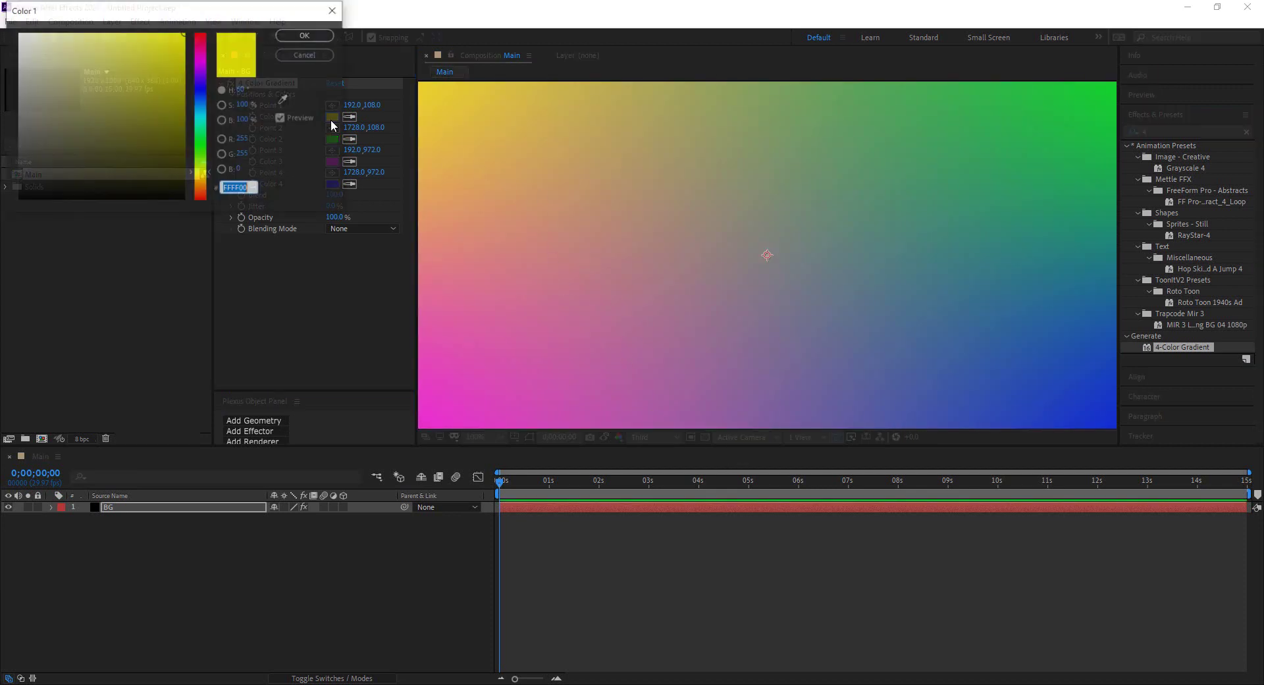
click(202, 94)
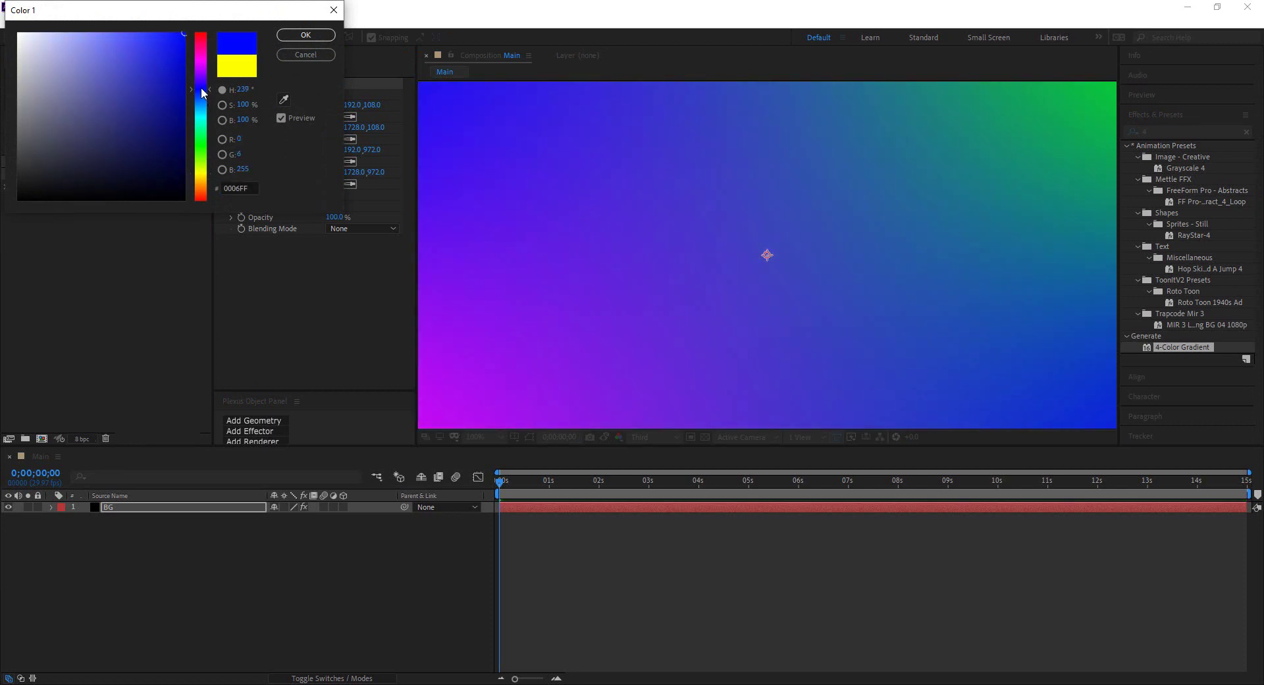
click(312, 37)
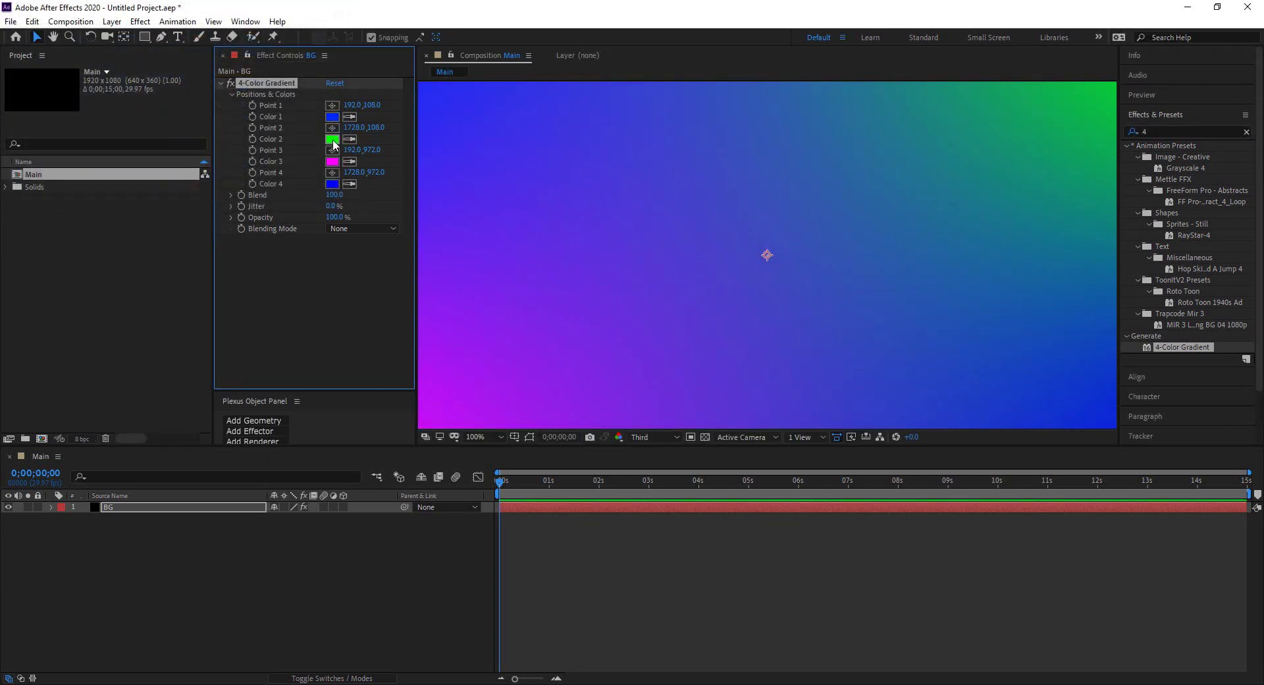
Set Color 2 of the 4-Color Gradient to black
click(349, 139)
click(334, 141)
click(334, 141)
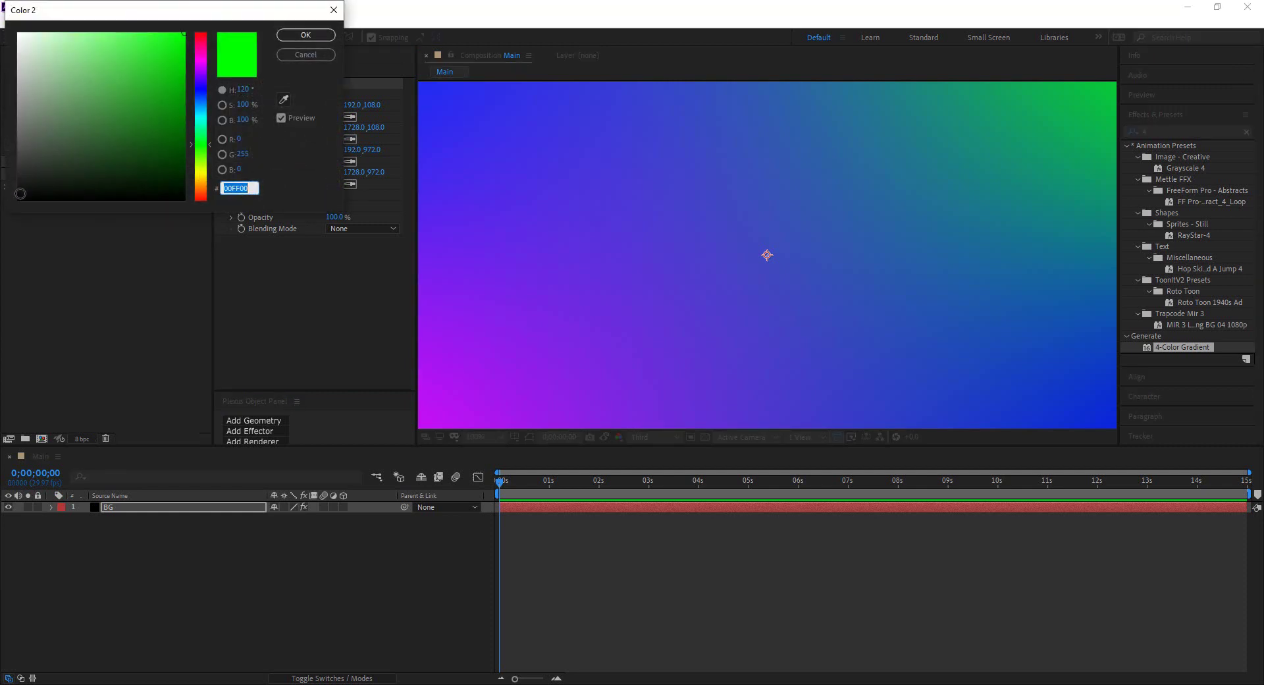
drag(21, 193, 18, 199)
click(309, 39)
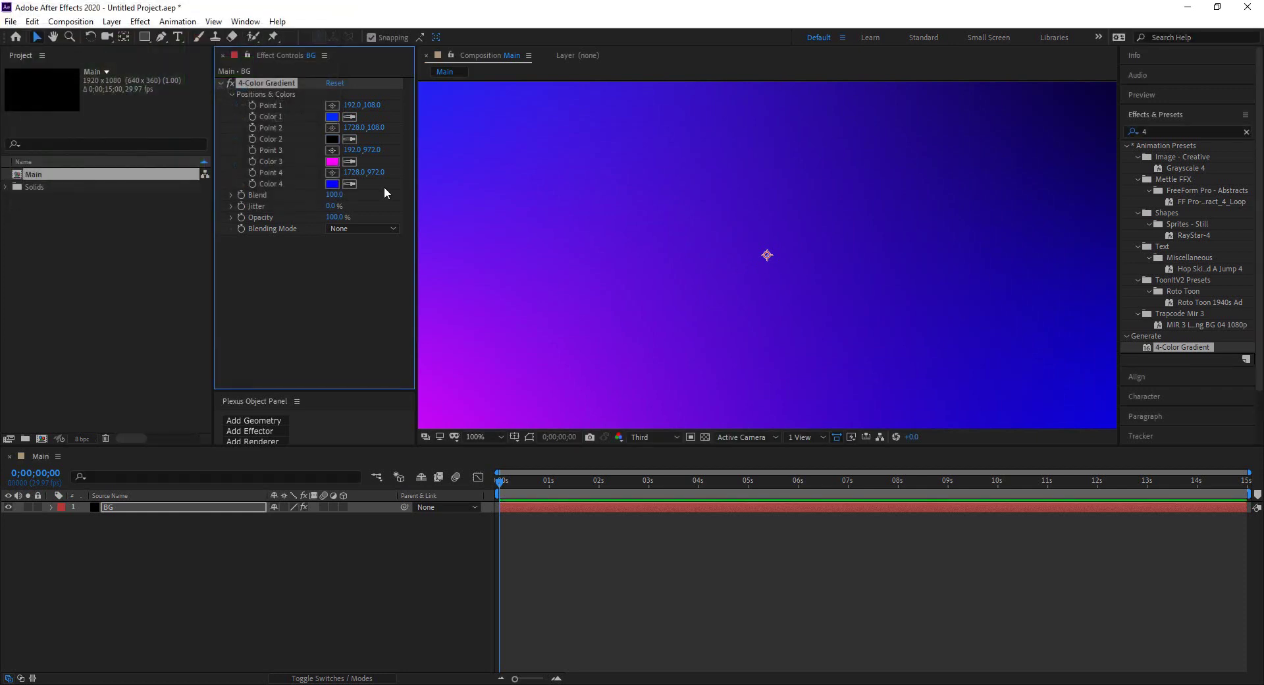
Set Color 3 of the gradient to black and sample the blue of Color 1 for Color 4
click(333, 161)
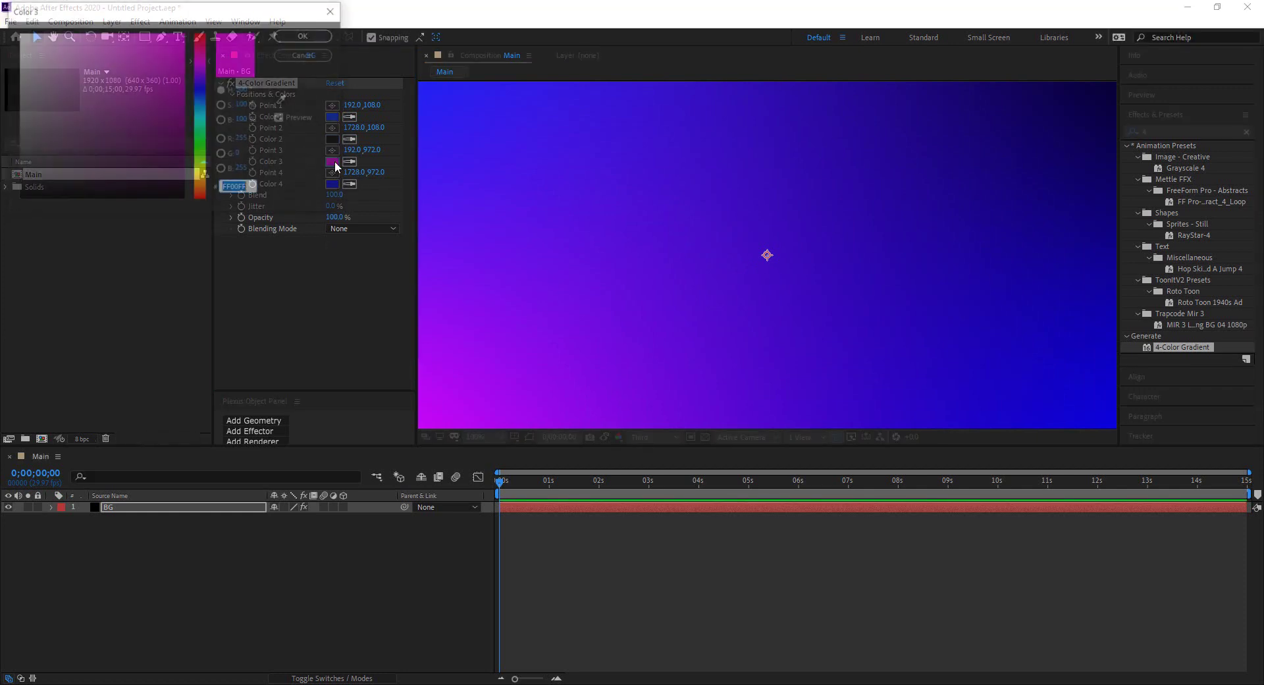
click(18, 199)
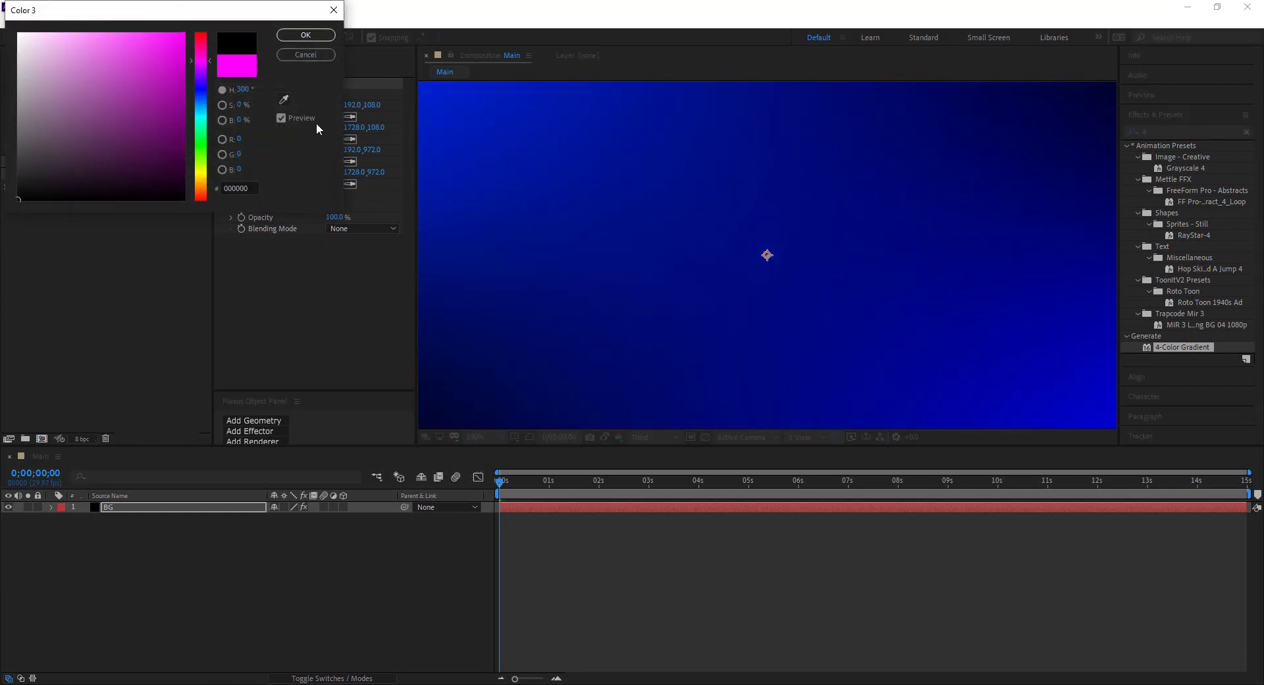
click(316, 36)
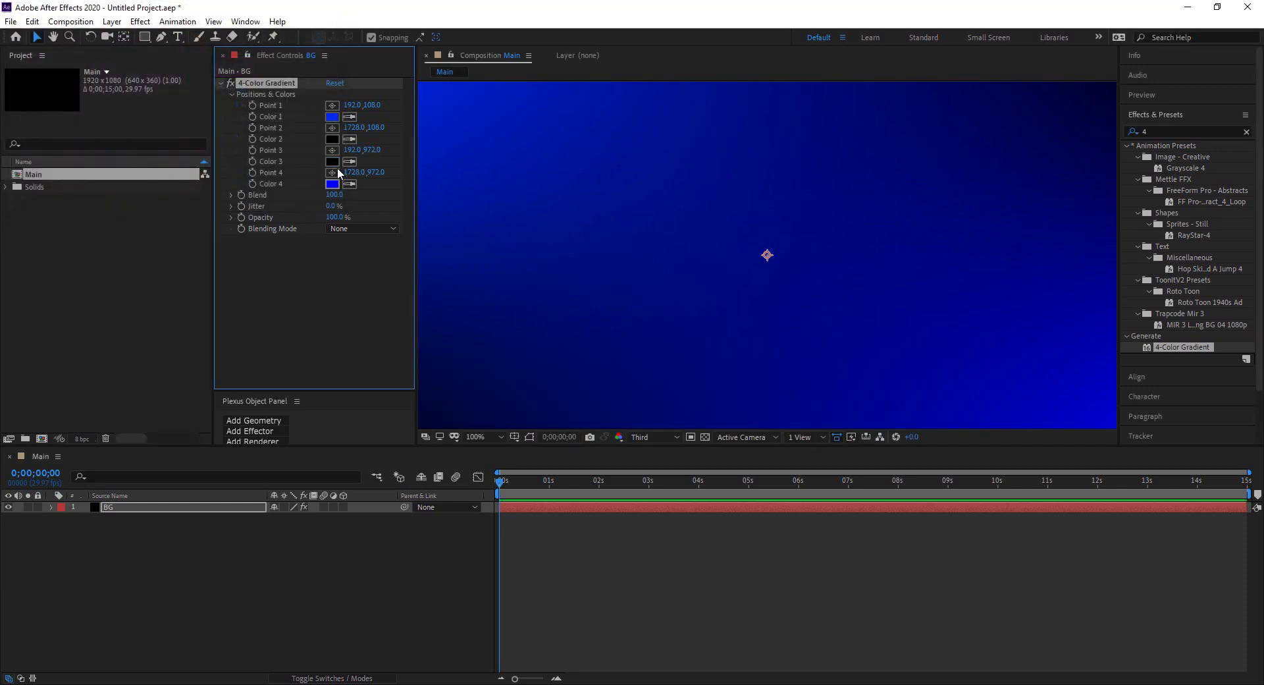
click(332, 116)
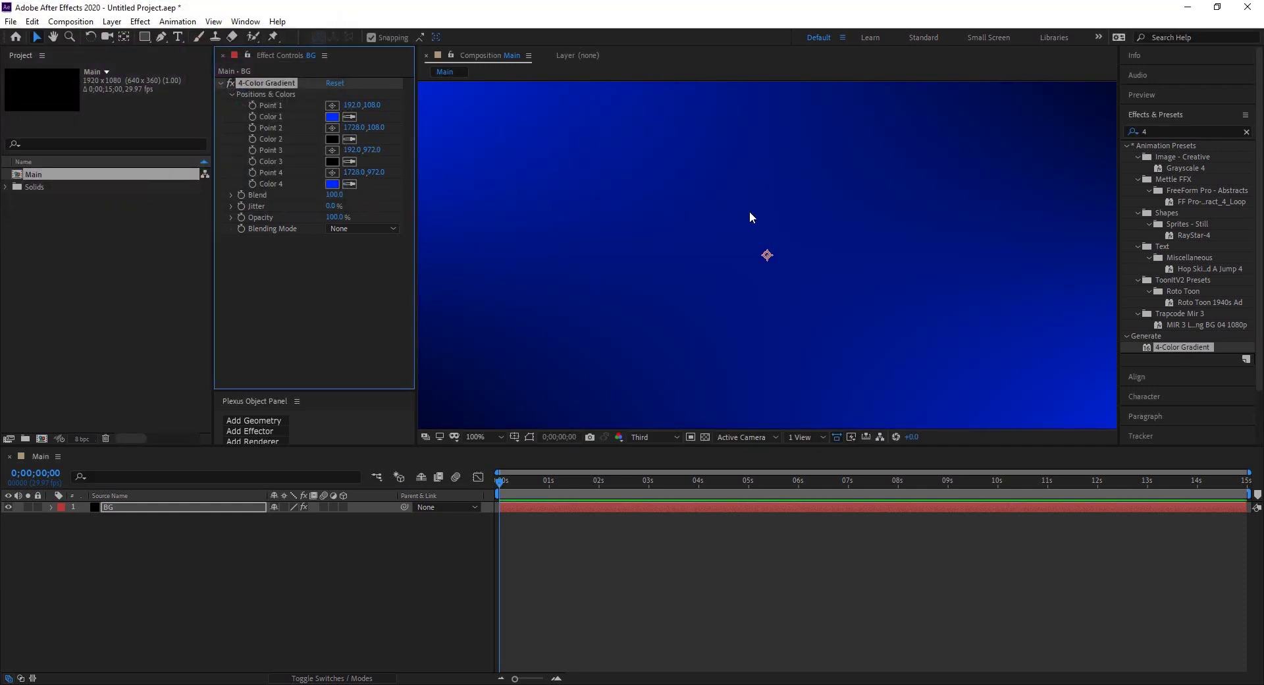
Move the gradient points outside the frame: Point 3 to about -36,1116, Point 2 to 1964,-36, Point 1 to -316,-272 and Point 4 to 2232,1276
key(comma)
key(comma)
key(comma)
key(comma)
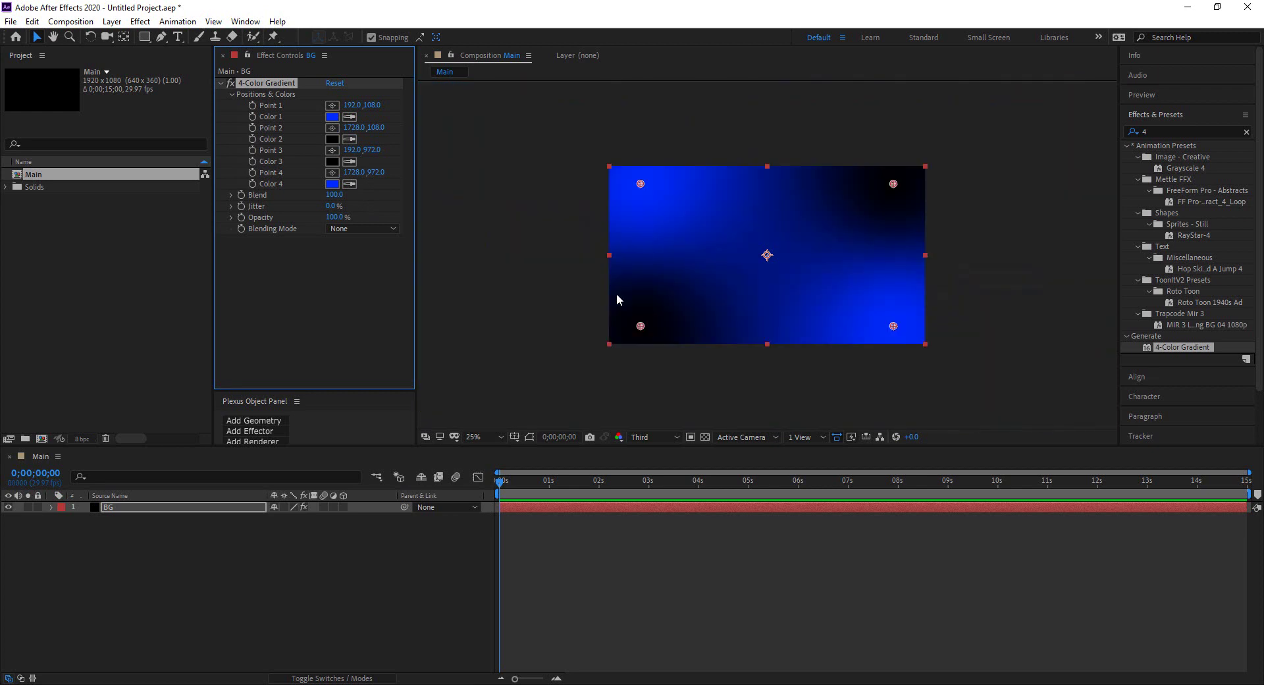
drag(641, 327, 604, 349)
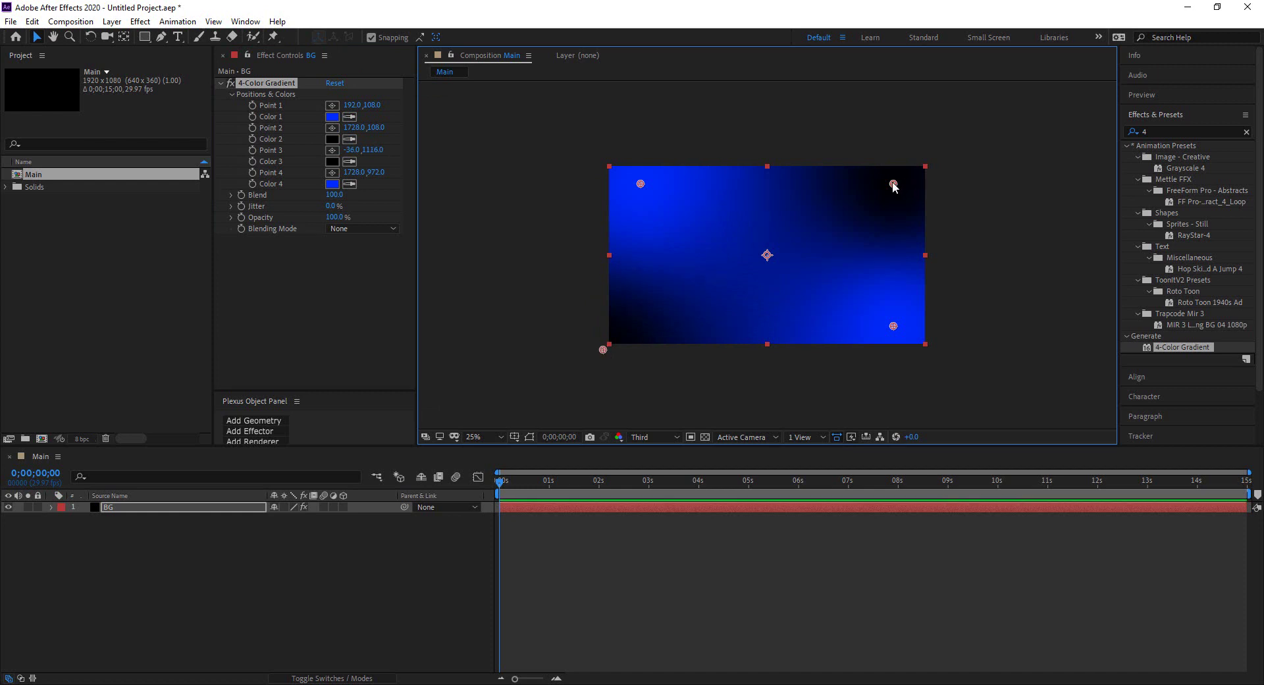
drag(893, 184, 932, 162)
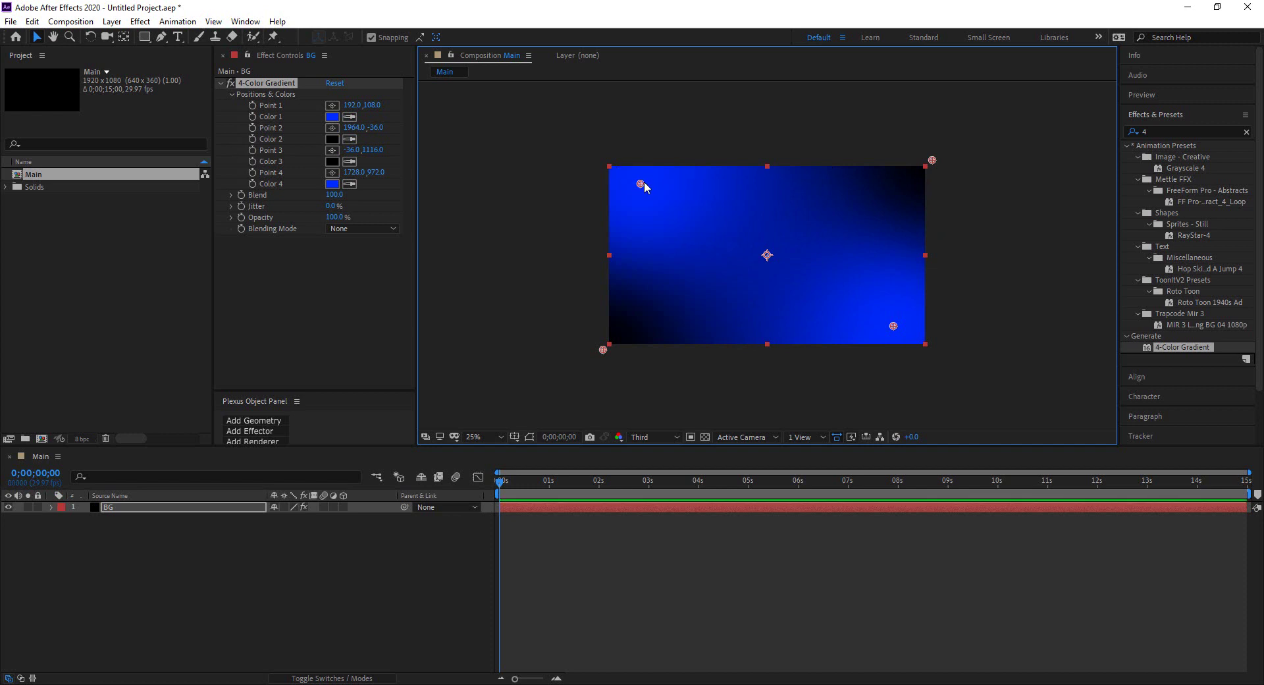
drag(642, 183, 558, 127)
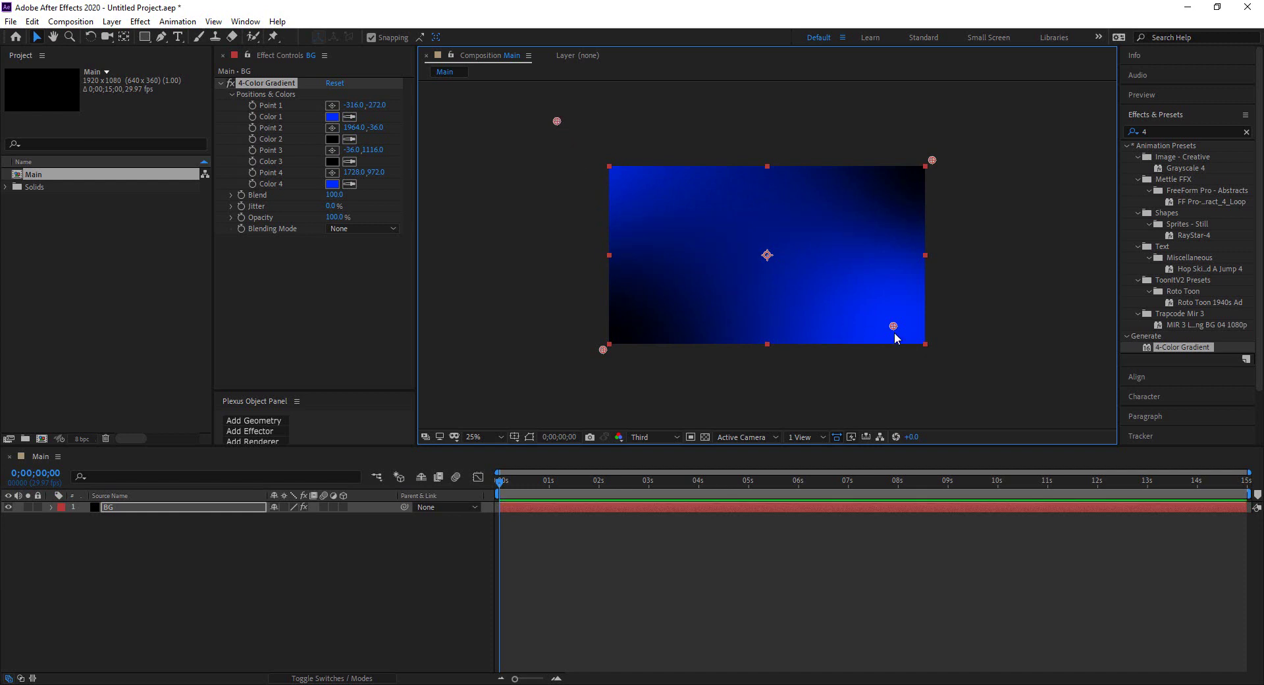
drag(892, 324, 977, 377)
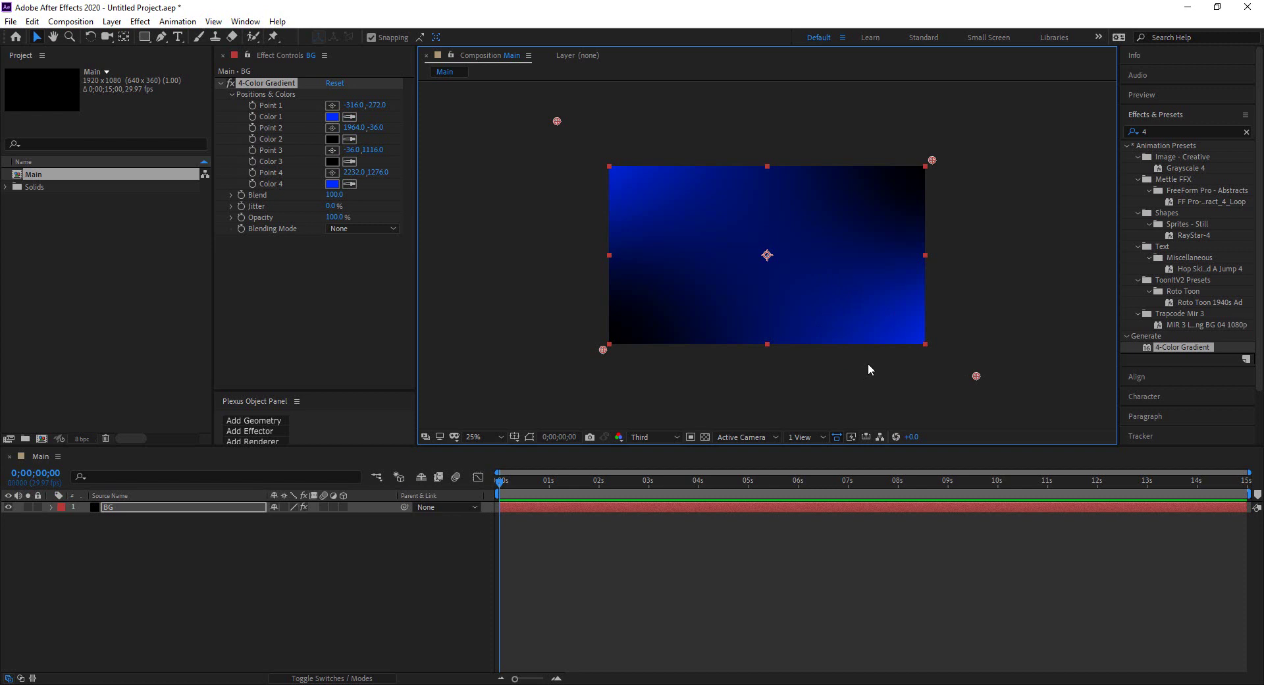
Add a comp-size black solid named Plexus above the BG layer
click(377, 546)
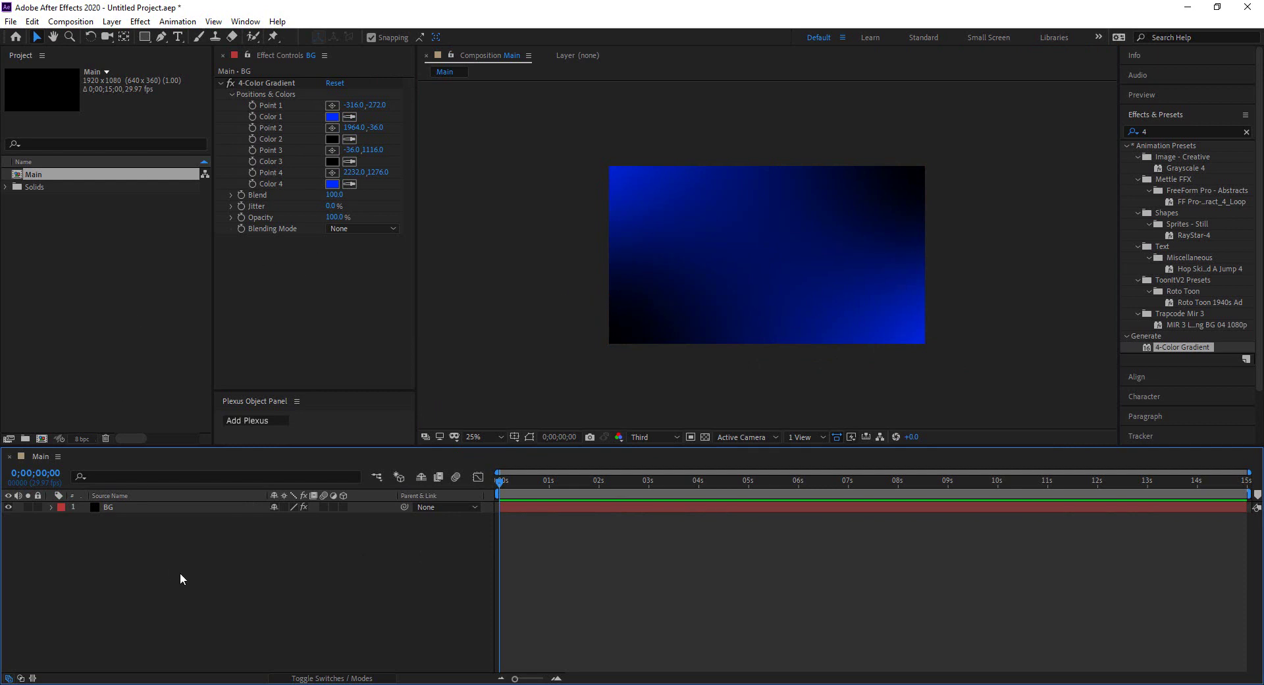
right_click(193, 534)
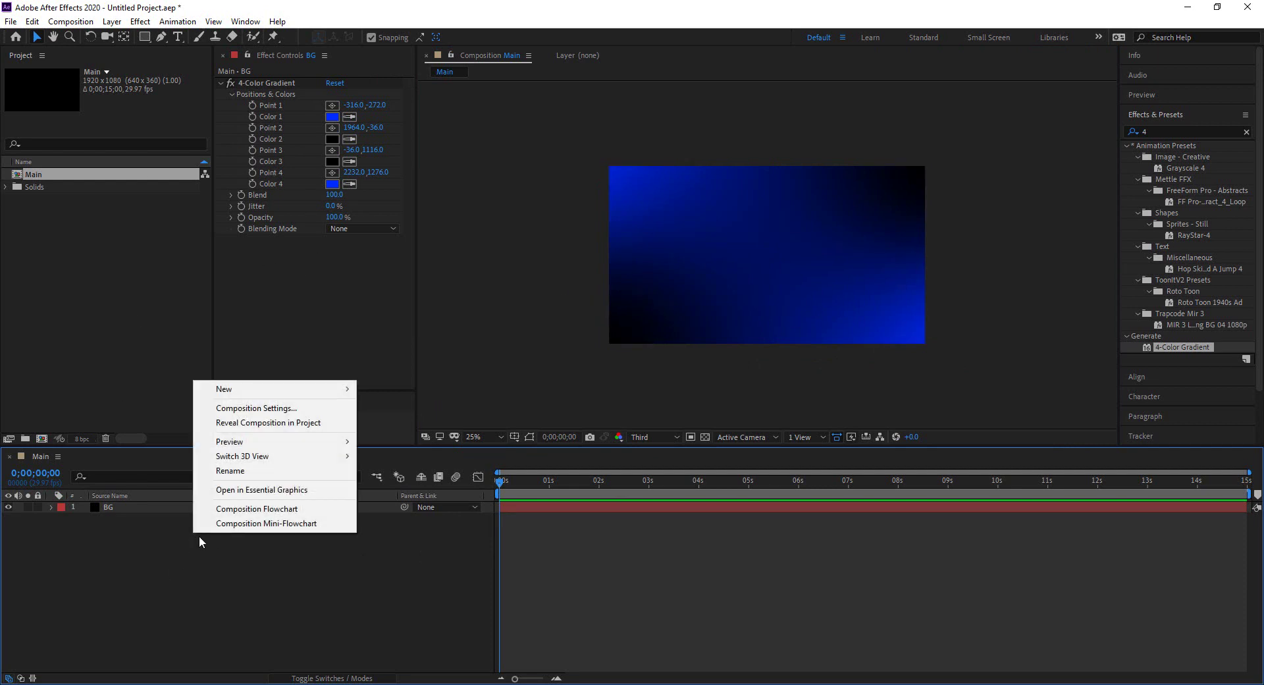
mouse_move(295, 389)
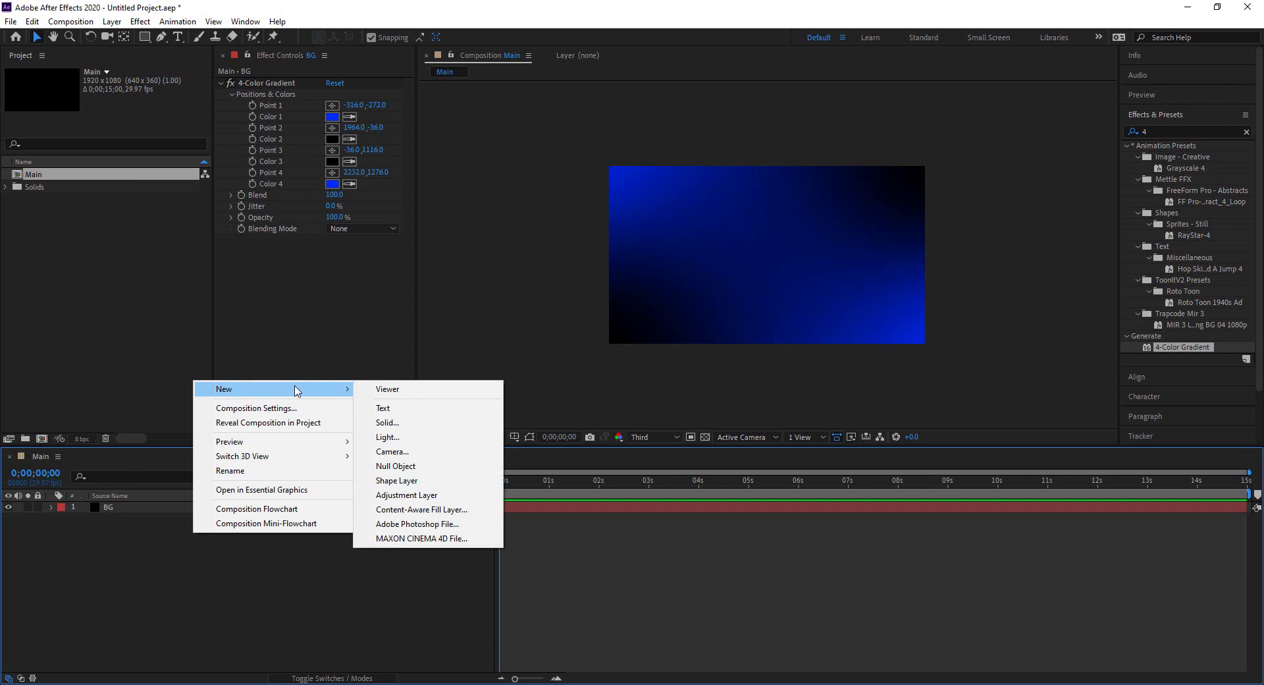
click(410, 426)
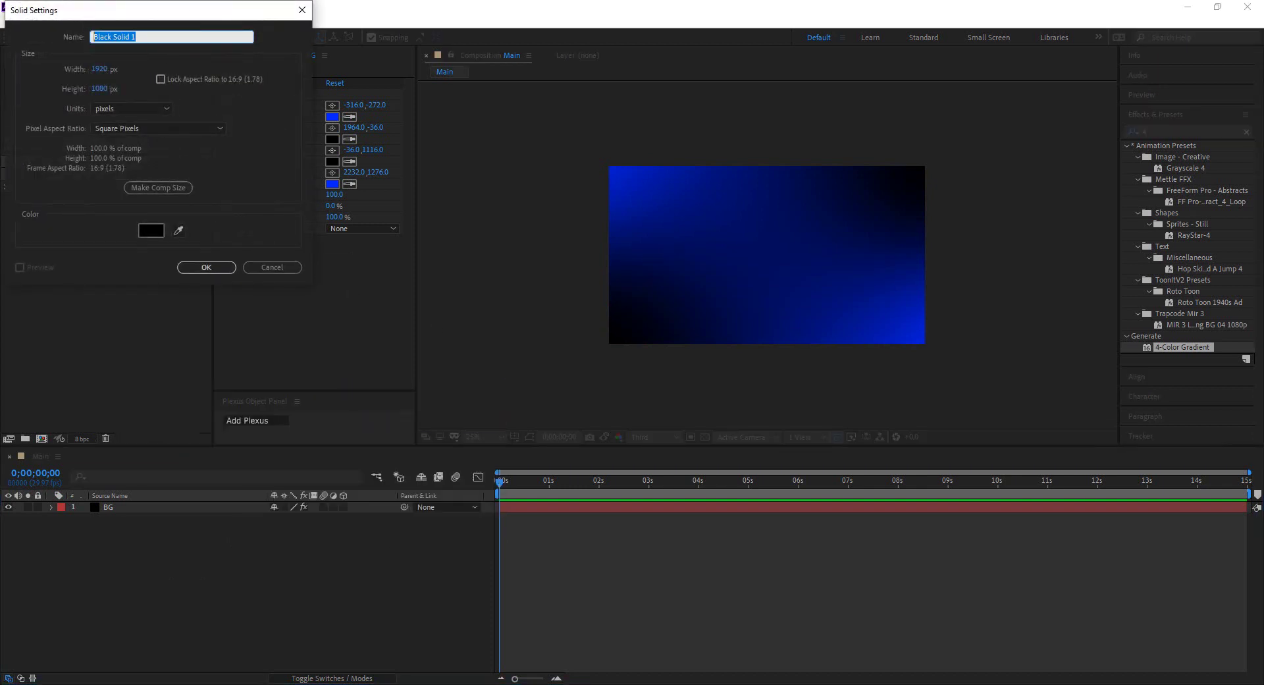
text(Plexus)
click(206, 268)
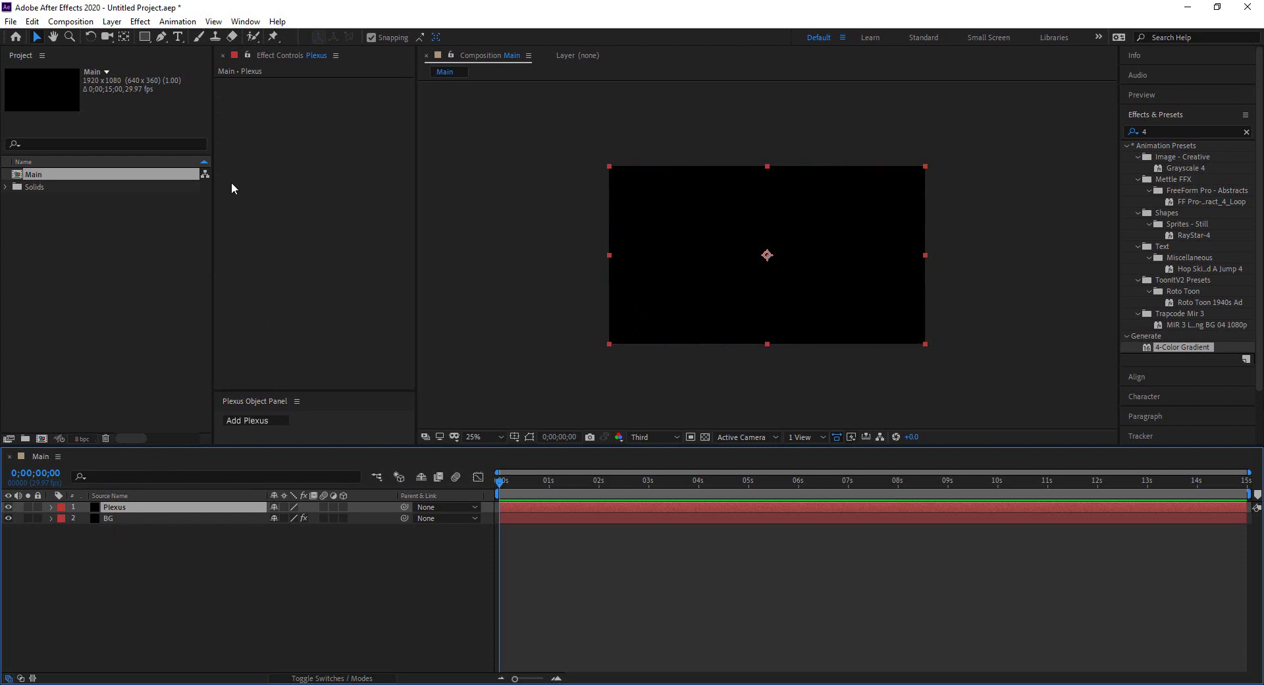
Apply the Rowbyte Plexus effect to the Plexus solid and add a Primitives geometry object to it
click(1164, 132)
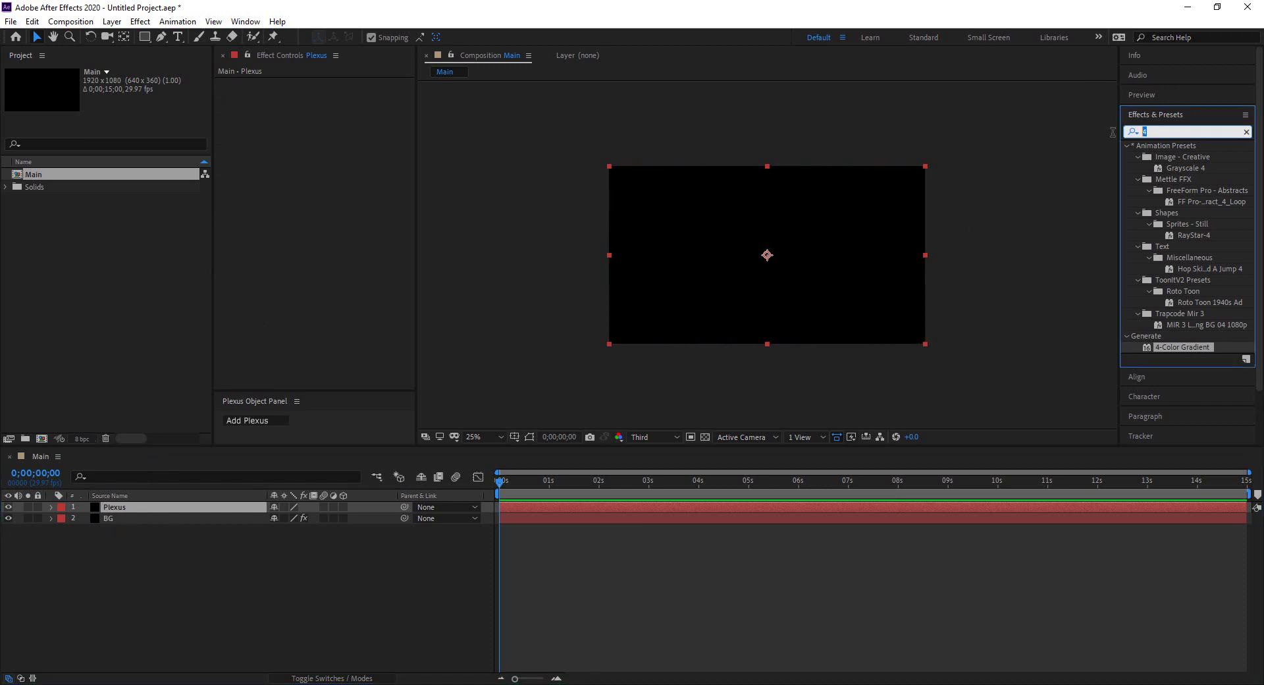
text(Plexuz)
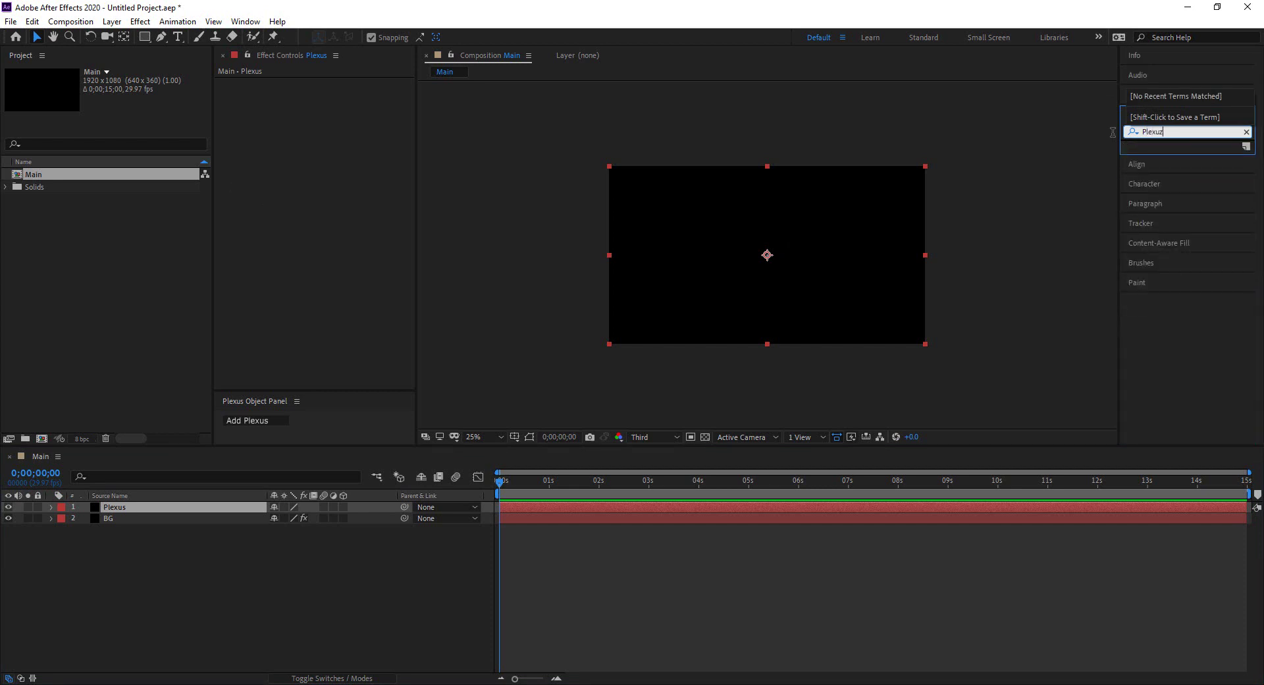
key(BackSpace)
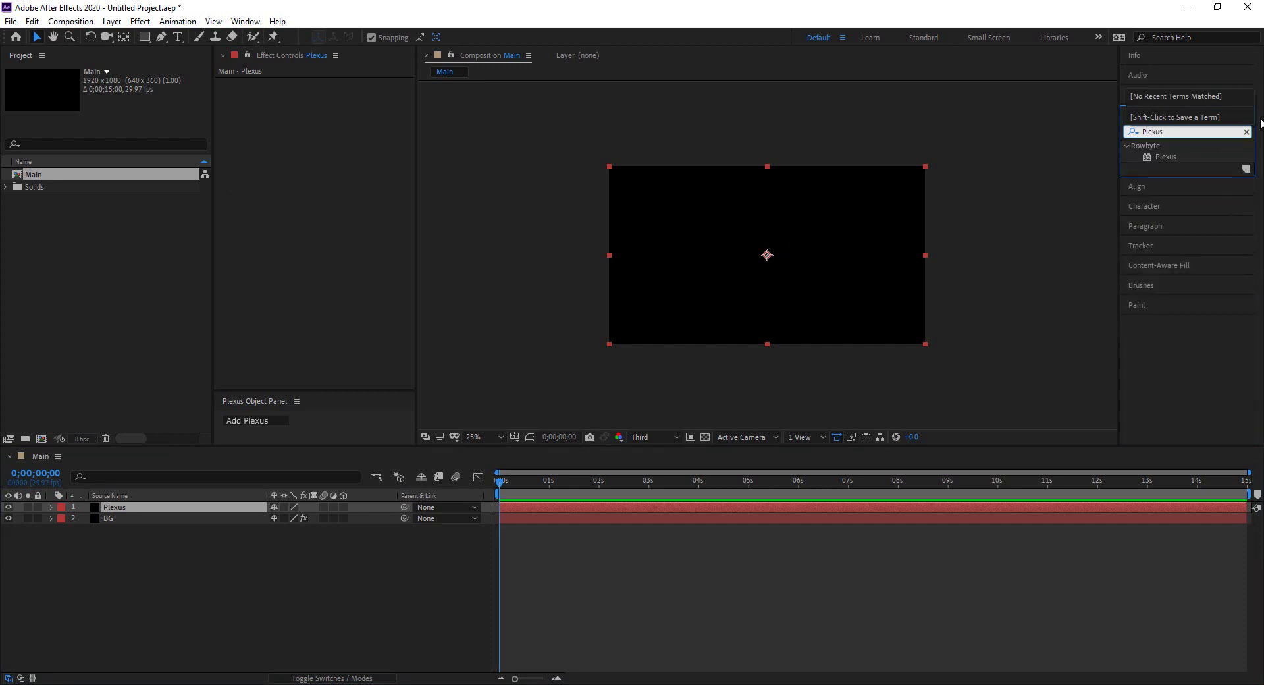
drag(1164, 155, 810, 263)
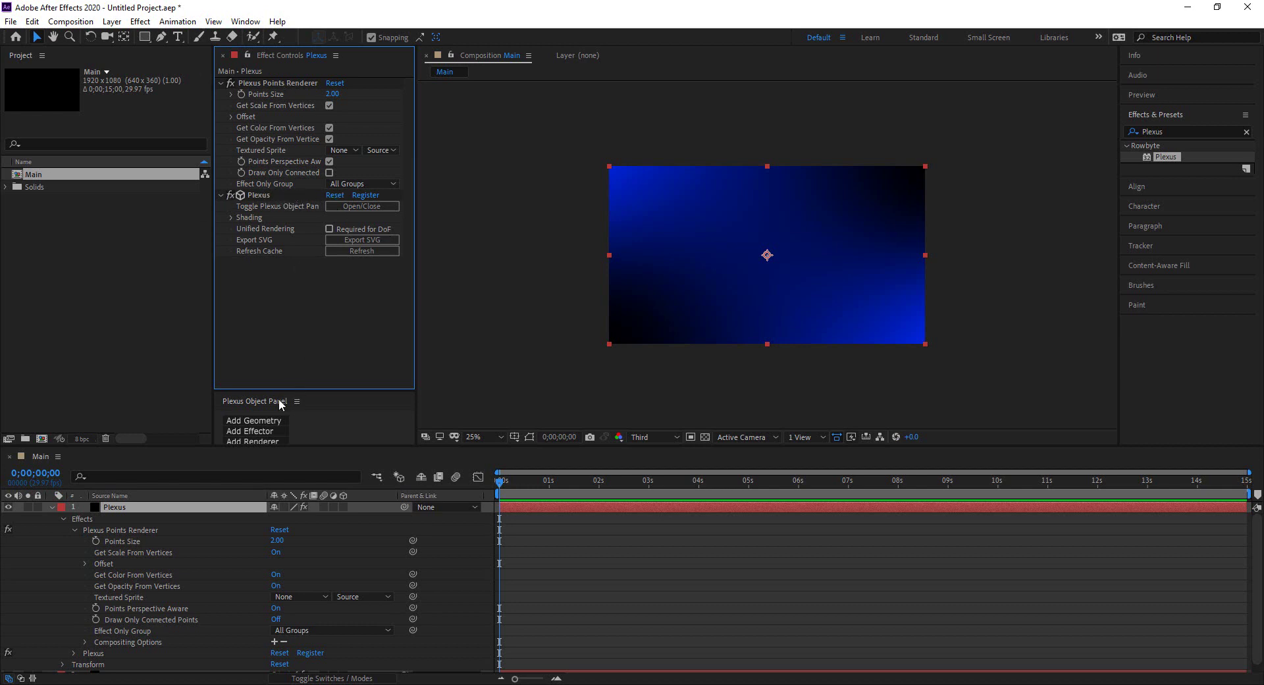
click(257, 424)
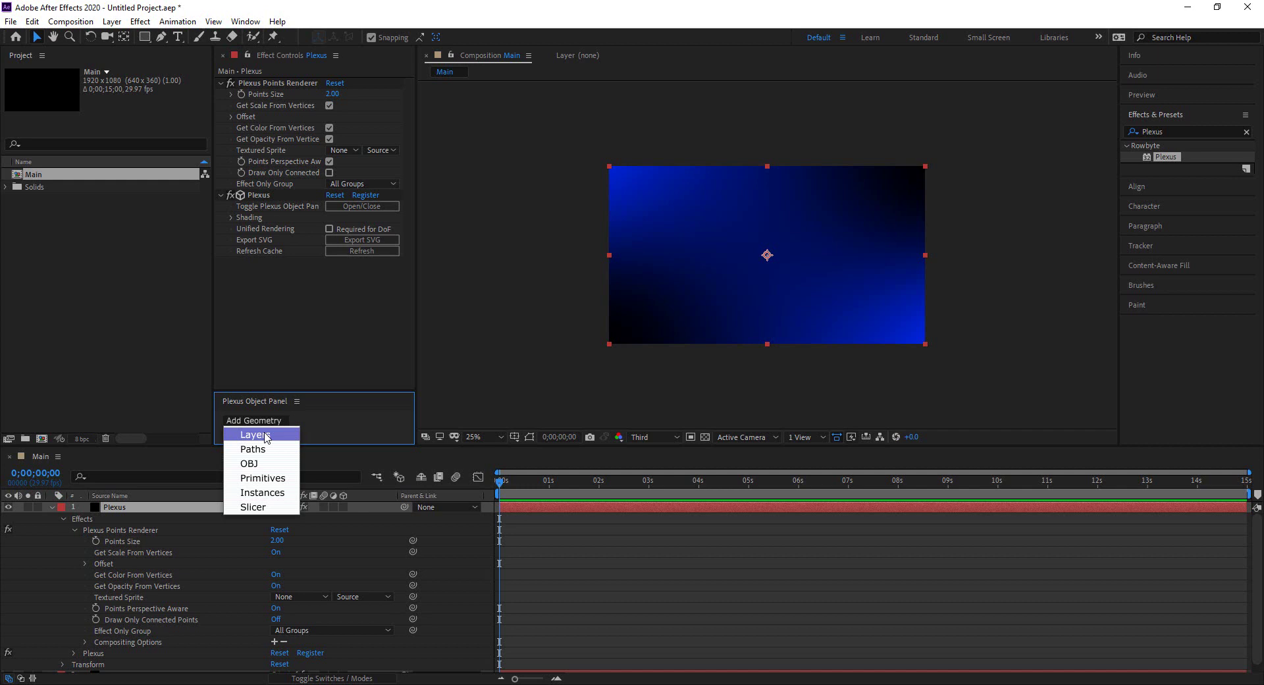
click(263, 478)
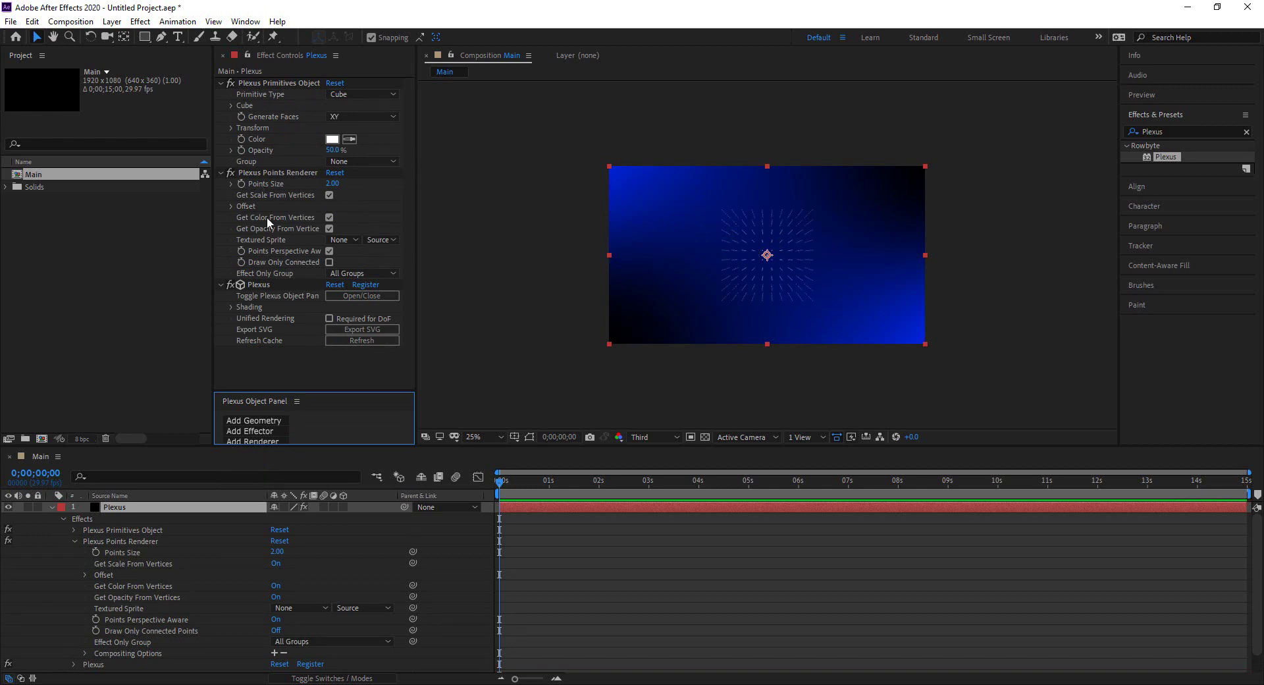
Change the Plexus primitive type from Cube to Sphere
click(221, 285)
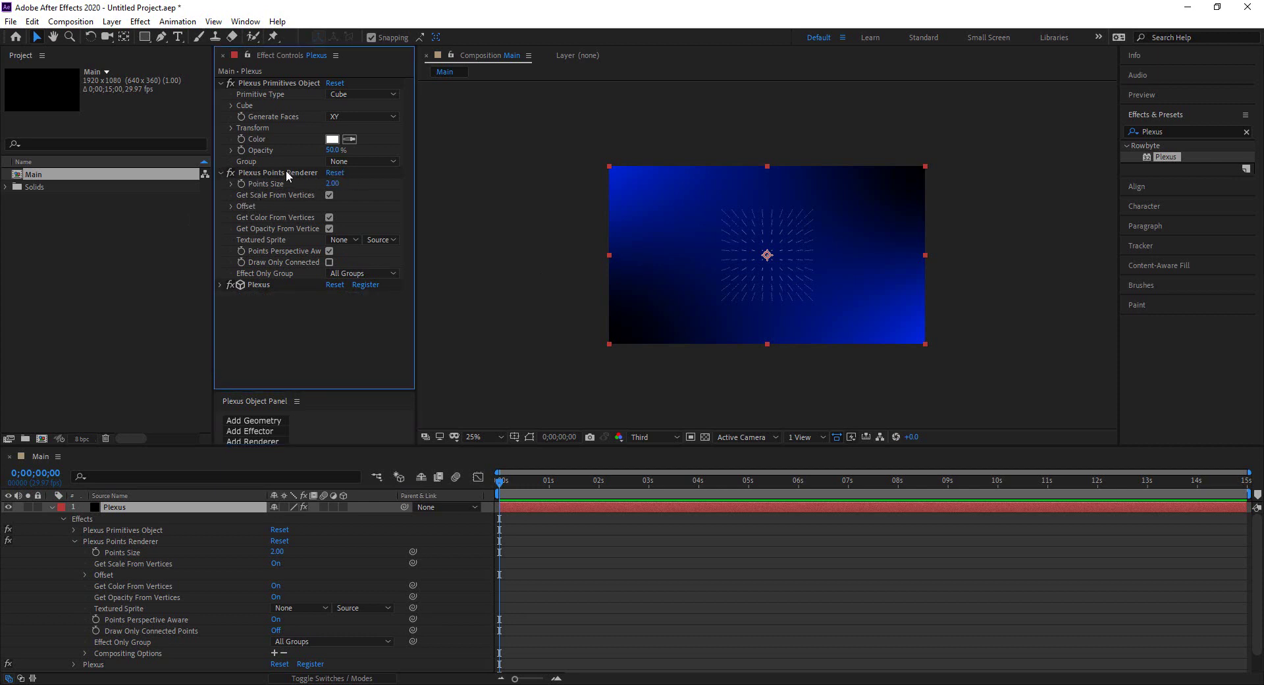
click(361, 94)
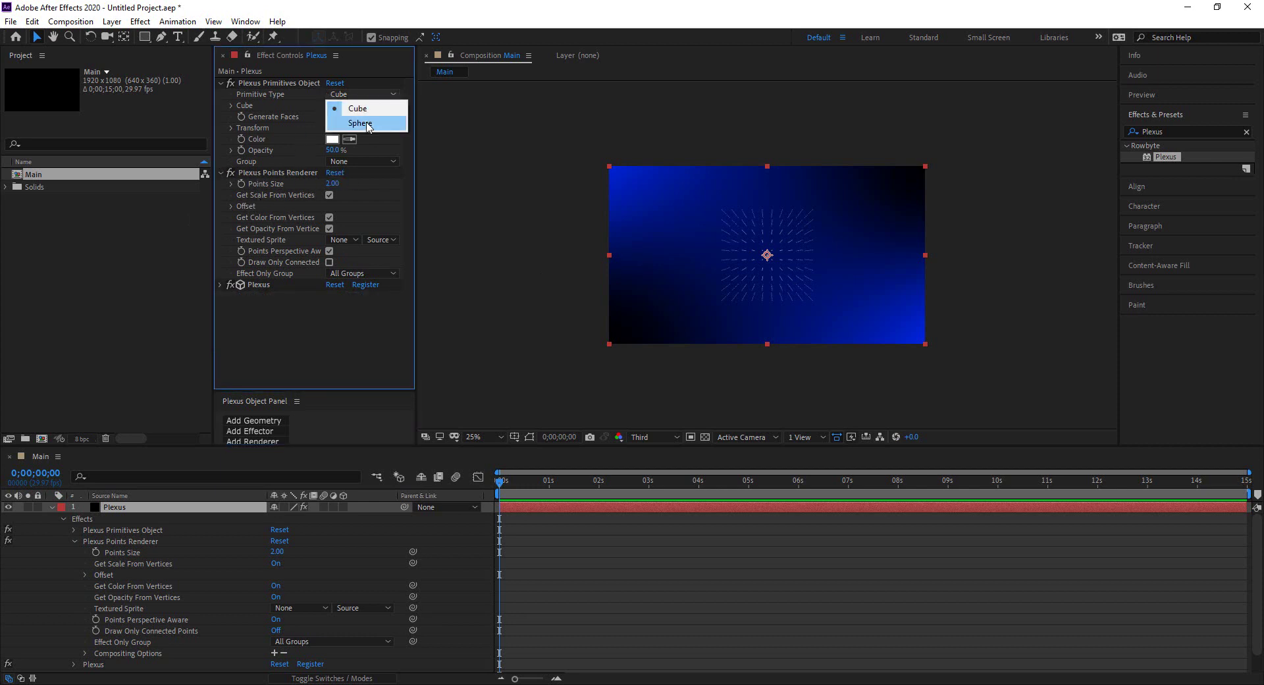
click(361, 116)
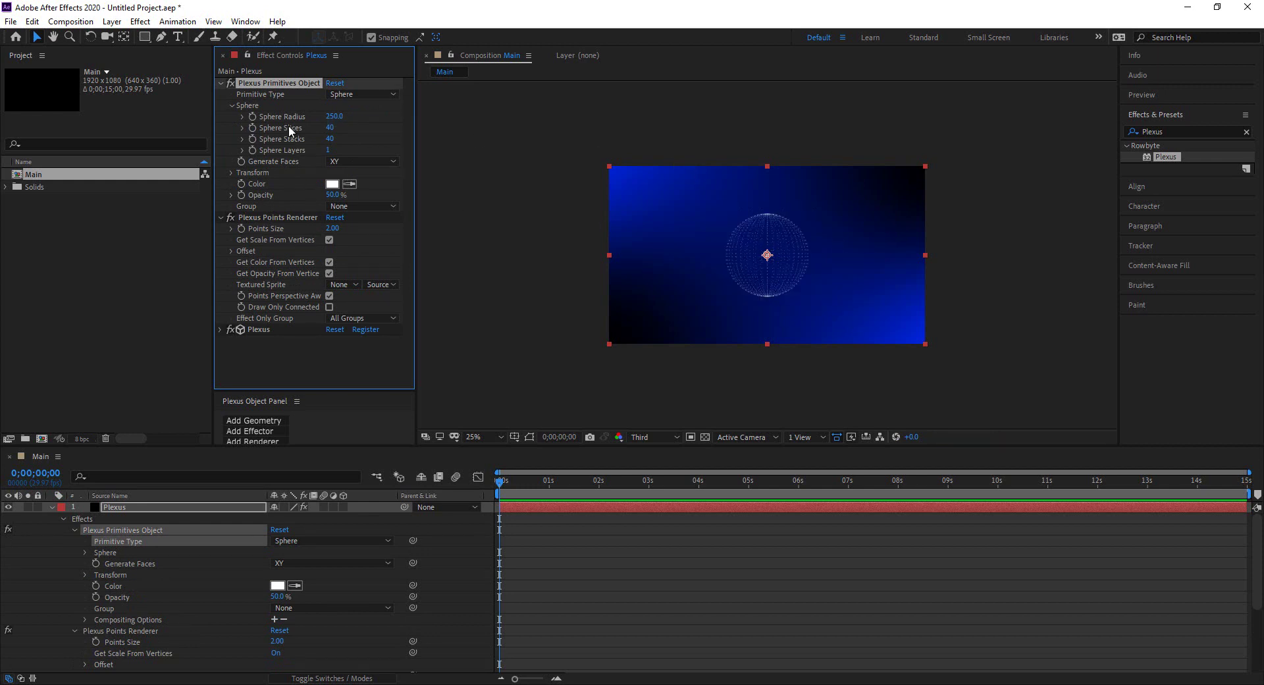
Add a two-node camera with the 35mm preset to the composition
click(52, 506)
right_click(155, 563)
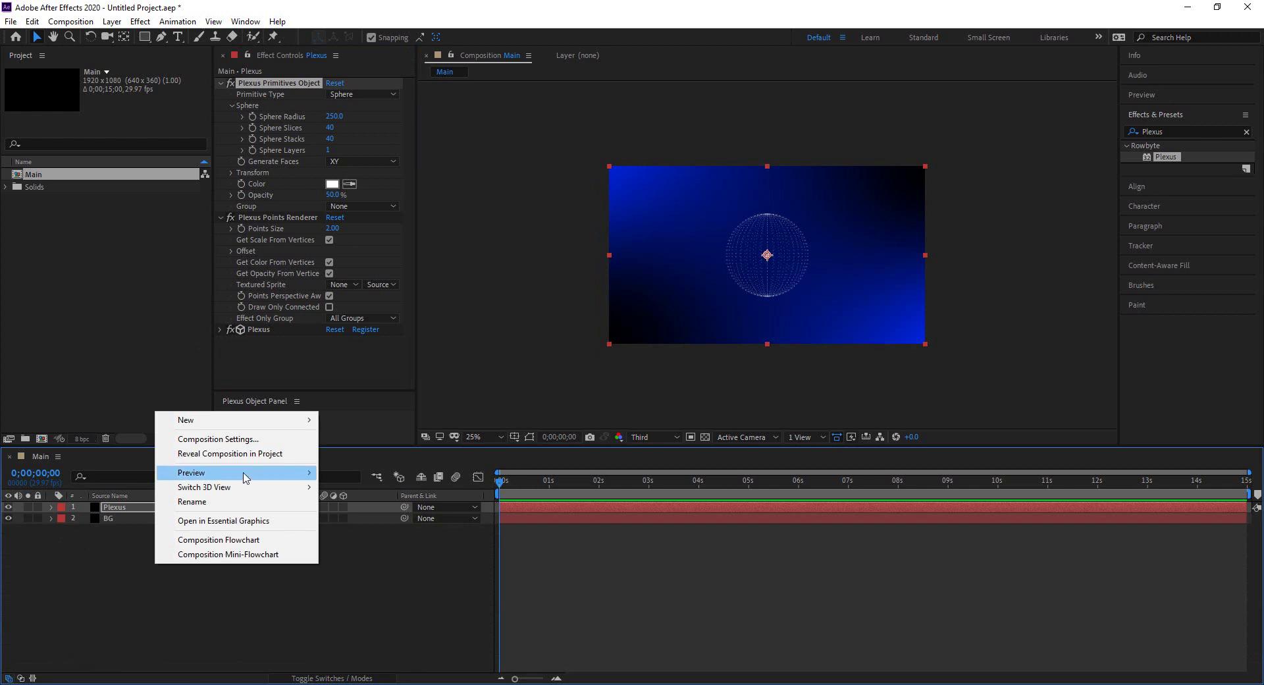
mouse_move(310, 419)
click(354, 482)
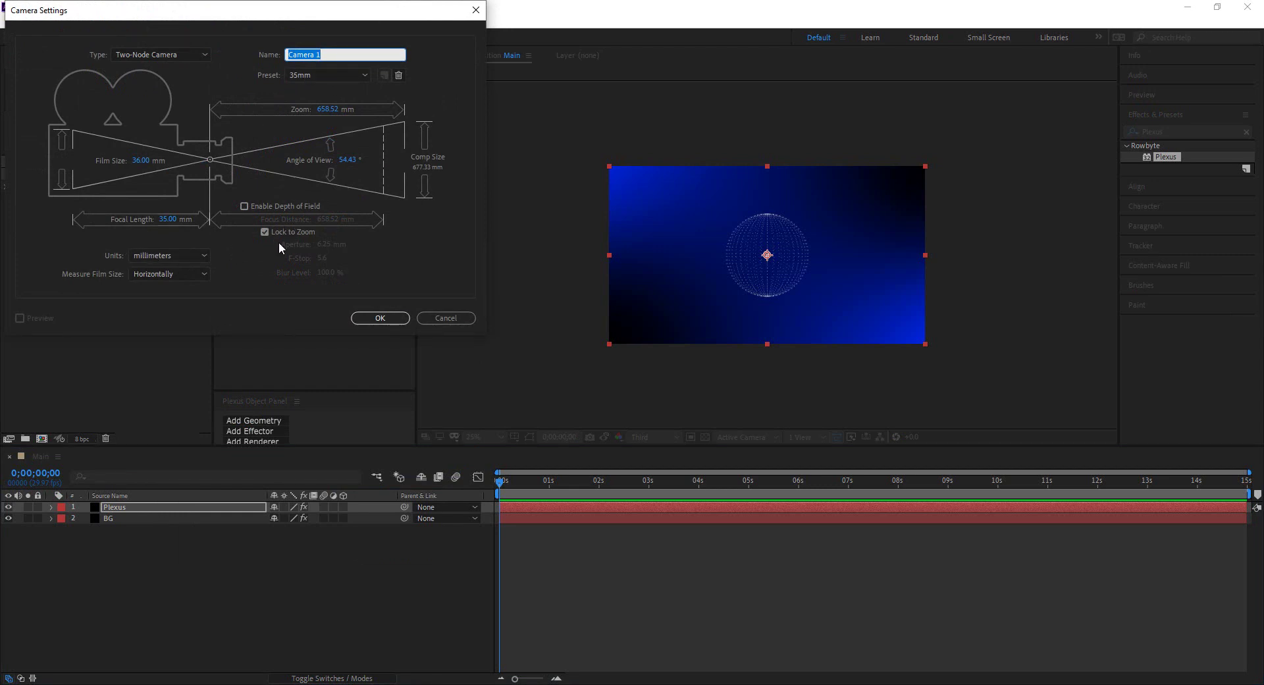
click(375, 319)
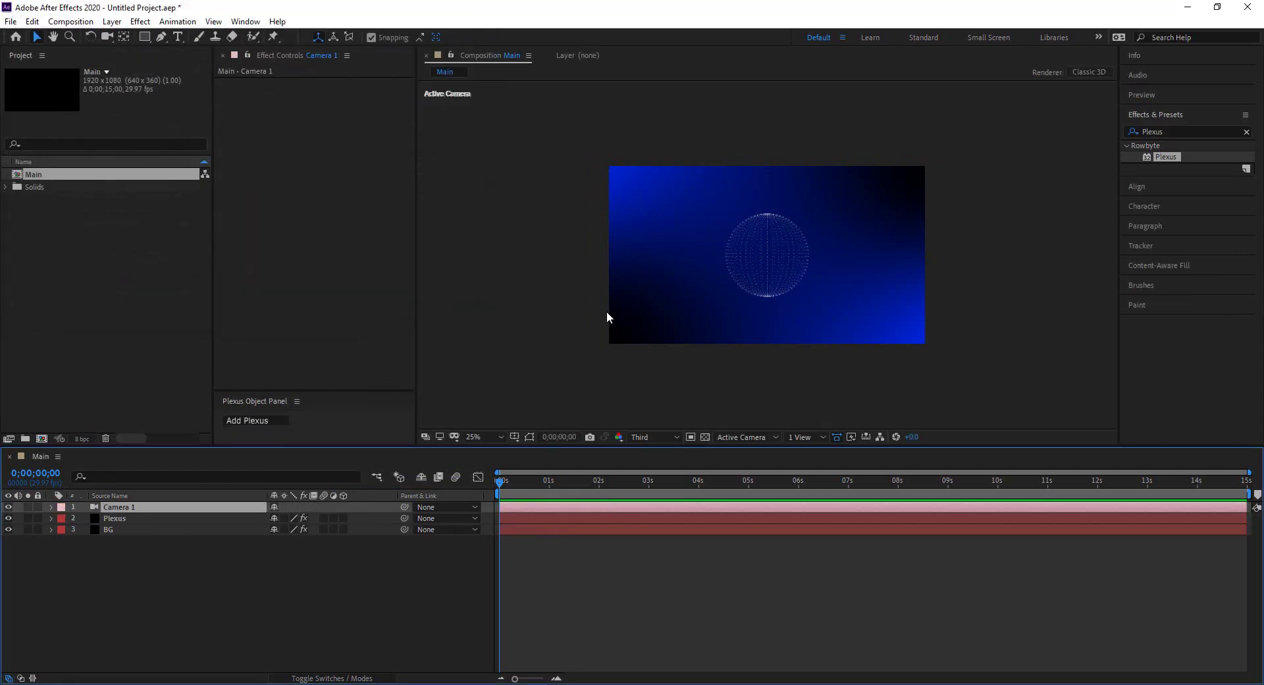
Orbit the camera around the sphere with the camera tool until it looks straight onto the sphere's pole
click(106, 38)
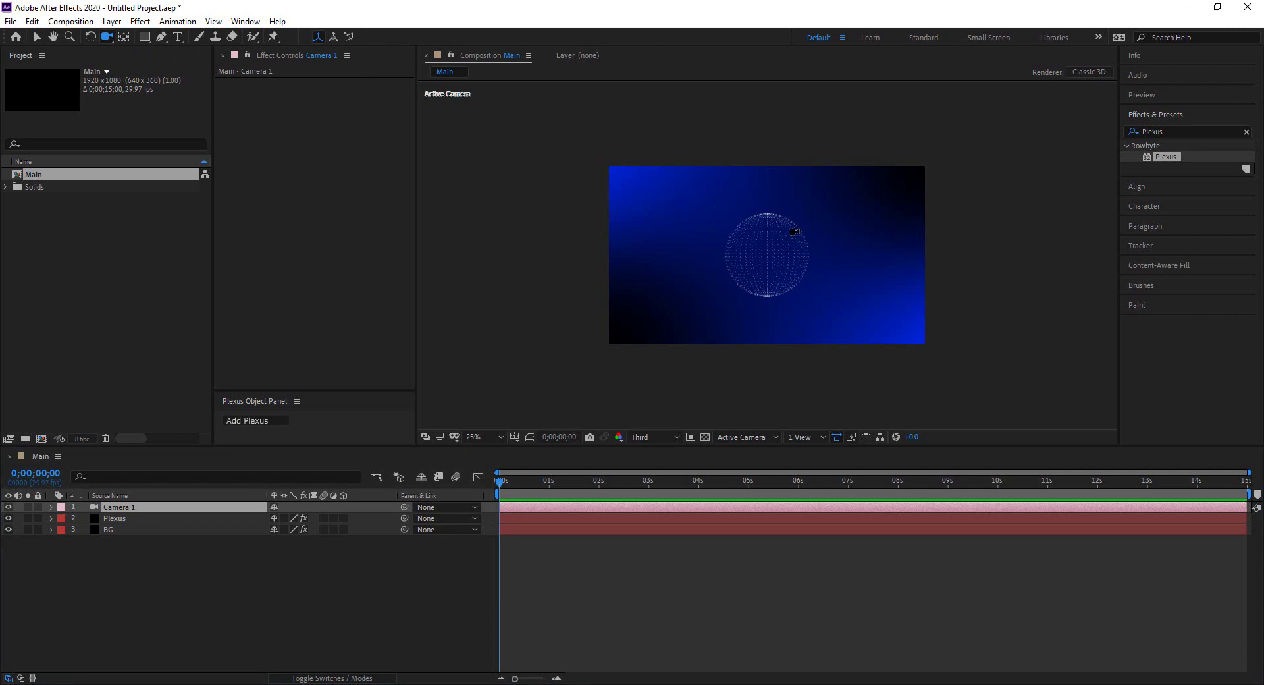
drag(784, 238, 771, 287)
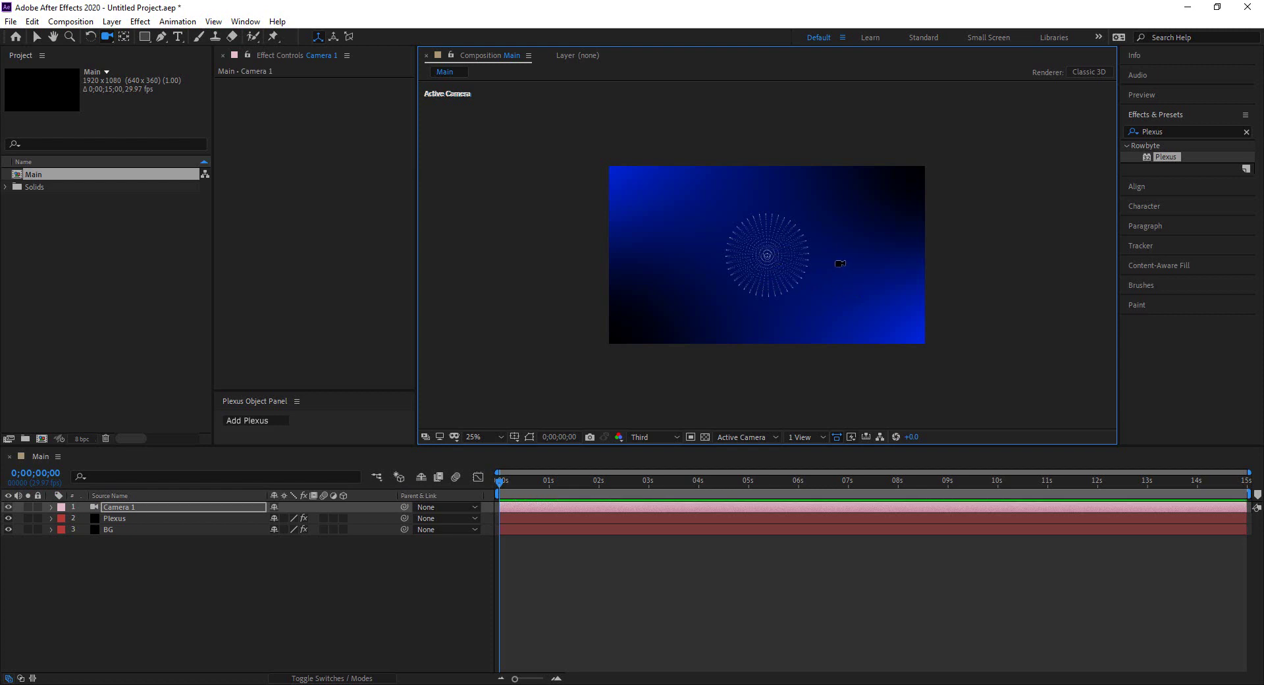
drag(767, 256, 792, 271)
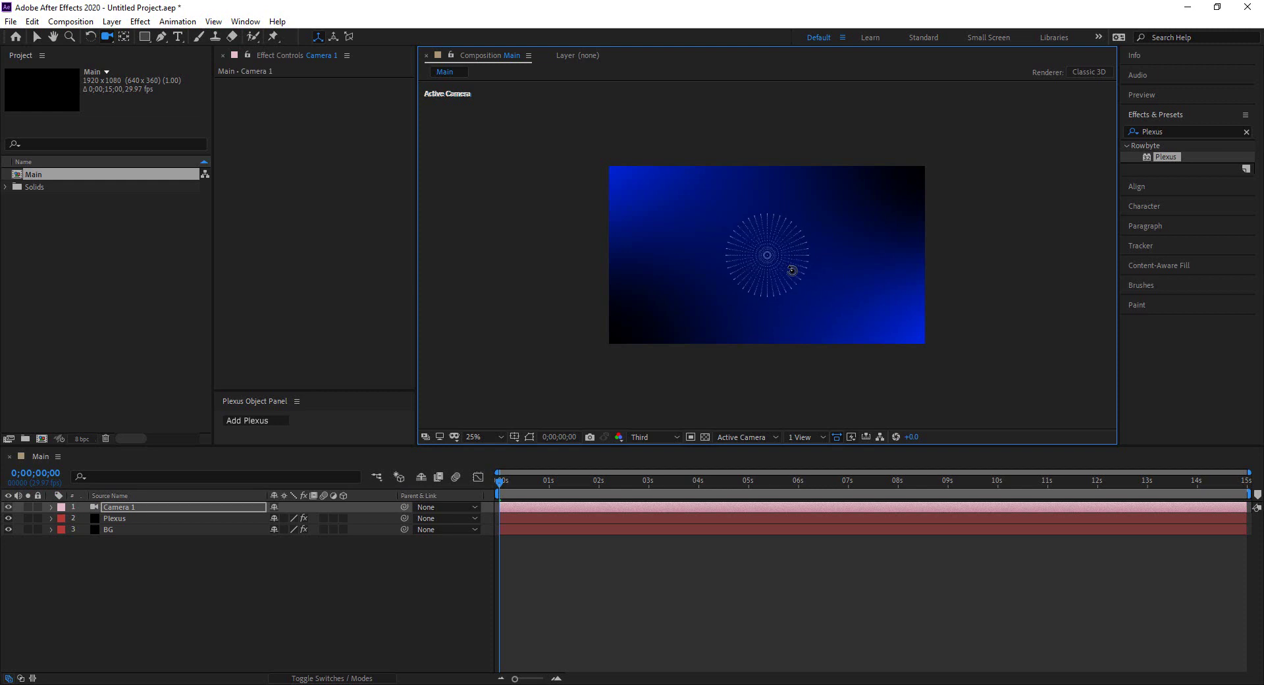
click(183, 570)
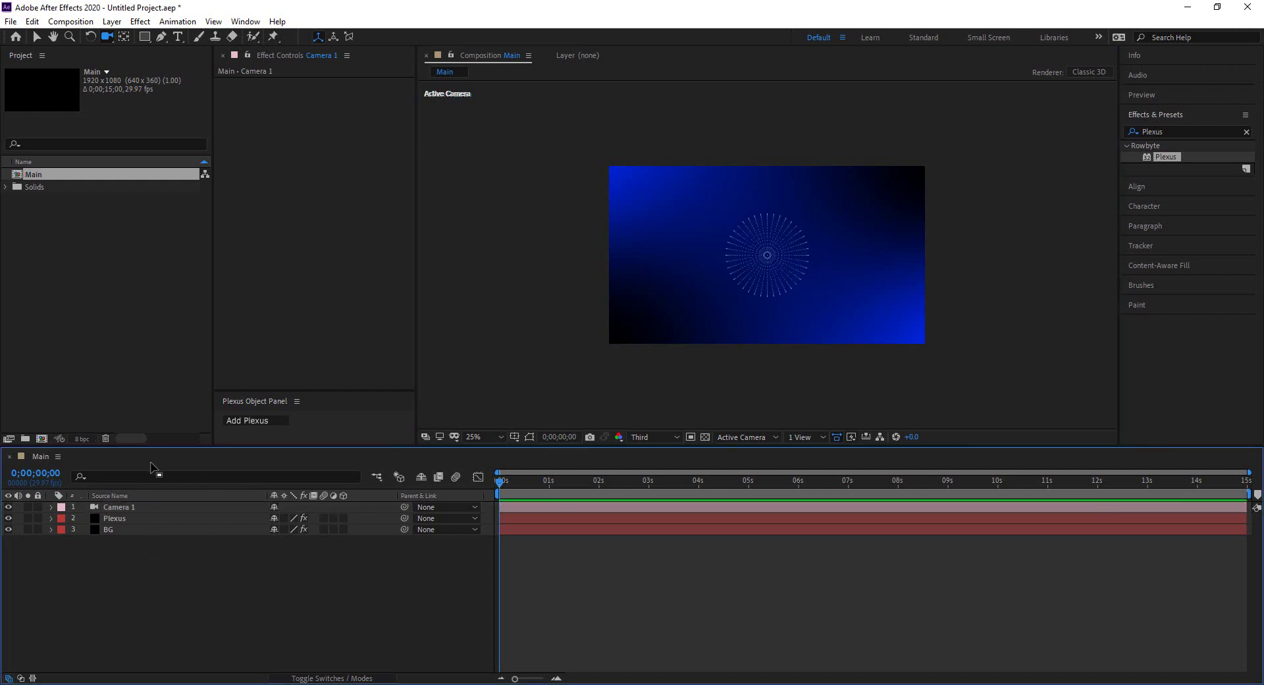
Enlarge the Plexus object panel and add a Transform effector to the Plexus layer
click(129, 519)
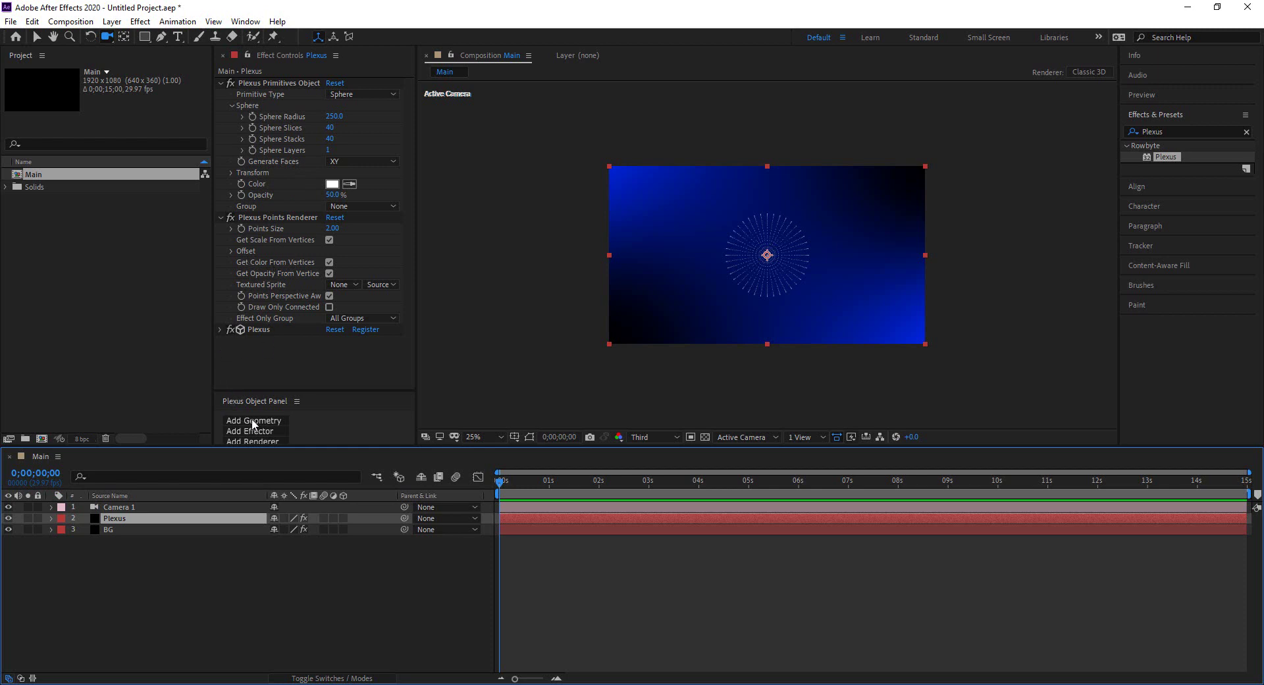
click(292, 402)
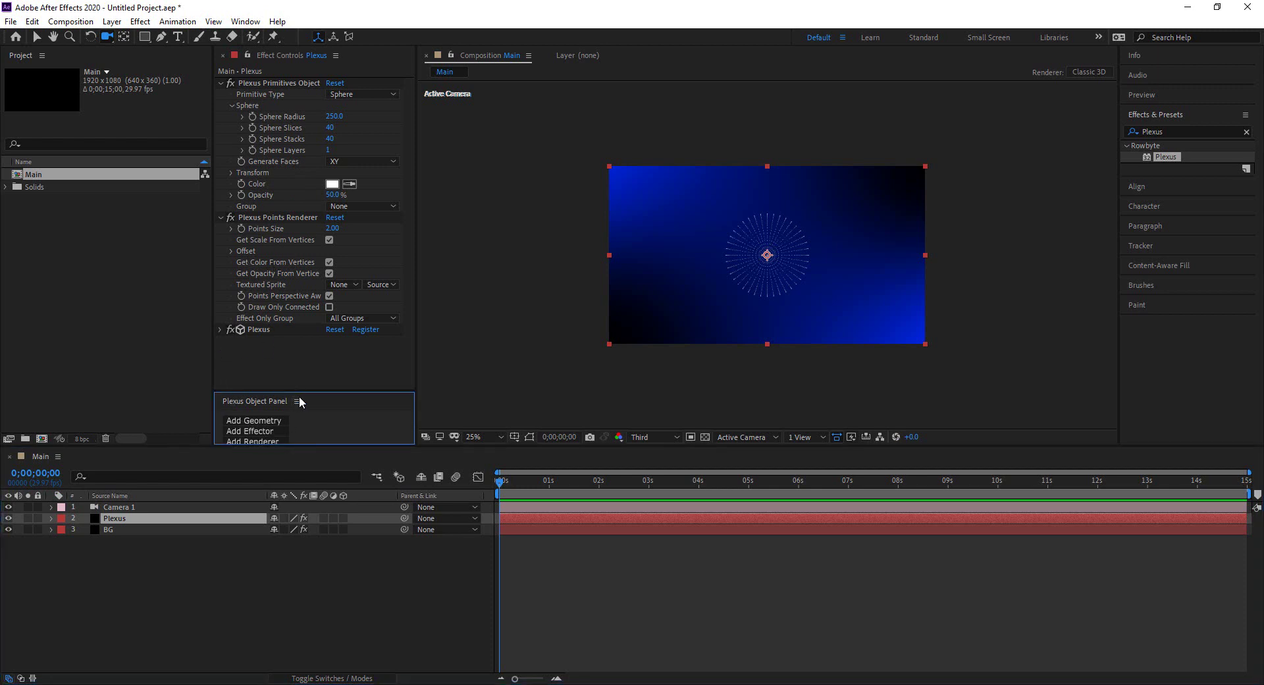
drag(309, 391, 318, 358)
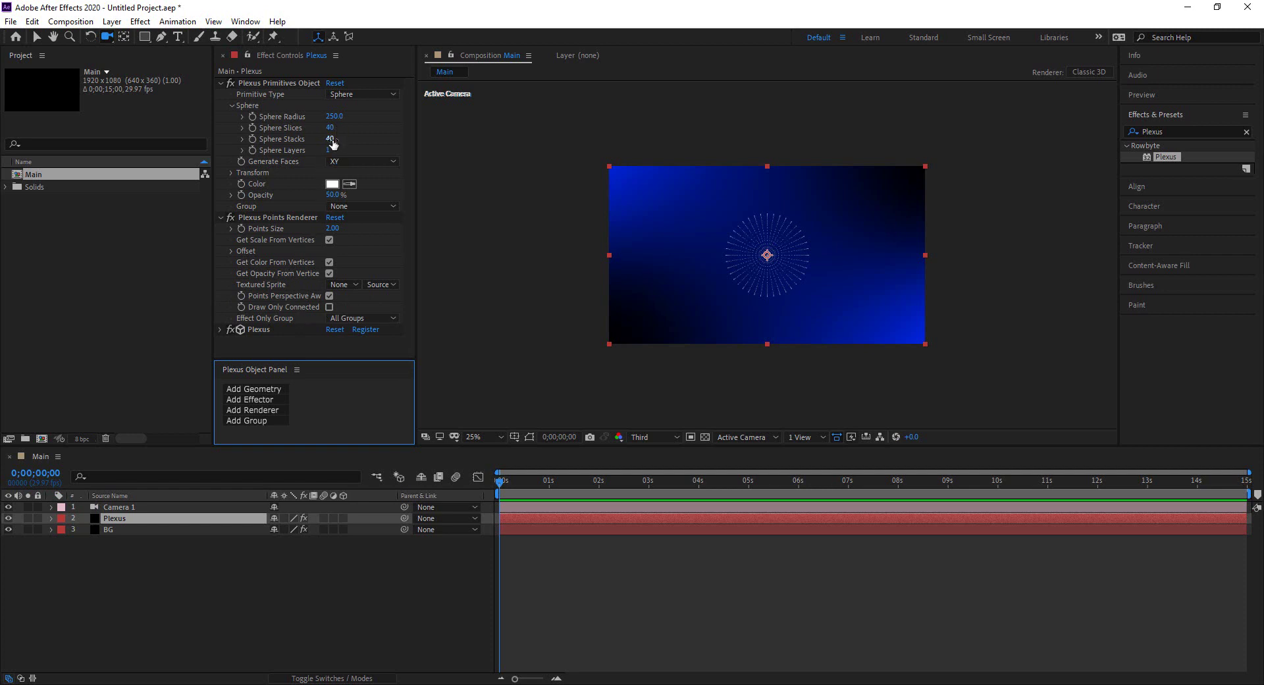
click(267, 393)
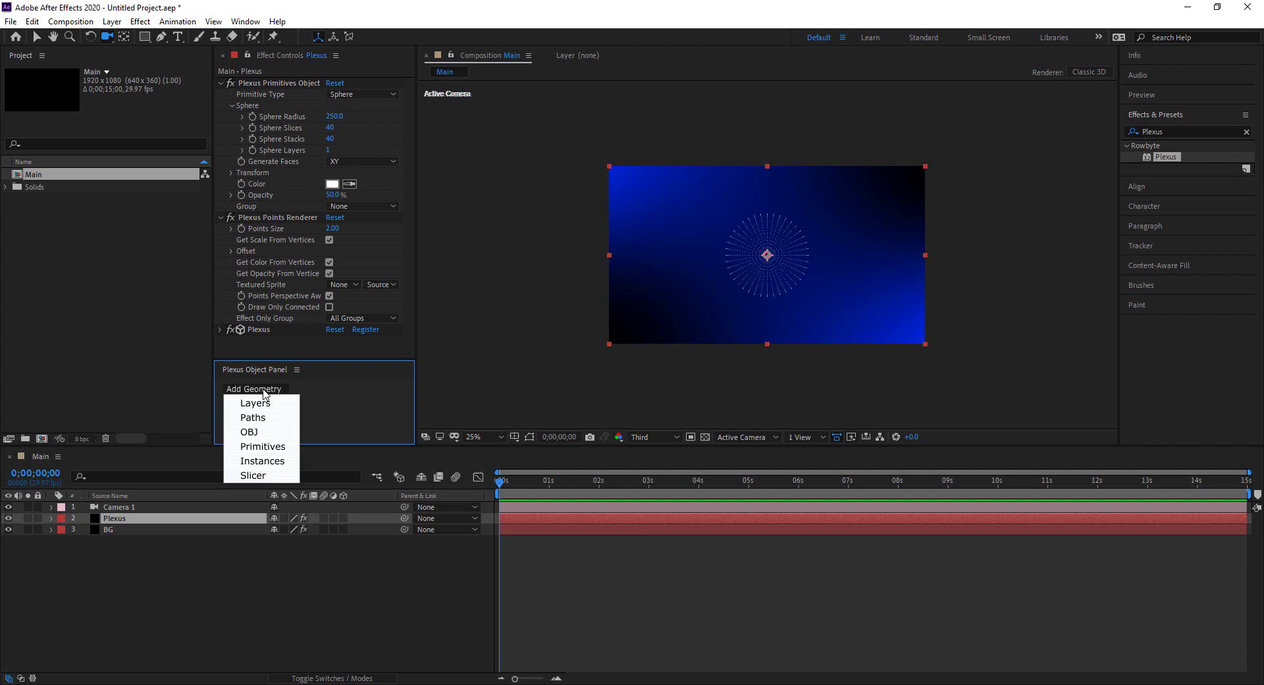
click(339, 399)
click(254, 398)
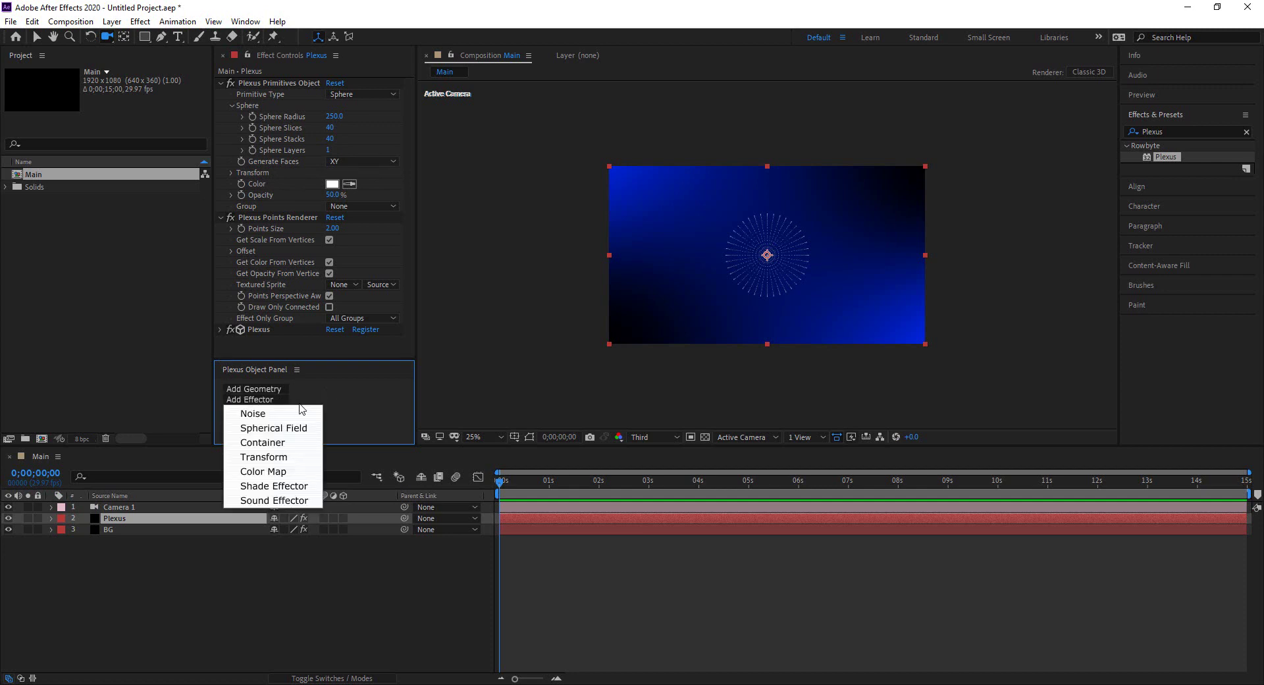
click(263, 456)
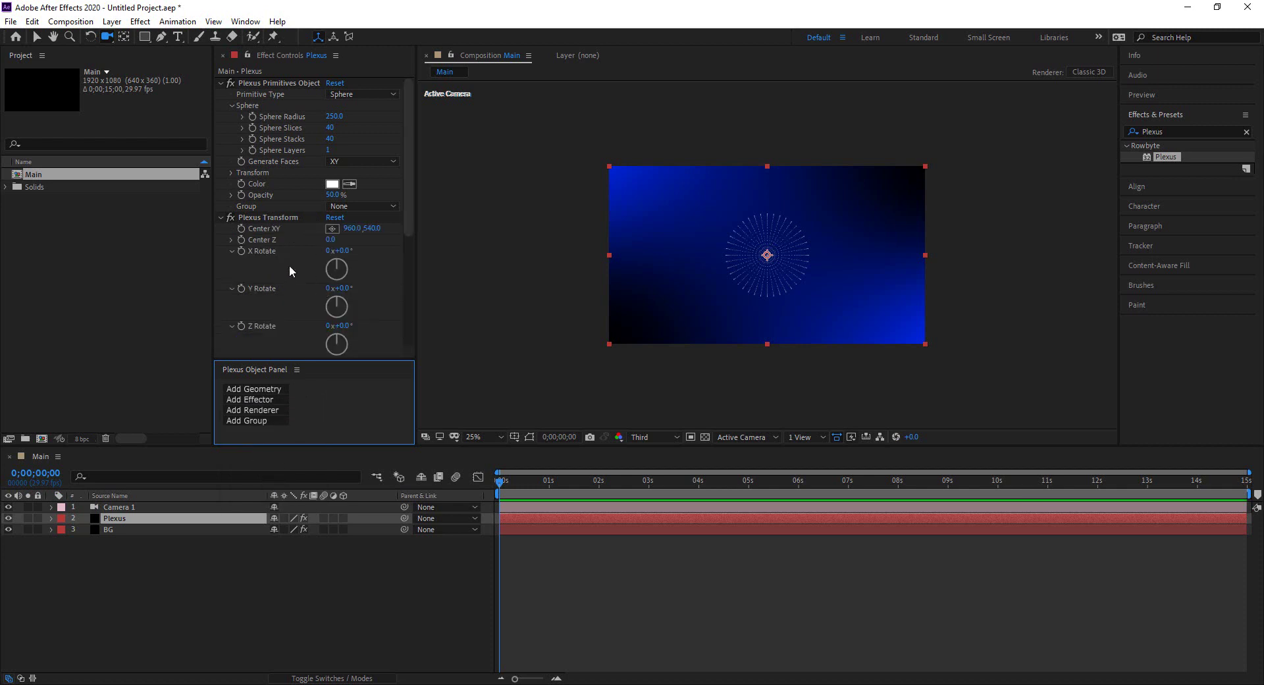
Disable Uniform Scale in the Plexus Transform and set Z Scale to 571%
drag(406, 215, 401, 299)
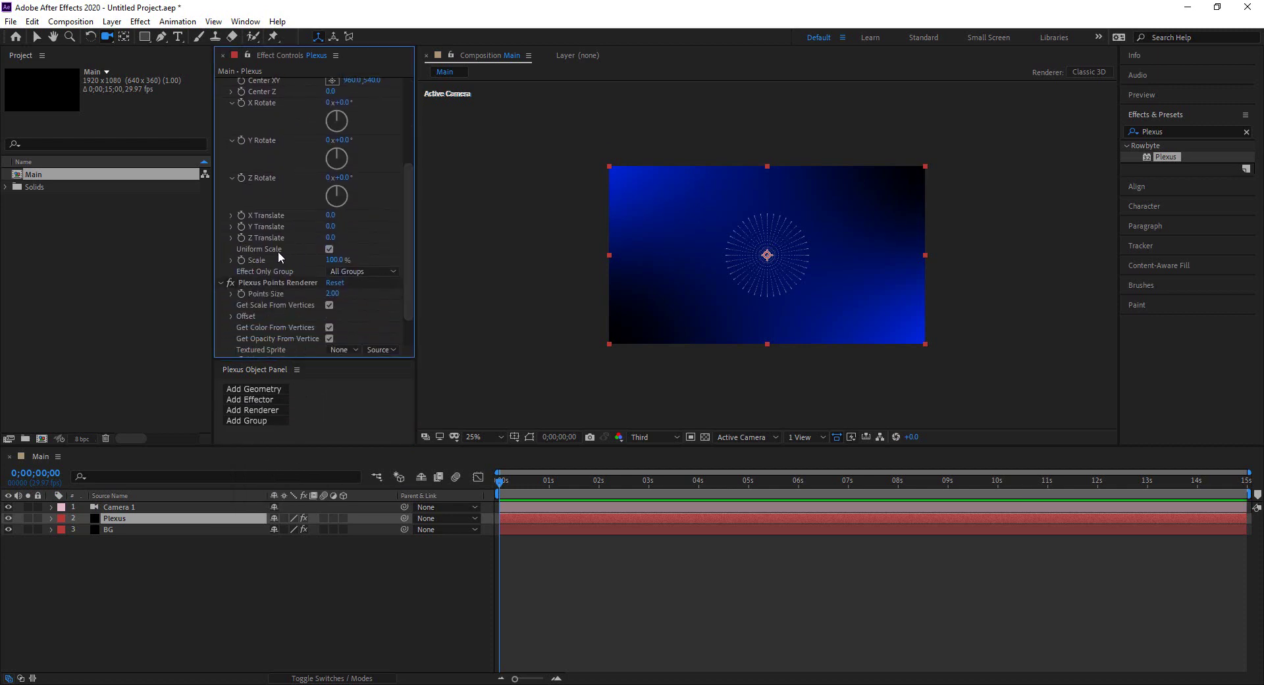
click(329, 249)
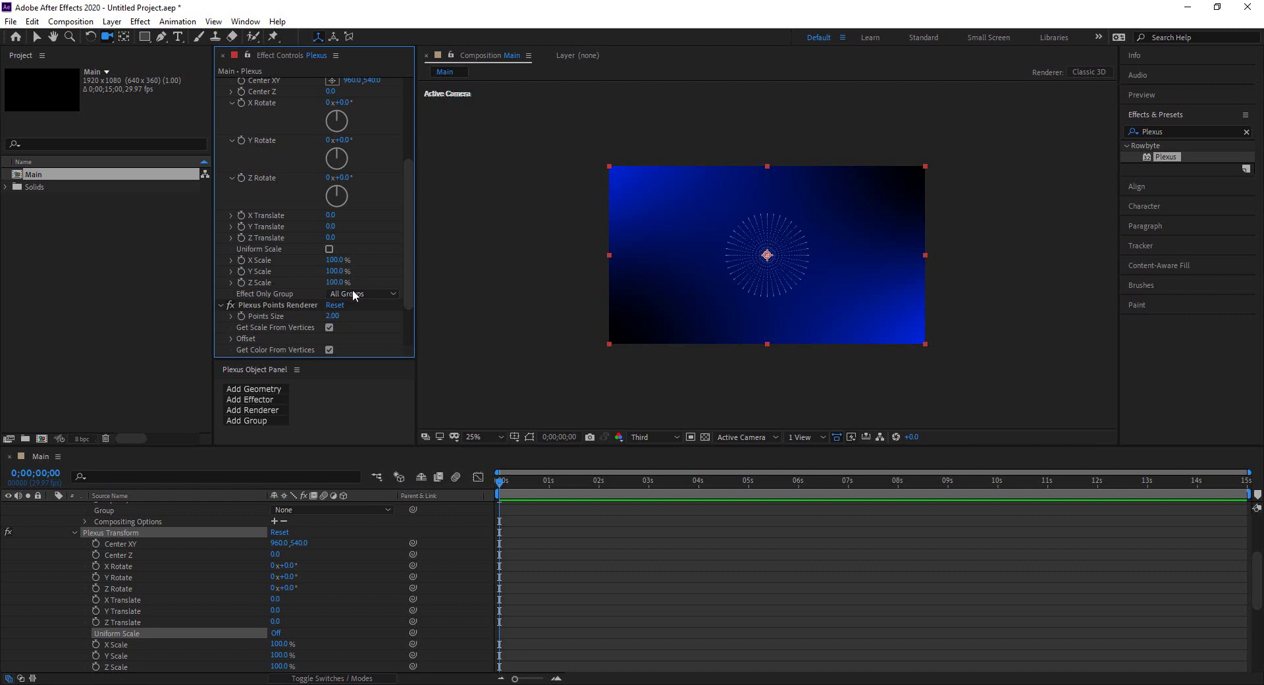
drag(354, 280, 642, 276)
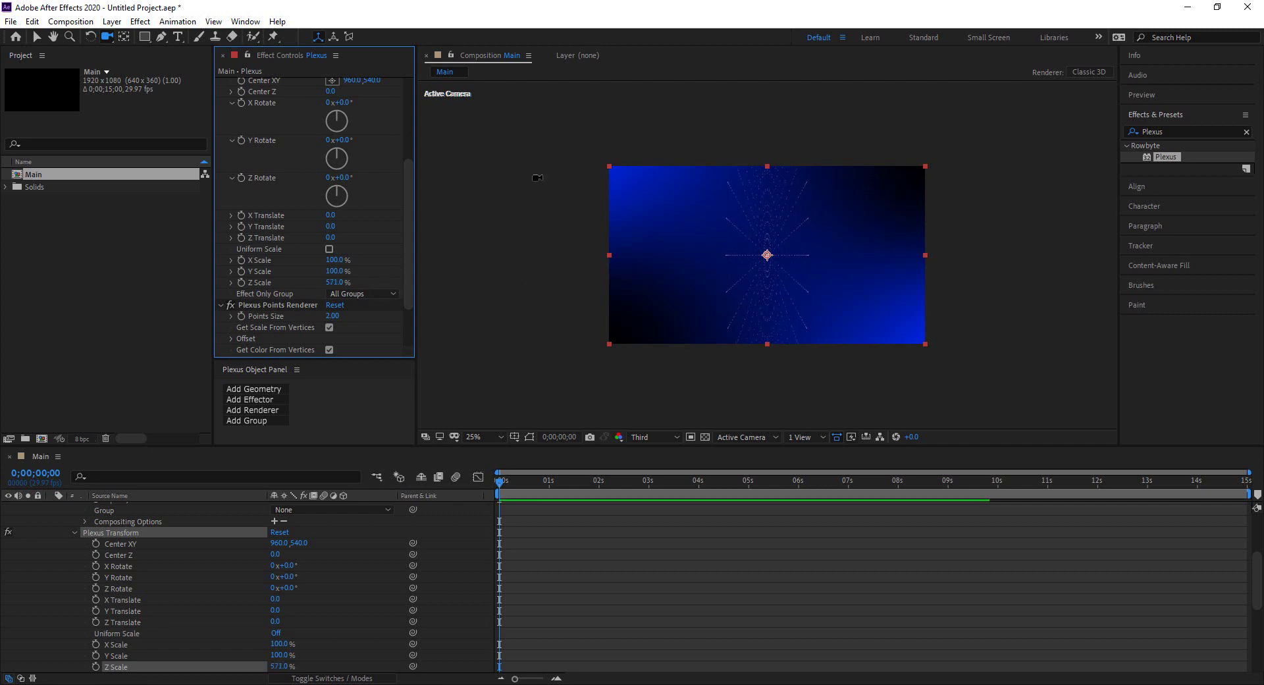
Orbit and move the camera so the stretched sphere of points fills the frame with both poles in view
drag(805, 276, 821, 228)
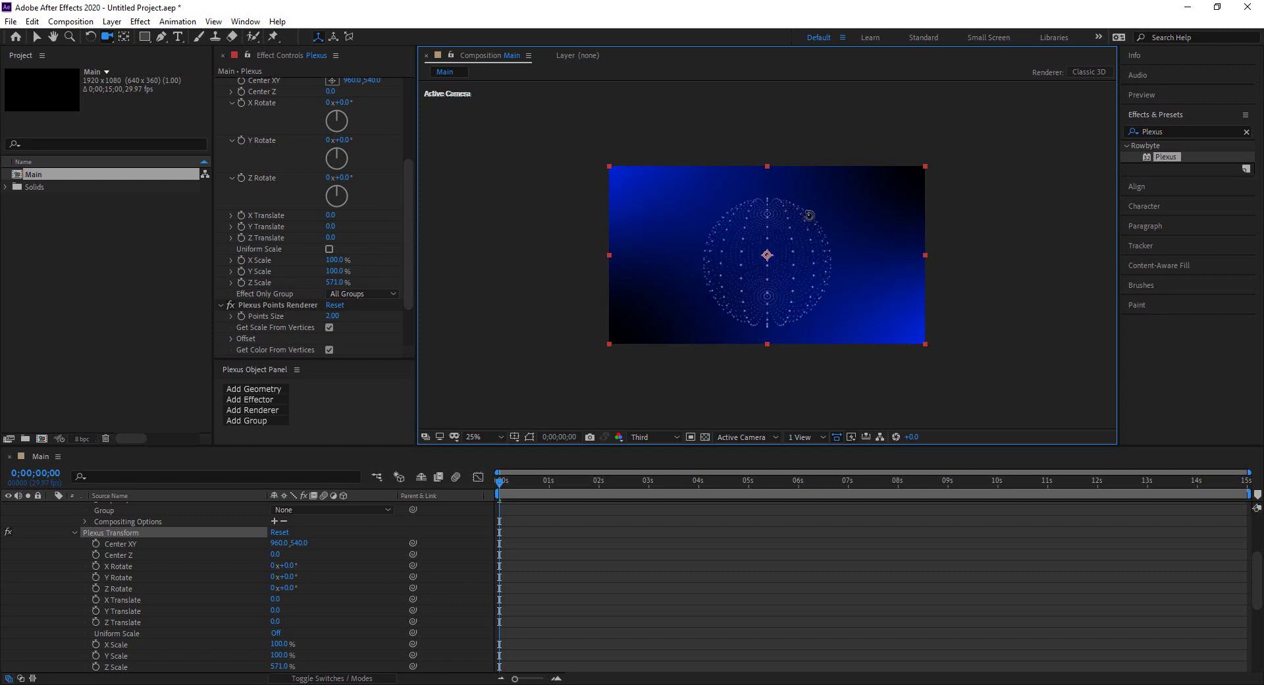
mouse_move(808, 215)
mouse_down()
mouse_move(818, 234)
mouse_move(819, 218)
mouse_up()
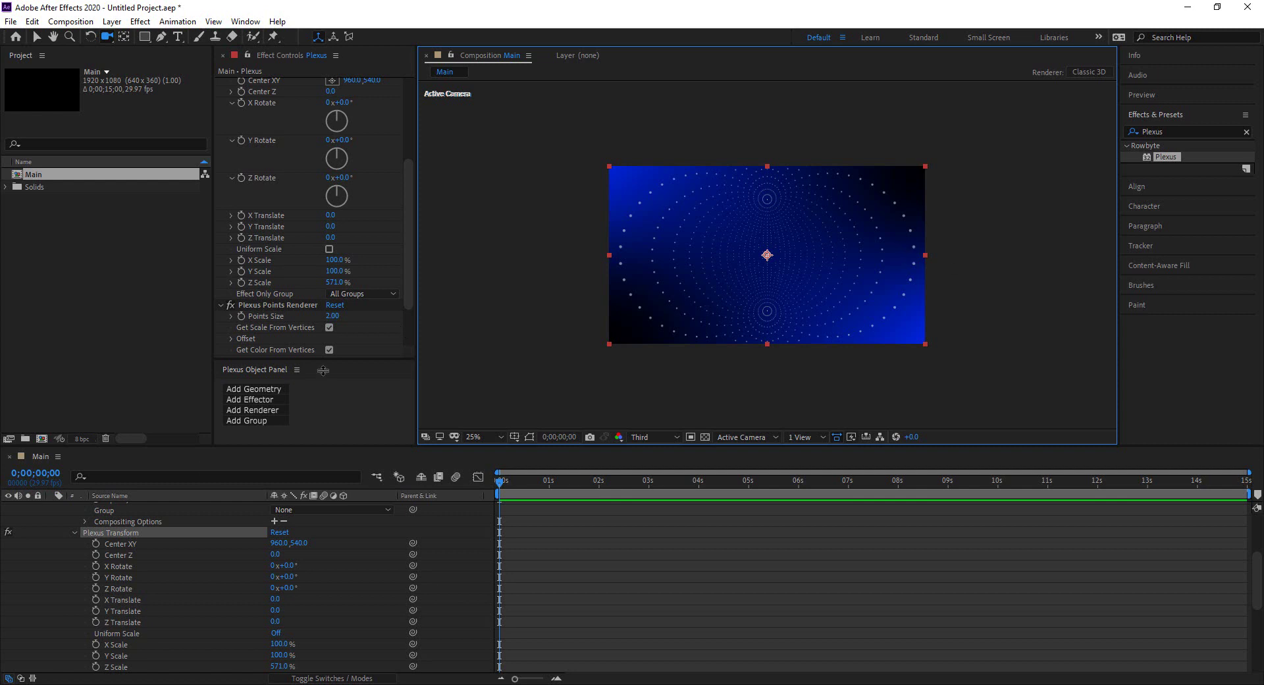
Collapse the Plexus Transform, Primitives Object and Points Renderer properties in the effect controls to tidy the layer
click(74, 532)
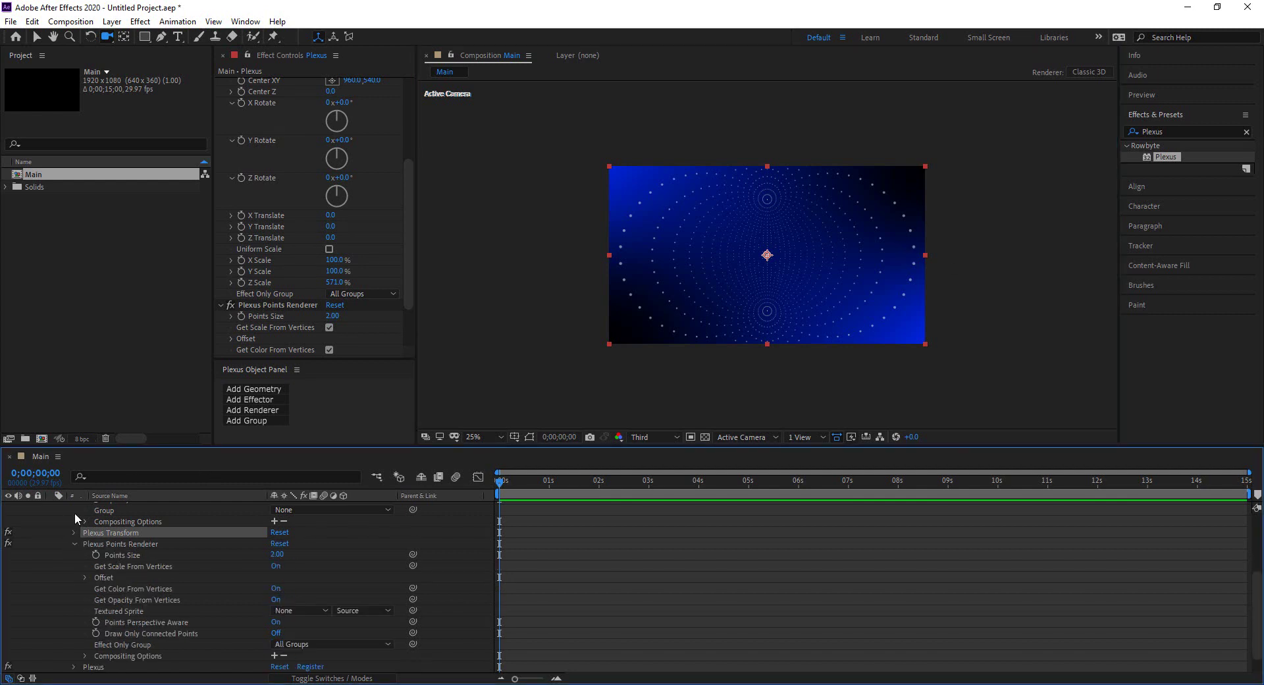
click(73, 546)
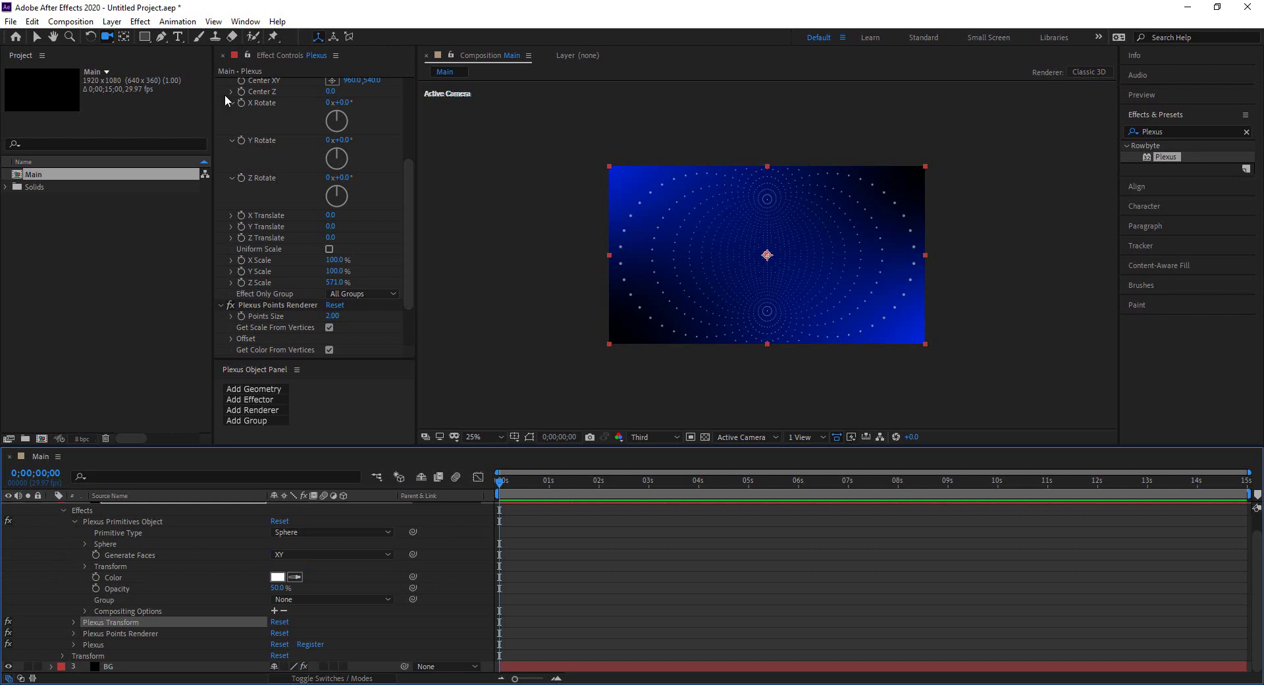
scroll(225, 95, up, 5)
click(222, 217)
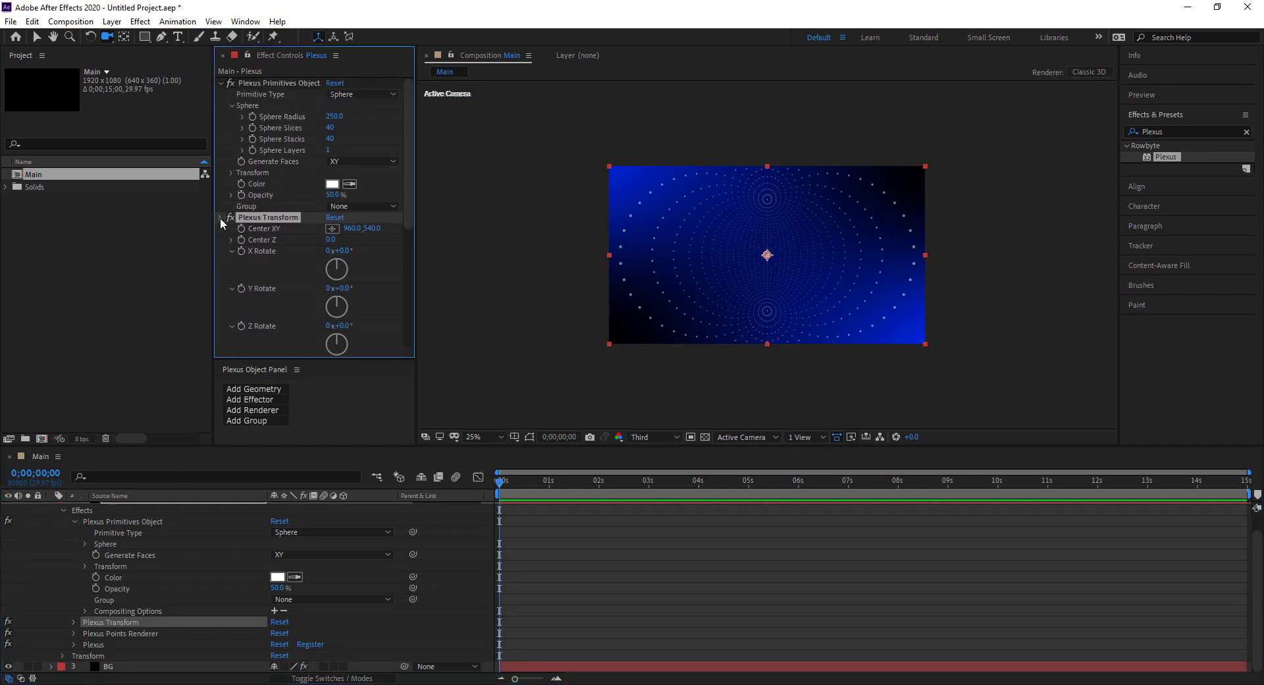
click(221, 82)
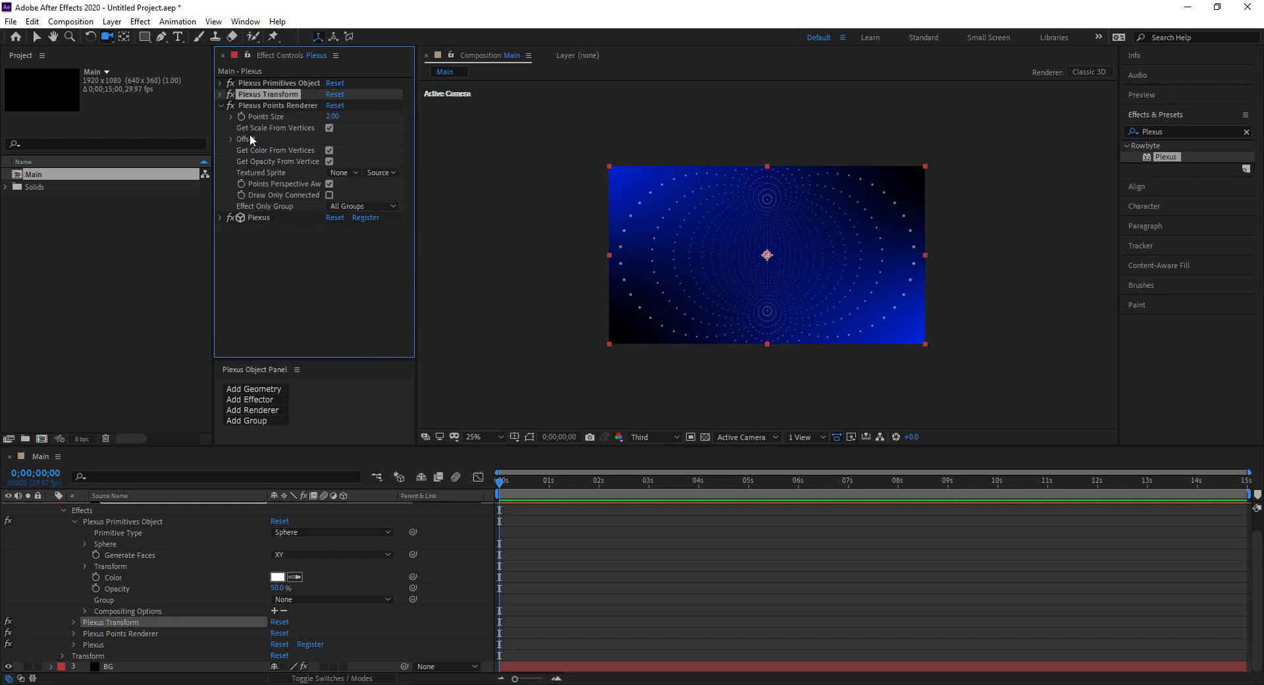
click(220, 105)
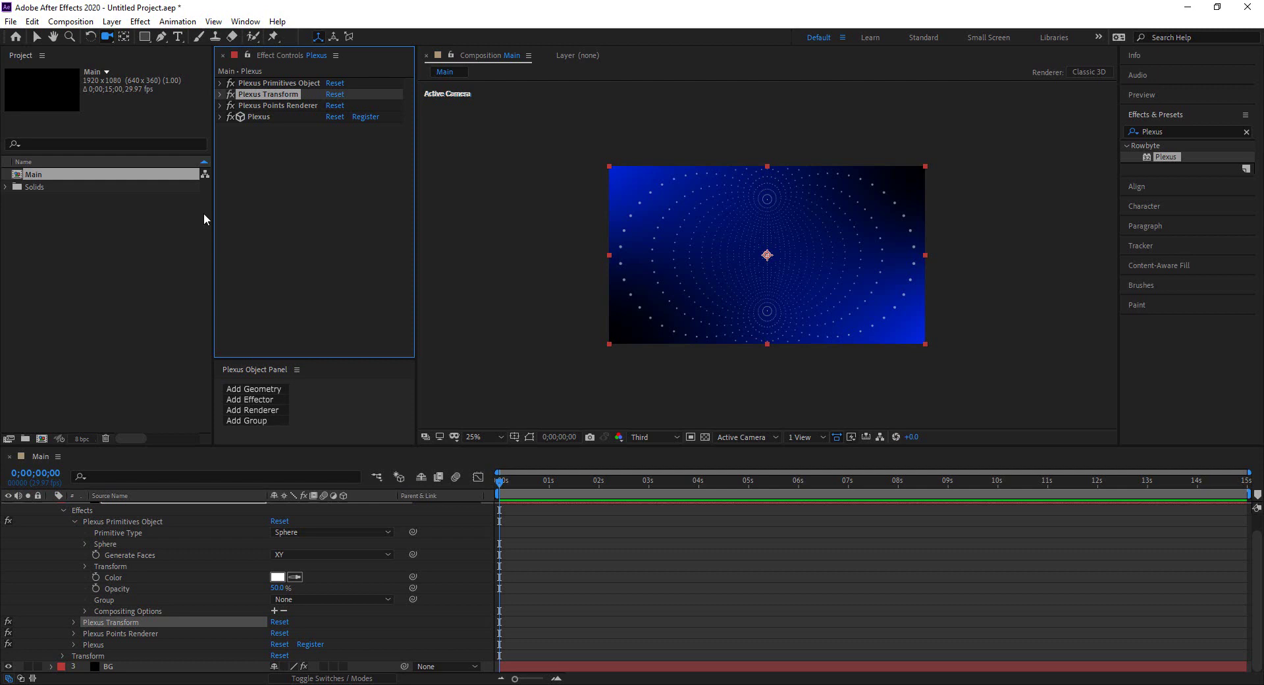
Set the Points Size of the Plexus Points Renderer to 1.00 and check its Offset options
click(285, 102)
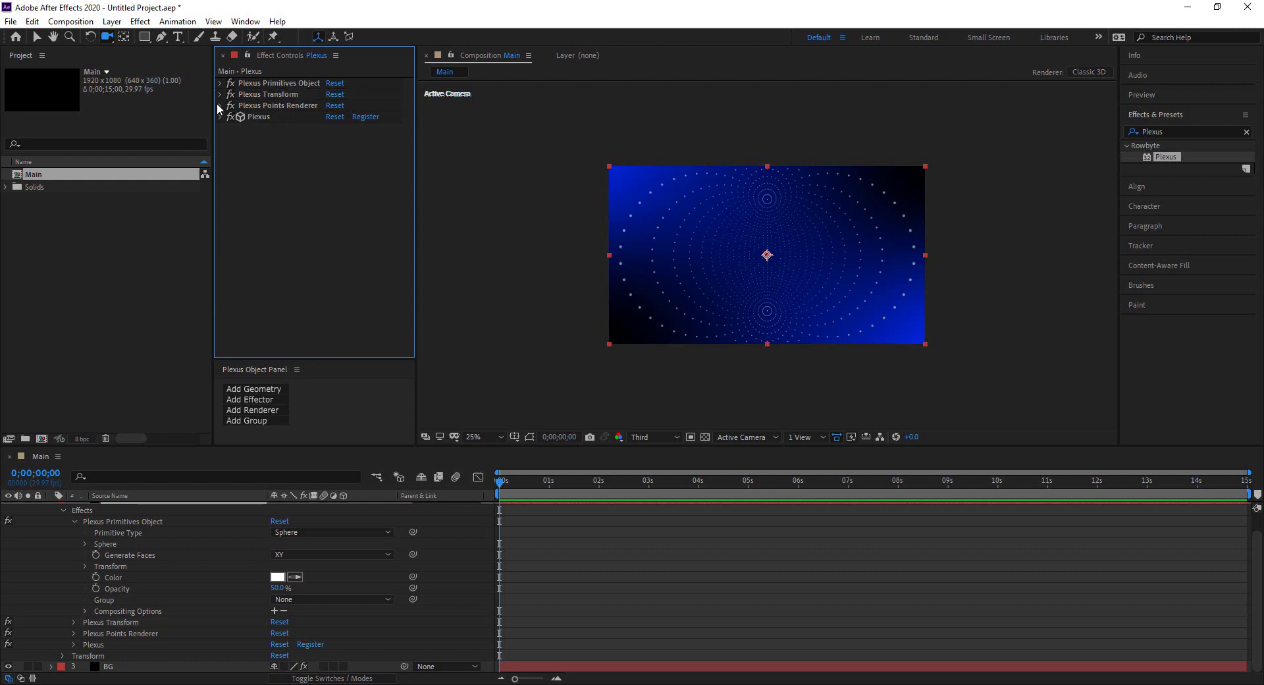
click(220, 105)
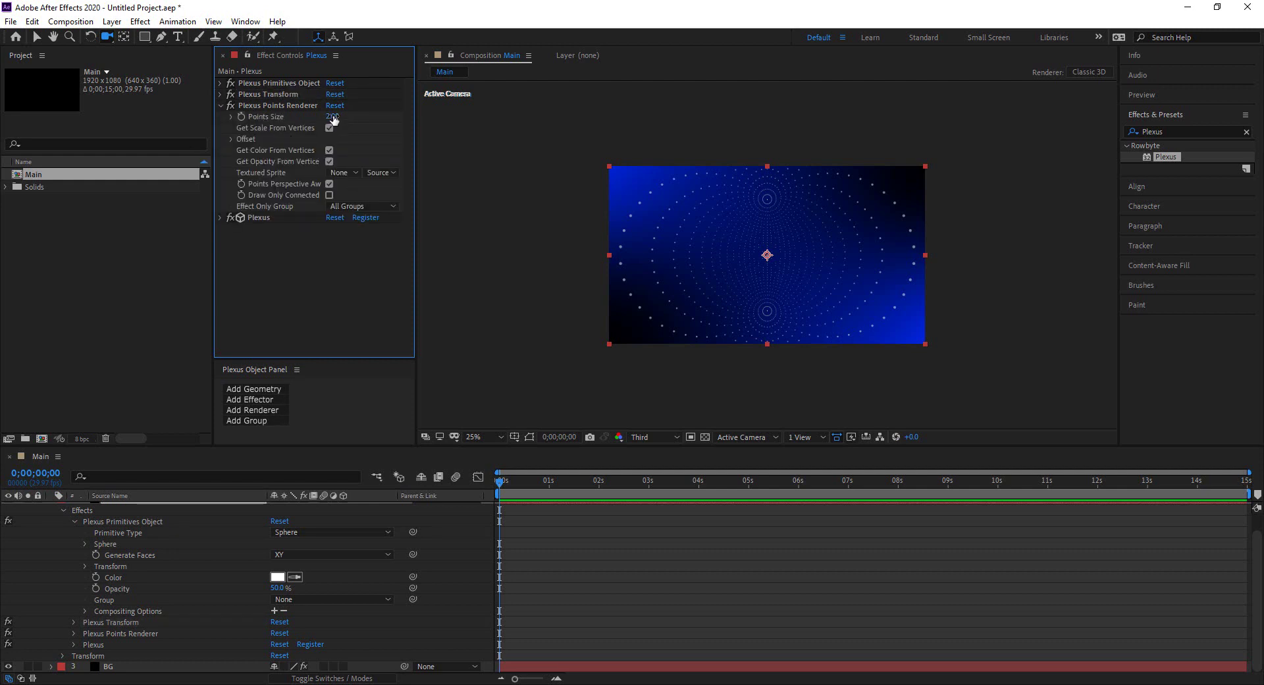
mouse_move(334, 118)
mouse_down()
mouse_move(368, 121)
mouse_move(343, 122)
mouse_up()
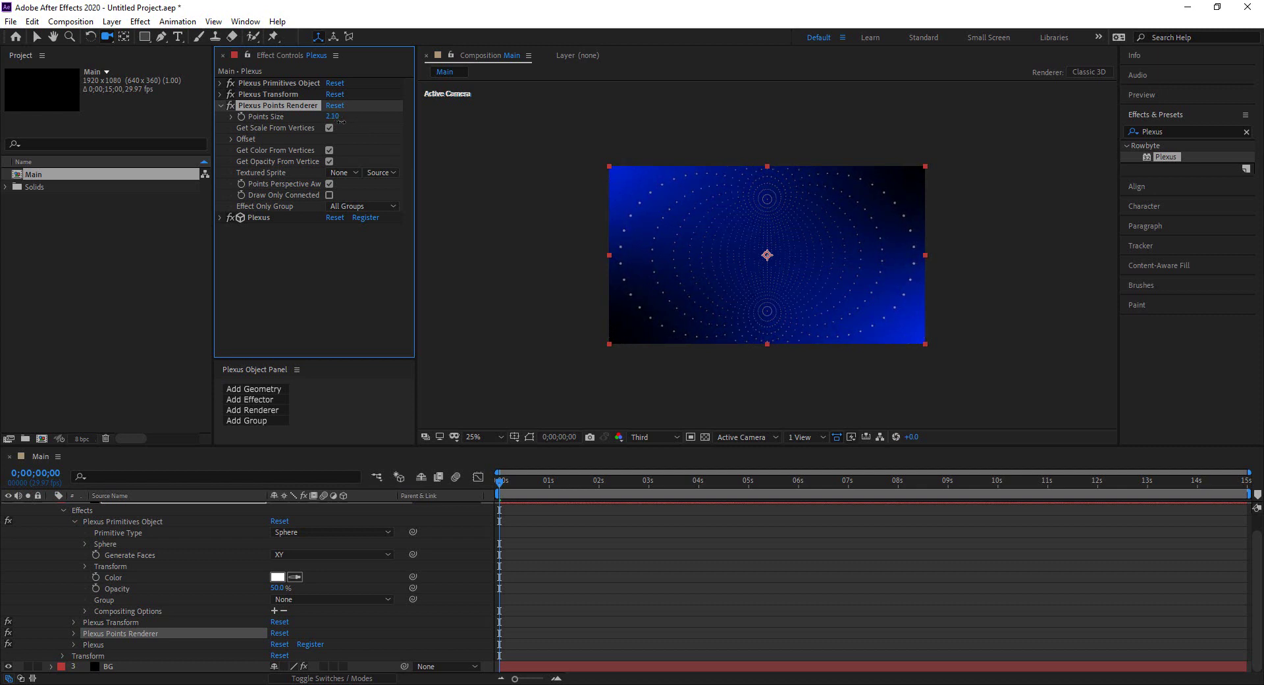
drag(341, 121, 345, 121)
drag(344, 121, 336, 122)
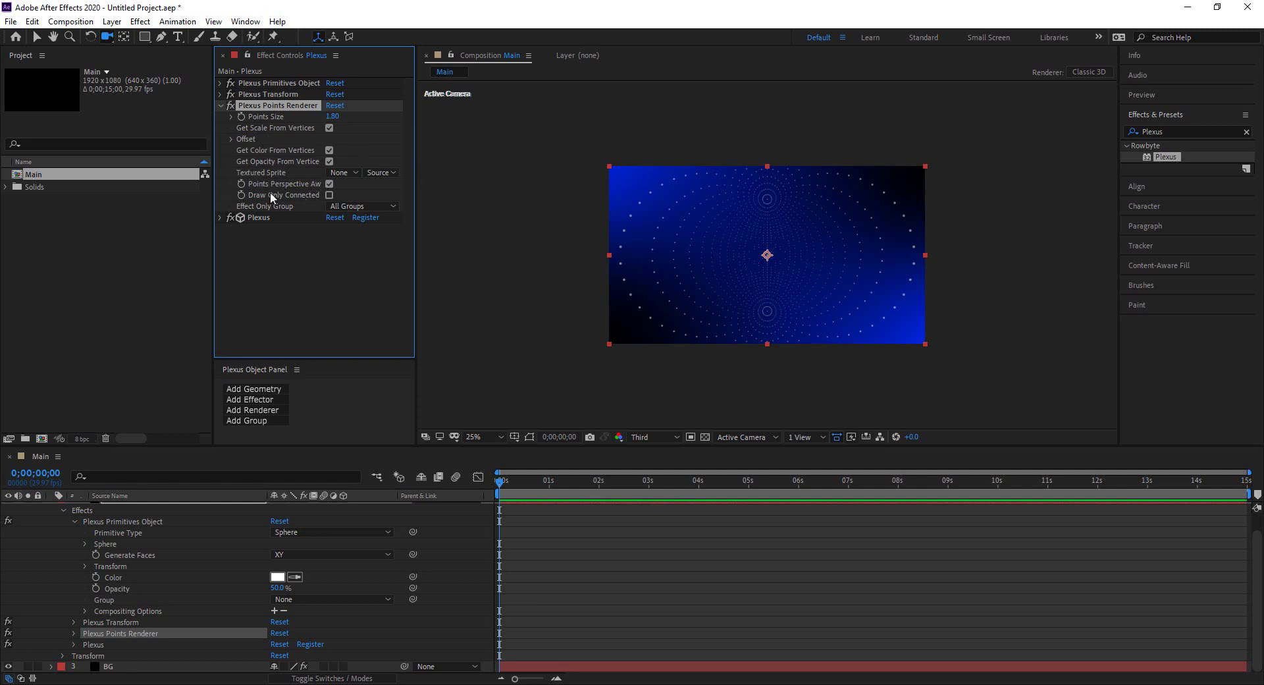
click(231, 138)
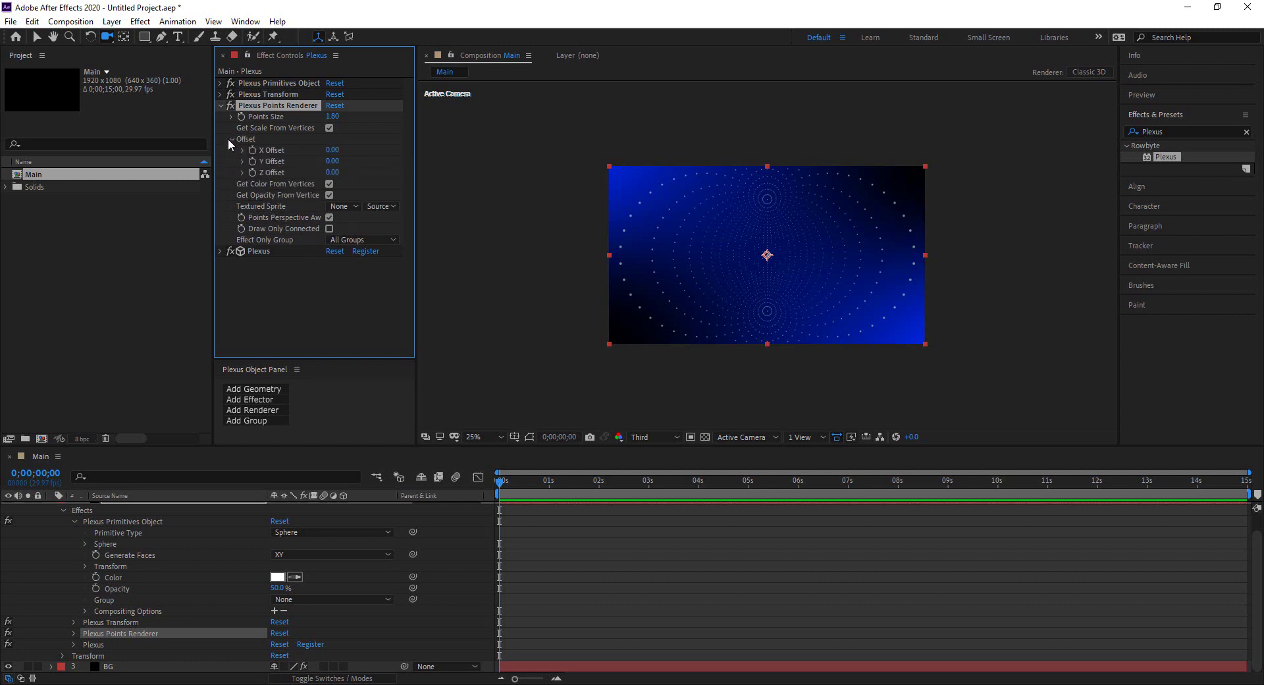
click(231, 138)
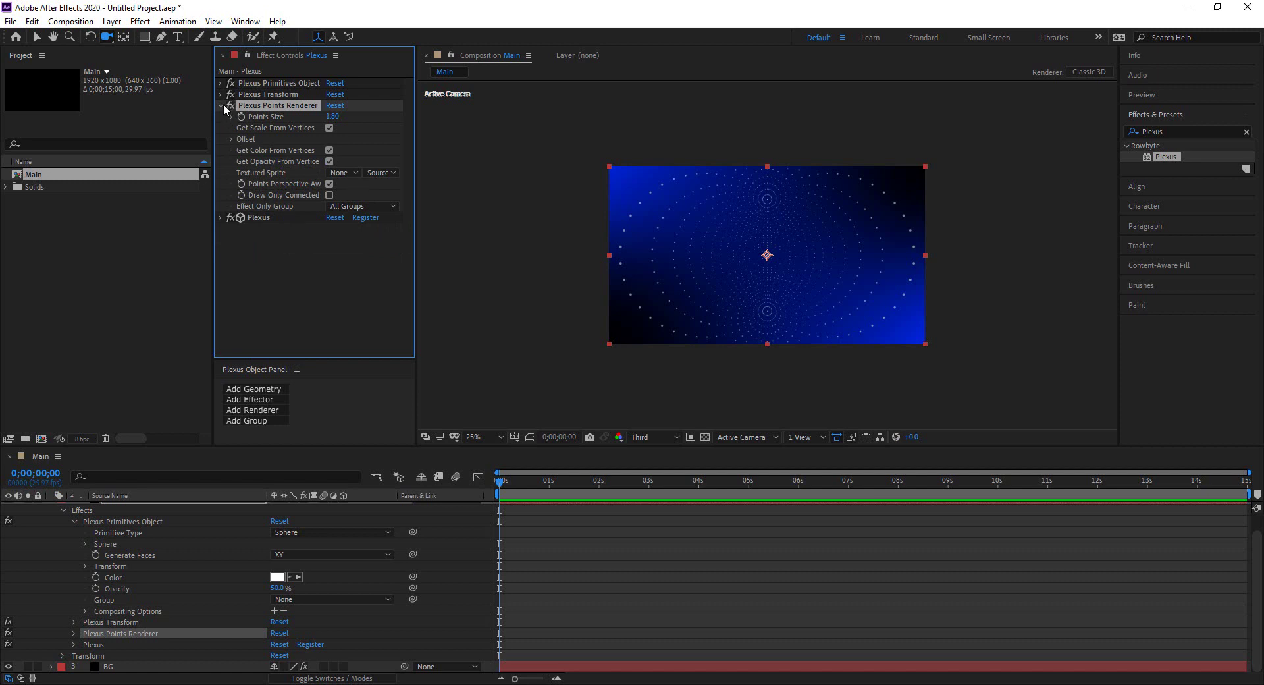
Increase the Sphere Radius of the Plexus Primitives Object to 372
click(222, 106)
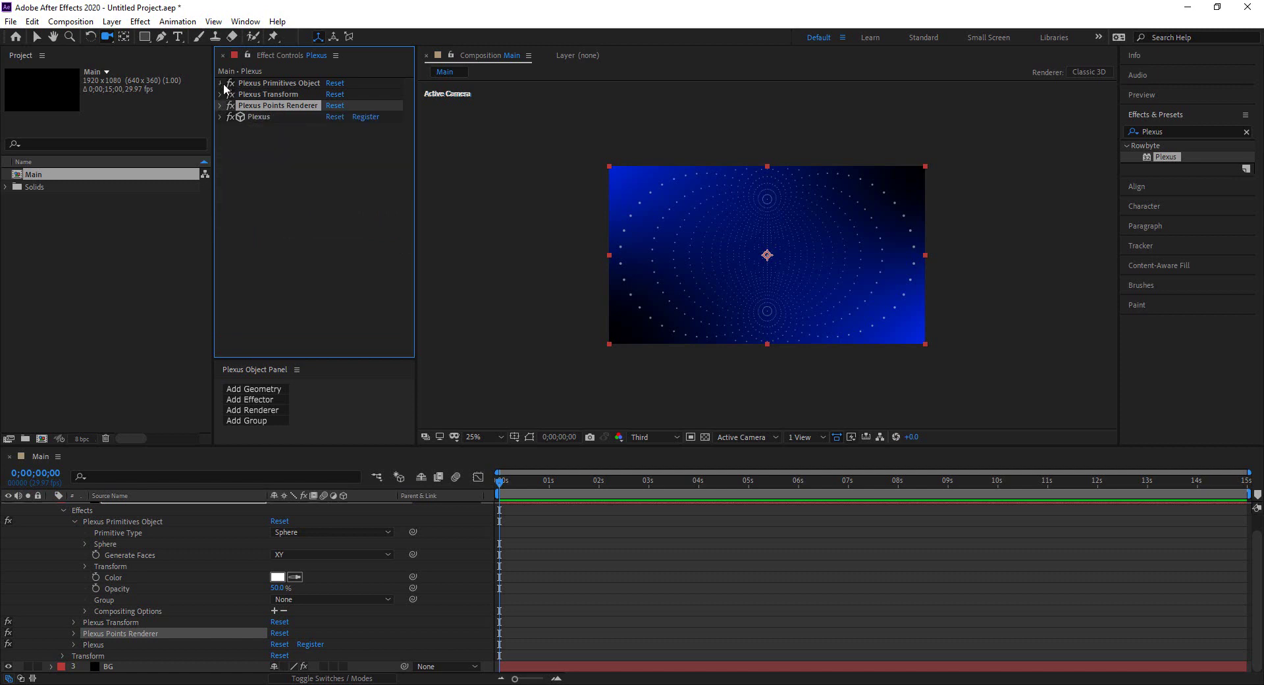
click(221, 84)
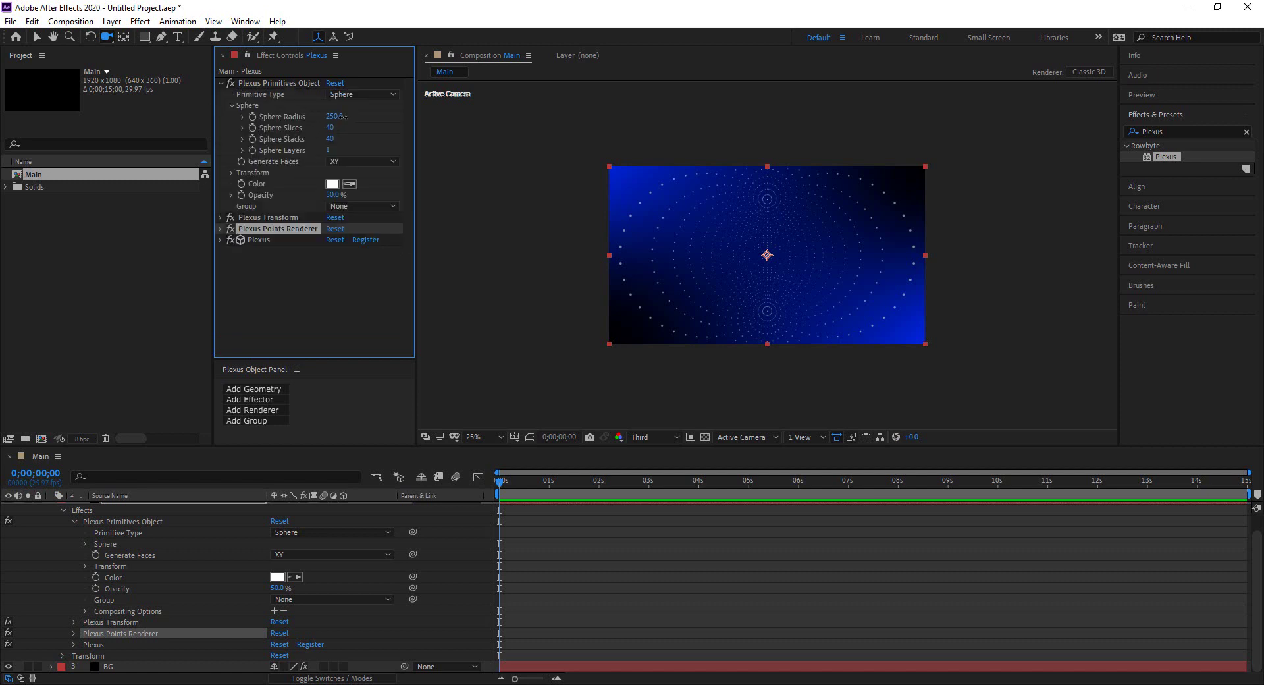
drag(333, 124, 429, 112)
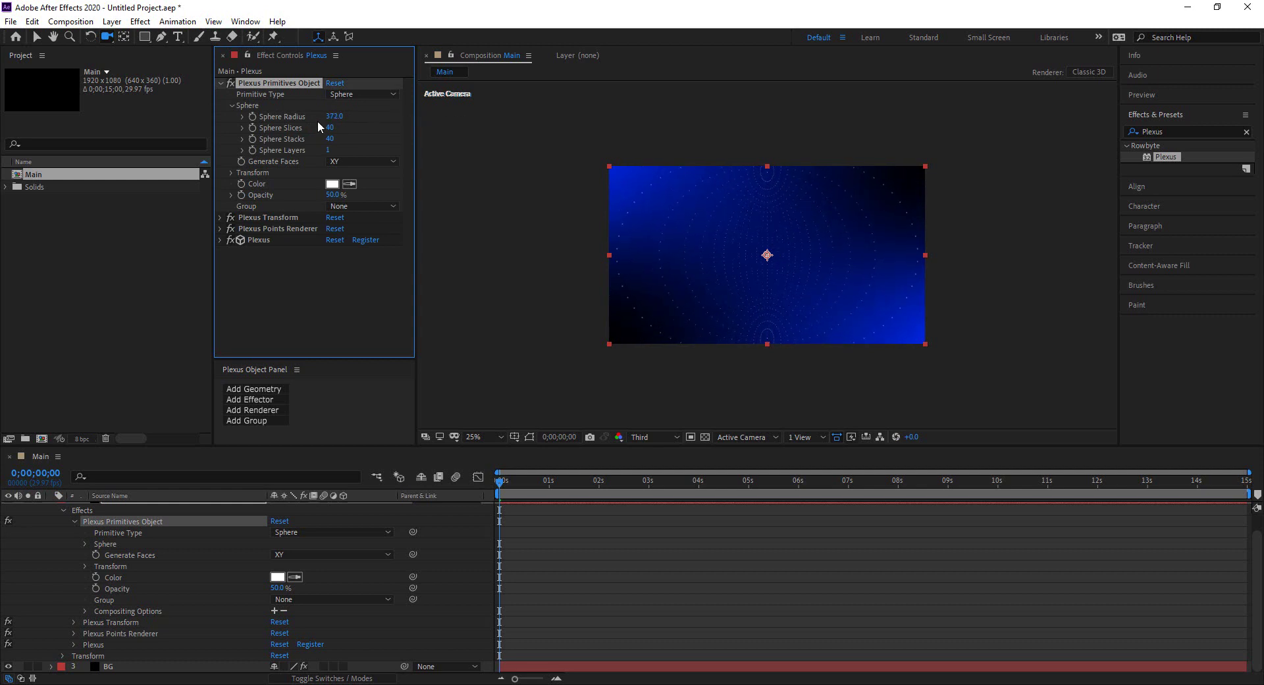
Set both the Sphere Slices and Sphere Stacks of the Plexus Primitives Object to 39
mouse_move(331, 131)
mouse_down()
mouse_move(363, 134)
mouse_move(320, 138)
mouse_up()
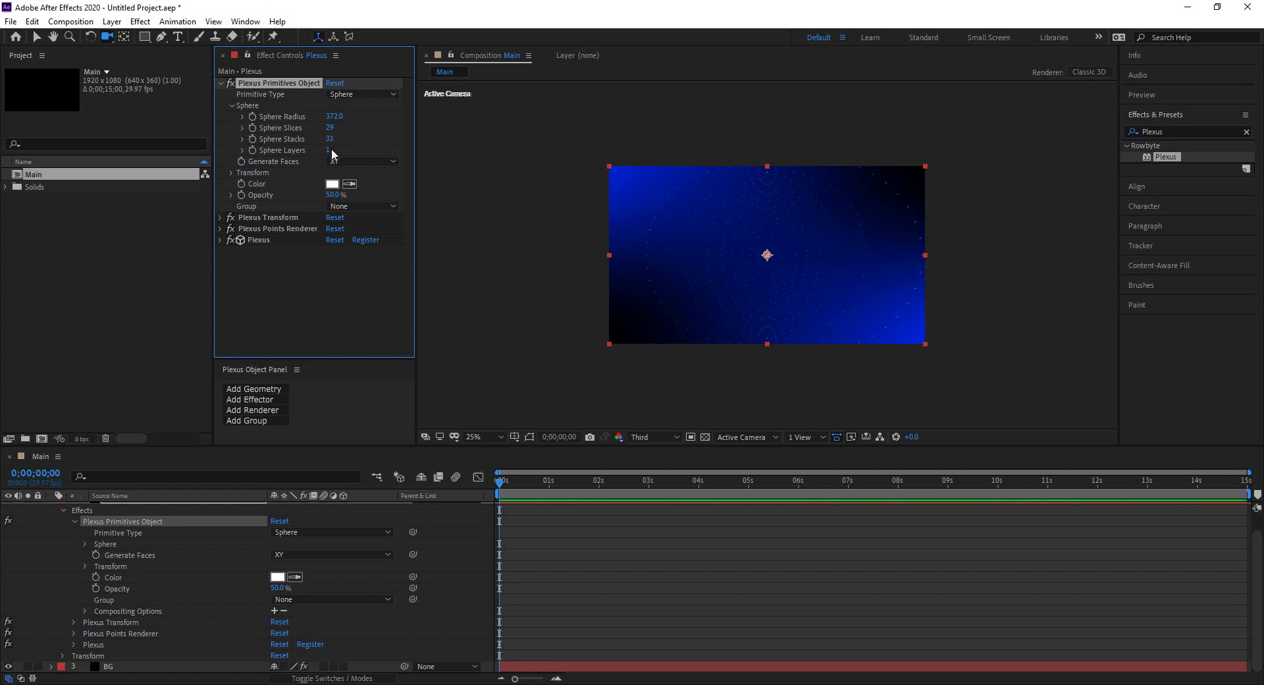
mouse_move(327, 153)
mouse_down()
mouse_move(341, 153)
mouse_move(327, 150)
mouse_up()
drag(335, 145, 348, 142)
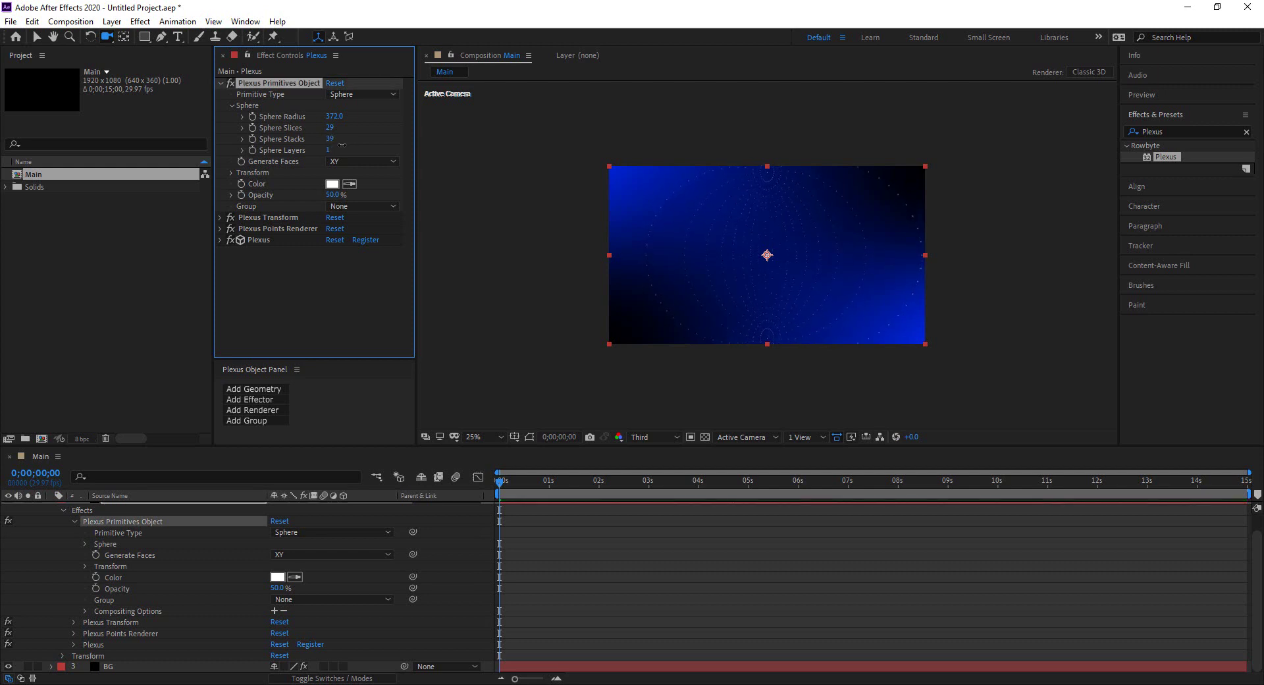
drag(329, 127, 337, 128)
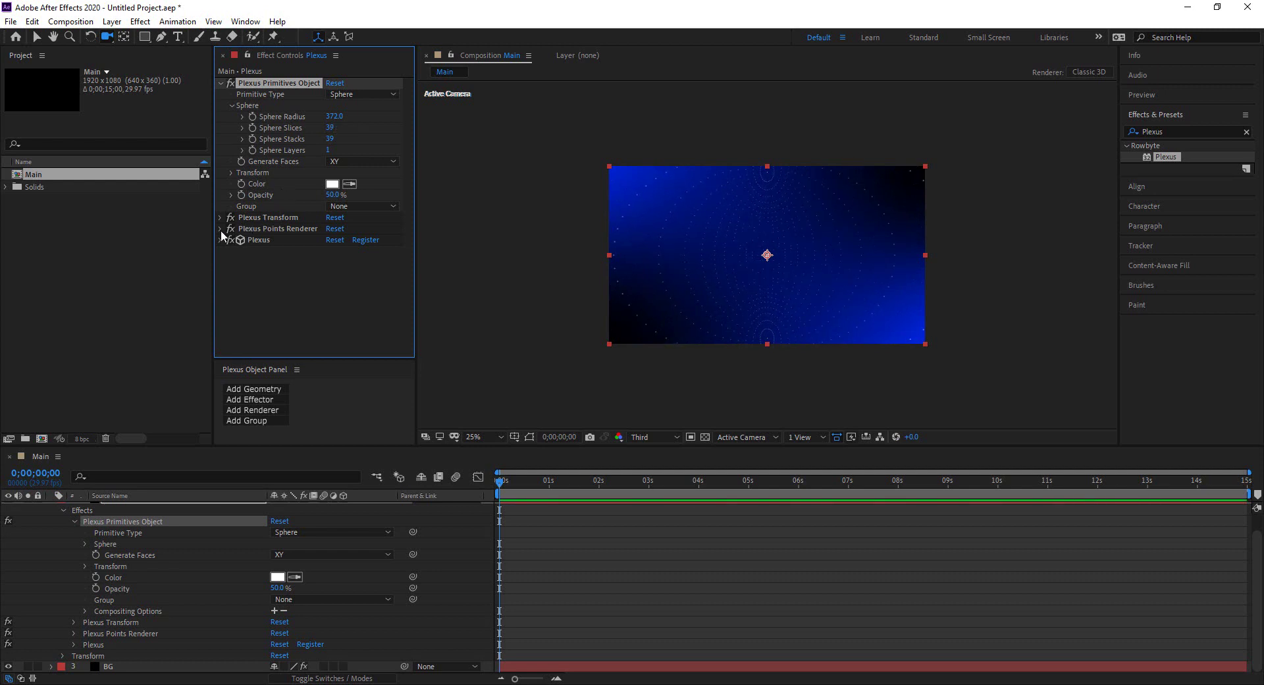
Add a Noise effector to the Plexus layer and set its Noise Amplitude to 654 to scatter the points
click(263, 400)
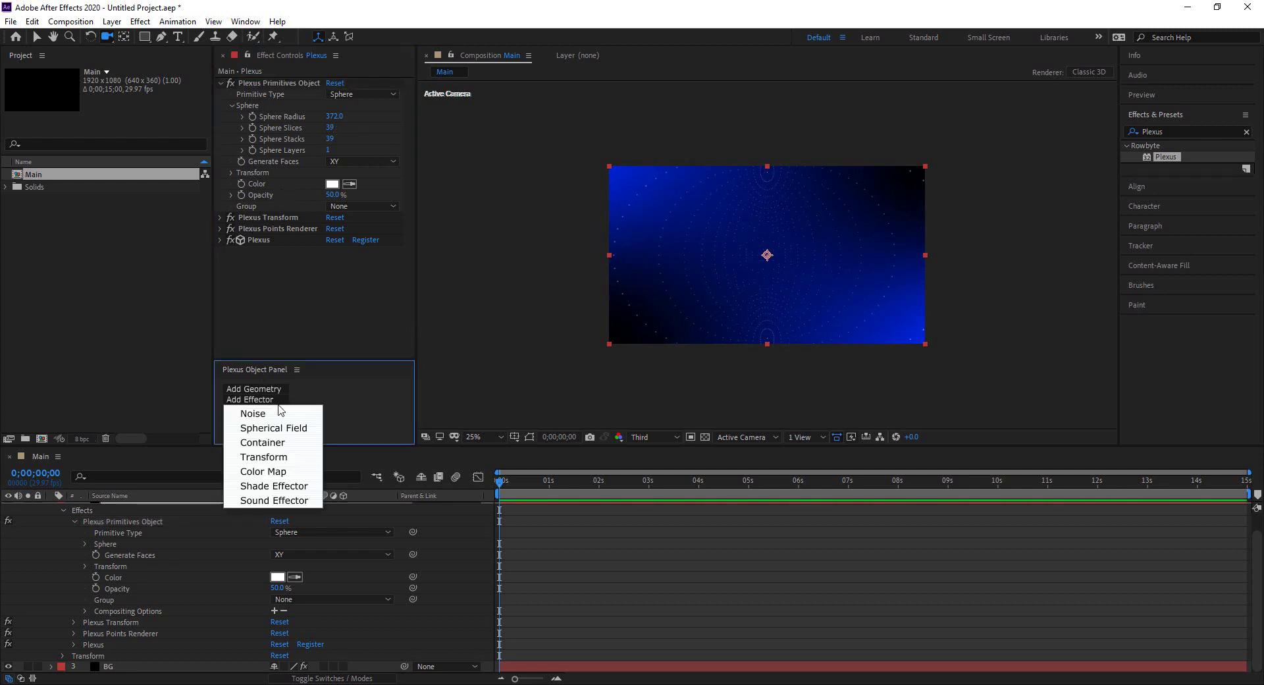
click(281, 415)
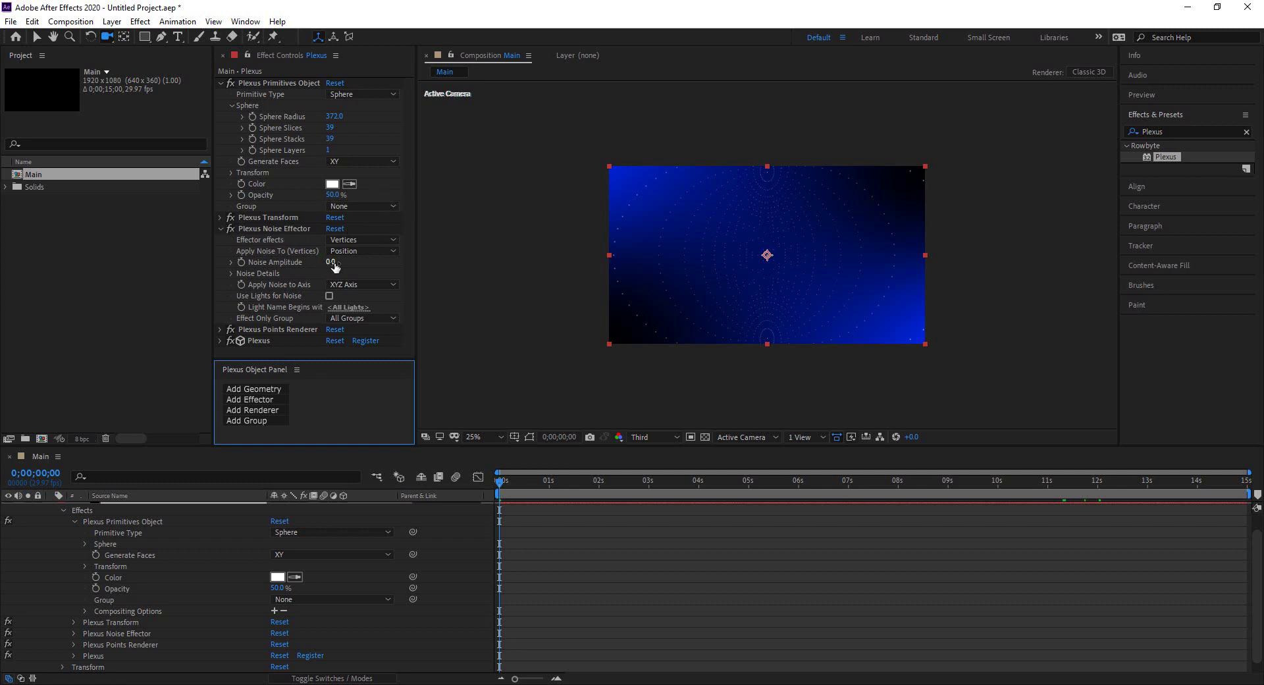
drag(334, 265, 594, 259)
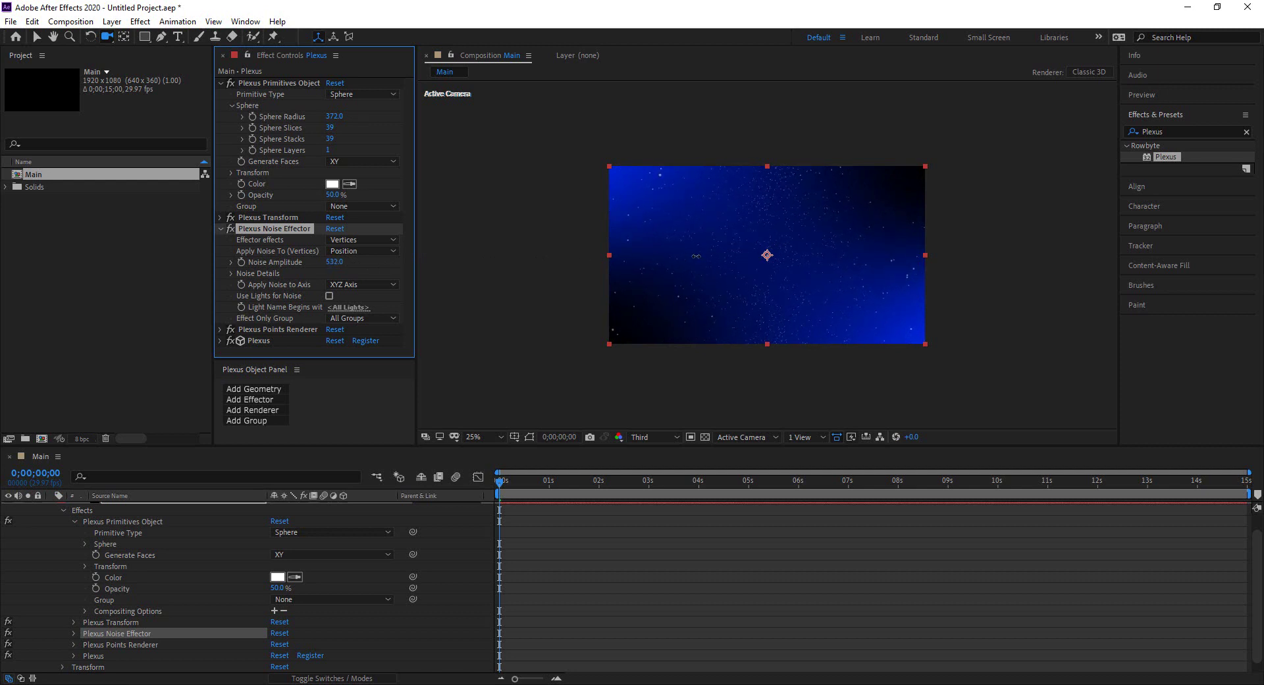
drag(802, 259, 655, 269)
drag(554, 272, 529, 255)
drag(718, 255, 754, 255)
Review the Noise Details options, and collapse the Noise Effector and Primitives Object properties in the effect controls
click(230, 272)
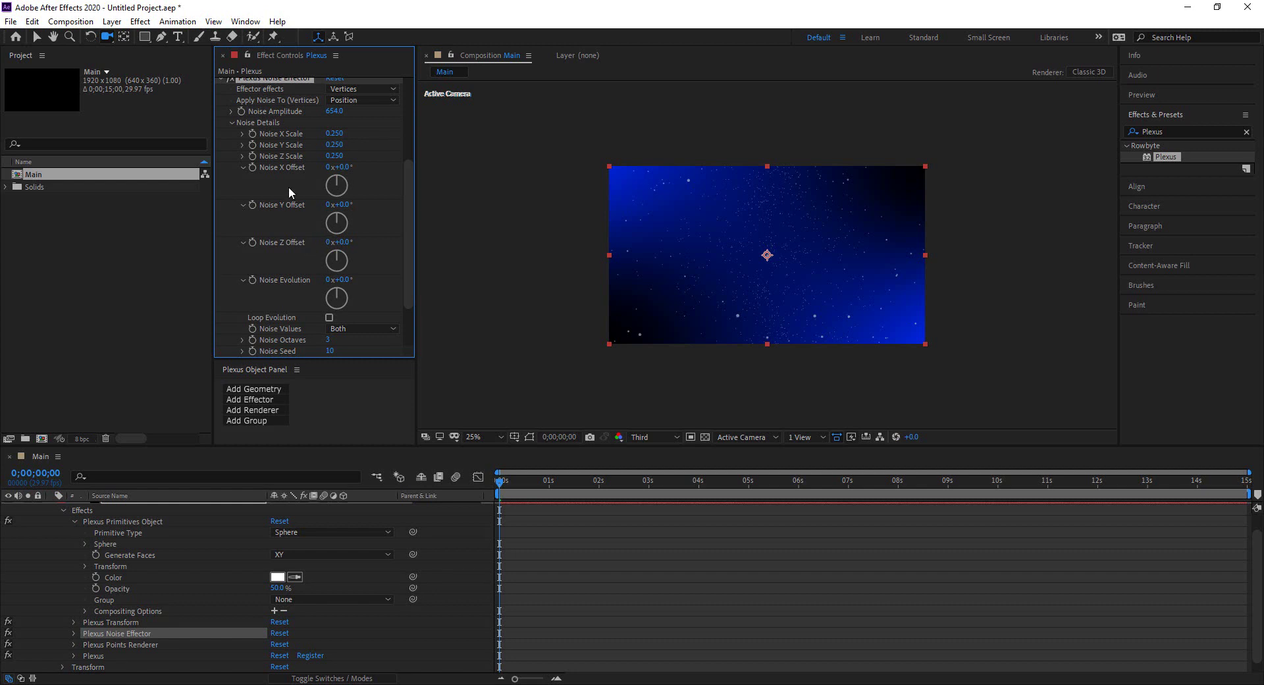
click(230, 123)
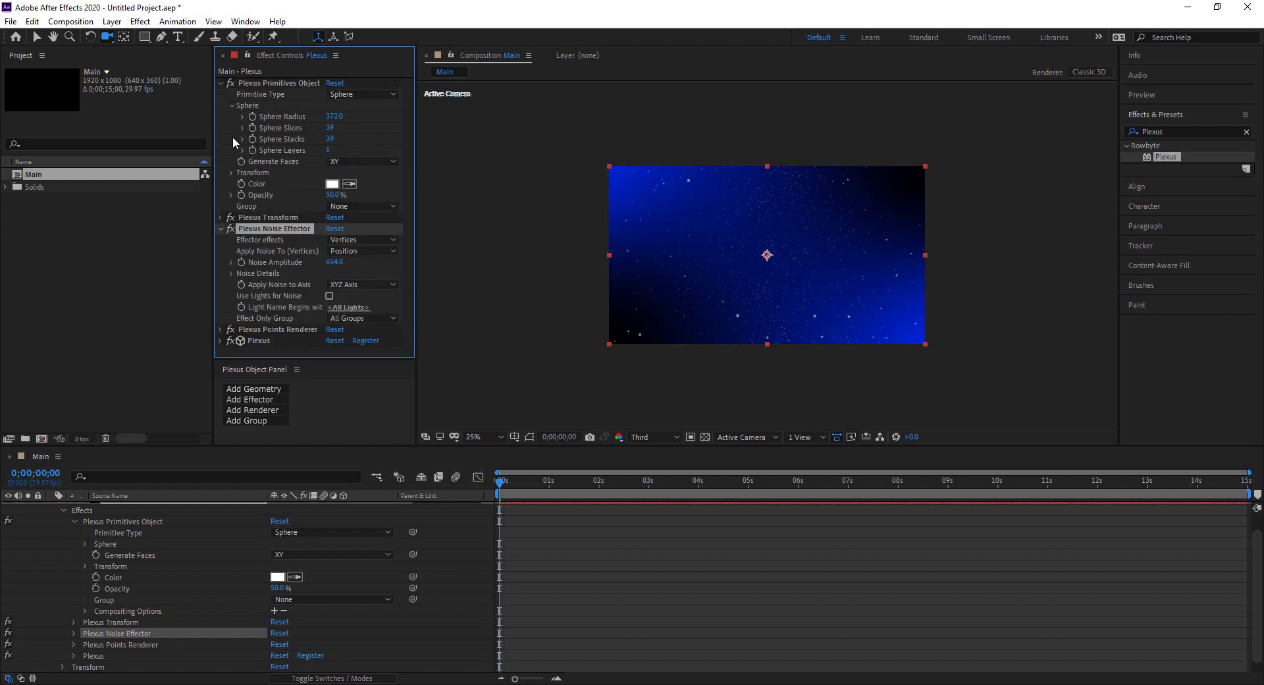
click(225, 233)
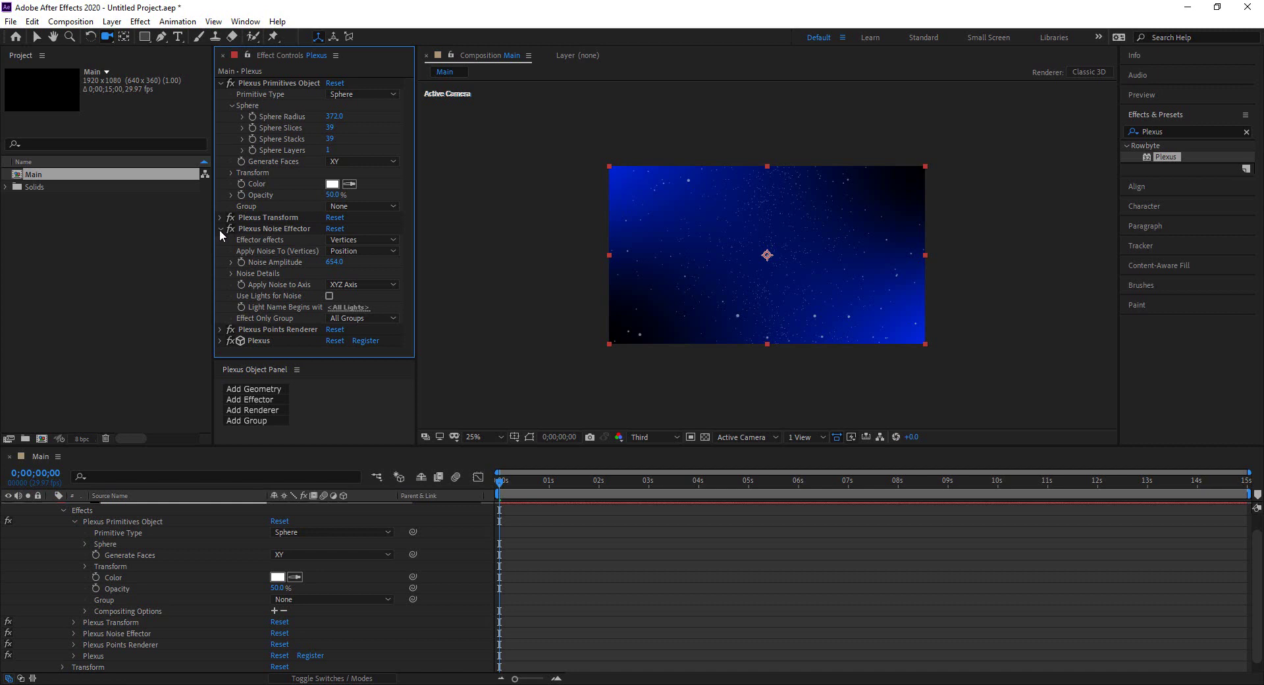
click(221, 229)
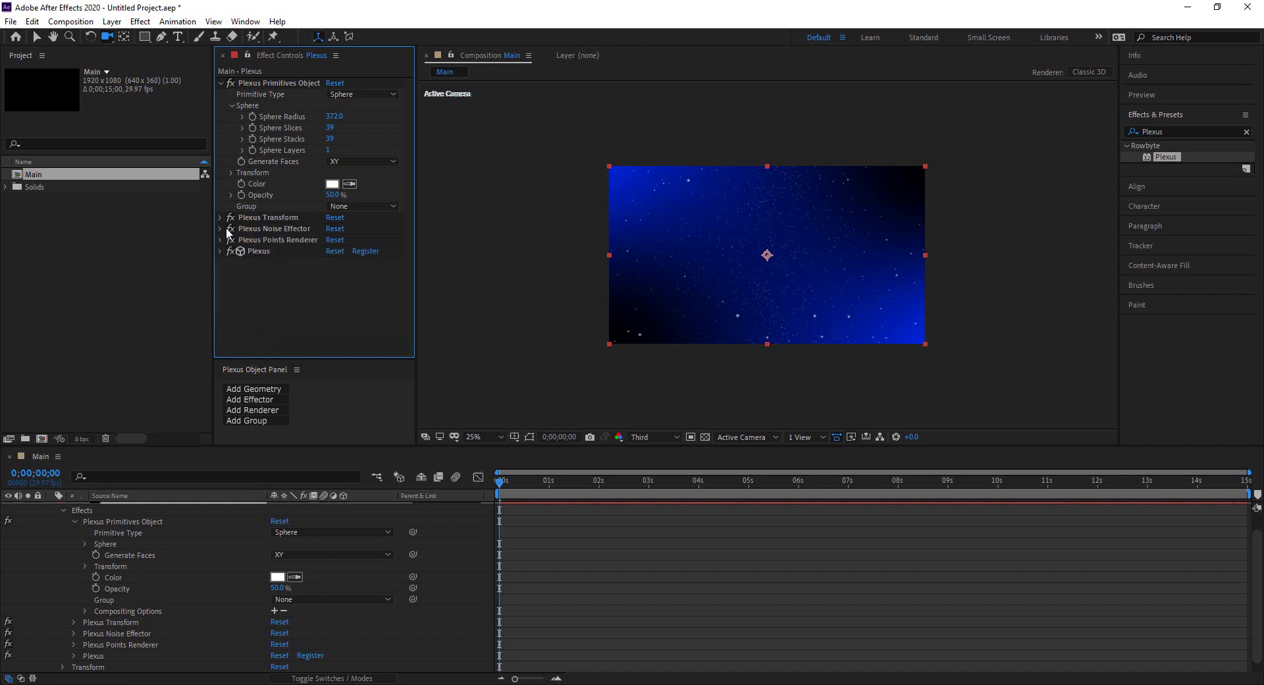
click(220, 83)
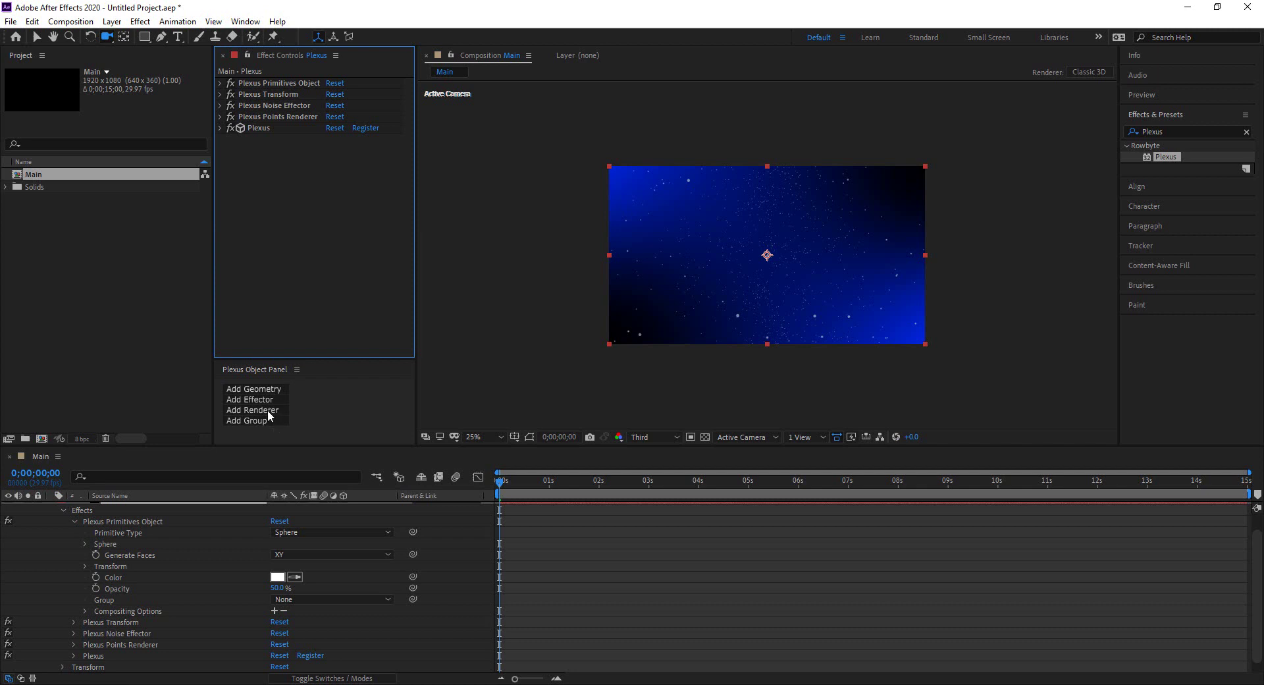
Add a Lines renderer to the Plexus layer and compare the look with the reference video PlexusIntro.mp4
click(267, 409)
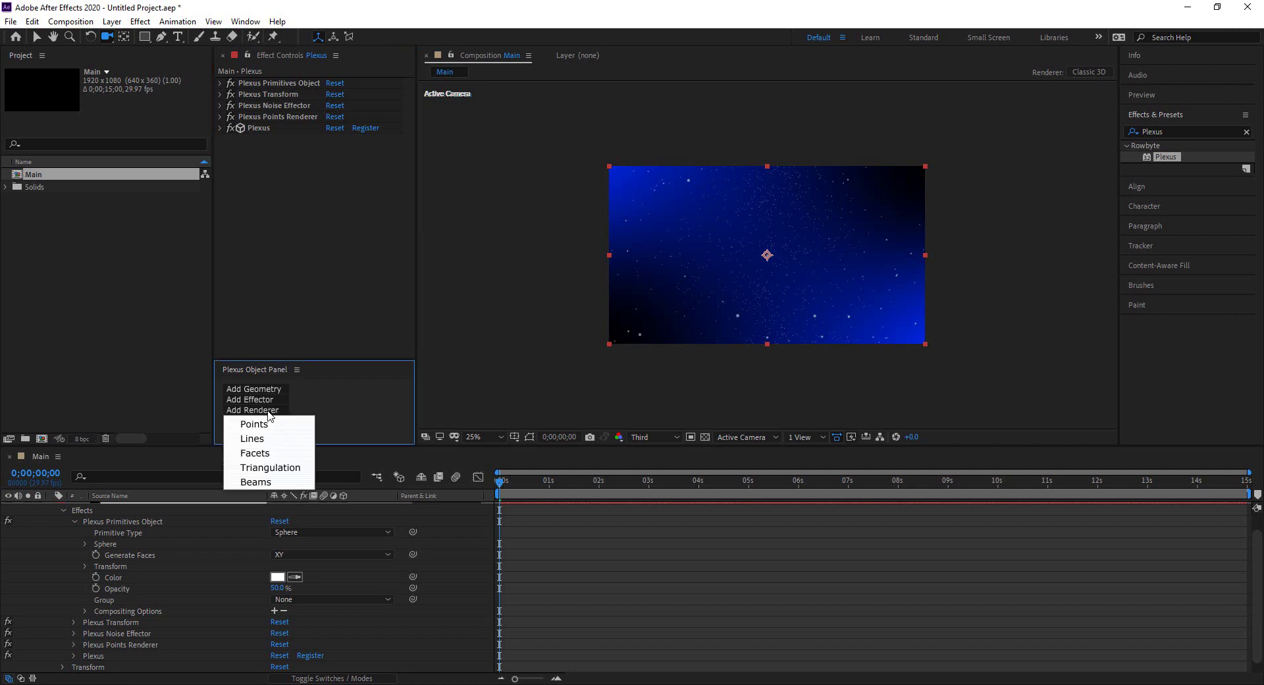
click(252, 440)
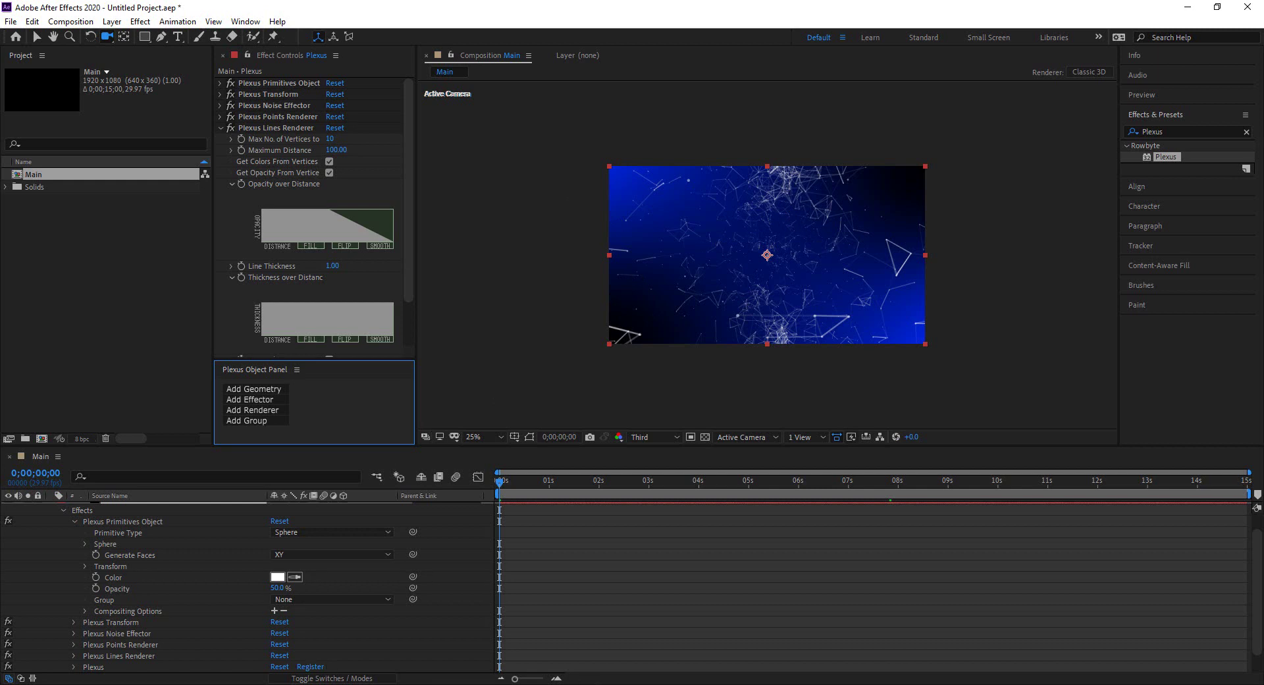
mouse_move(628, 684)
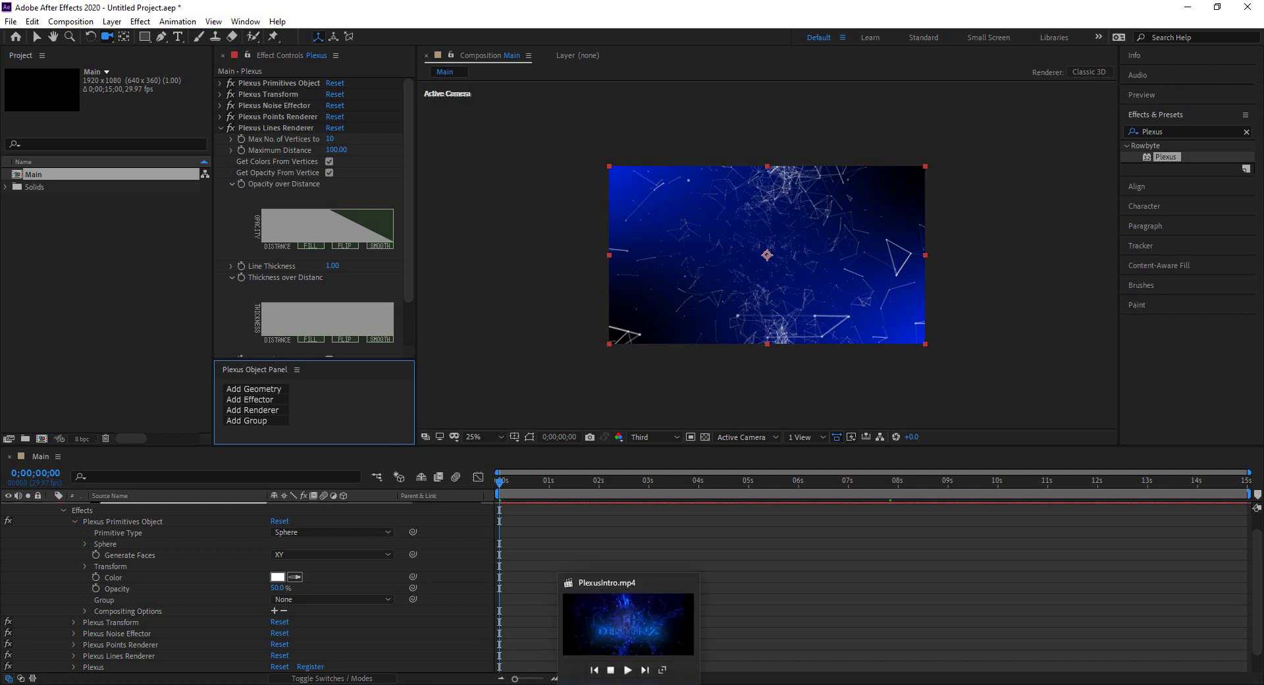
click(632, 640)
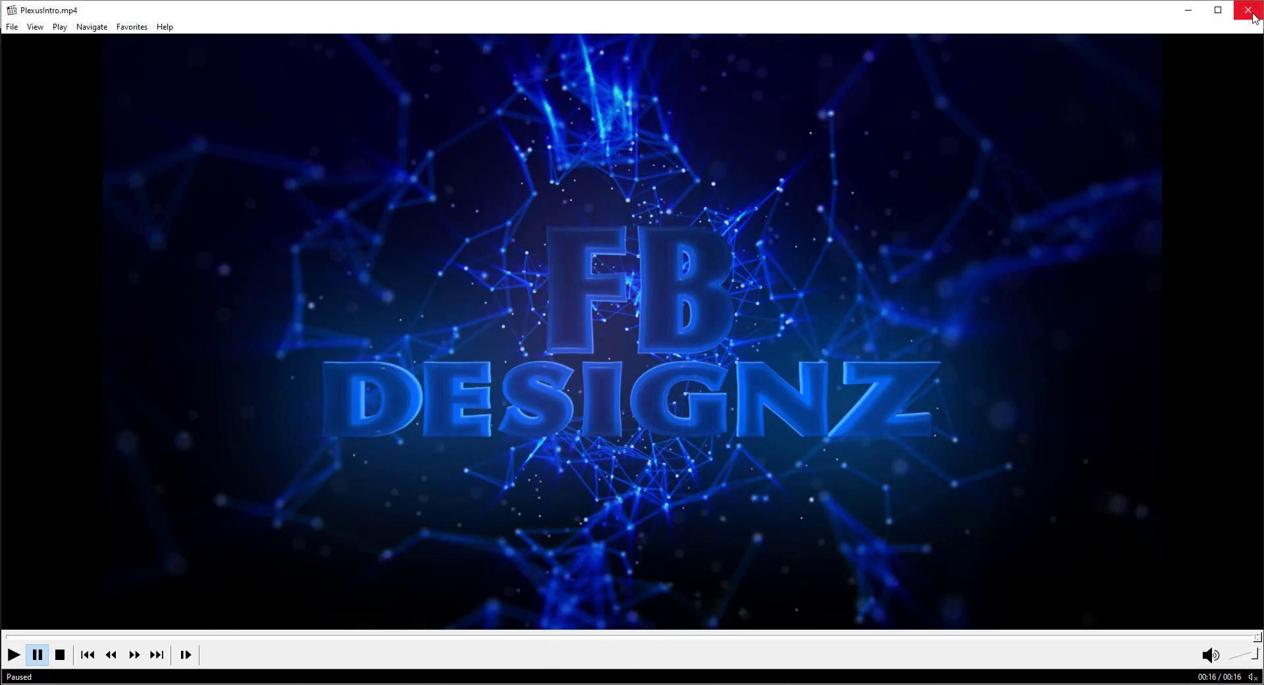
click(1188, 10)
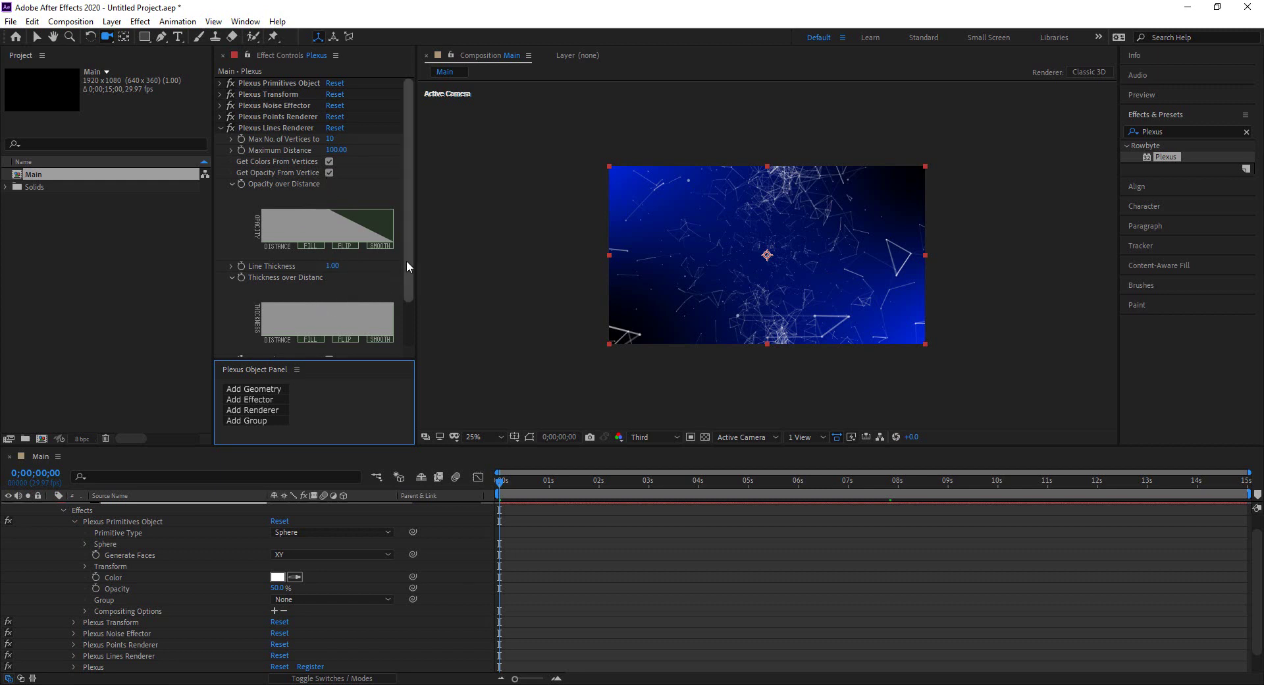
Apply the curved falloff preset to both Thickness over Distance and Opacity over Distance of the Plexus Lines Renderer
mouse_move(410, 260)
mouse_down()
mouse_move(413, 298)
mouse_move(438, 278)
mouse_move(484, 279)
mouse_up()
click(424, 281)
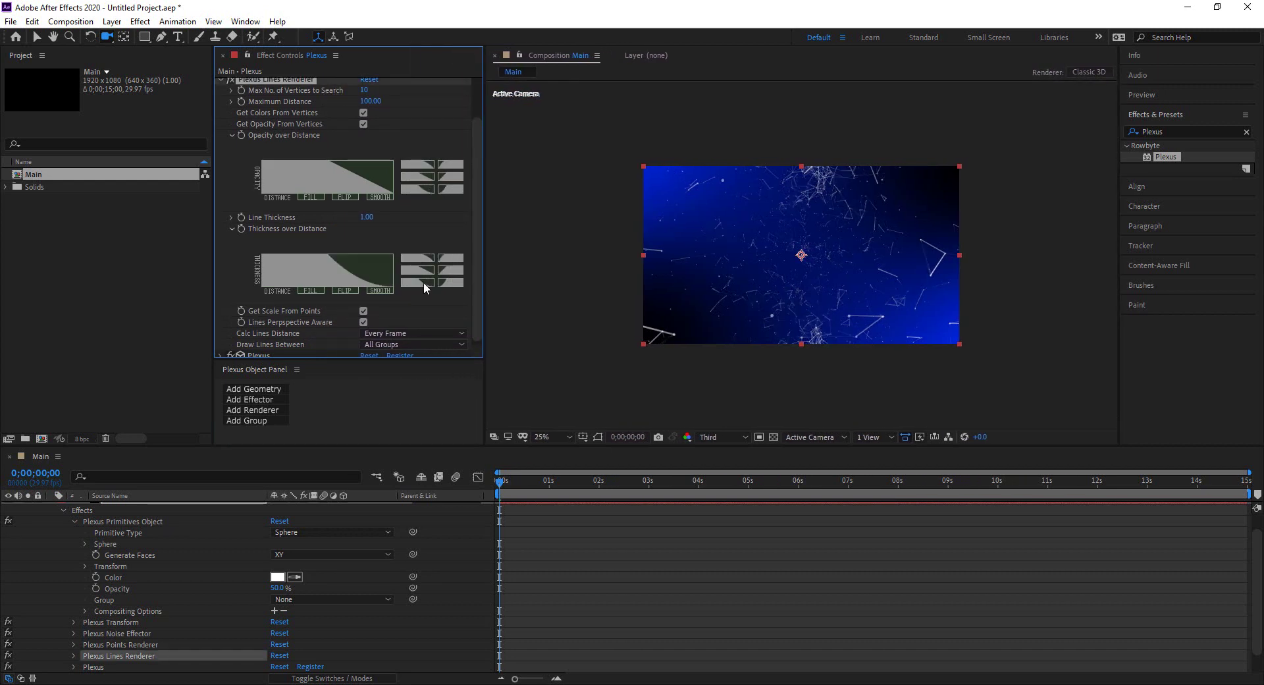
click(36, 37)
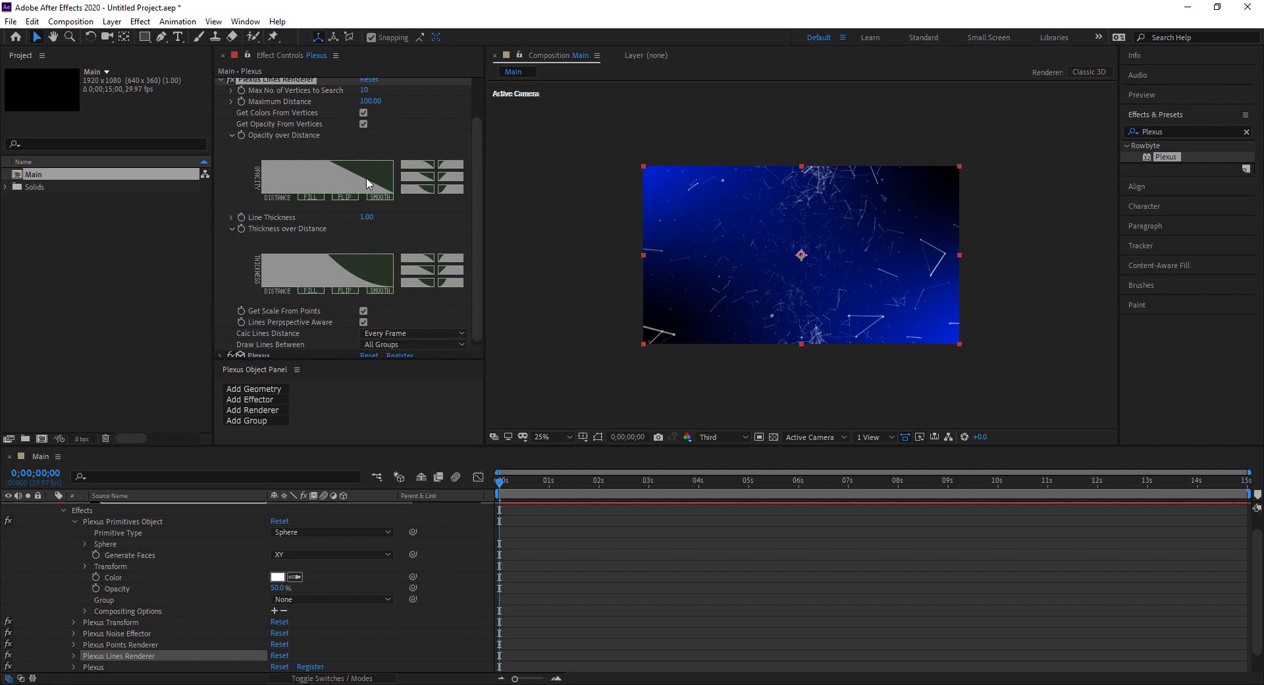
click(420, 188)
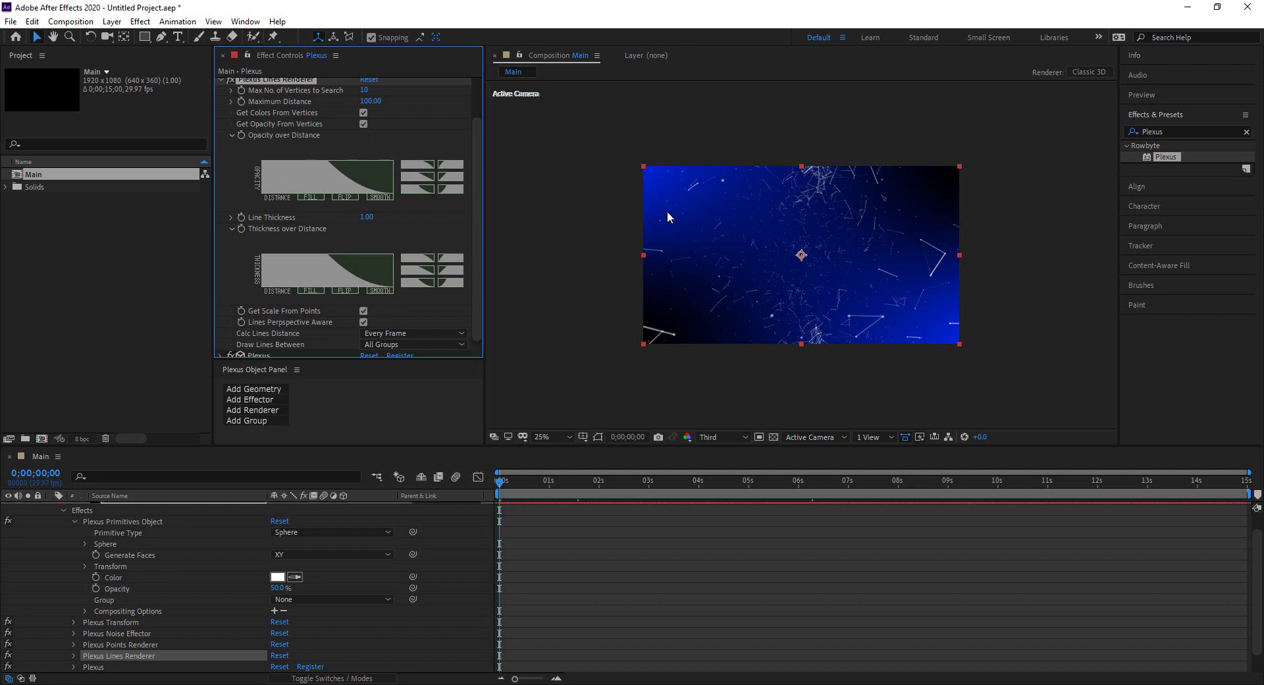
Orbit and move the camera to view the connected points and lines from a new angle
click(106, 37)
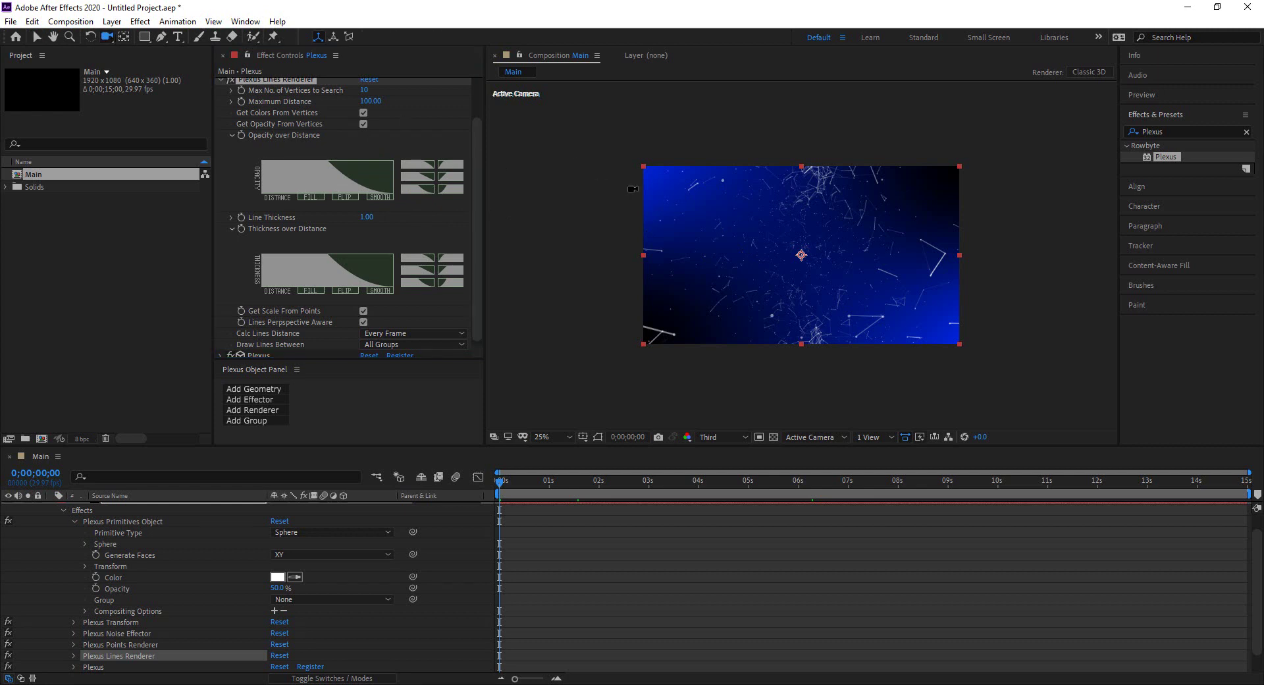
drag(859, 288, 866, 289)
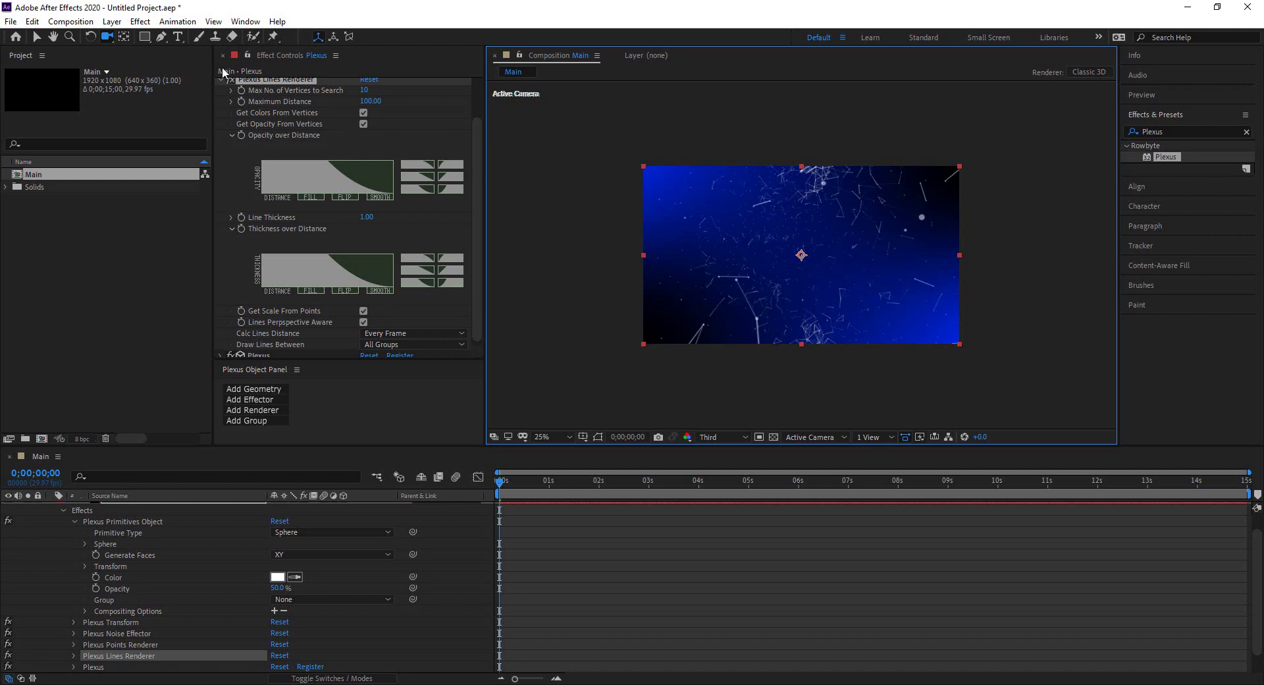
click(52, 38)
drag(853, 261, 845, 150)
drag(853, 359, 844, 237)
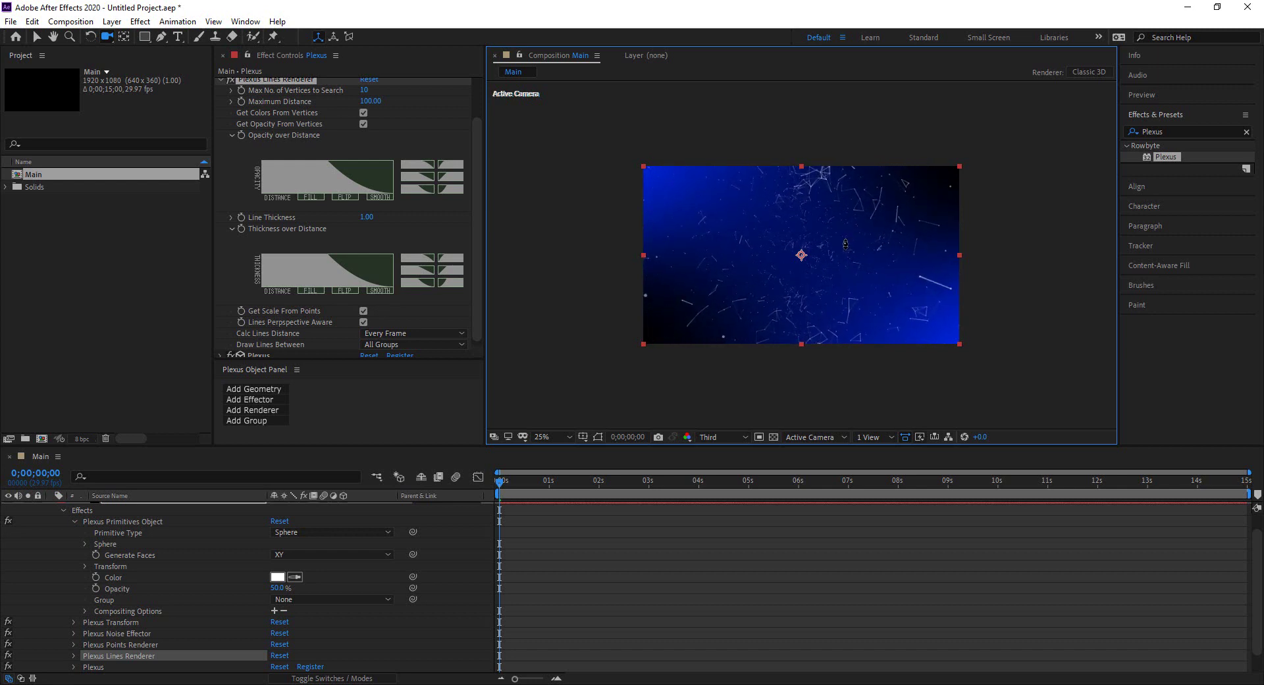
Collapse the Plexus Lines Renderer in the effect controls and the Plexus layer's properties in the timeline
click(219, 79)
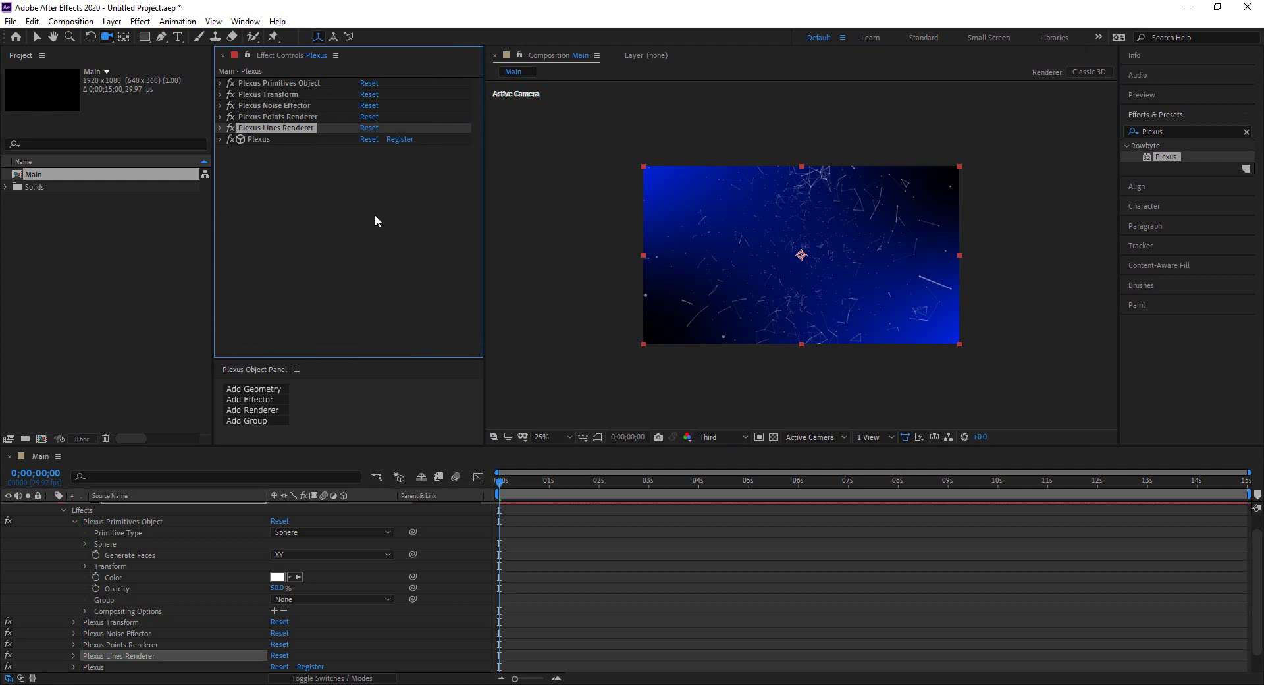
click(375, 216)
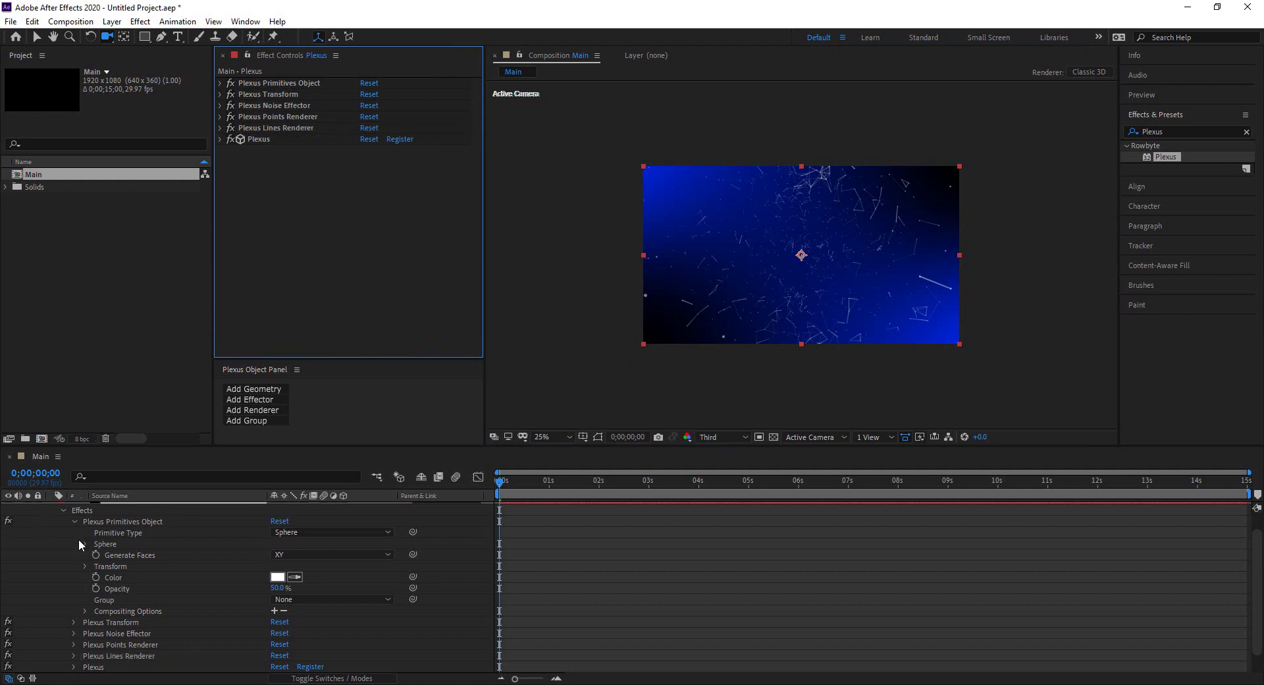
scroll(224, 566, down, 1)
scroll(217, 560, up, 3)
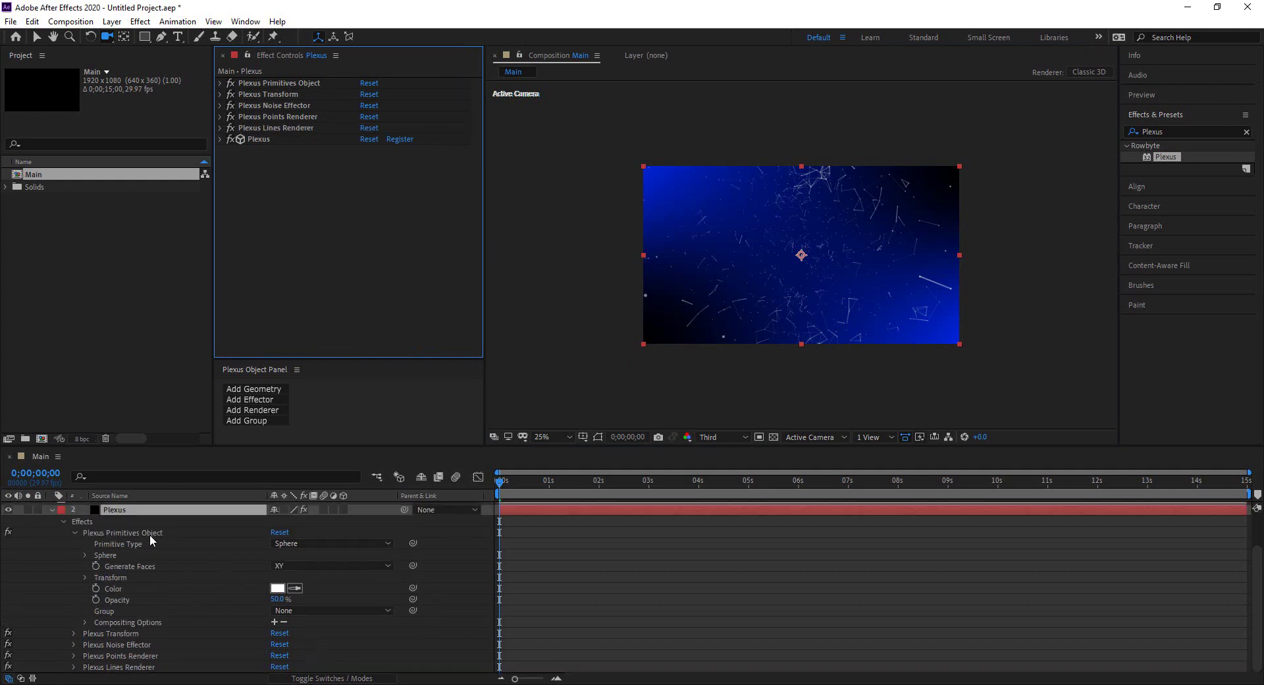
click(49, 520)
click(50, 519)
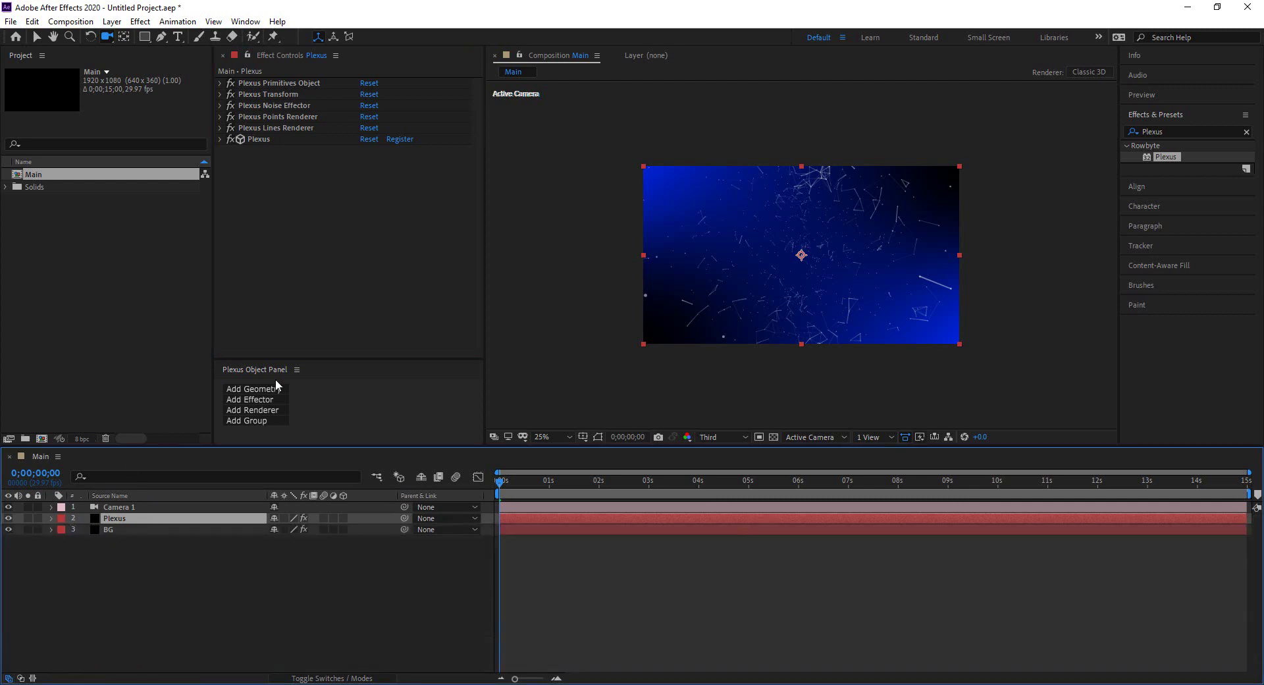
Add a Facets renderer to the Plexus layer and set its Maximum Distance to 108
click(277, 284)
click(263, 411)
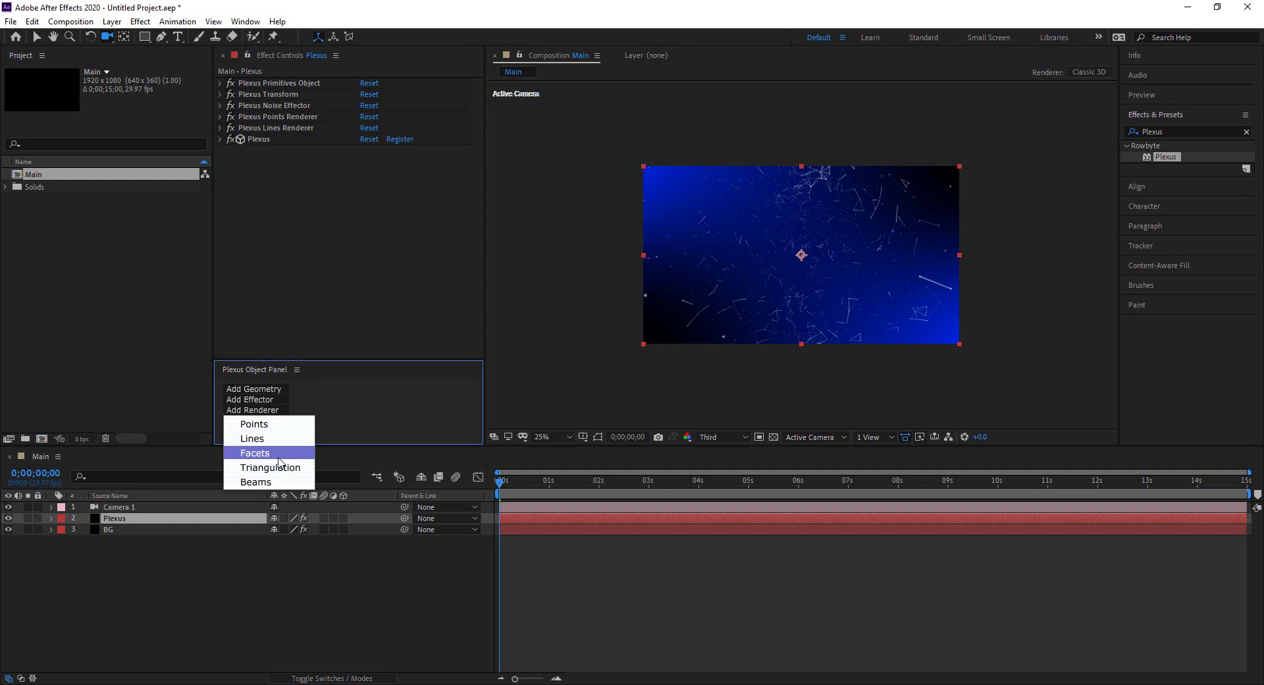
click(271, 459)
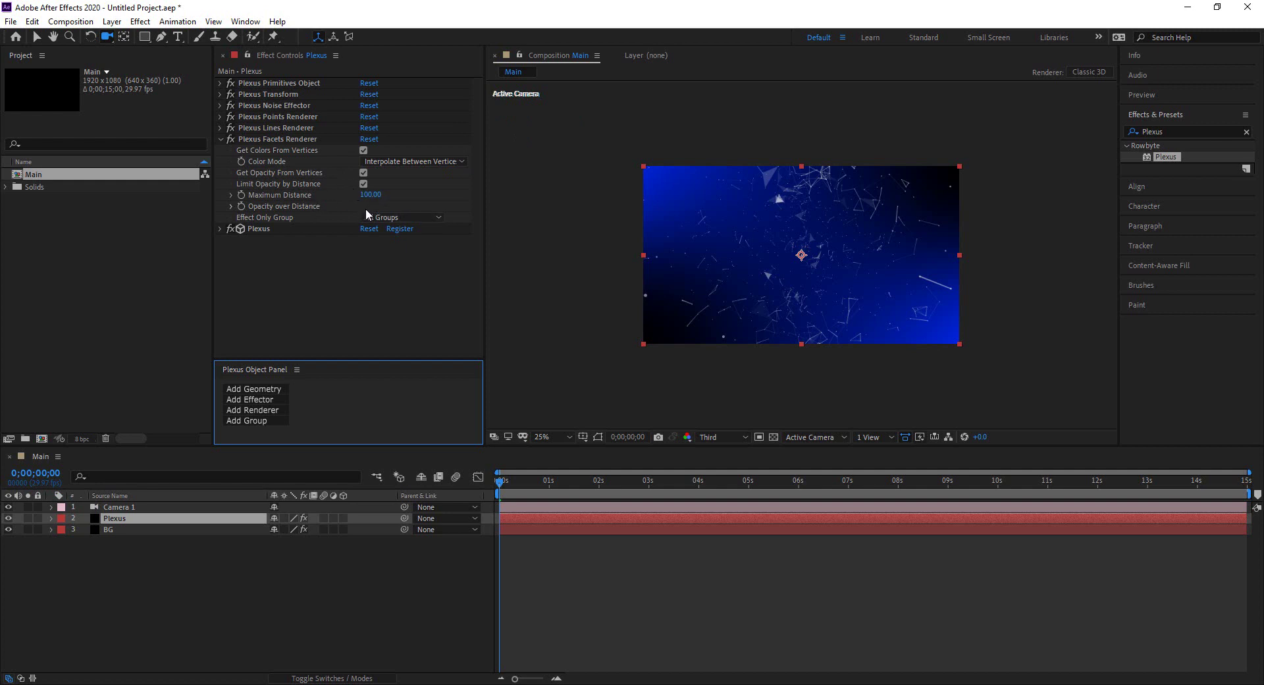
mouse_move(371, 196)
mouse_down()
mouse_move(481, 195)
mouse_move(381, 198)
mouse_up()
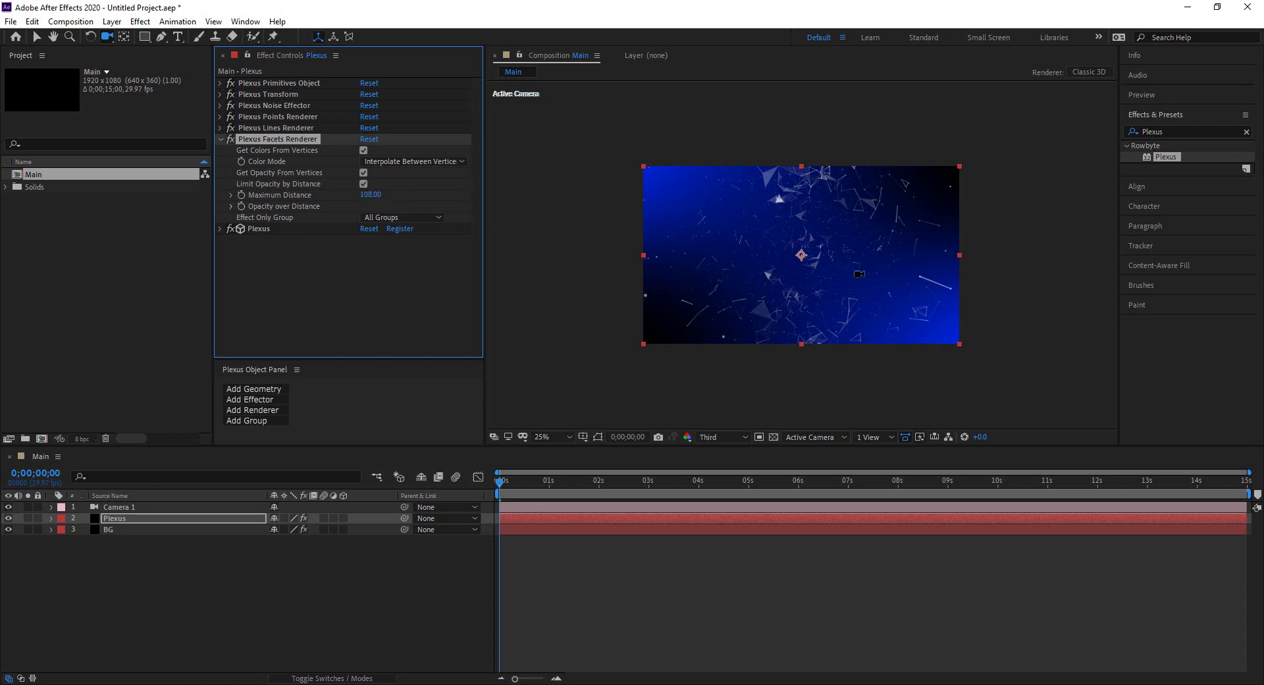
Bring the camera closer to the plexus so its facets and lines fill more of the frame
click(877, 249)
drag(877, 249, 864, 83)
mouse_move(861, 259)
mouse_down()
mouse_move(868, 375)
mouse_move(864, 255)
mouse_up()
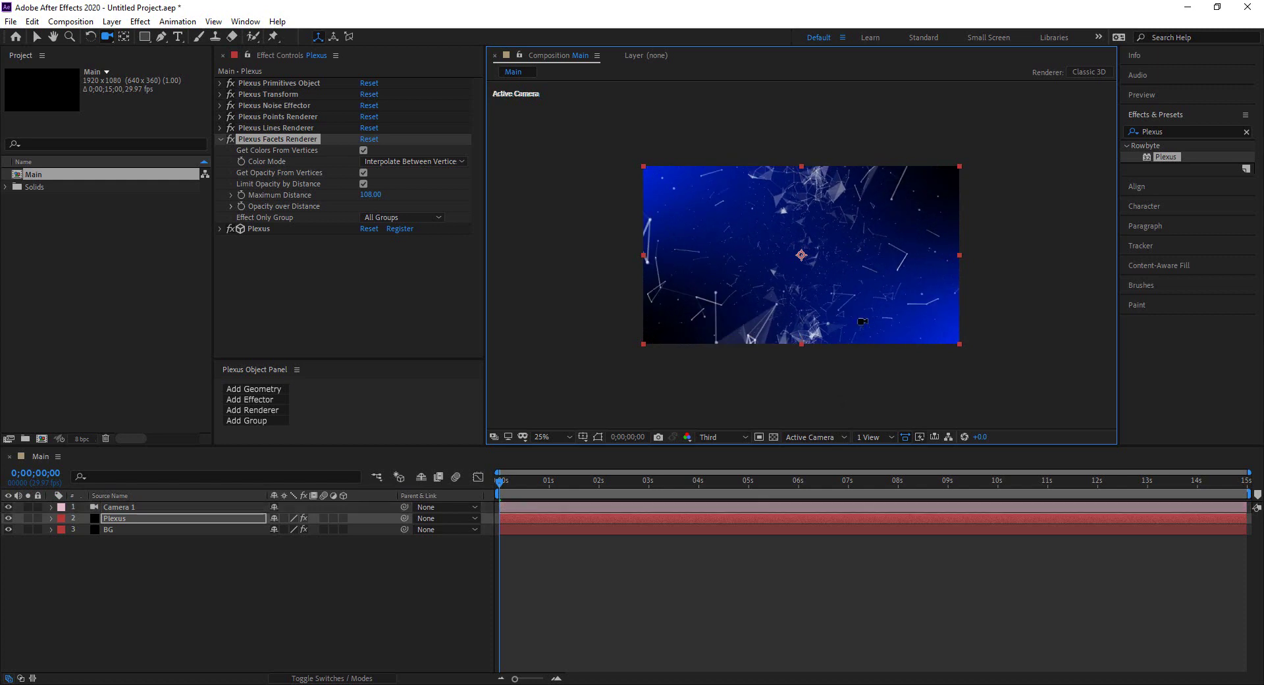
Turn off Get Color From Vertices in the Plexus Points Renderer and set Points Color to cyan 00FFFC
click(220, 139)
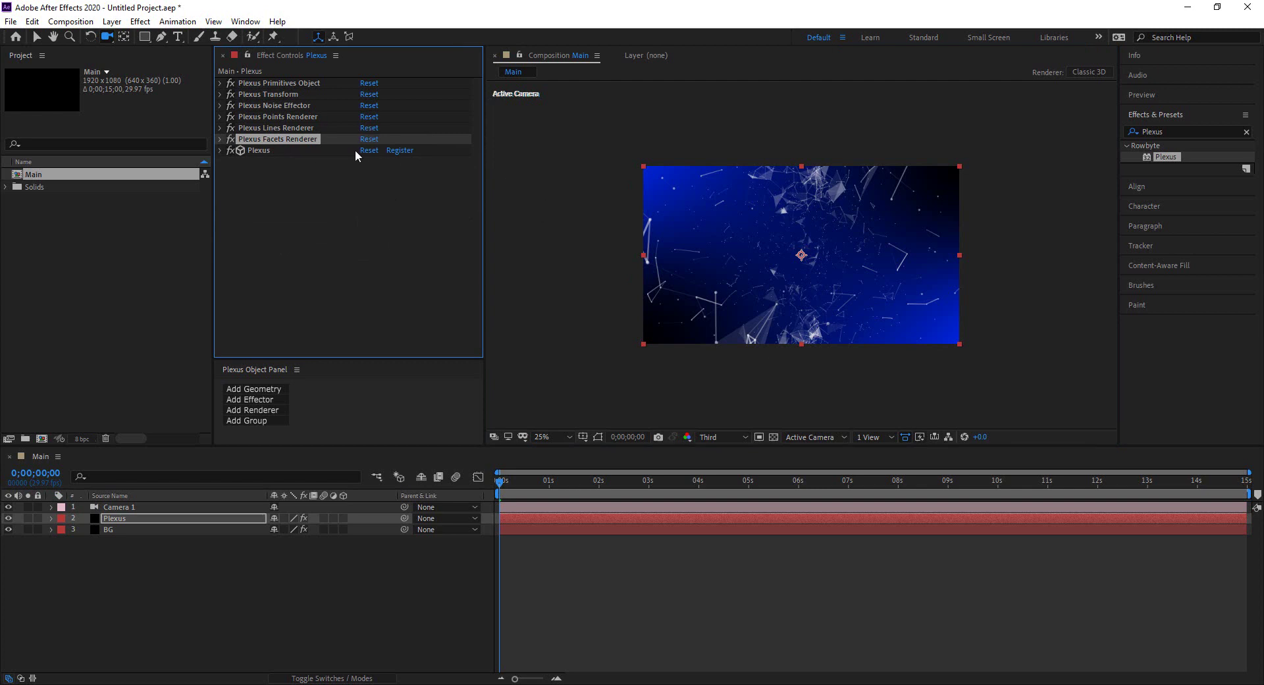
click(220, 117)
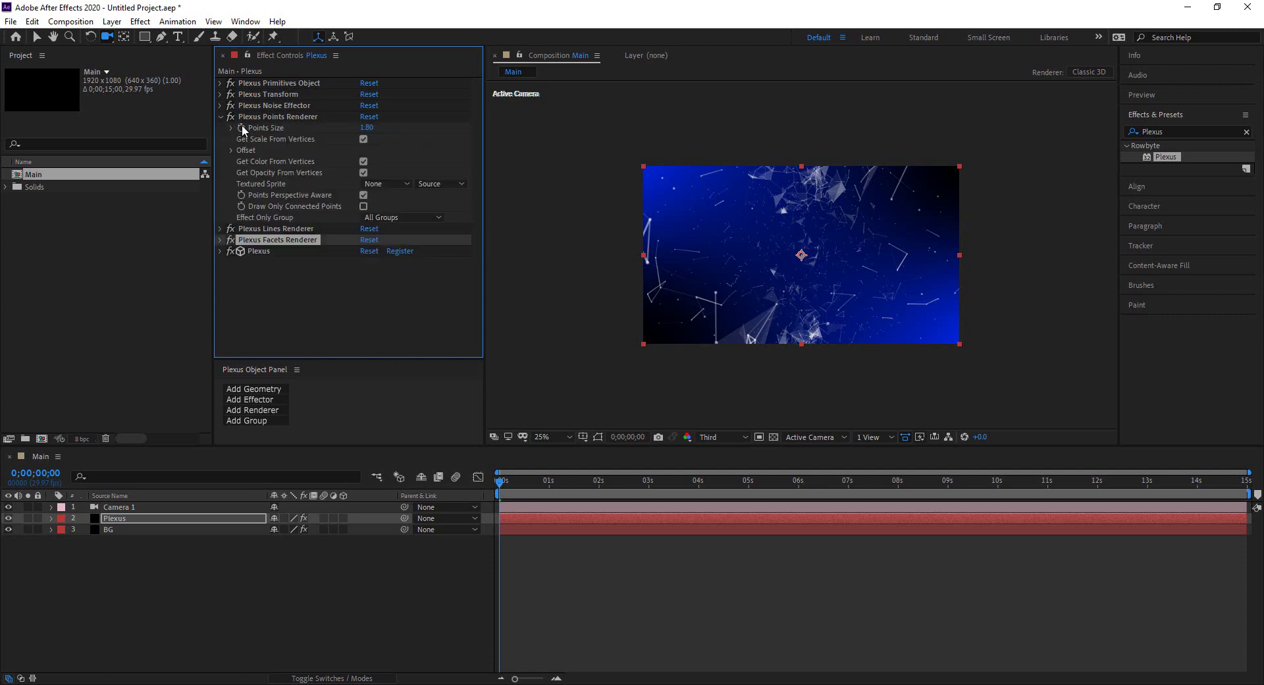
click(291, 116)
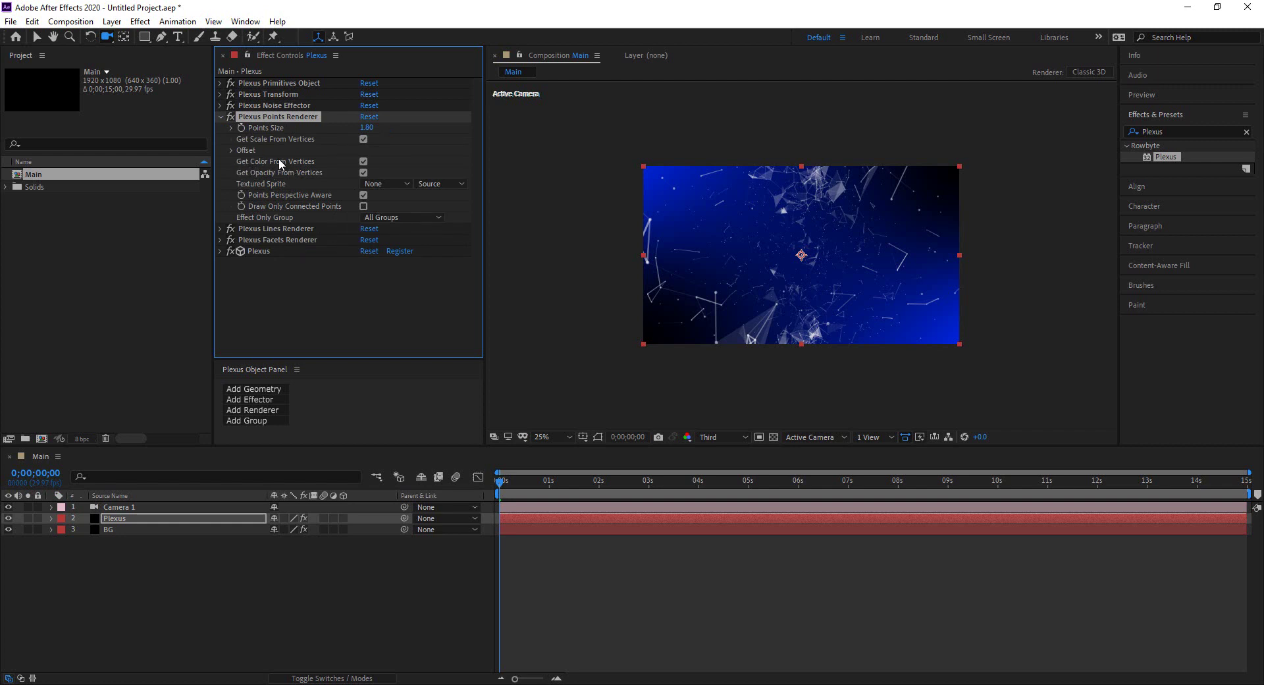
click(362, 162)
click(366, 173)
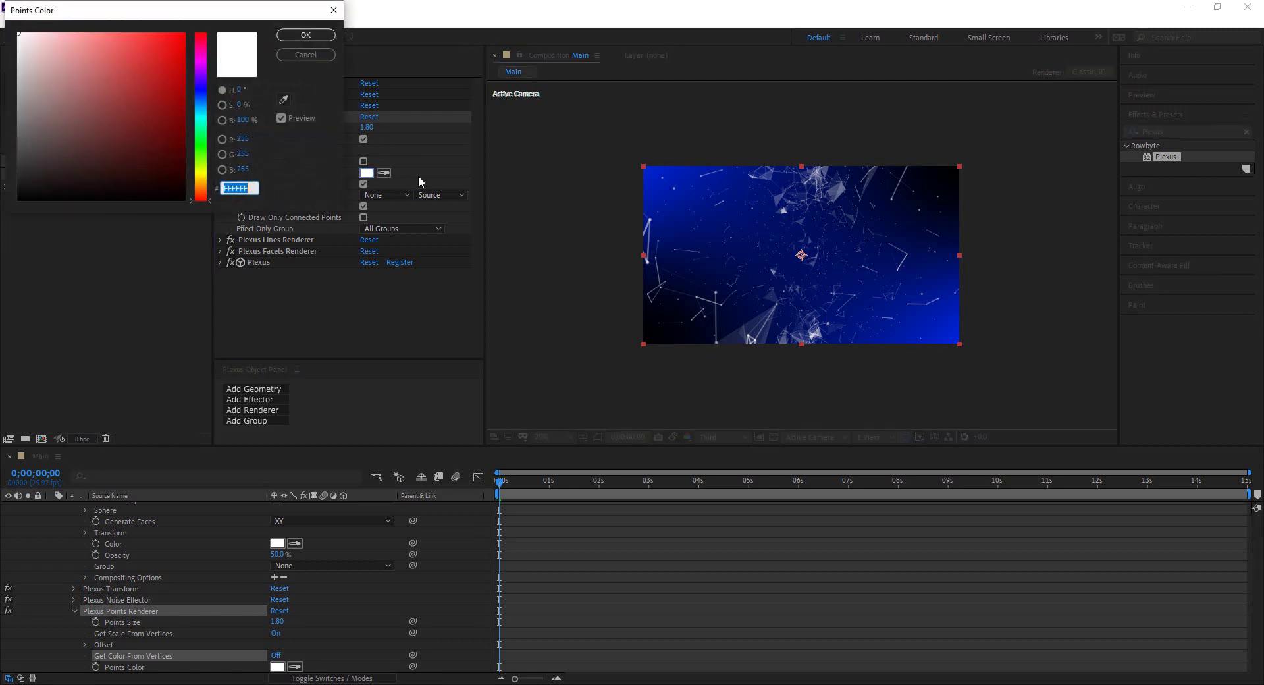
mouse_move(201, 105)
mouse_down()
mouse_move(204, 89)
mouse_move(208, 120)
mouse_up()
click(184, 33)
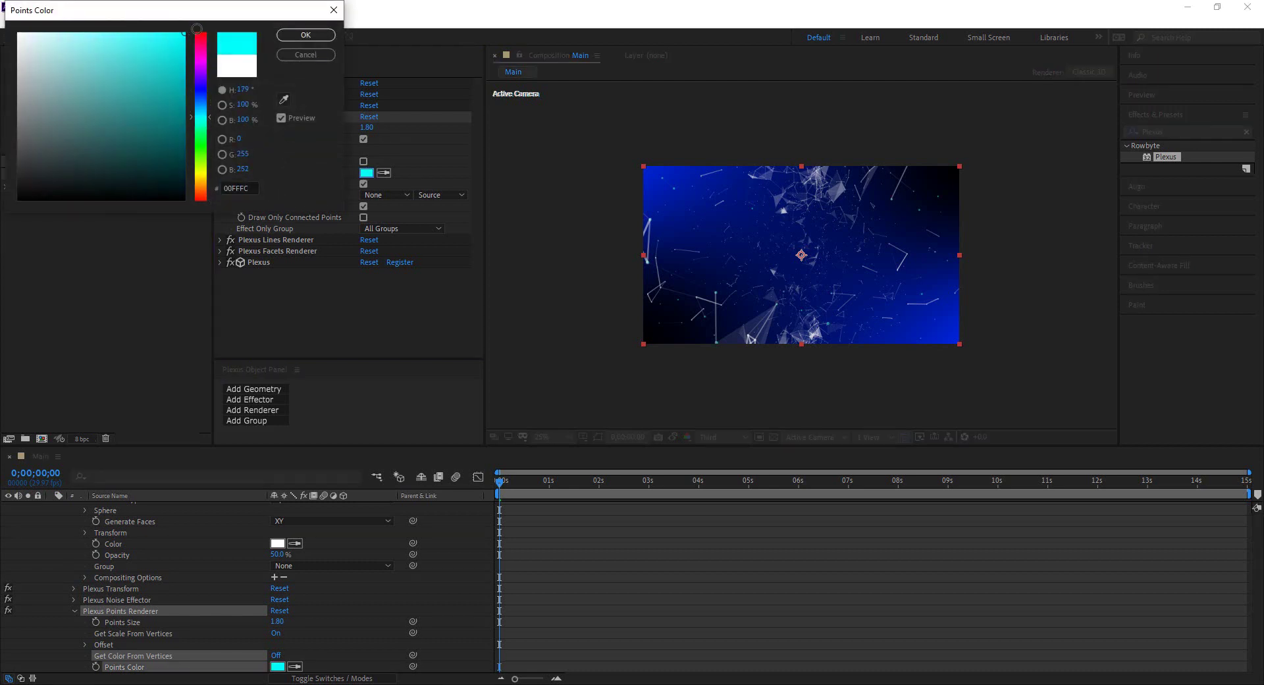
click(313, 36)
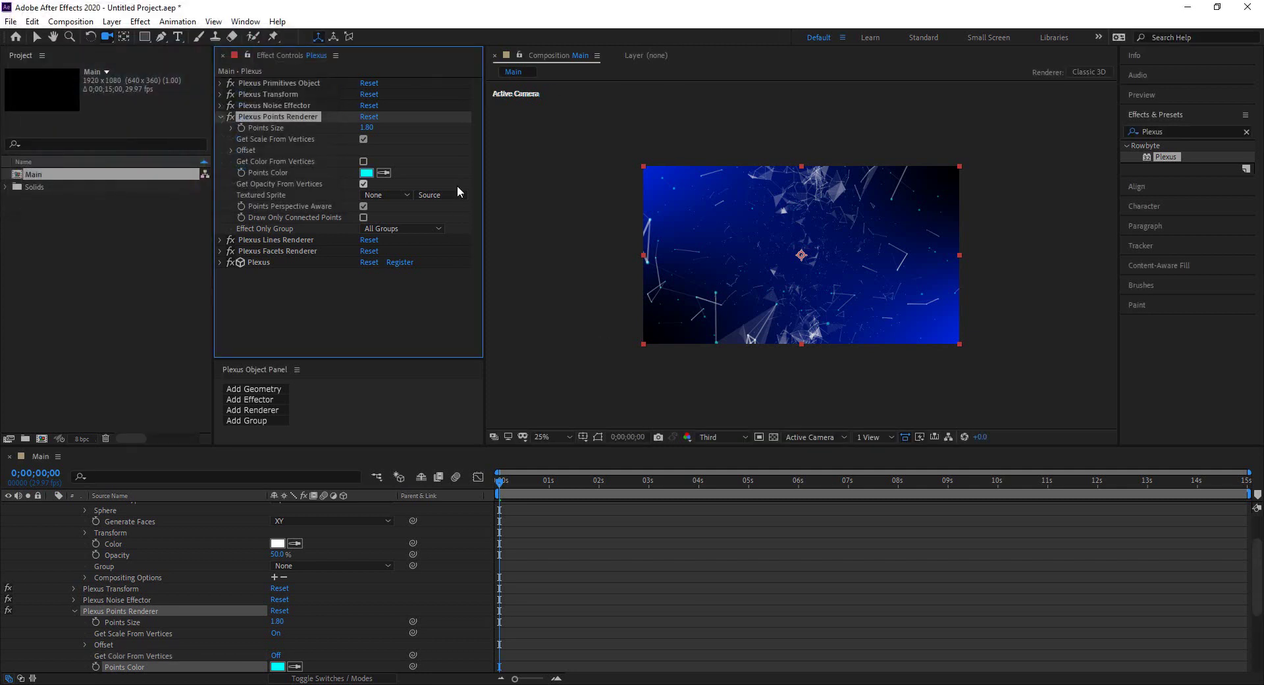
click(37, 37)
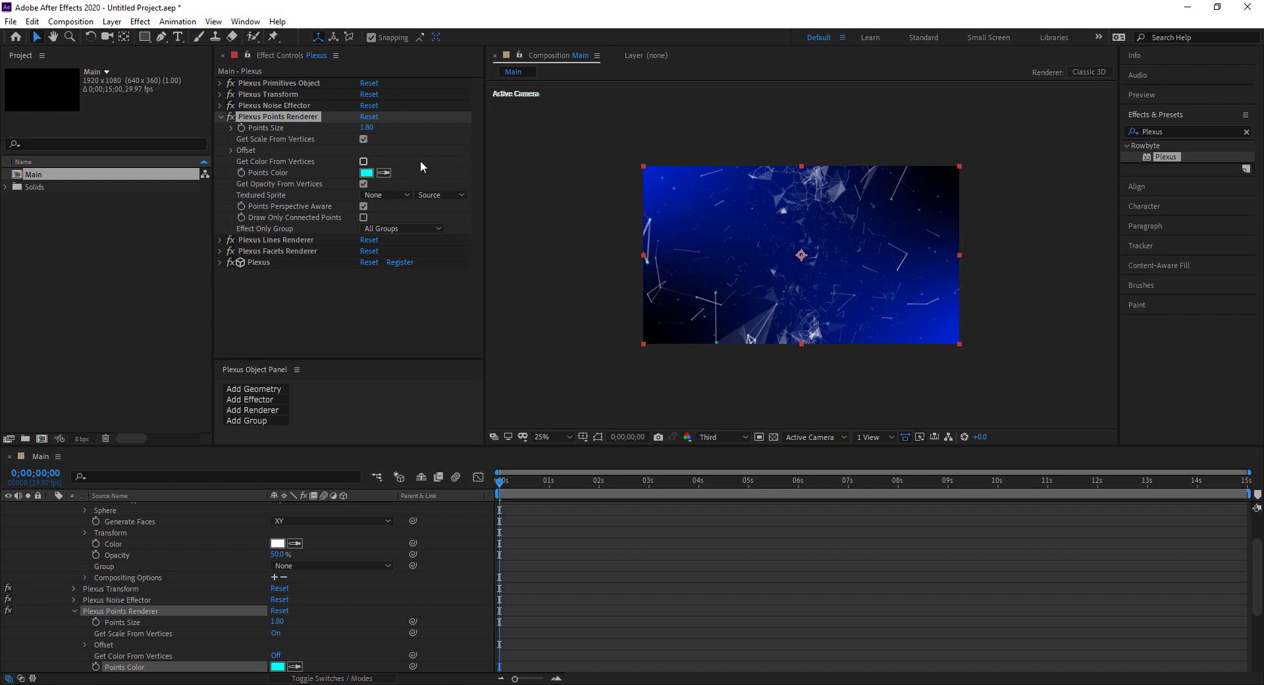
click(220, 117)
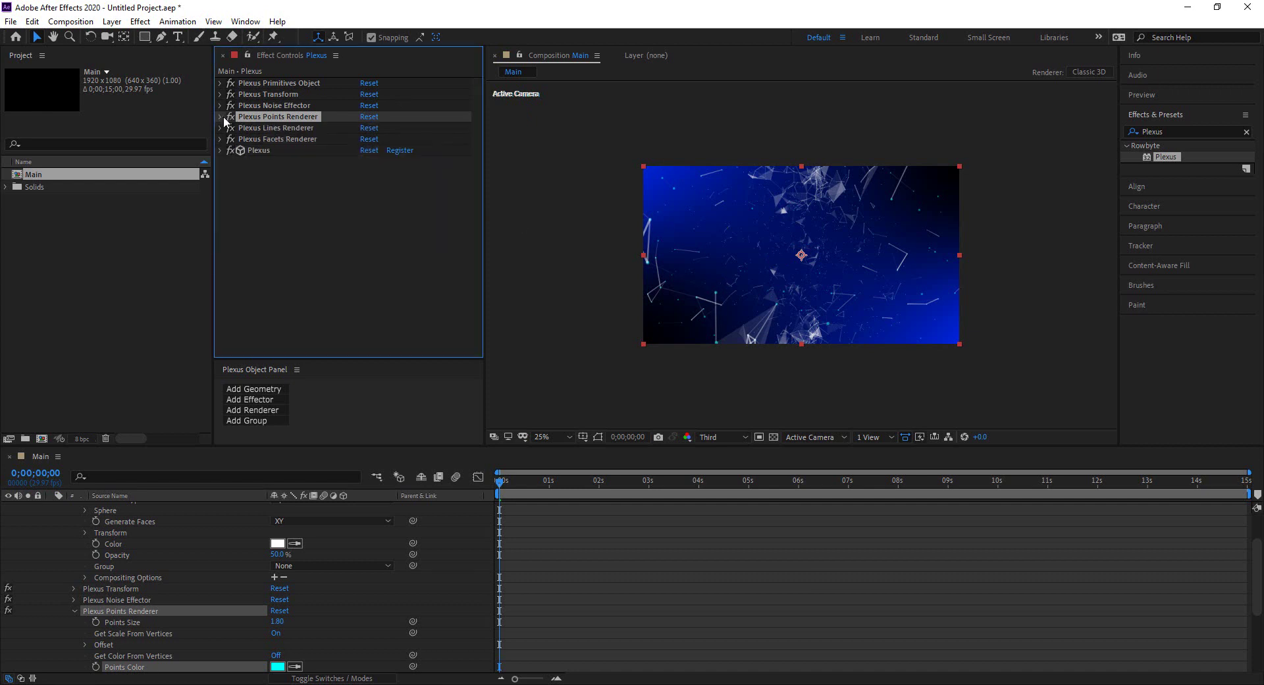
Turn off Get Colors From Vertices in the Plexus Lines Renderer and set Lines Color to muted blue 405CB9
click(284, 129)
click(220, 129)
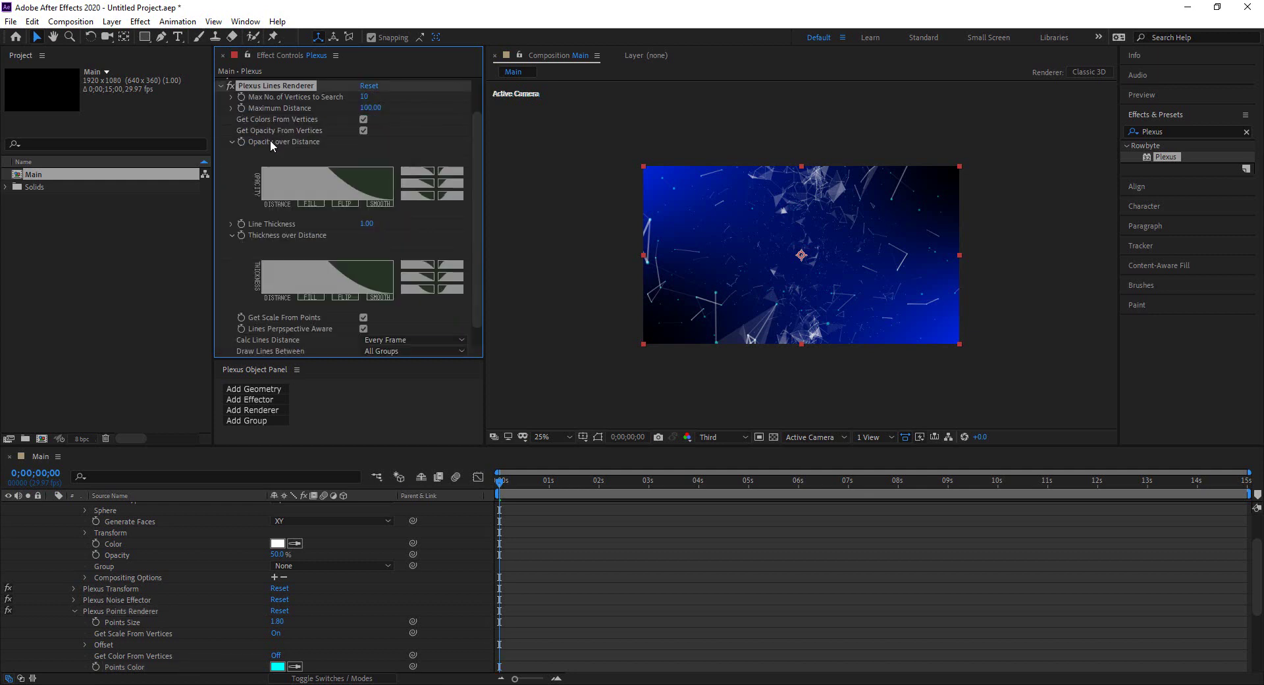
click(363, 119)
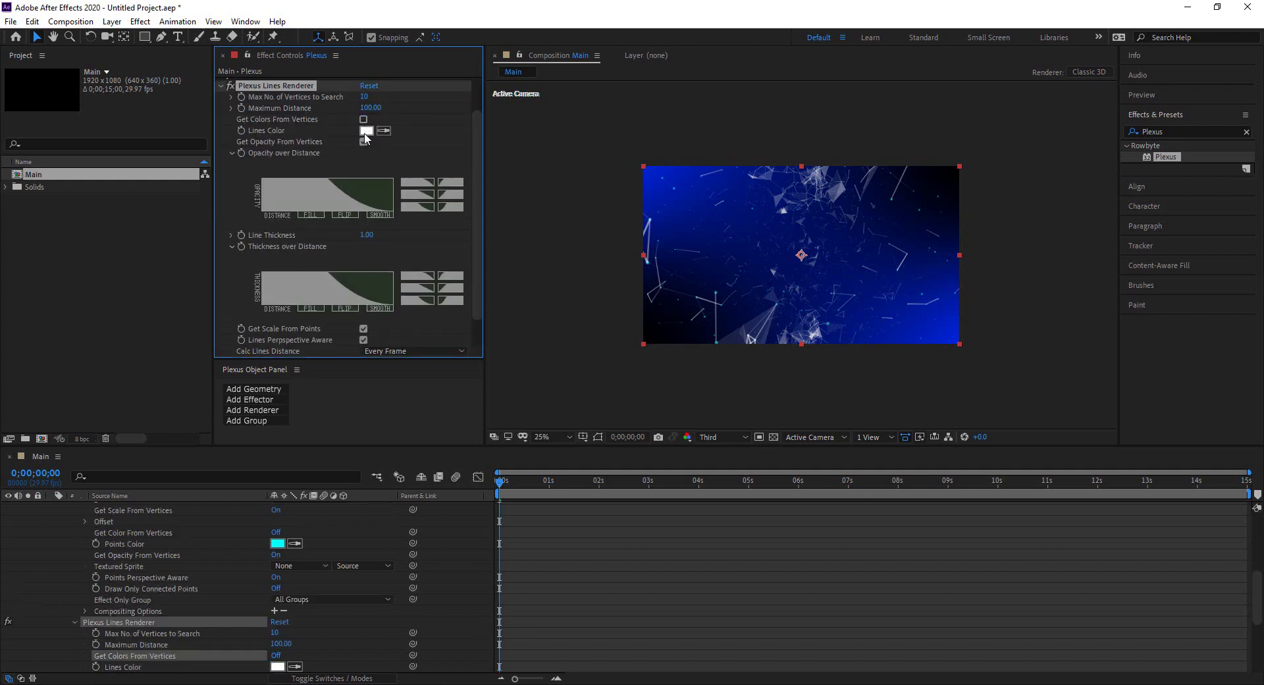
click(366, 131)
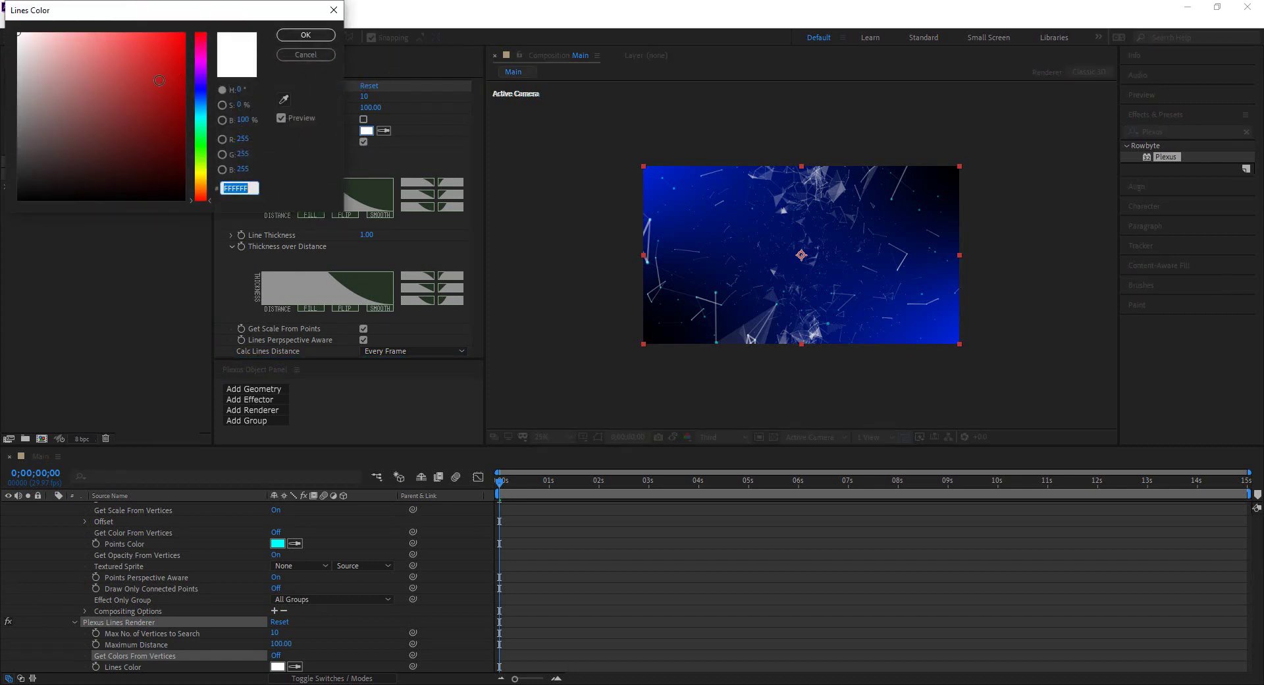
drag(201, 110, 202, 100)
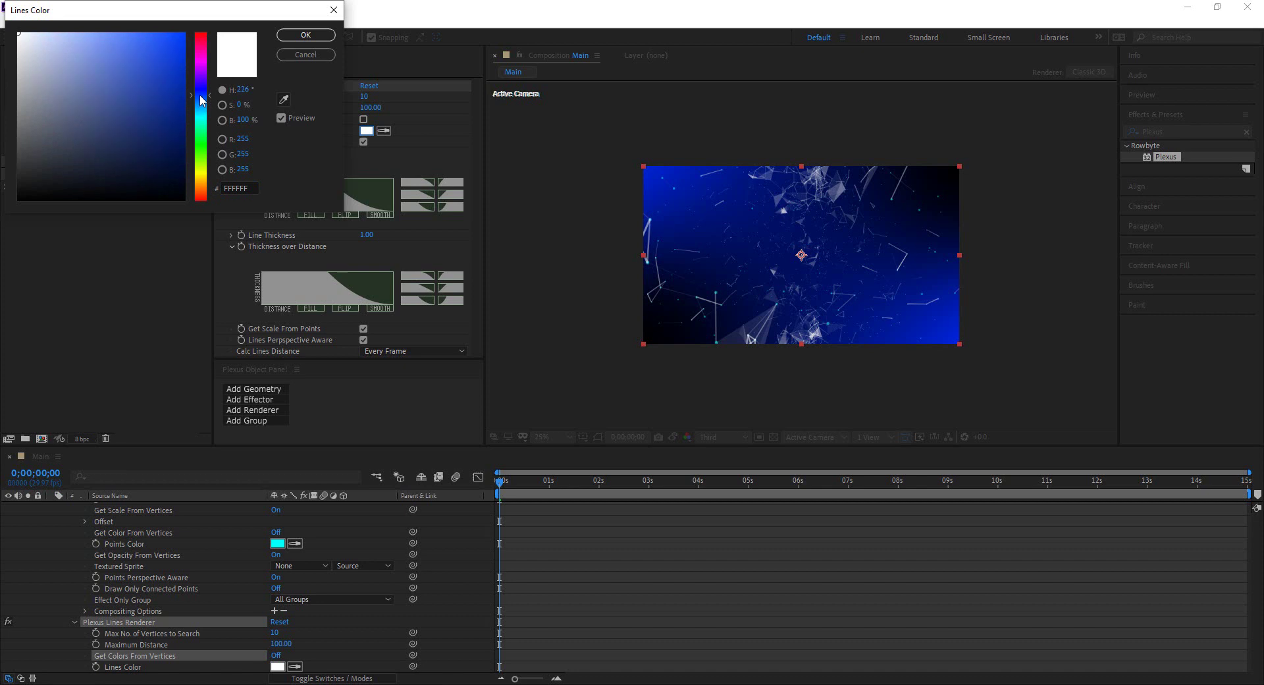
click(147, 69)
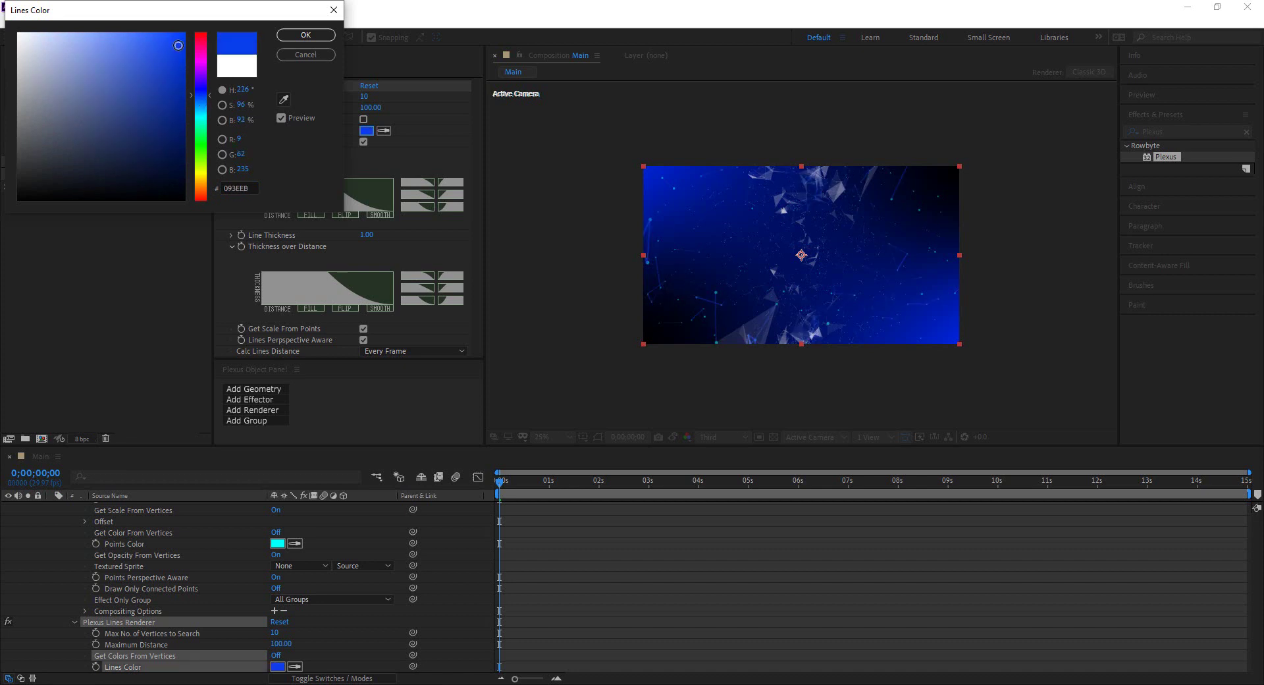
drag(140, 73, 127, 78)
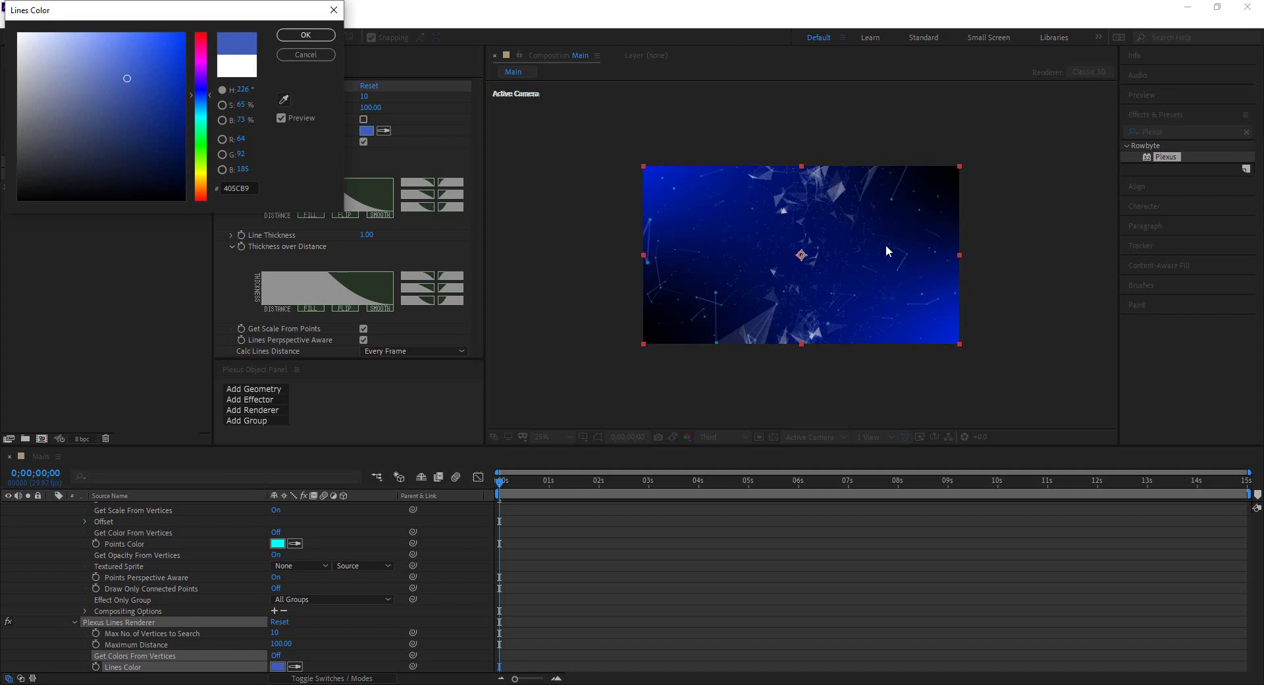
click(311, 37)
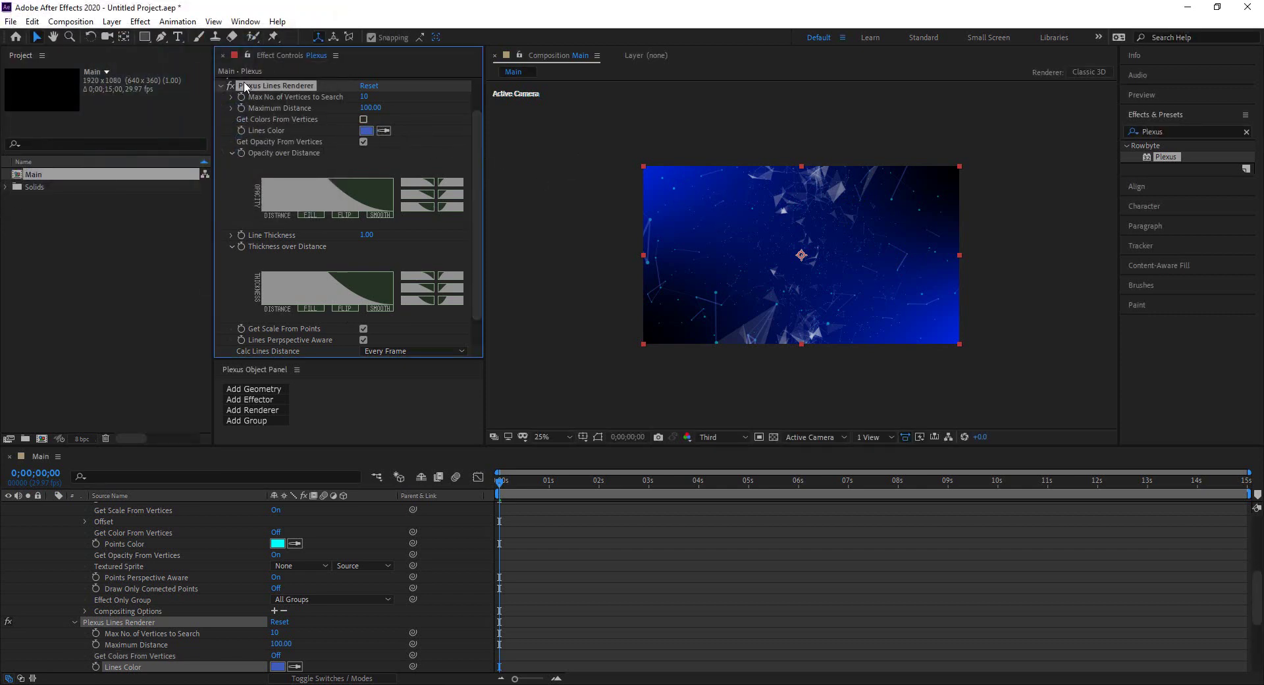
click(220, 86)
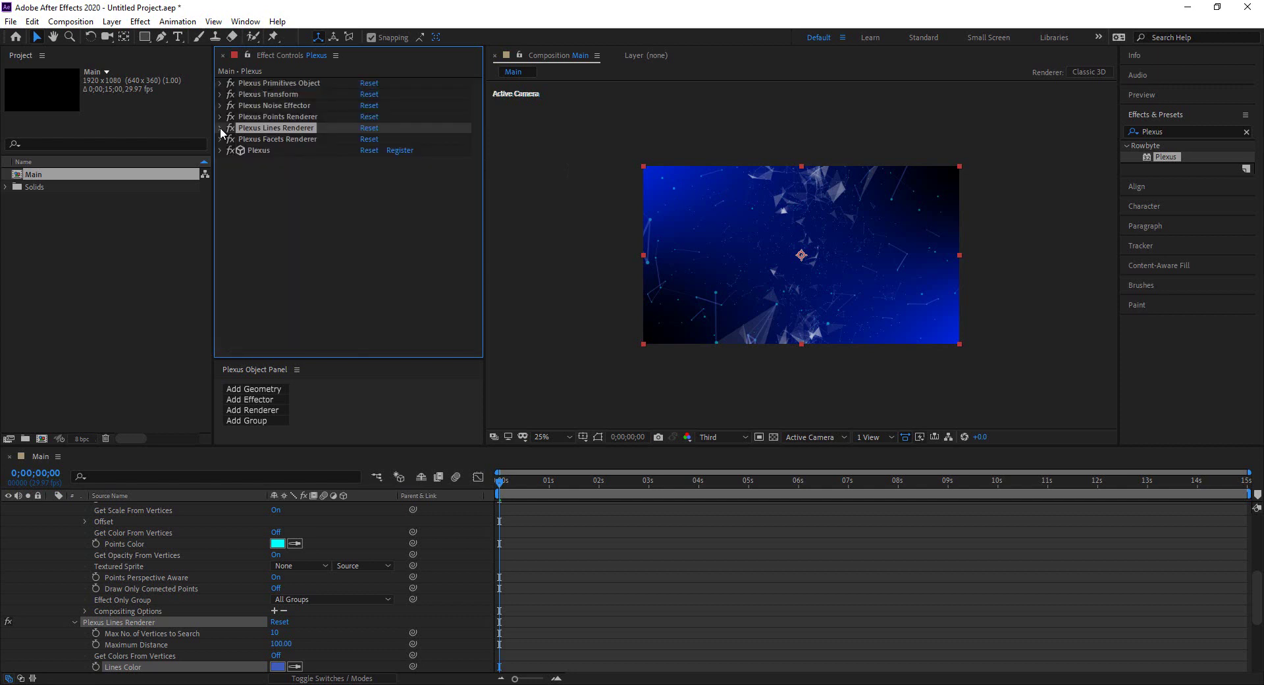
Review the Color Mode options of the Plexus Facets Renderer and keep Interpolate Between Vertices
click(260, 143)
click(221, 139)
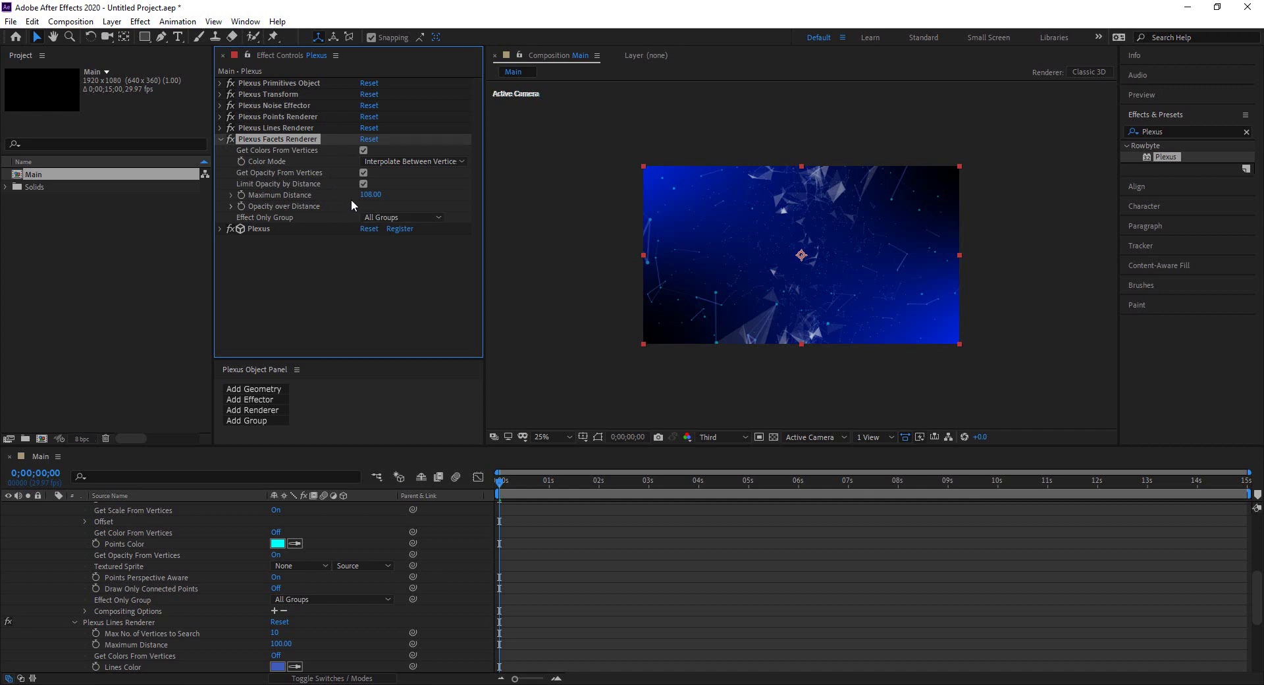
click(385, 161)
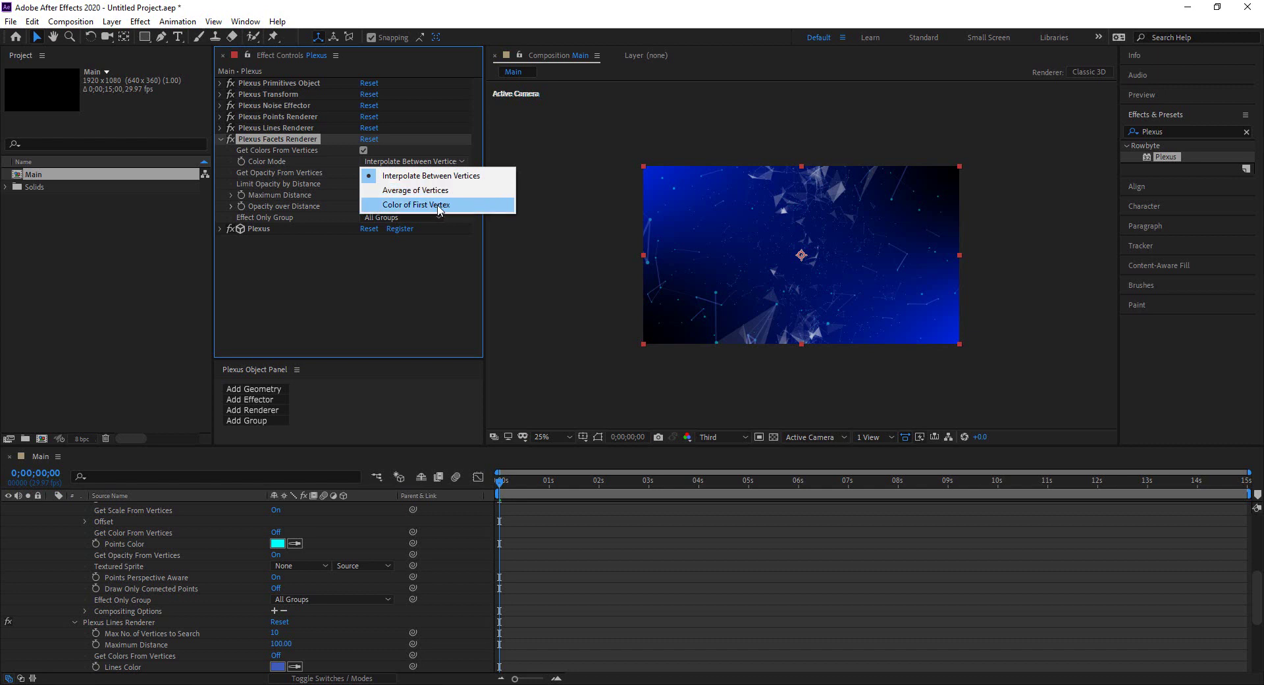
click(429, 176)
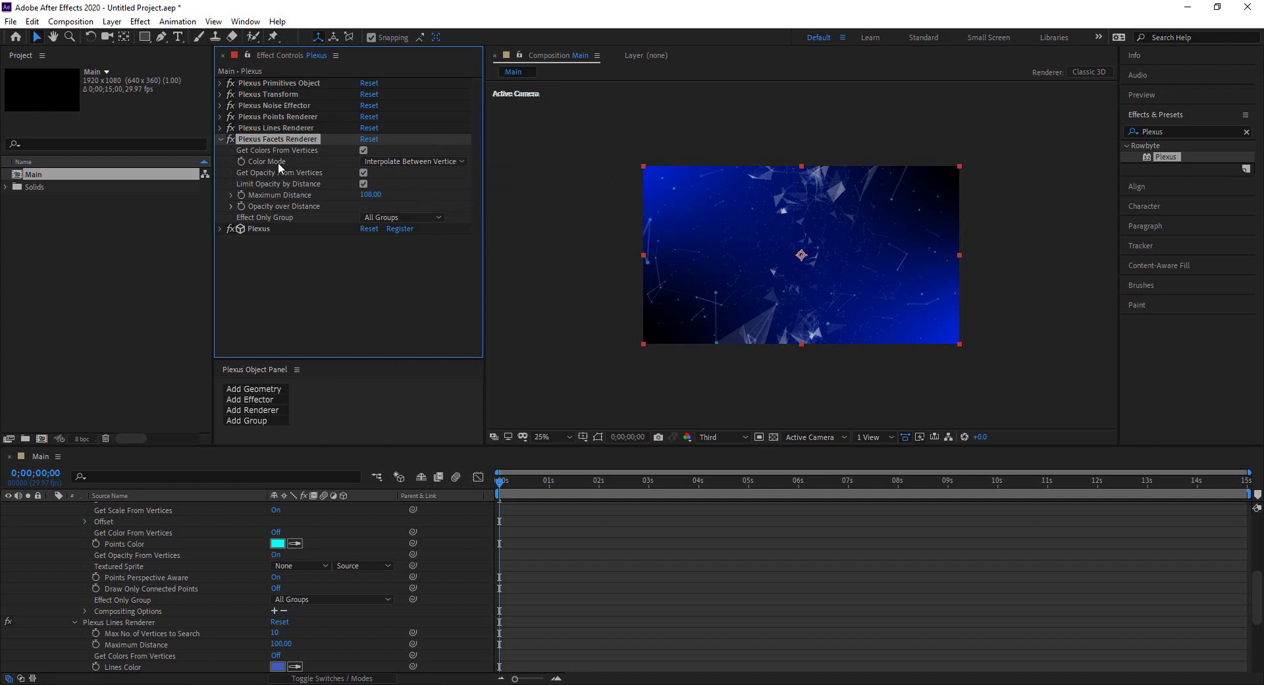
click(220, 140)
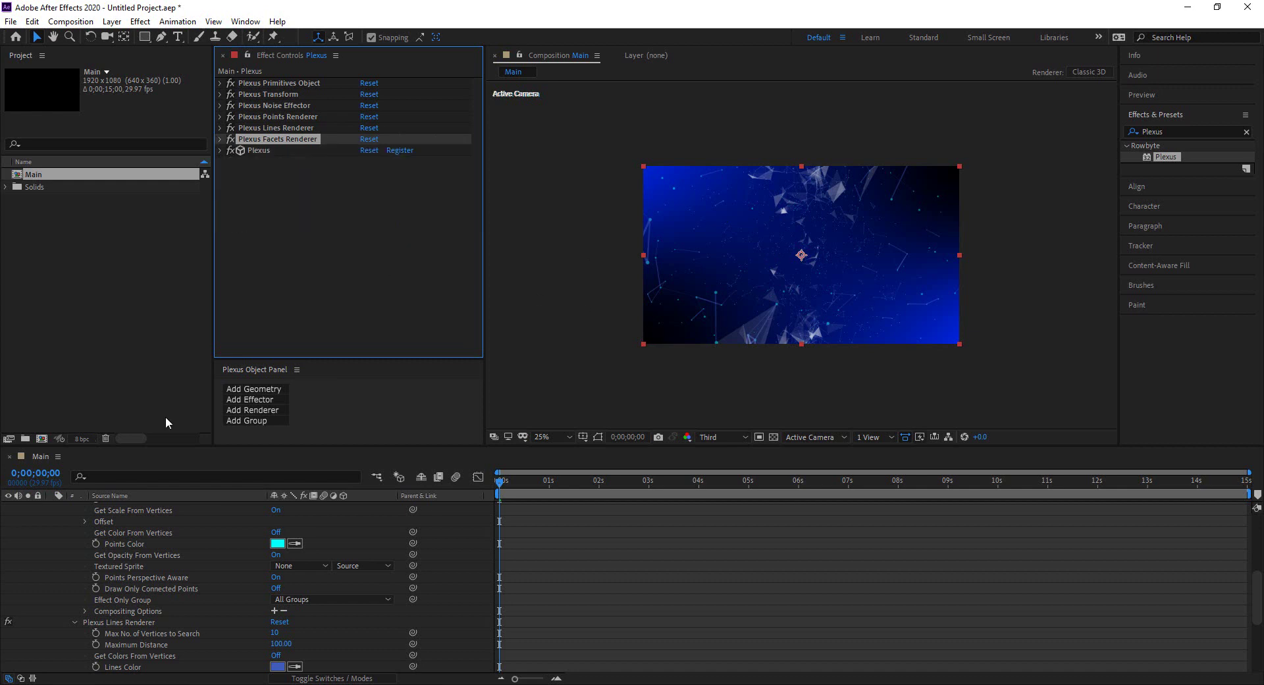
Collapse the Plexus layer's properties in the timeline
scroll(220, 543, up, 10)
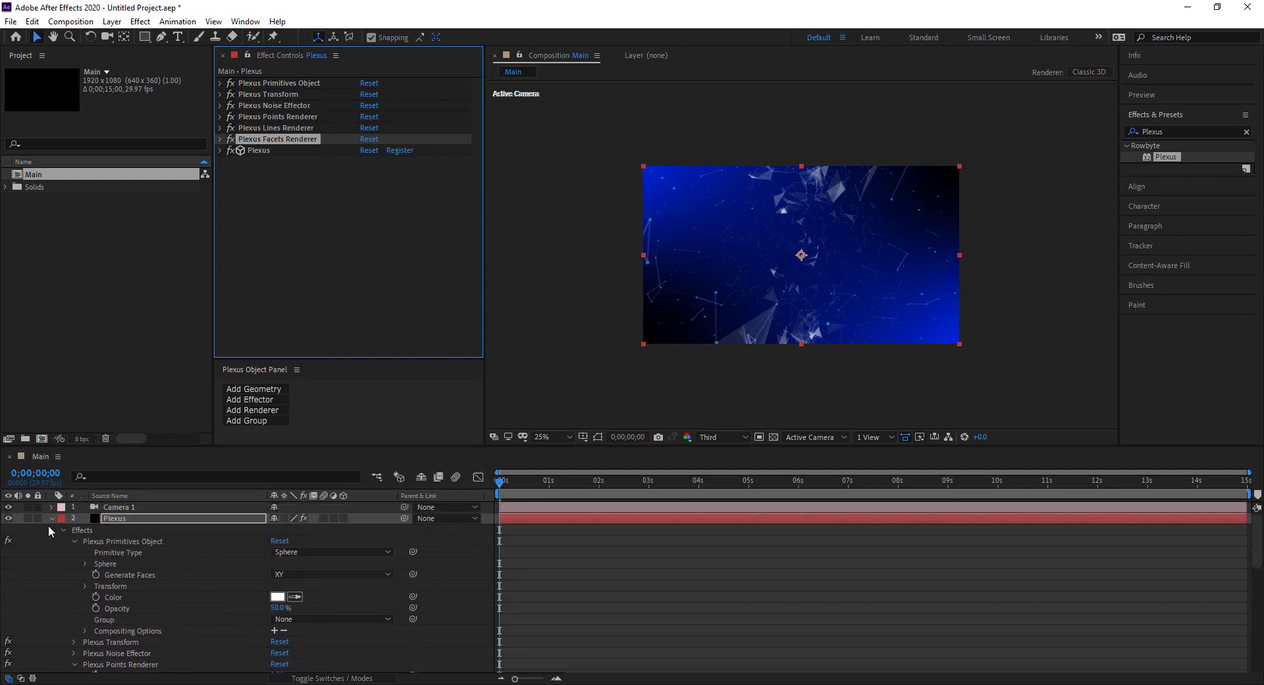
click(55, 519)
click(50, 518)
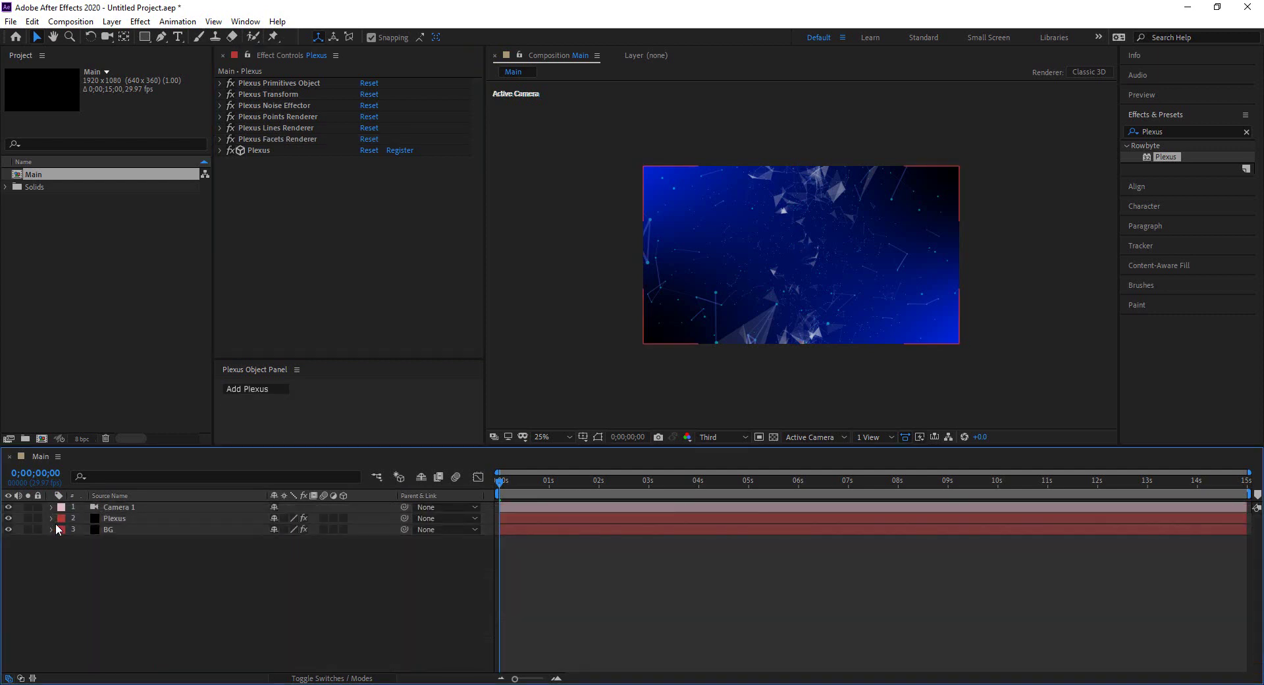
Find the Trapcode Shine effect and apply it to the Plexus layer
click(123, 529)
click(129, 517)
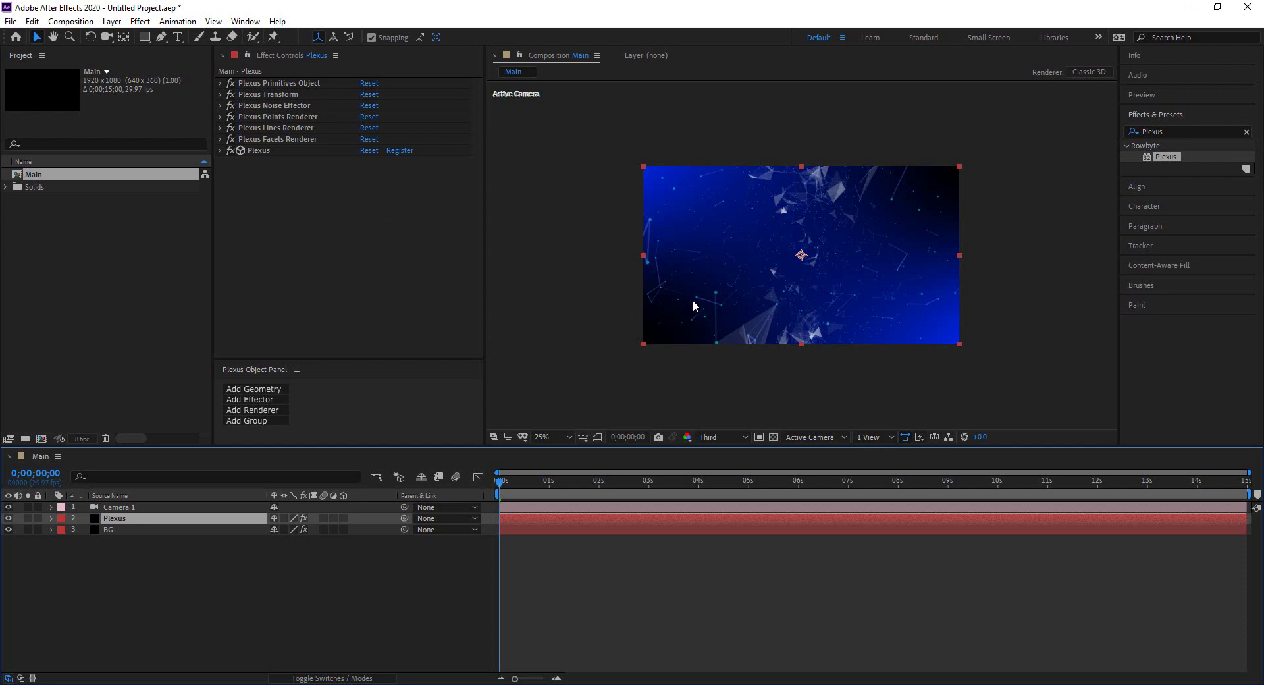
click(1168, 132)
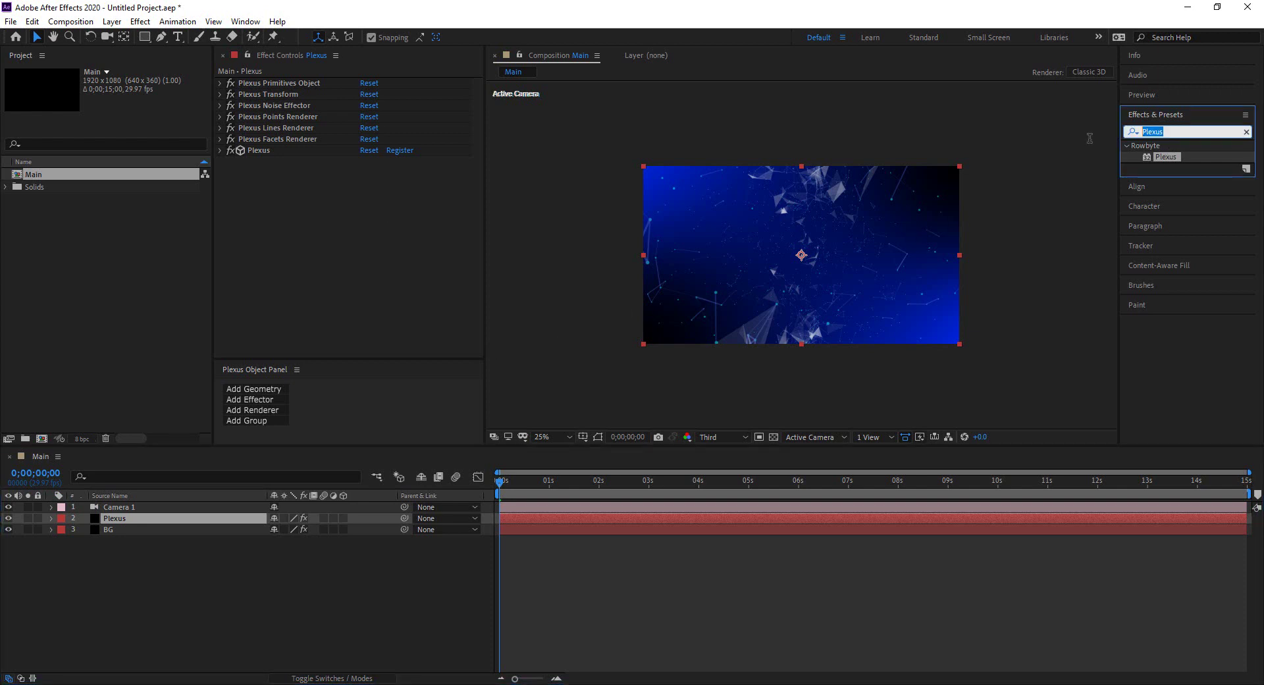
text(shine)
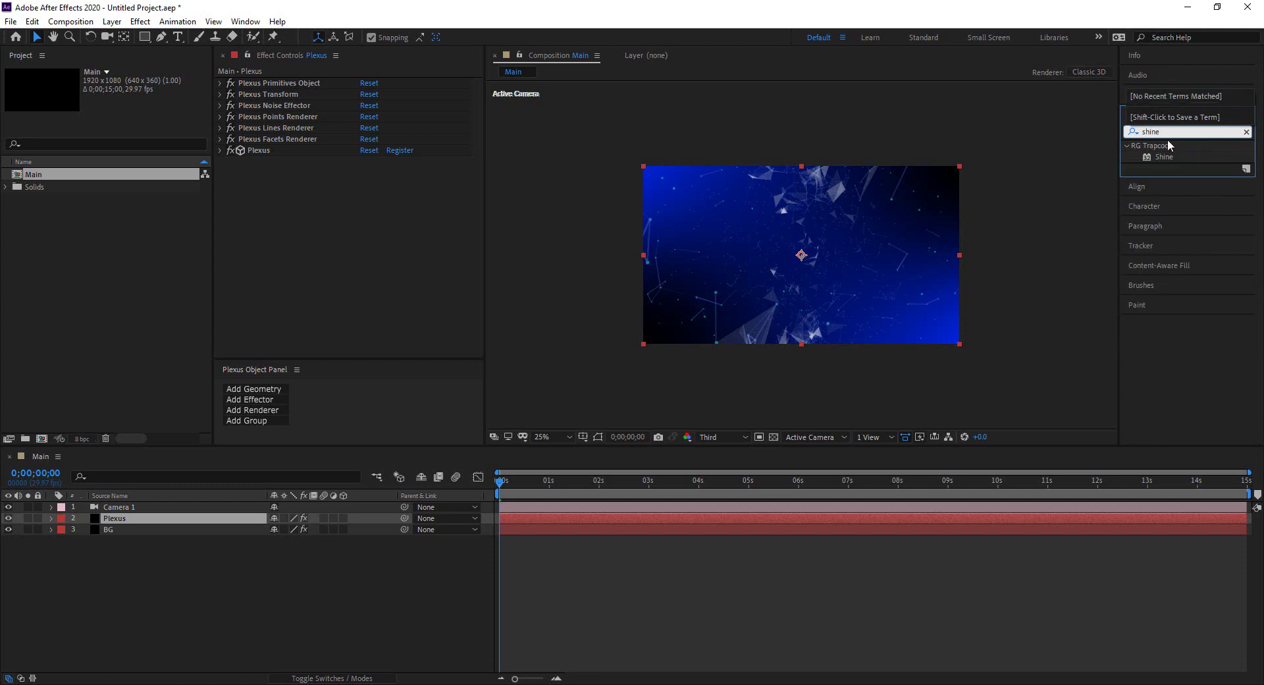
drag(1171, 160, 886, 254)
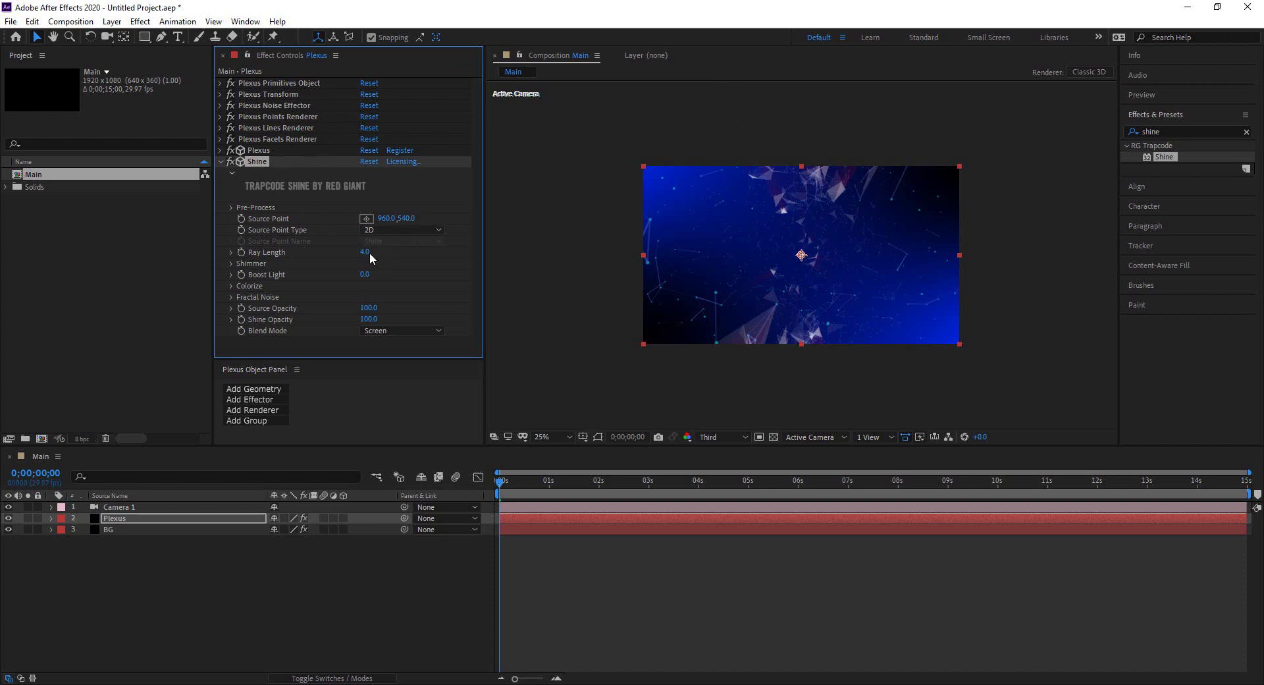
Set Shine's Ray Length to 2.7 and its Boost Light to 1.4
drag(369, 251, 395, 249)
drag(389, 256, 357, 261)
drag(365, 275, 434, 274)
drag(389, 280, 373, 281)
Set the Shadows color in Shine's Colorize settings to blue 090FEE
click(231, 286)
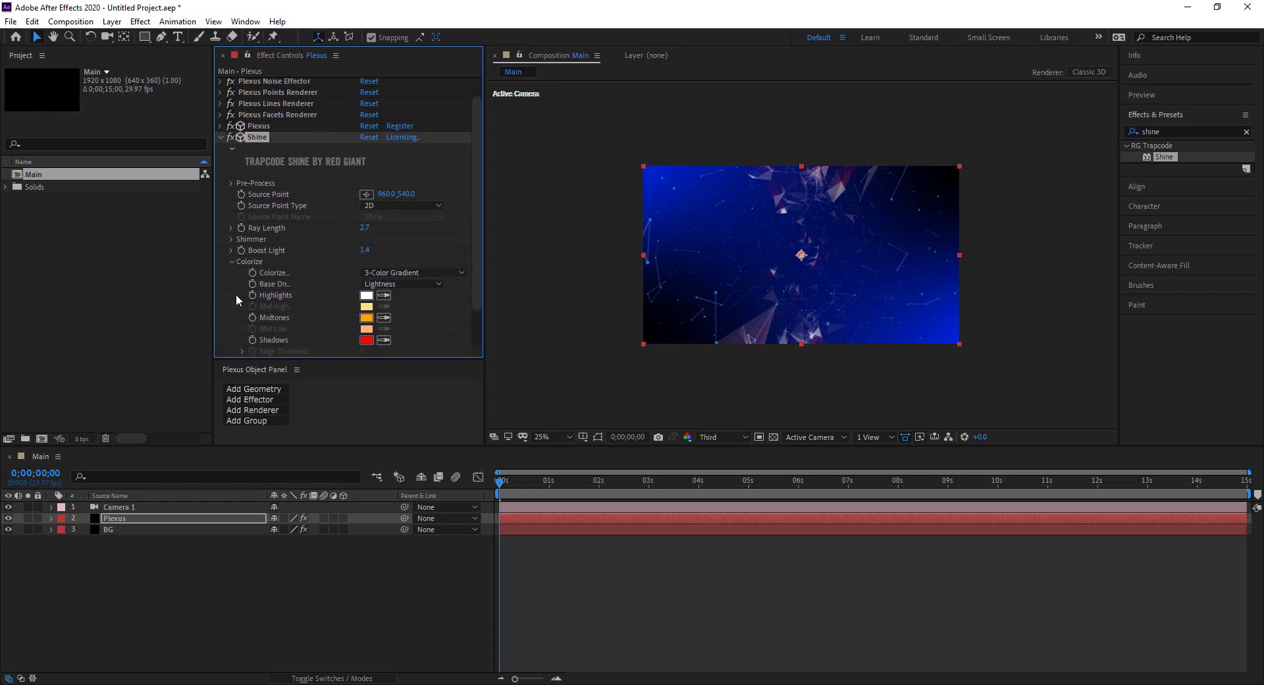
click(366, 341)
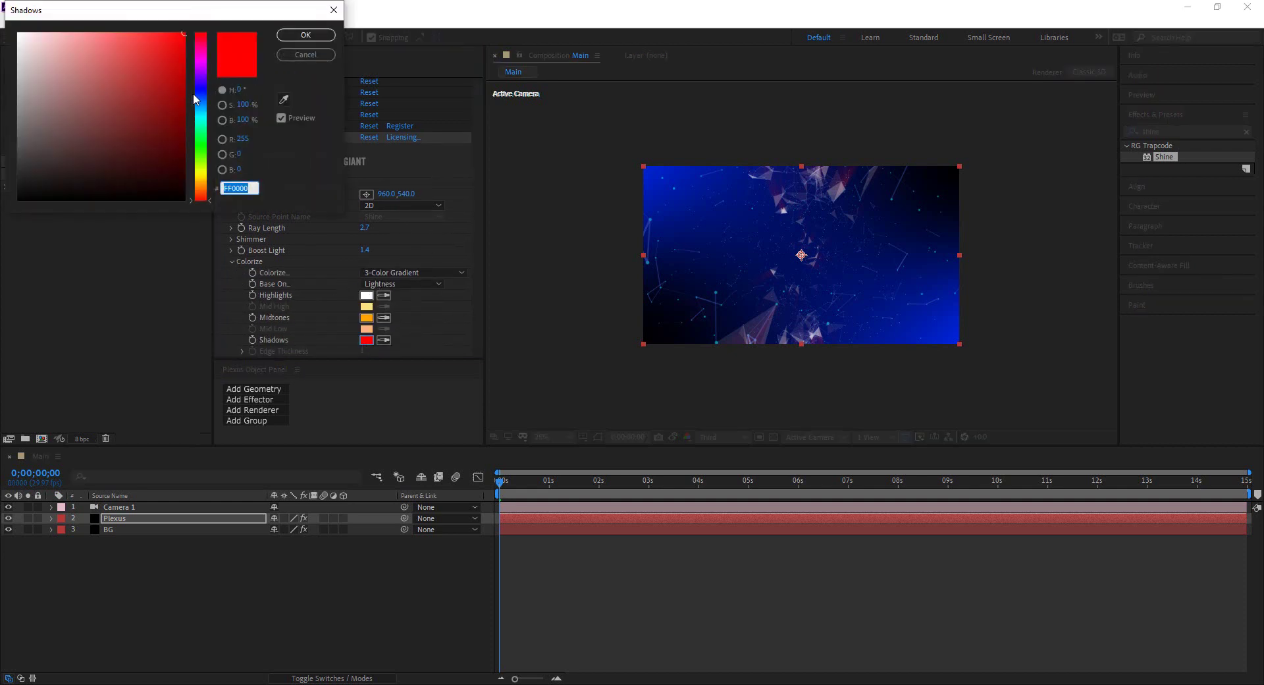
mouse_move(198, 99)
mouse_down()
mouse_move(165, 57)
mouse_move(178, 44)
mouse_up()
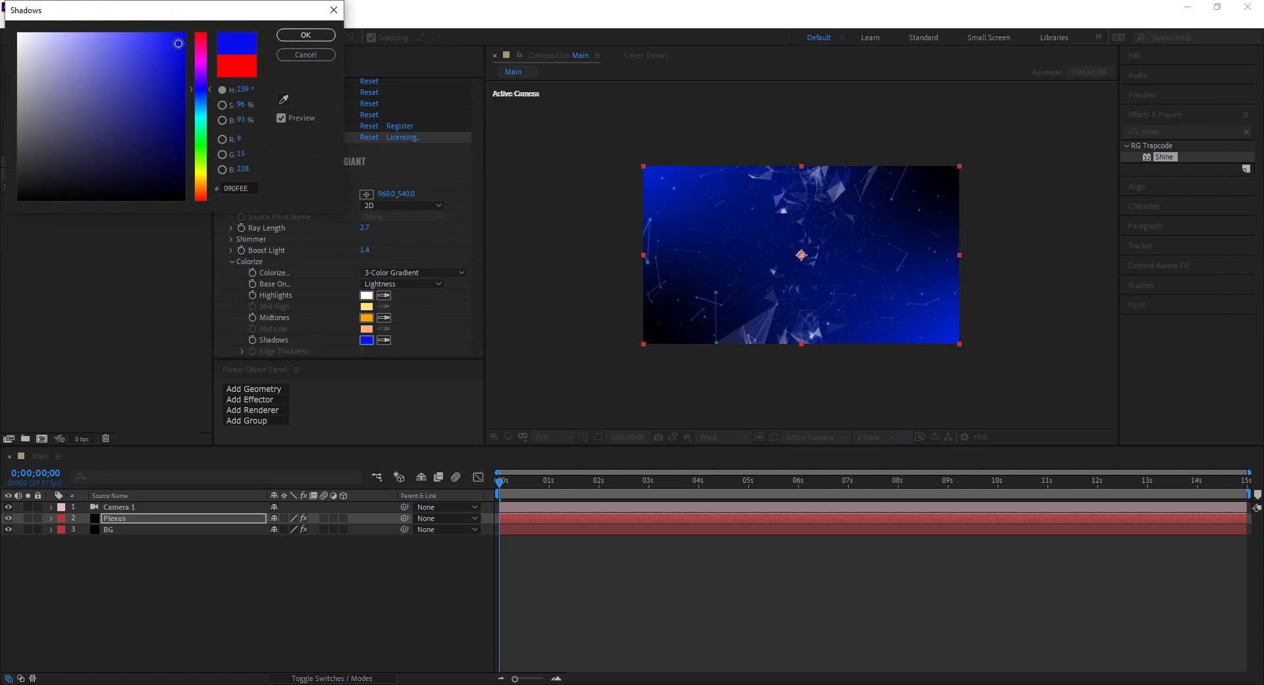
click(308, 36)
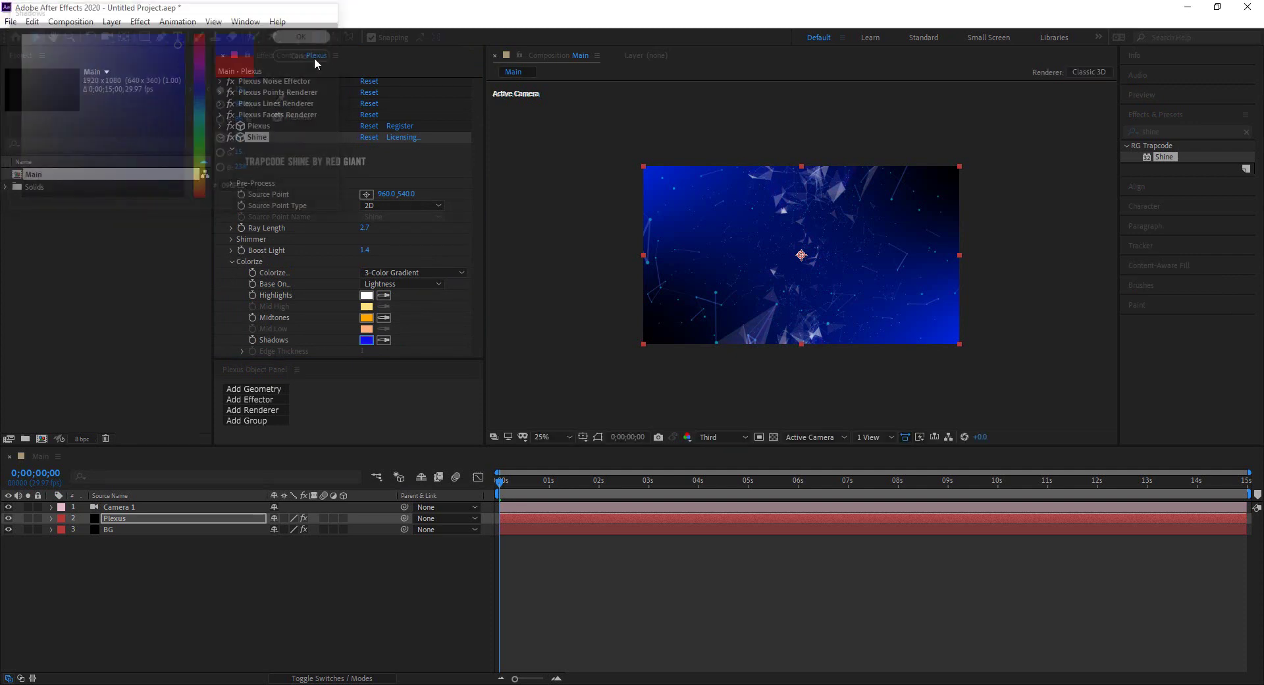
Set the Midtones color in Shine's Colorize settings to light violet-blue 6164EE
click(366, 318)
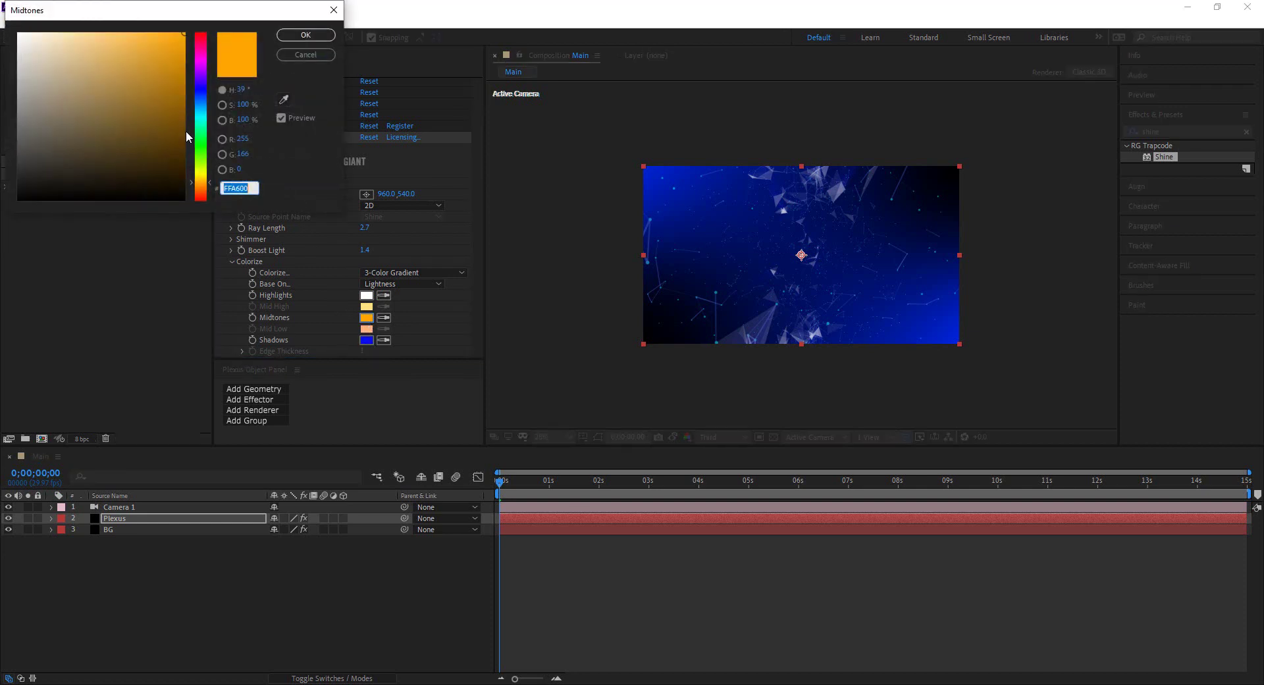
click(200, 85)
drag(167, 76, 116, 43)
click(203, 90)
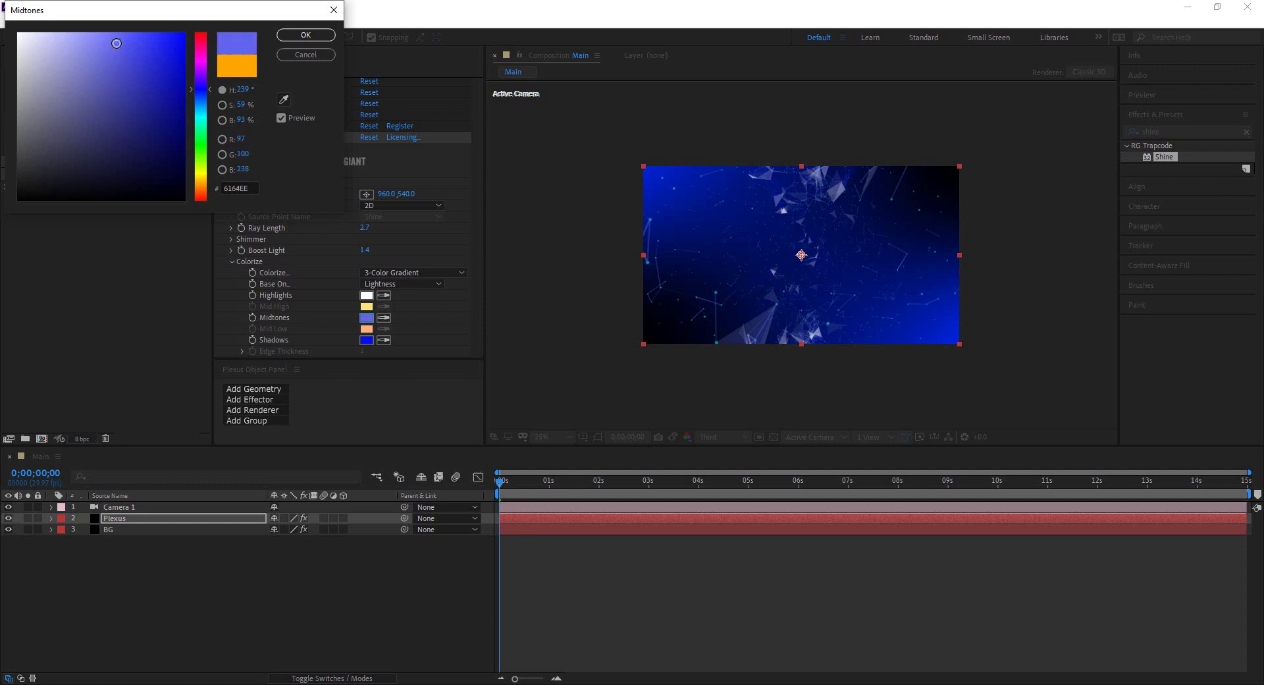
click(305, 34)
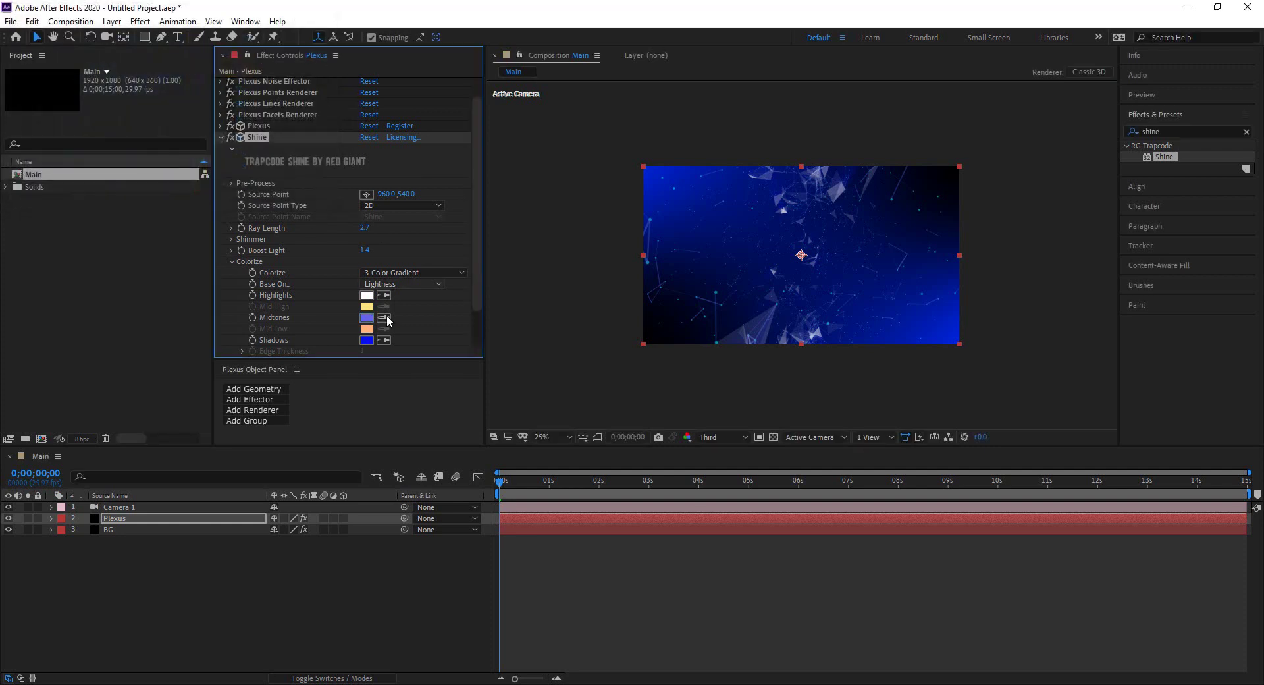
Set the Highlights color in Shine's Colorize settings to light cyan 5CF0F2, and collapse the Shine effect
click(366, 295)
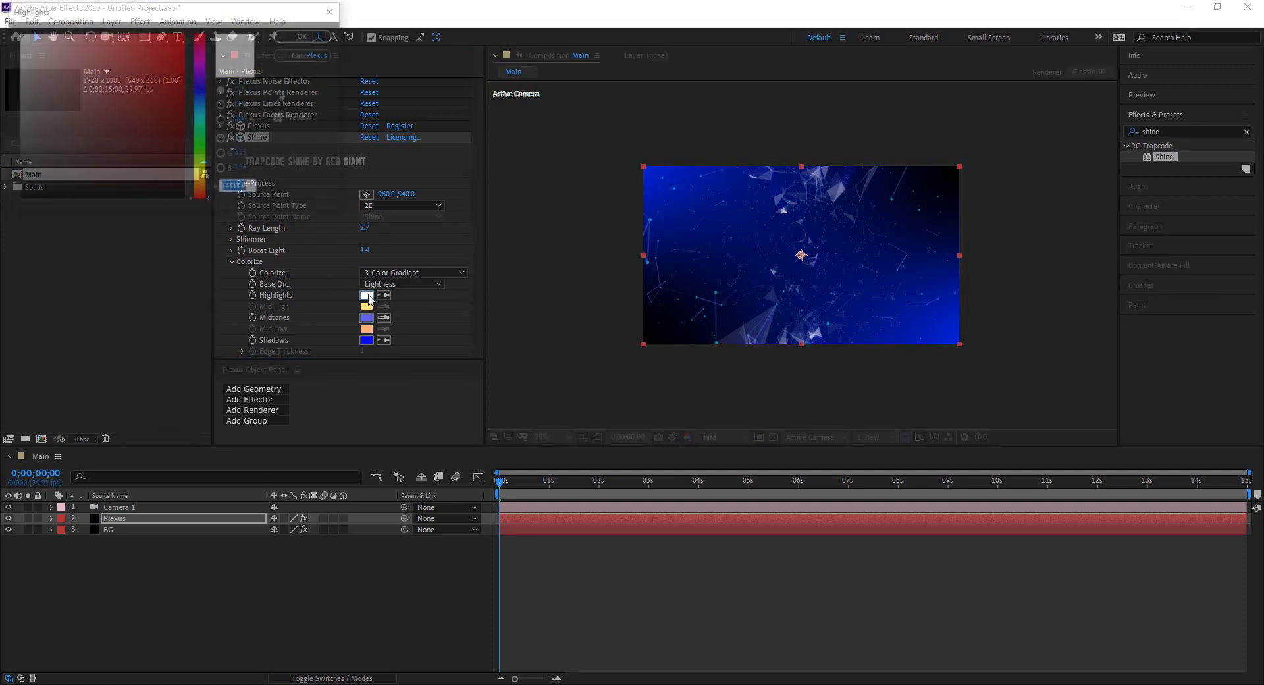
click(202, 118)
drag(135, 79, 121, 40)
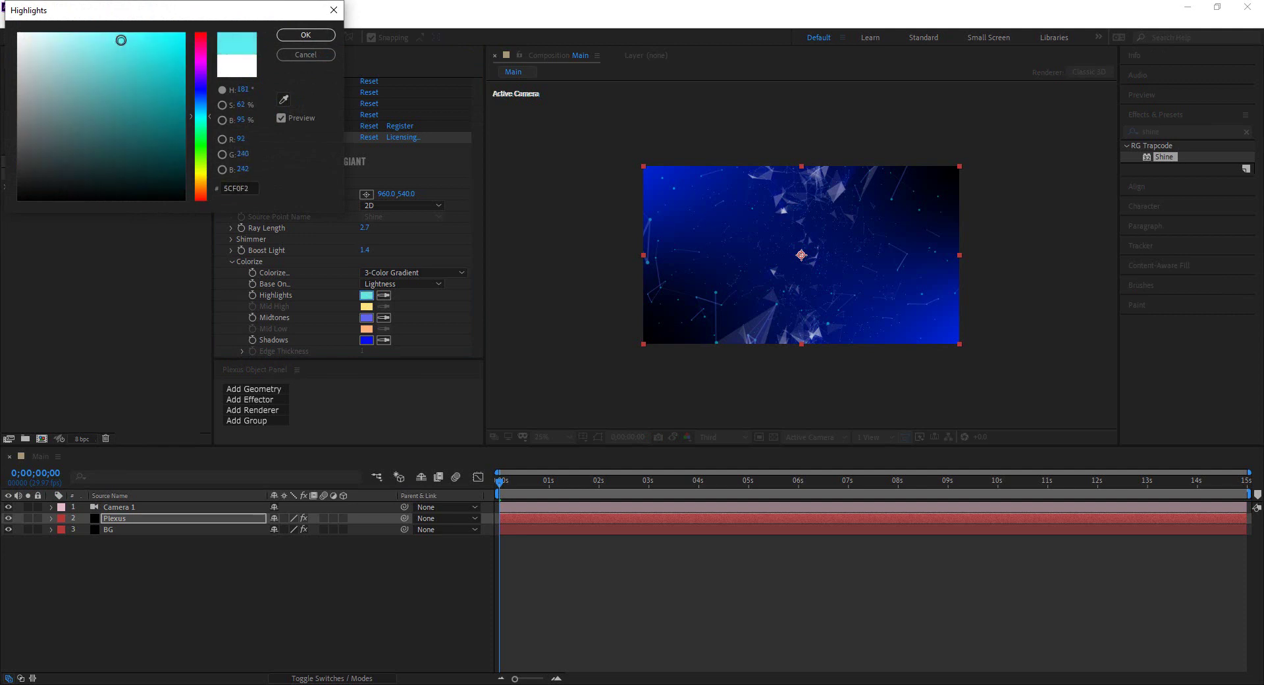
click(306, 35)
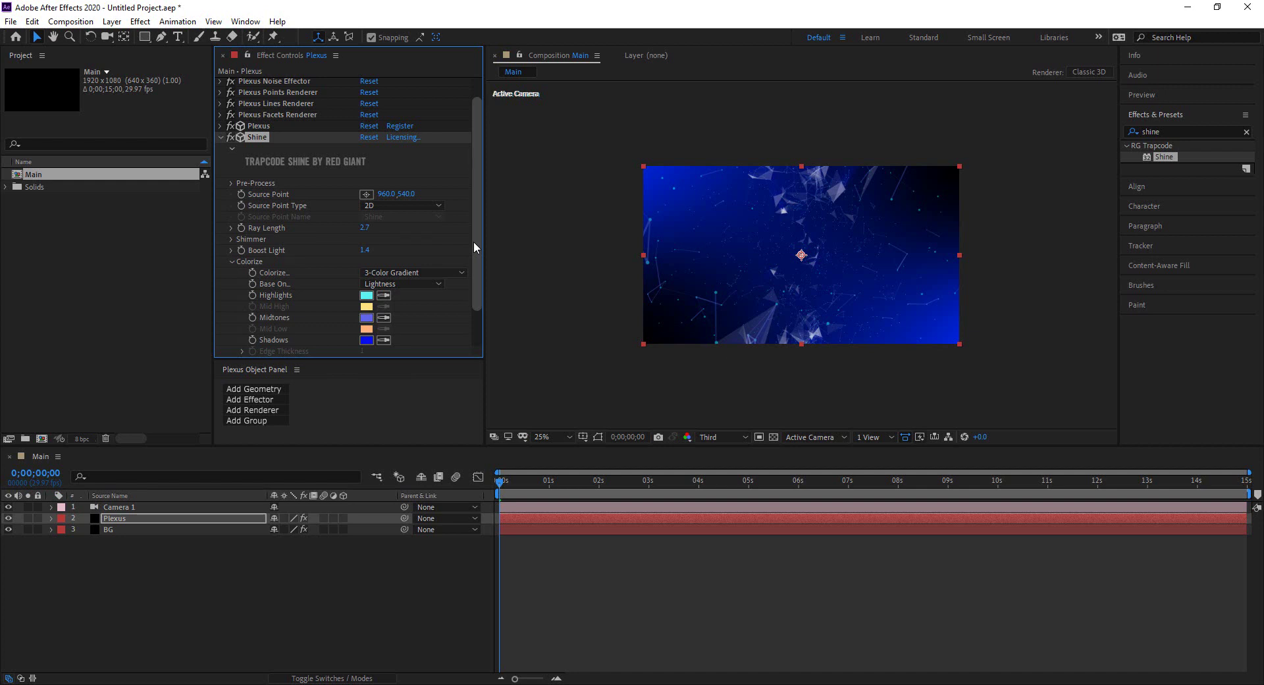
click(222, 138)
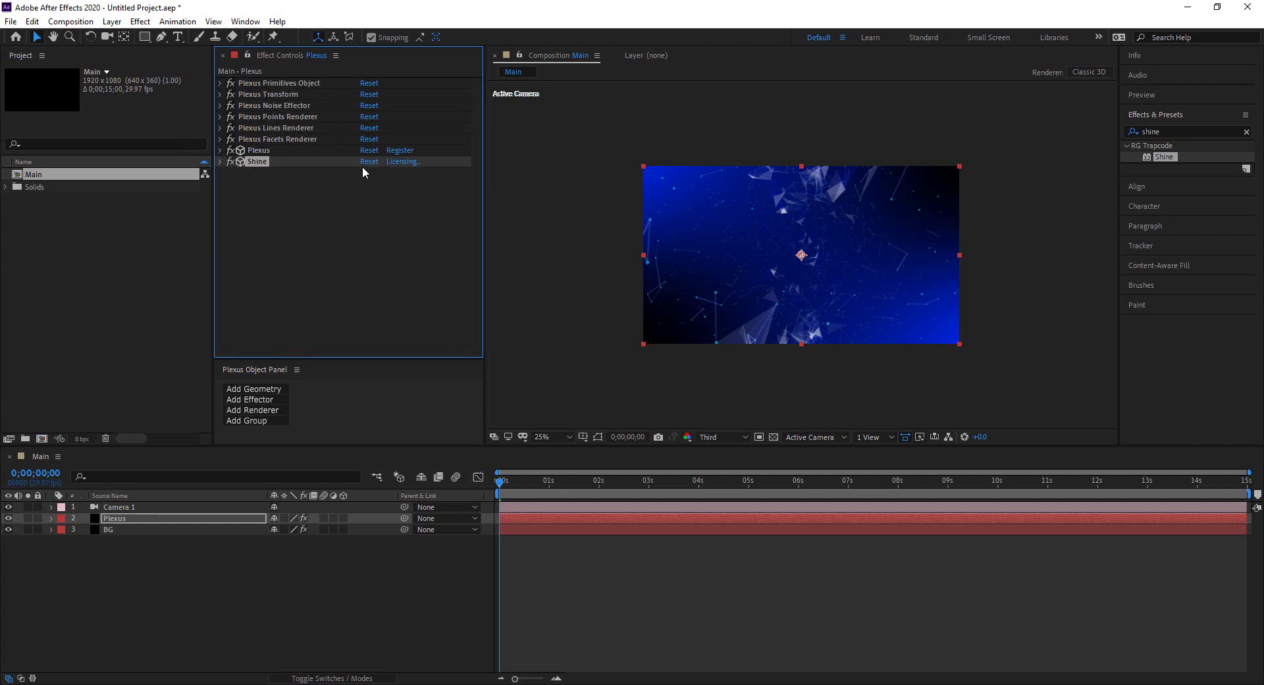
click(318, 191)
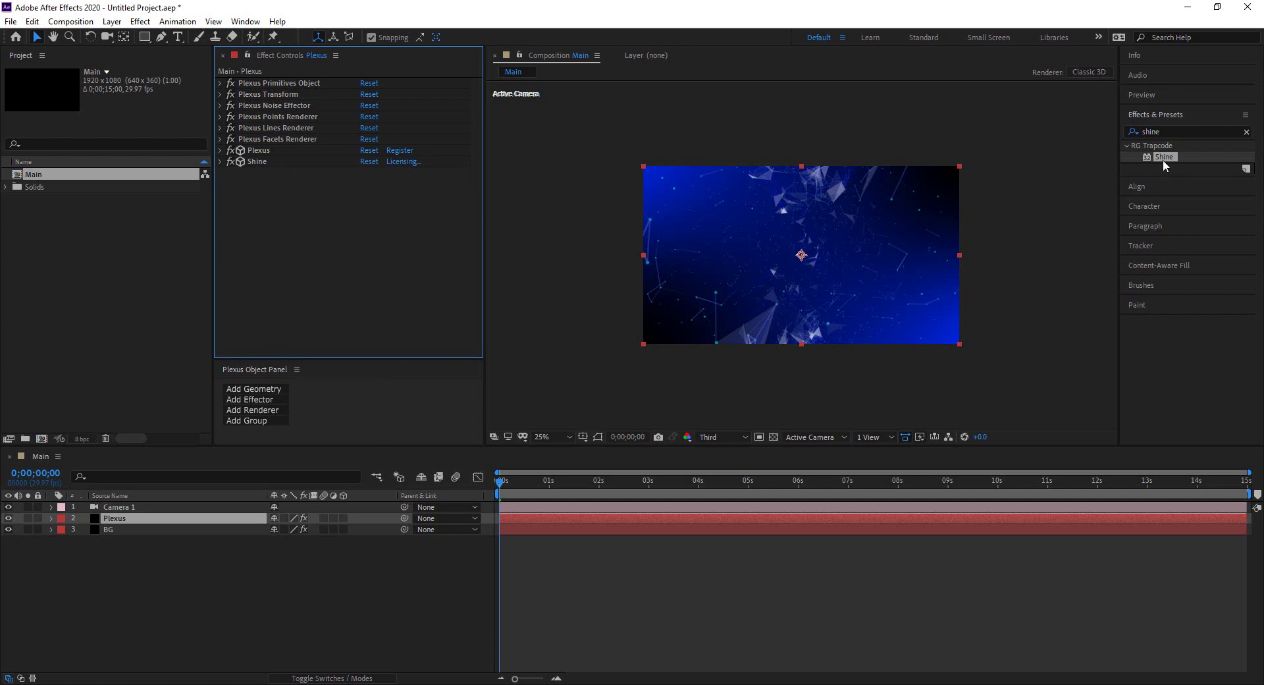
Find the Stylize Glow effect and apply it to the Plexus layer
click(1189, 132)
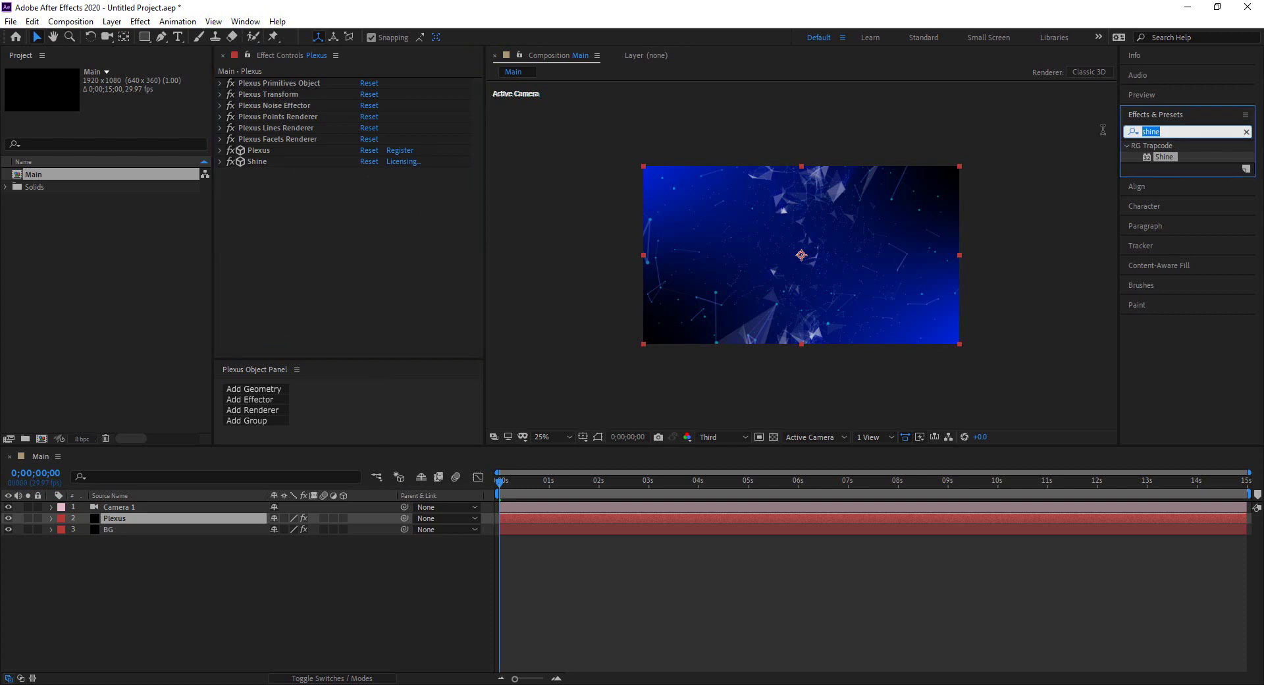
text(Glow)
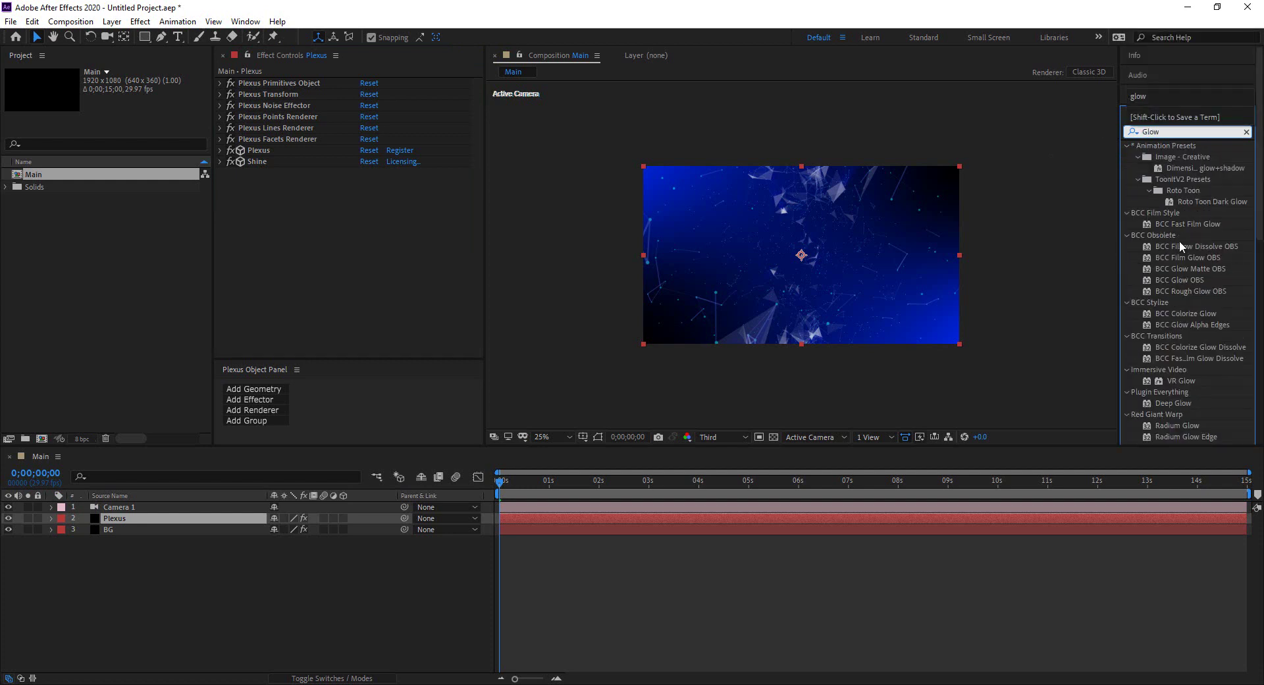
scroll(1203, 258, down, 5)
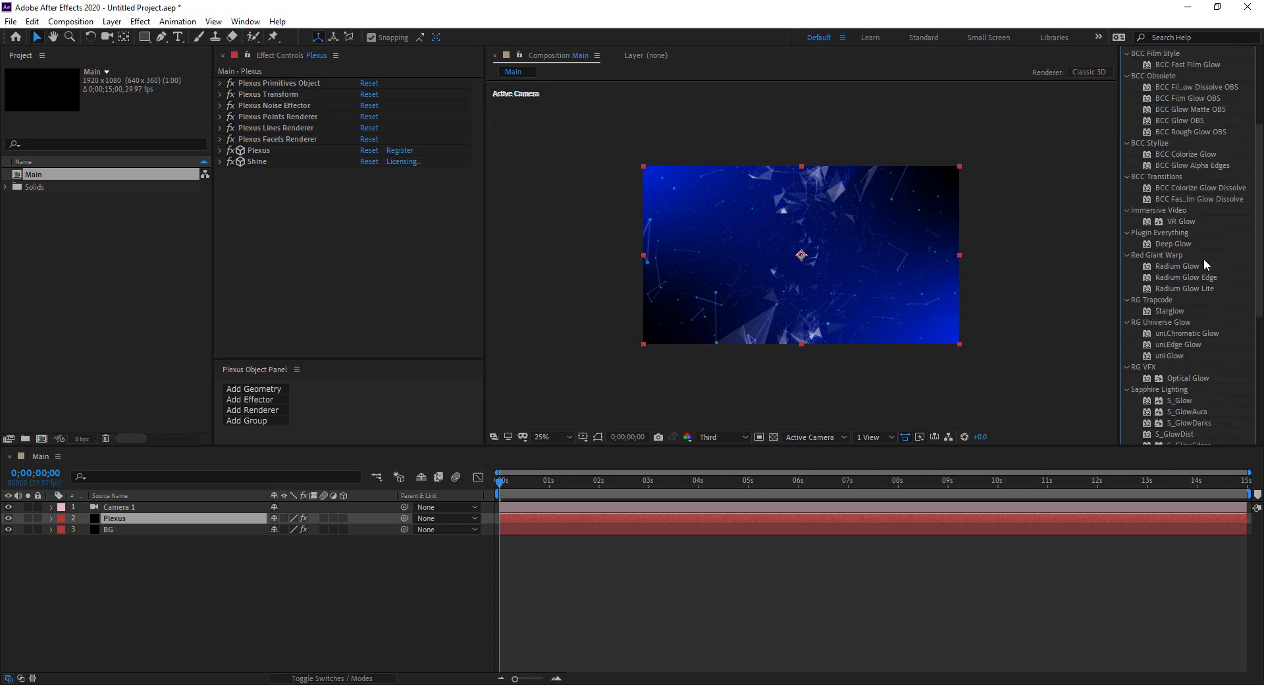
scroll(1204, 258, down, 3)
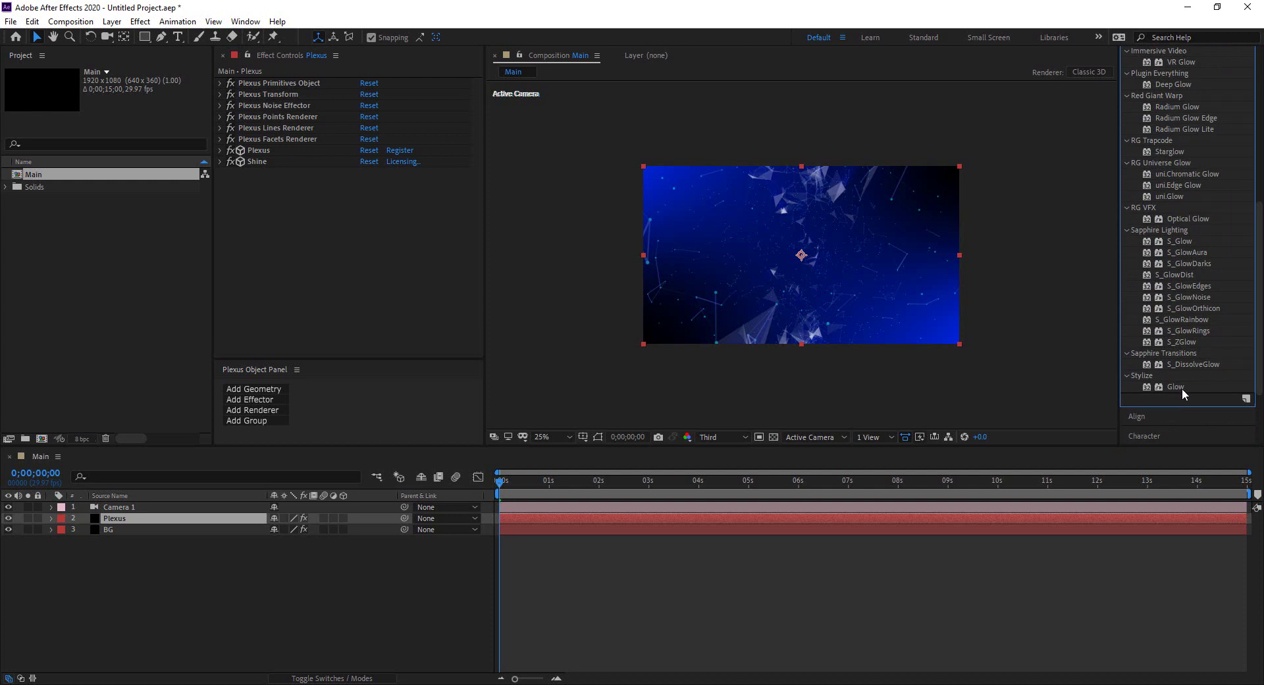
drag(1183, 388, 161, 526)
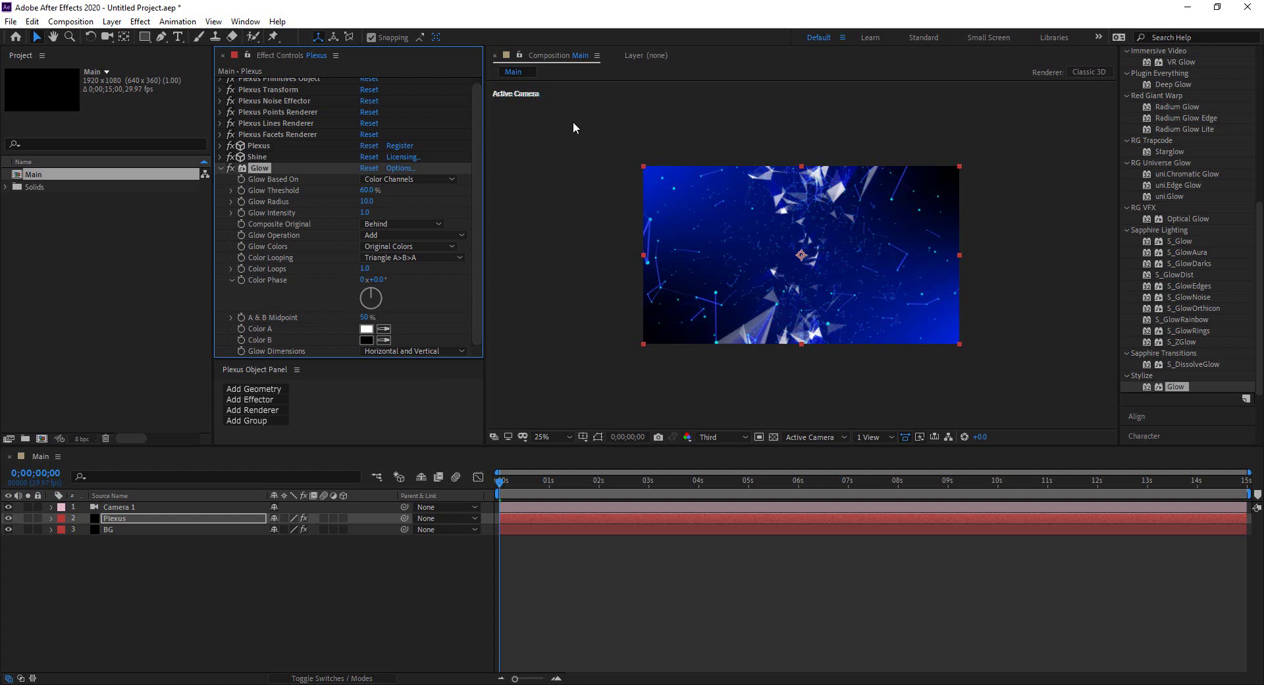
Set the Glow effect's Glow Threshold to 85.5% and its Glow Radius to 151
drag(369, 190, 464, 189)
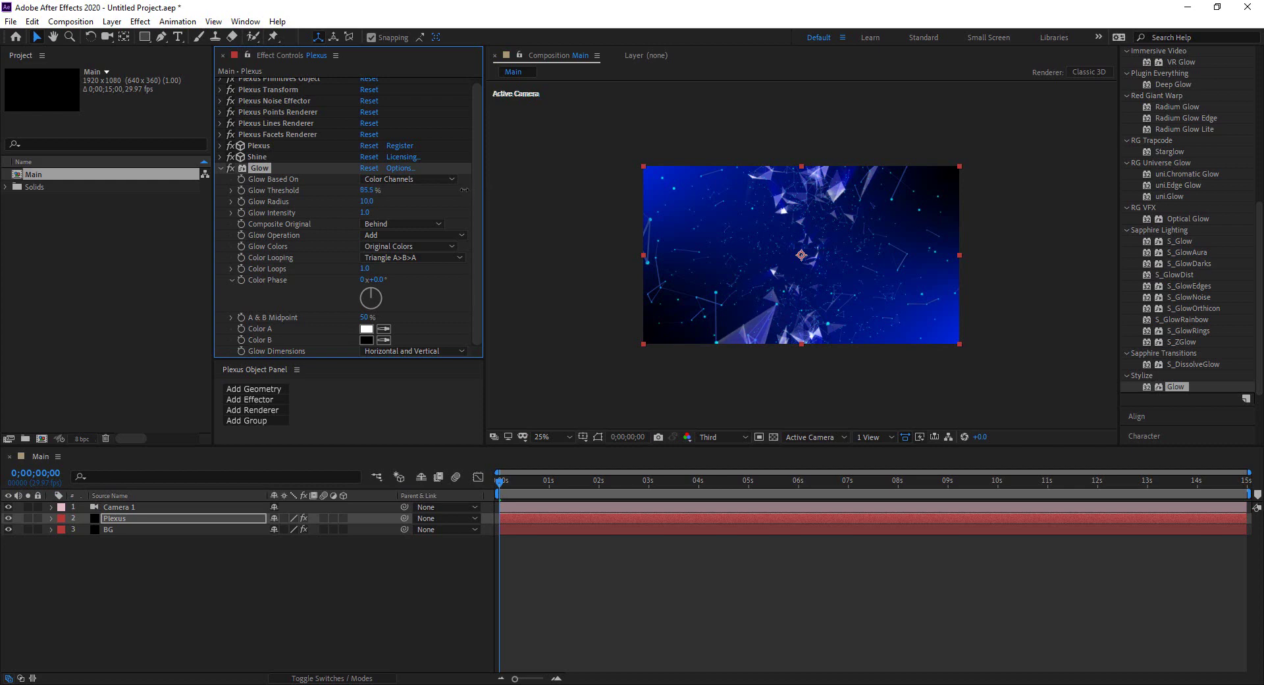
click(364, 202)
text(0)
key(Return)
mouse_move(364, 202)
mouse_down()
mouse_move(392, 198)
mouse_move(370, 202)
mouse_up()
mouse_move(365, 211)
mouse_down()
mouse_move(412, 215)
mouse_move(369, 215)
mouse_up()
Try light violet-blue 757BEA as the Glow effect's Color A, and return it to white FFFFFF
click(365, 329)
click(203, 90)
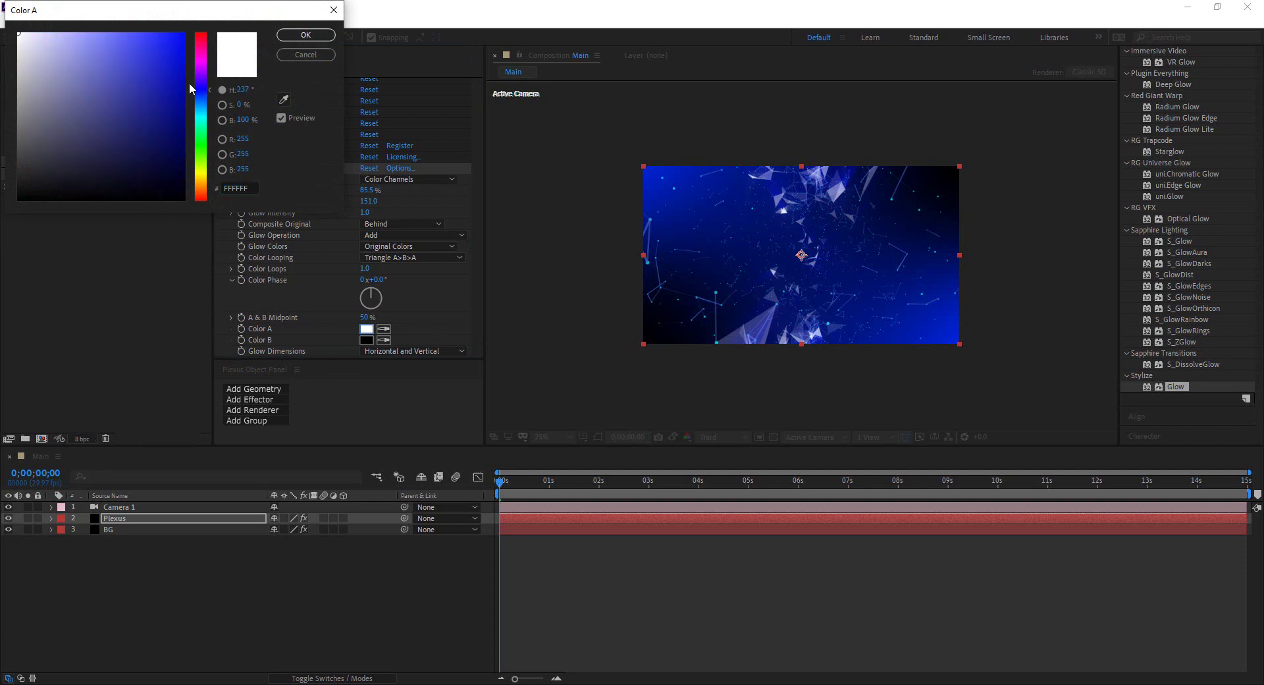
drag(174, 54, 101, 46)
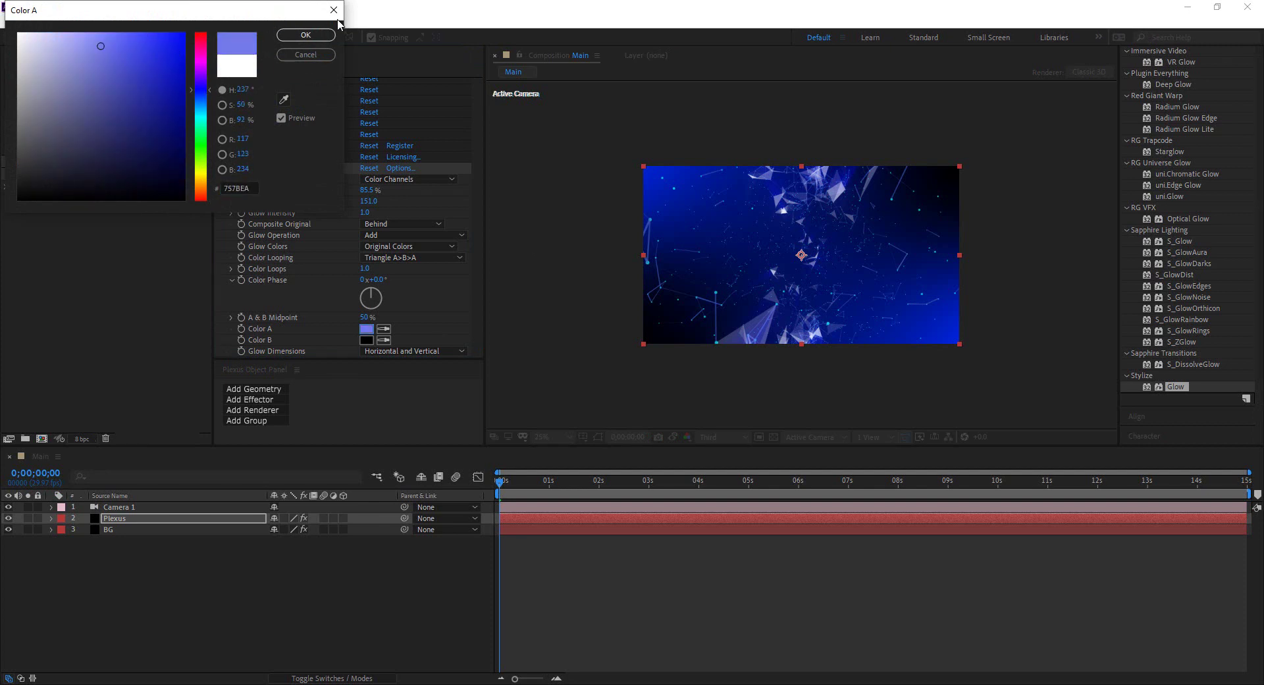
click(325, 34)
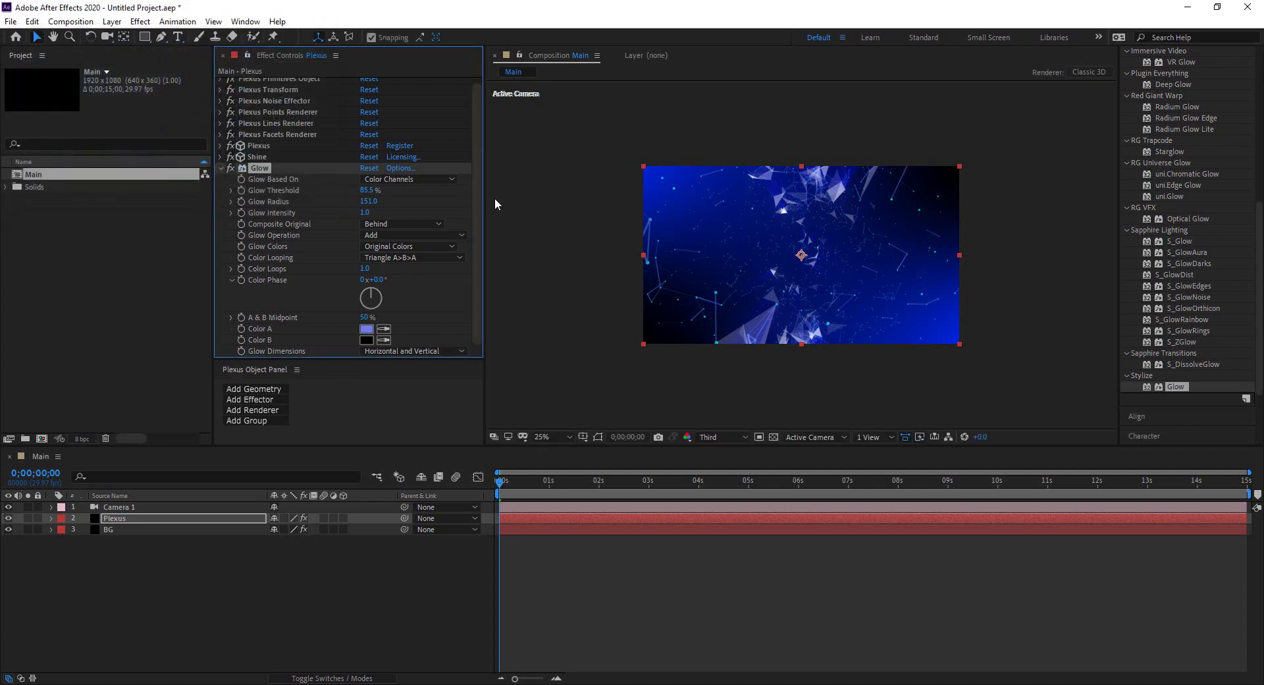
click(367, 330)
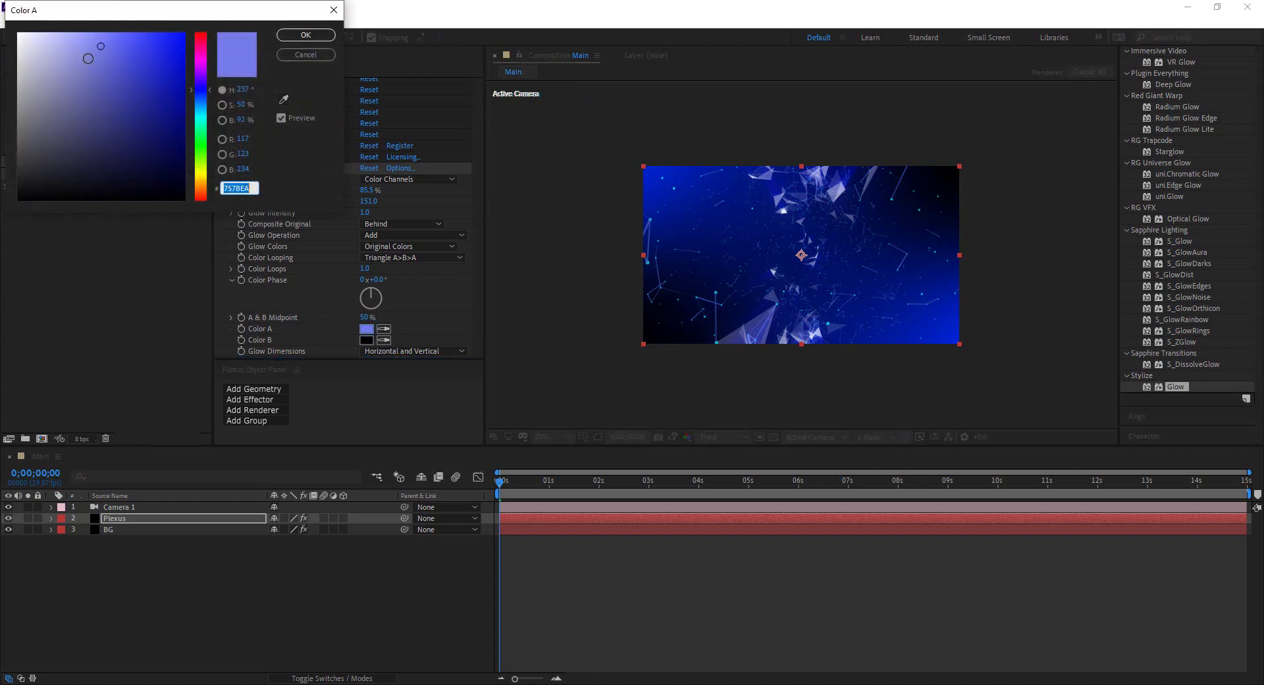
drag(79, 48, 7, 25)
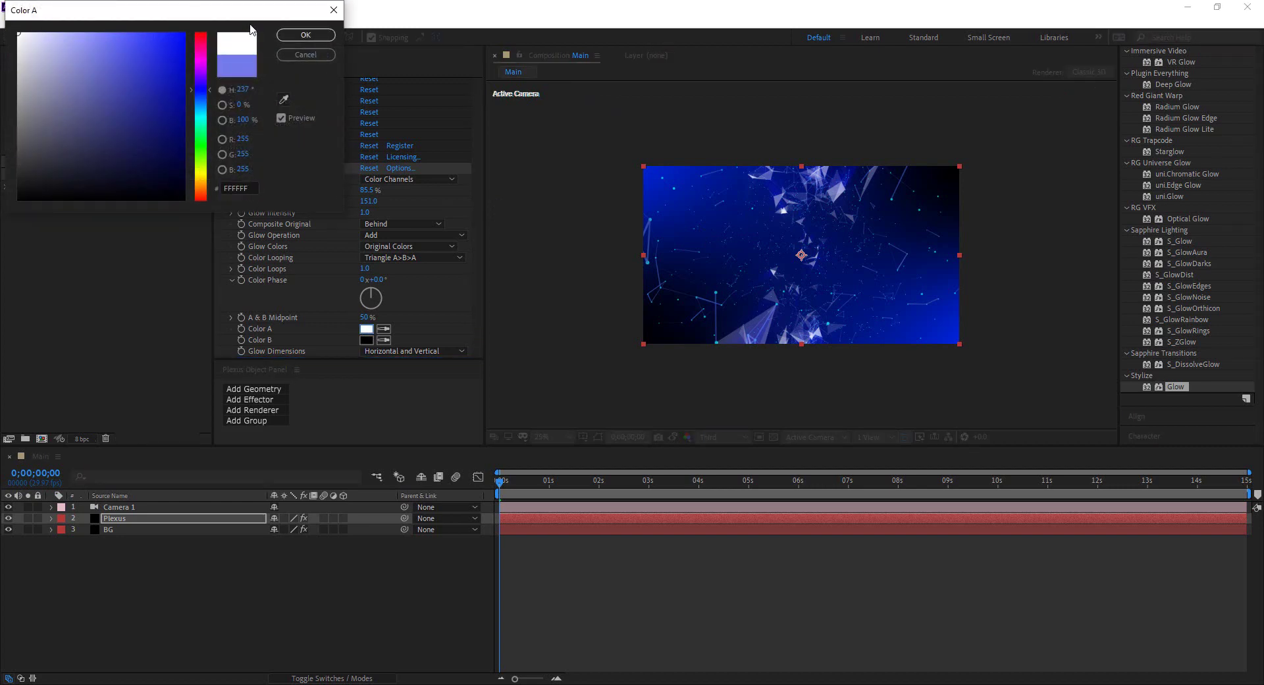
click(307, 39)
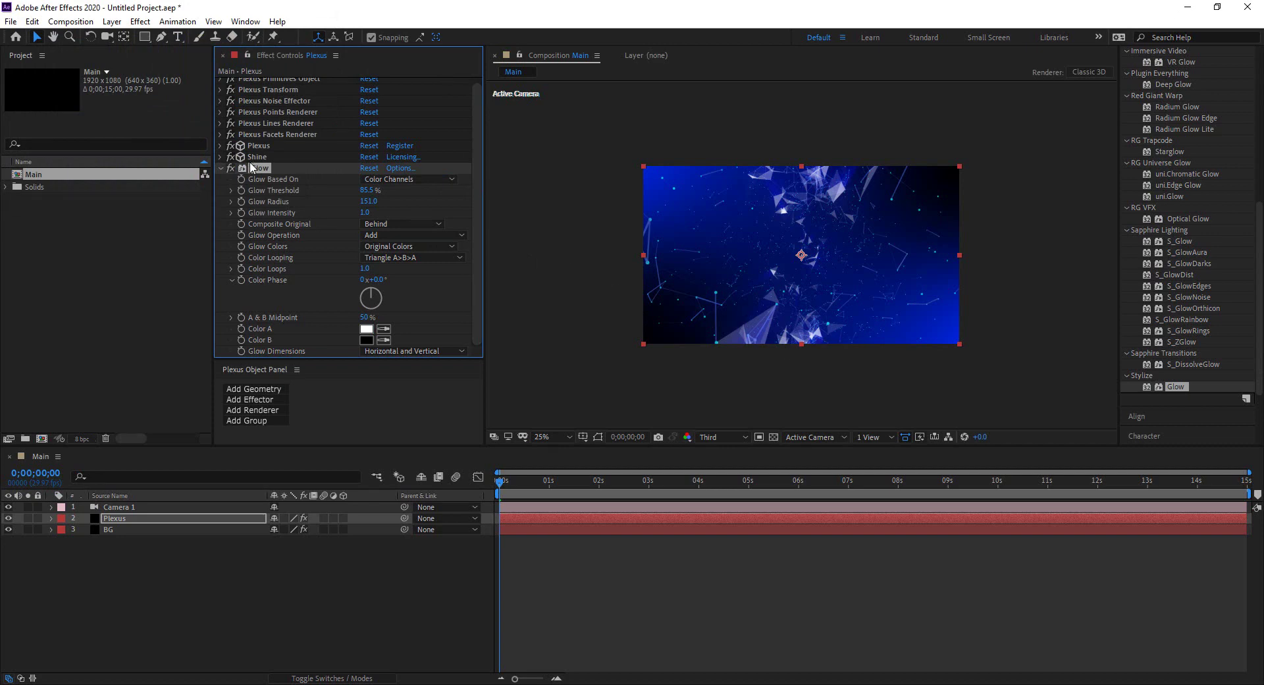
Reduce the Maximum Distance of the Plexus Facets Renderer so that fewer facets are drawn
click(221, 169)
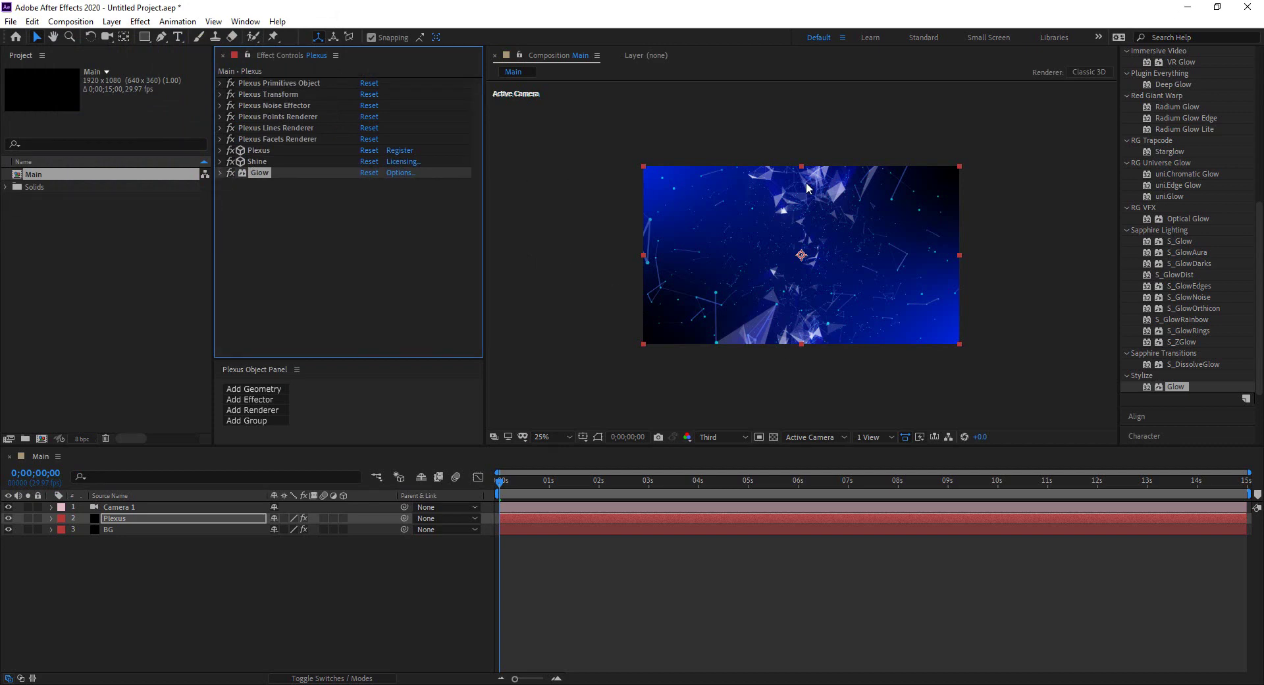
click(286, 140)
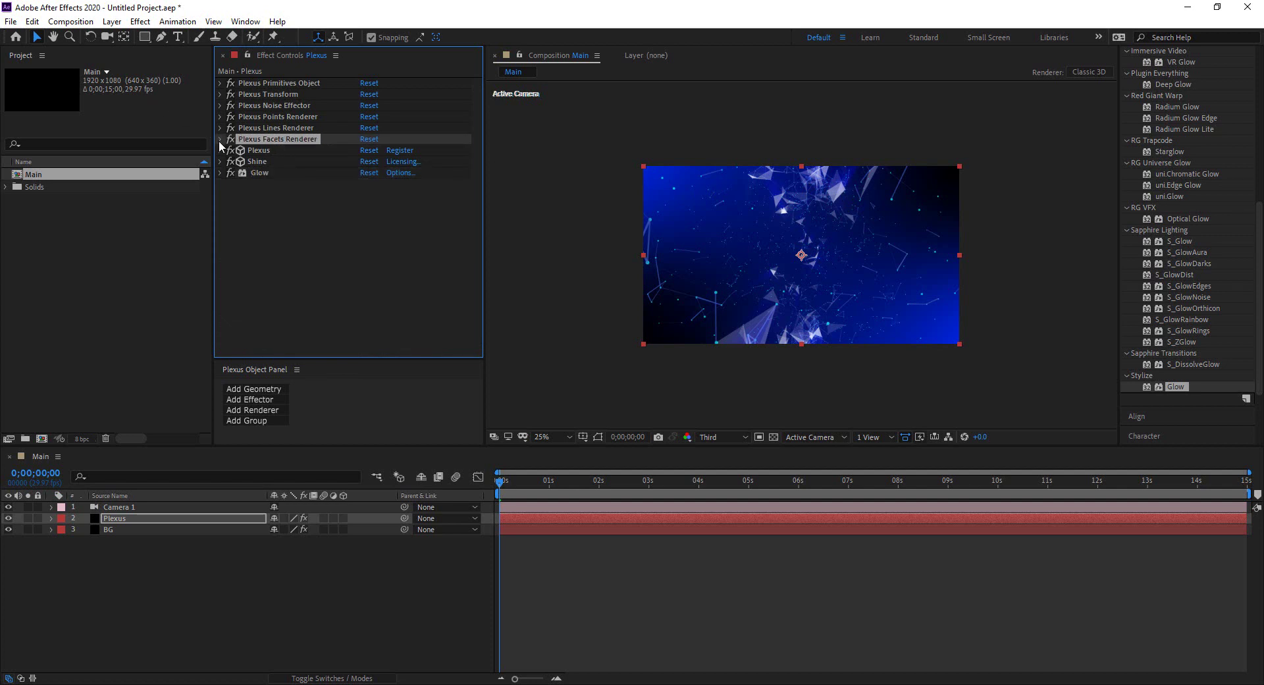
click(221, 140)
drag(370, 194, 357, 194)
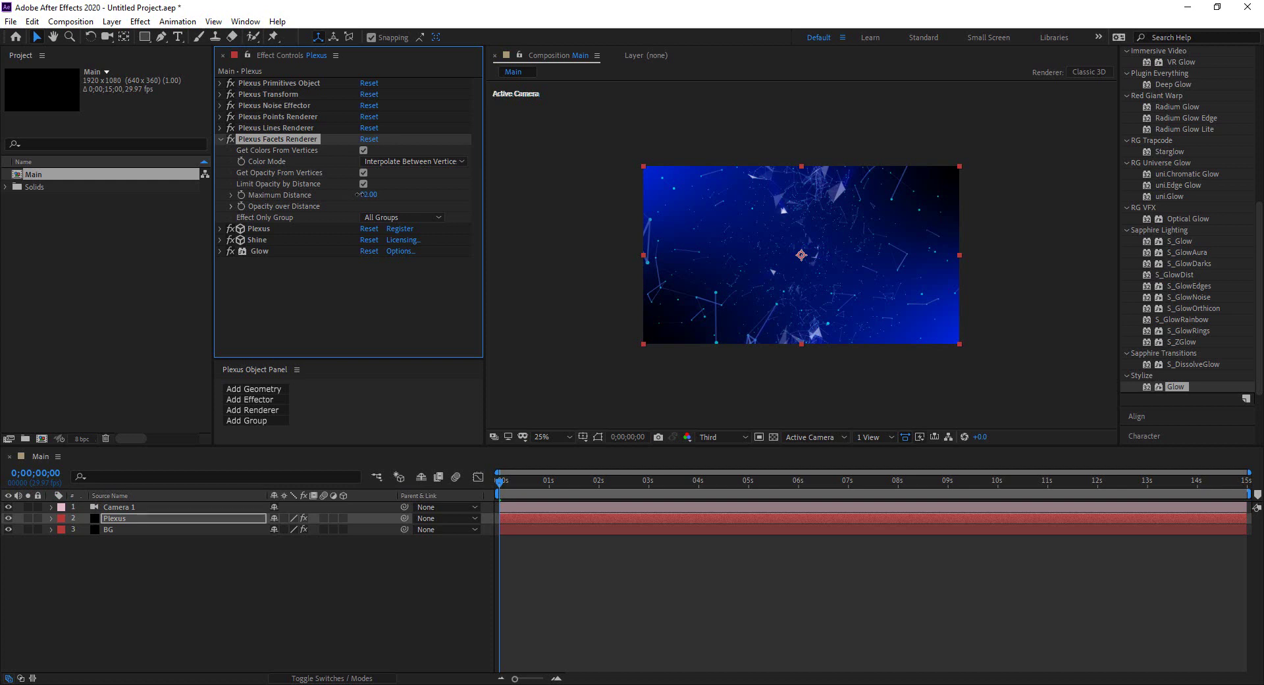
drag(359, 194, 364, 201)
click(221, 139)
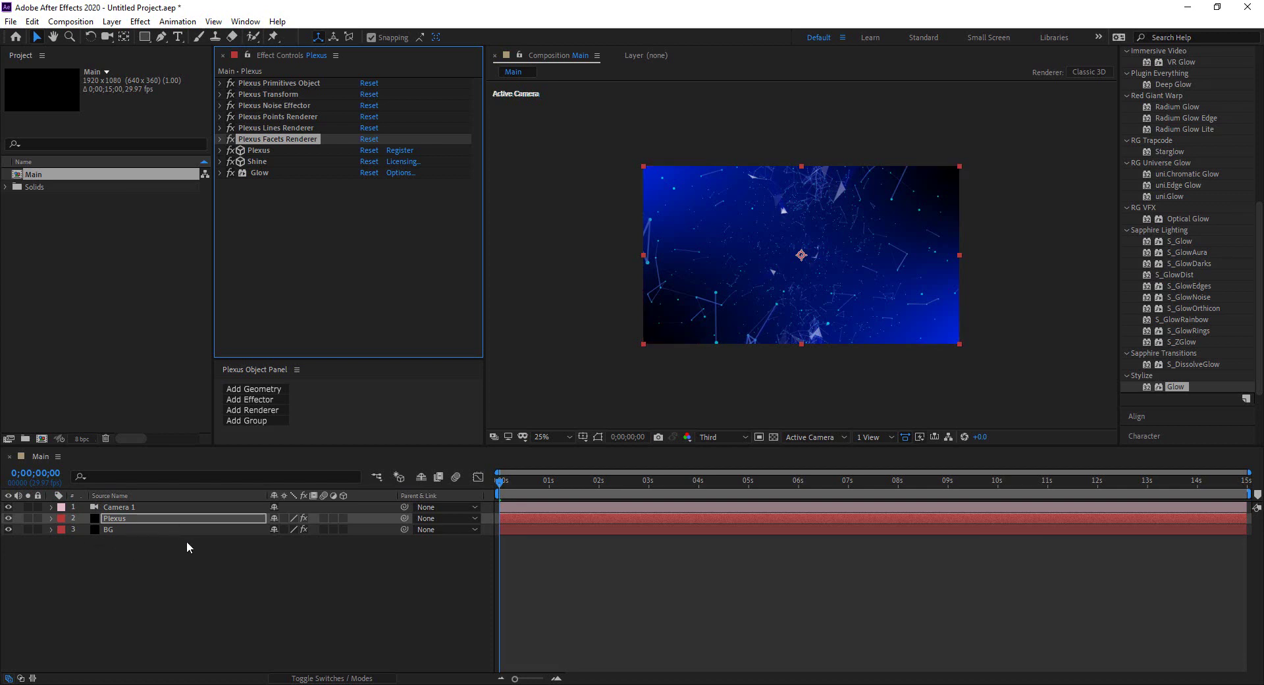
Create a black 1920 x 1080 solid layer named Vig above the other layers
click(133, 540)
right_click(133, 540)
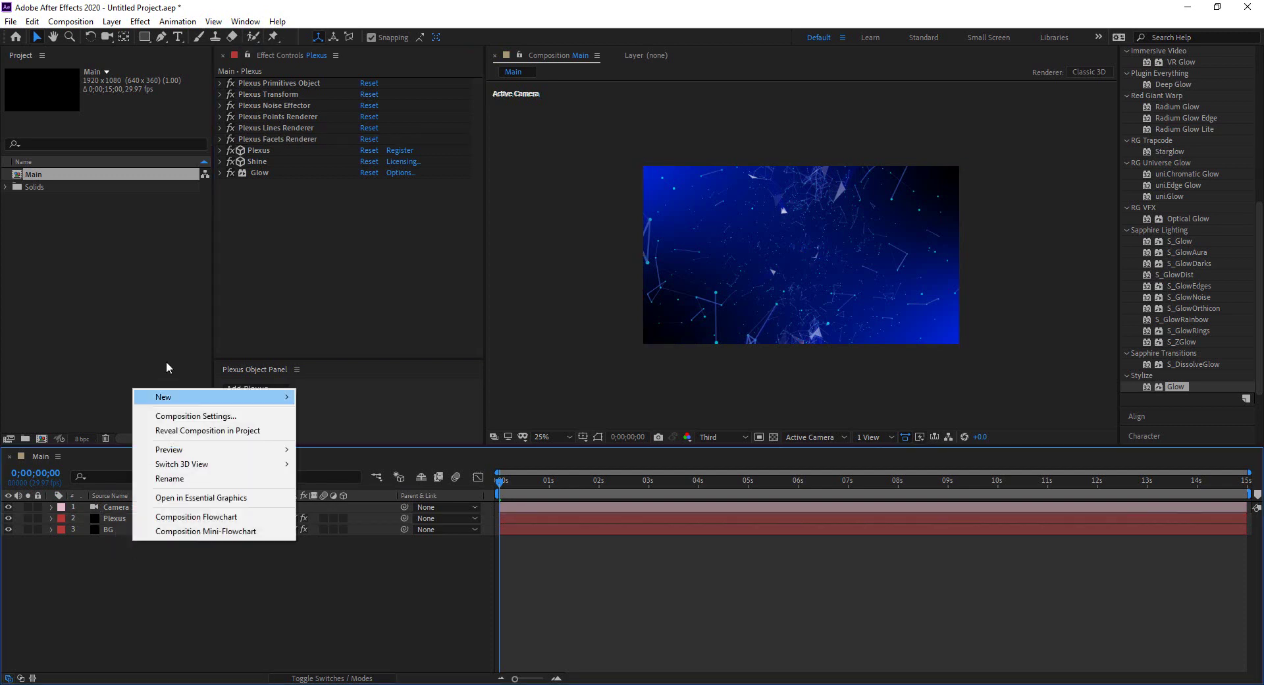
mouse_move(187, 398)
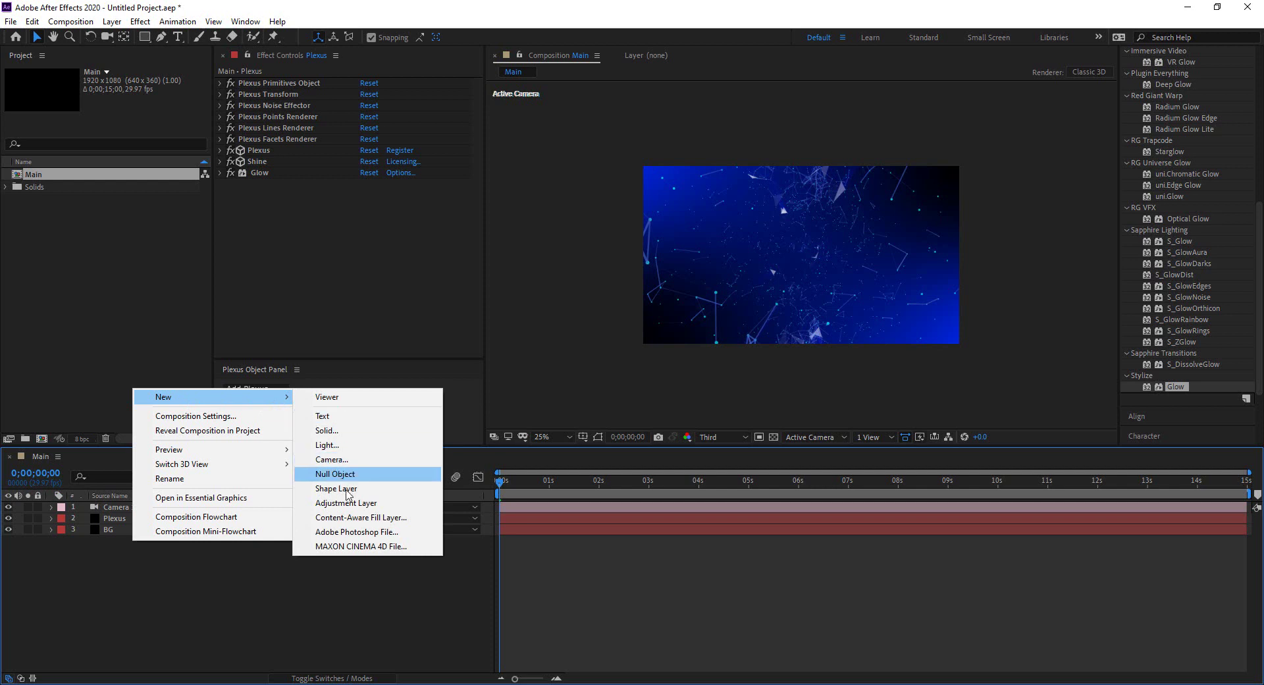
click(327, 430)
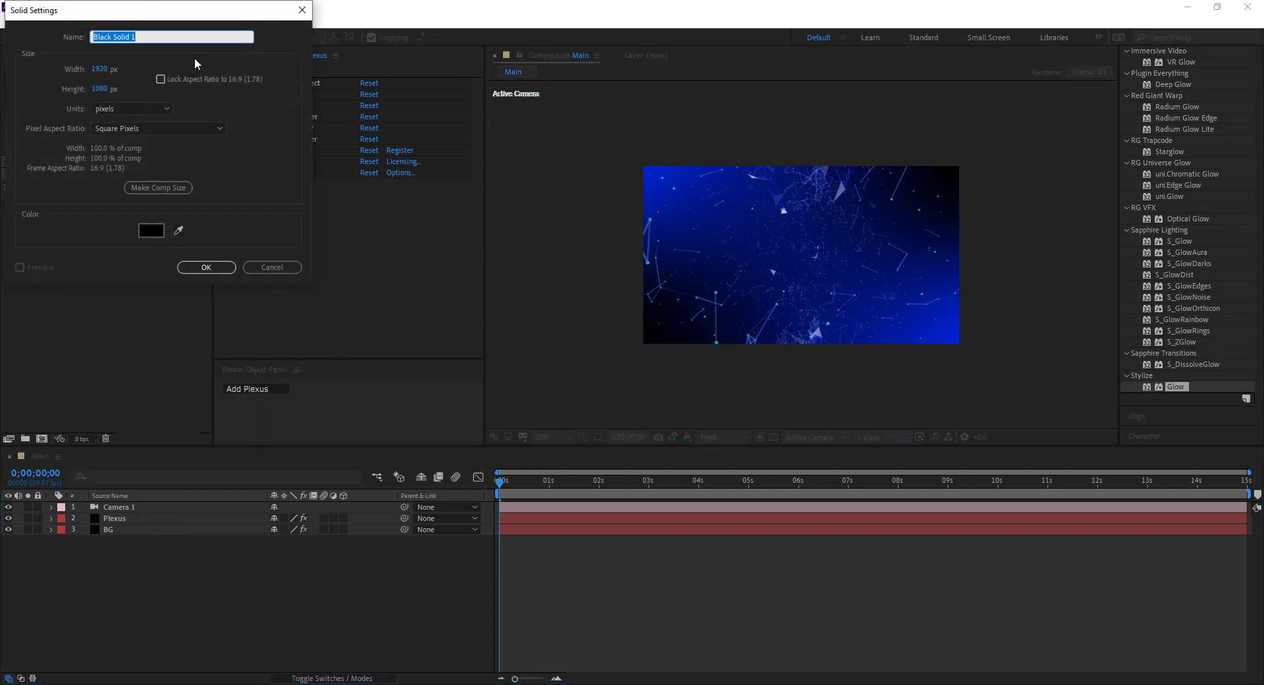
key(BackSpace)
text(Vig)
click(204, 267)
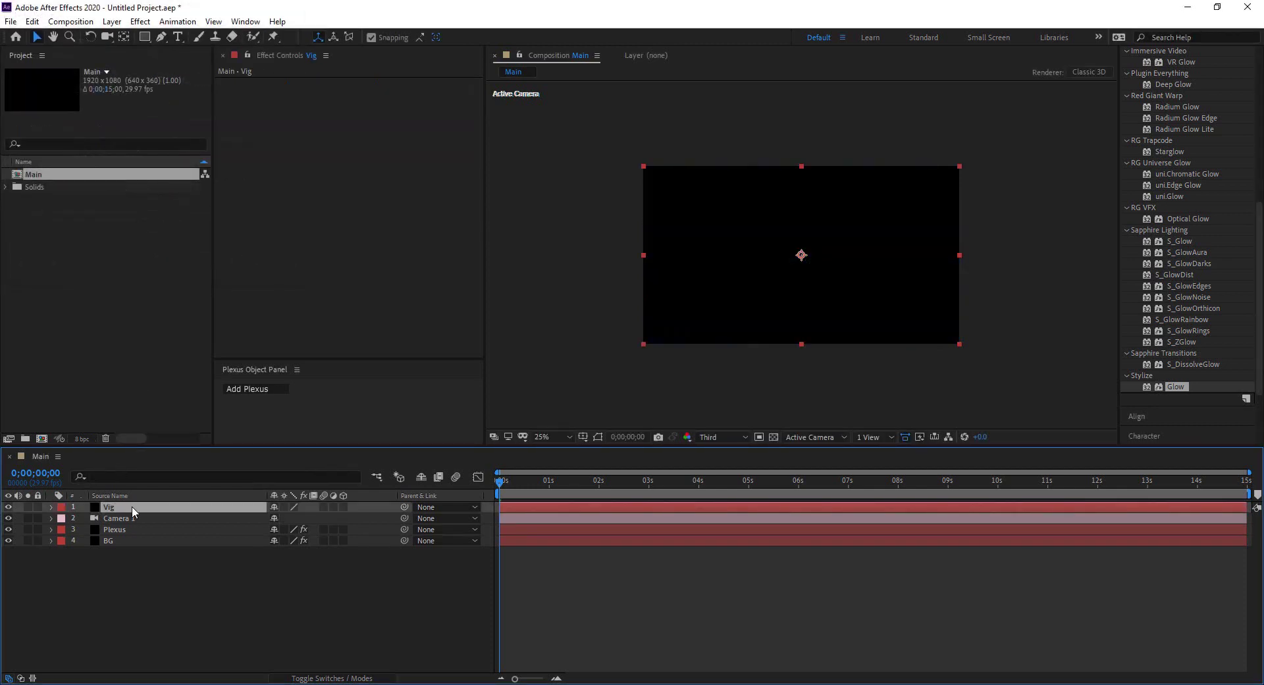
Add a full-frame elliptical mask to the Vig layer and set its mode to Subtract
click(147, 40)
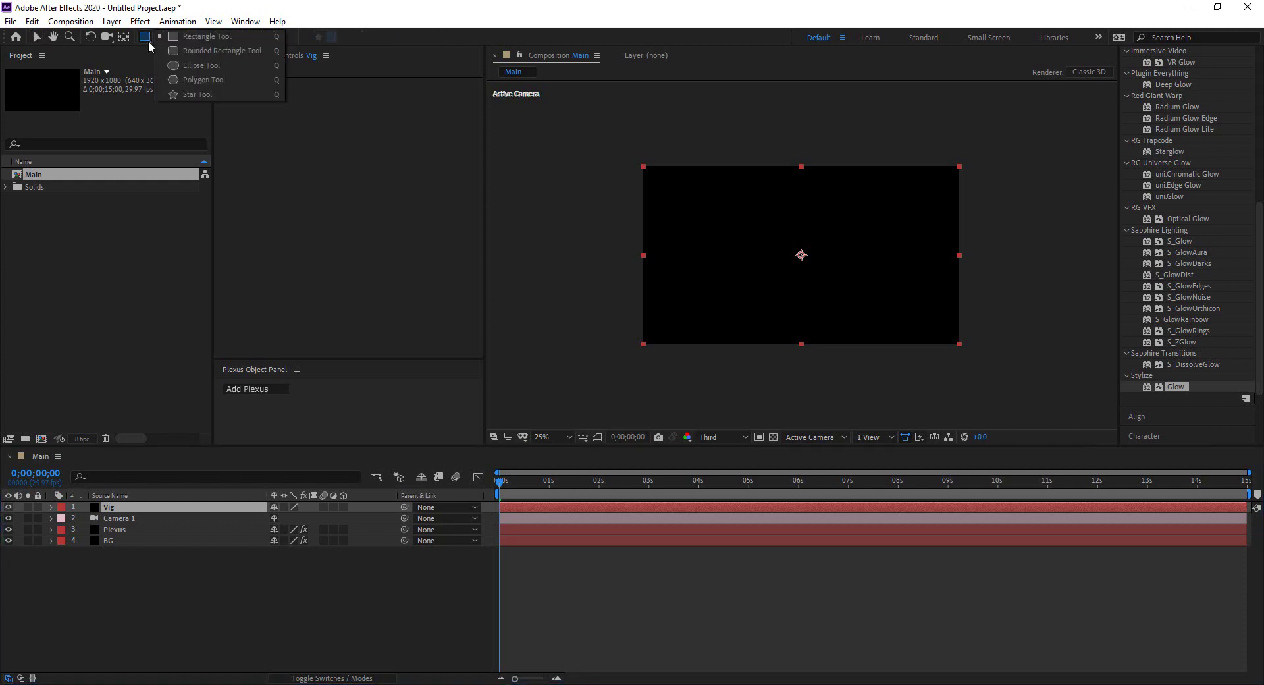
click(207, 65)
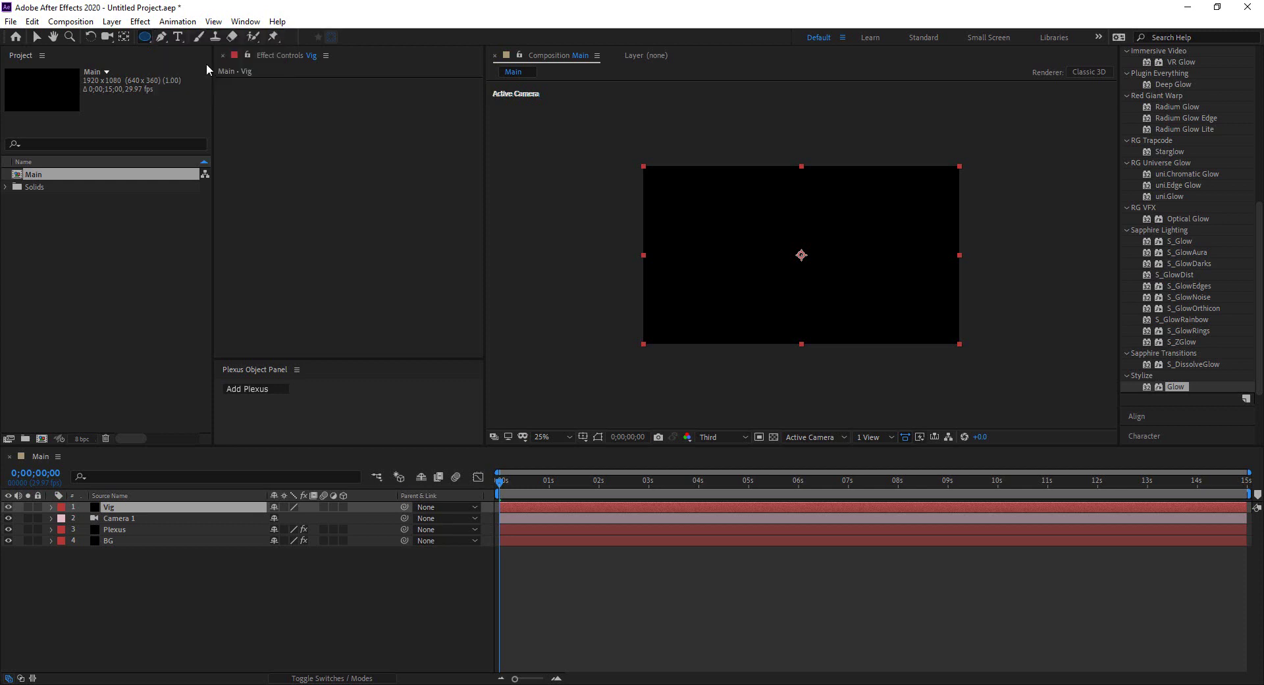
double_click(146, 38)
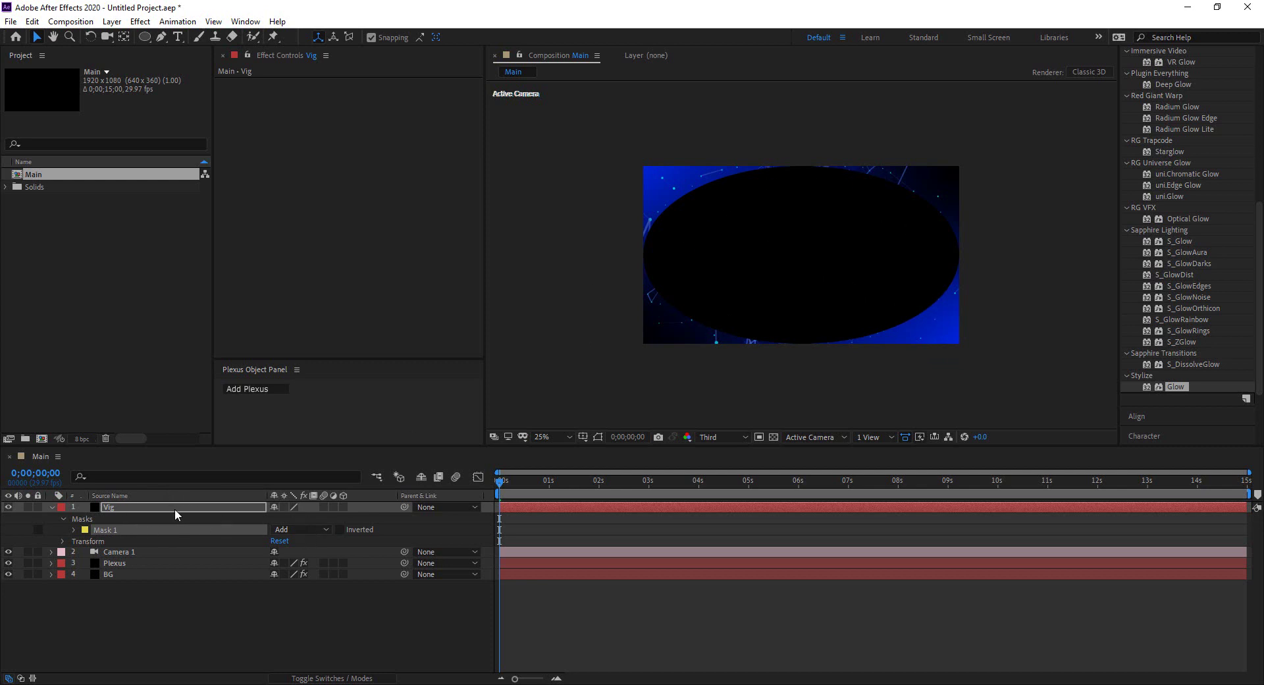
click(315, 530)
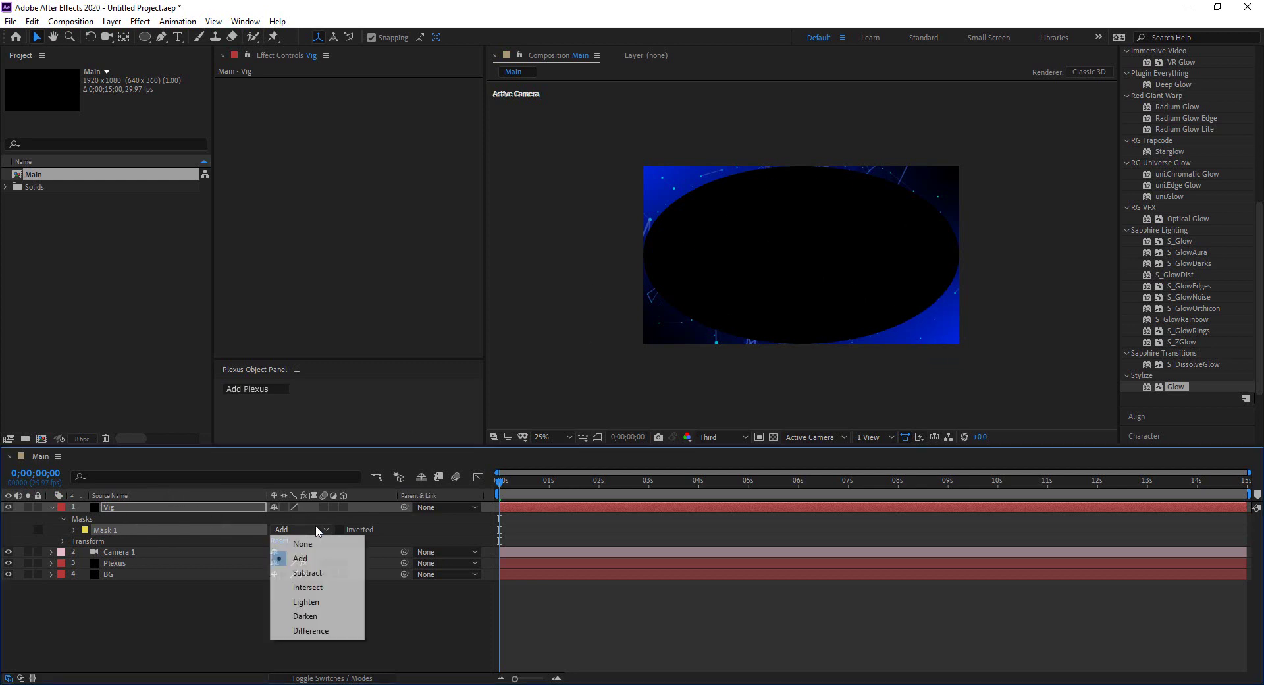
click(318, 572)
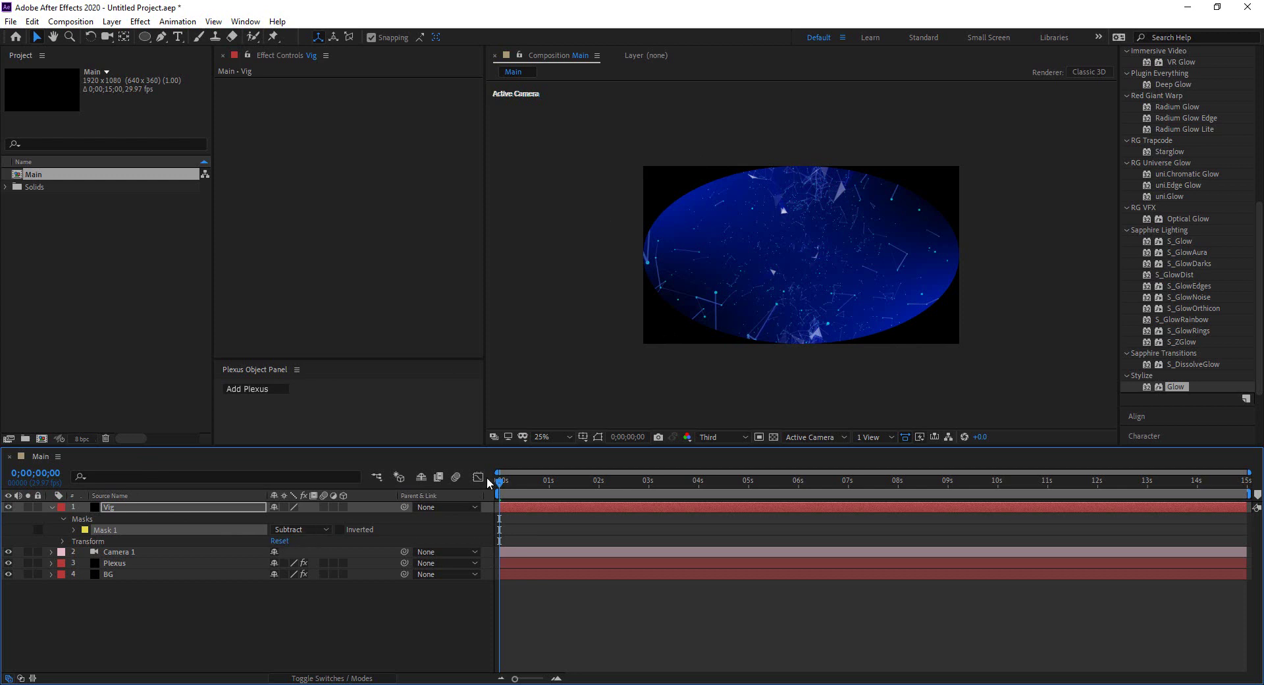
Set the Mask Feather of the Vig layer's ellipse mask to 334 pixels and collapse the layer's properties
click(73, 529)
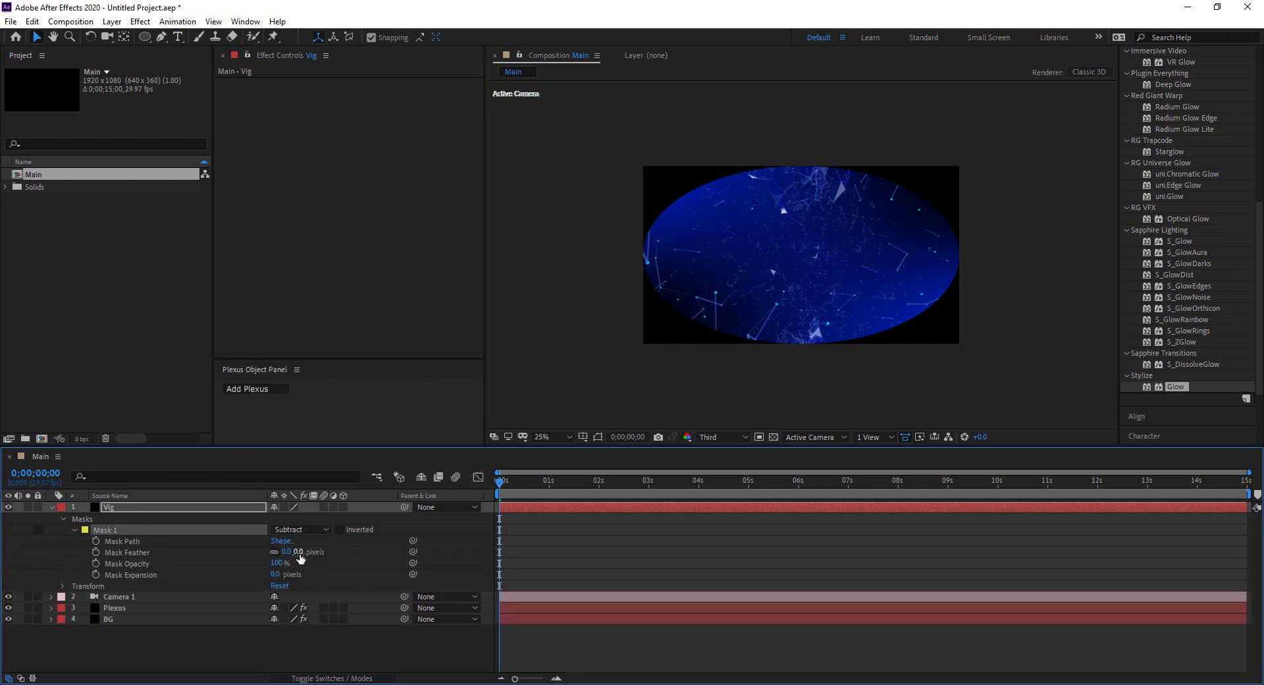
drag(300, 557, 395, 550)
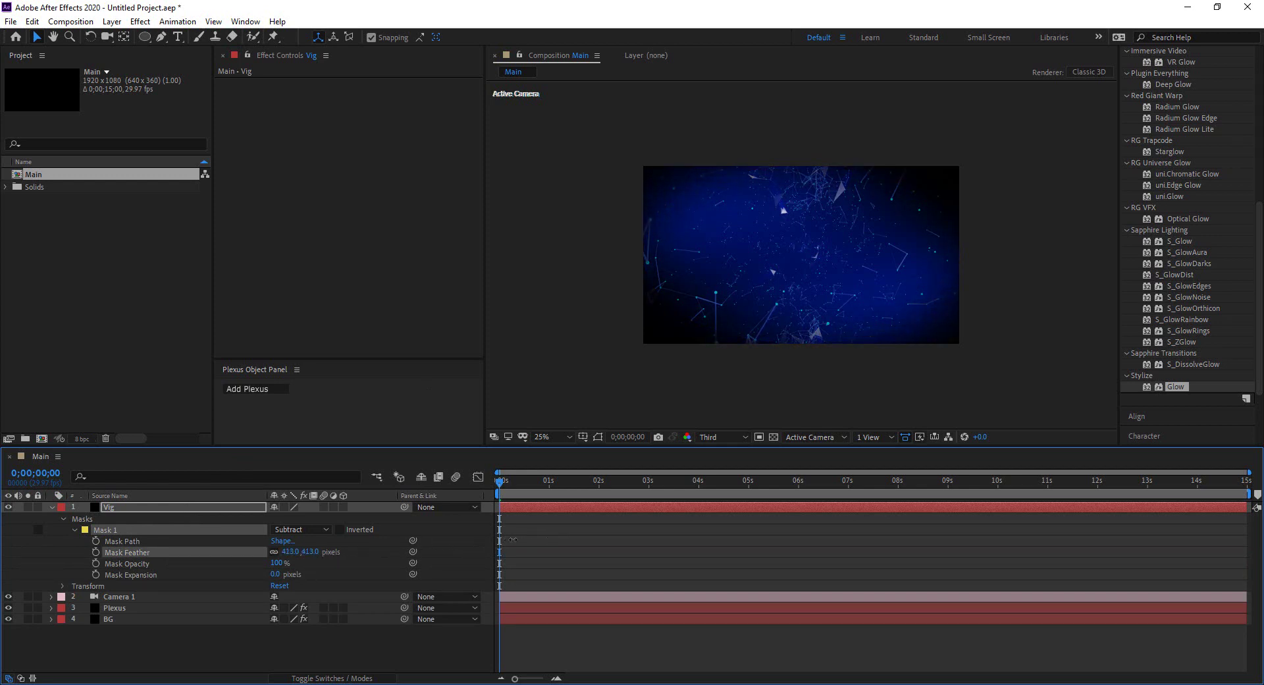
drag(513, 539, 419, 538)
drag(388, 537, 279, 538)
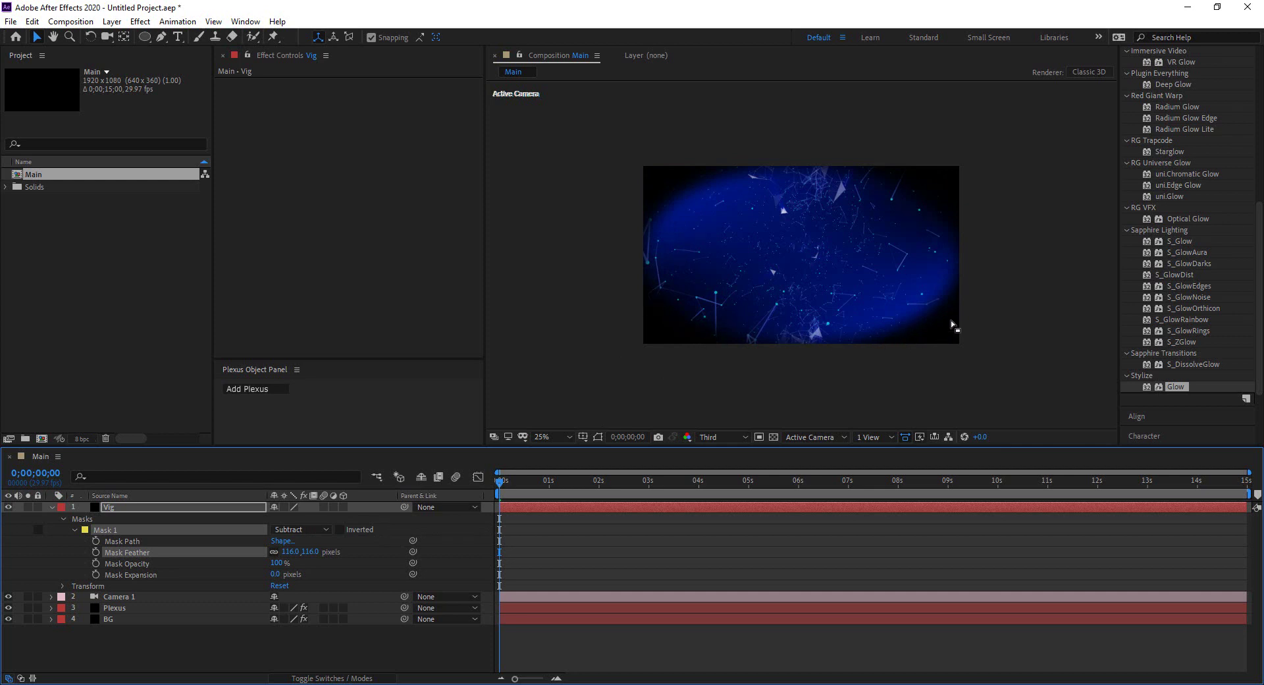
mouse_move(304, 552)
mouse_down()
mouse_move(237, 562)
mouse_move(349, 541)
mouse_move(314, 547)
mouse_up()
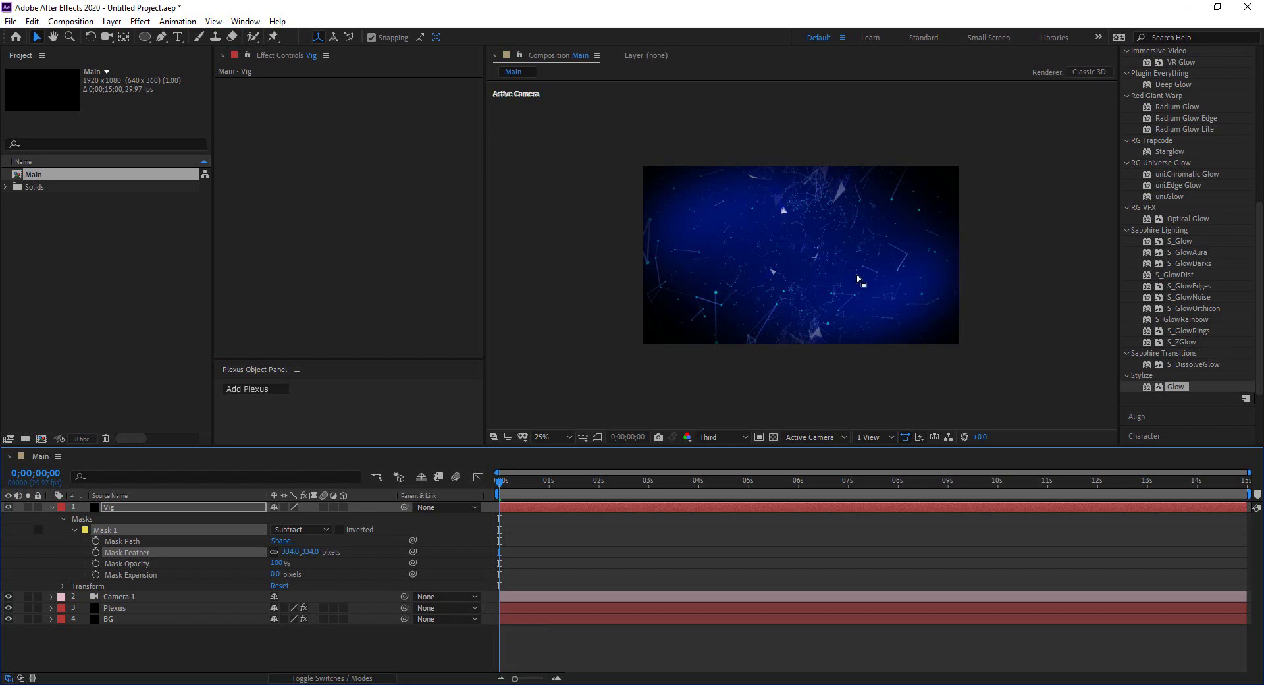
click(63, 520)
click(52, 507)
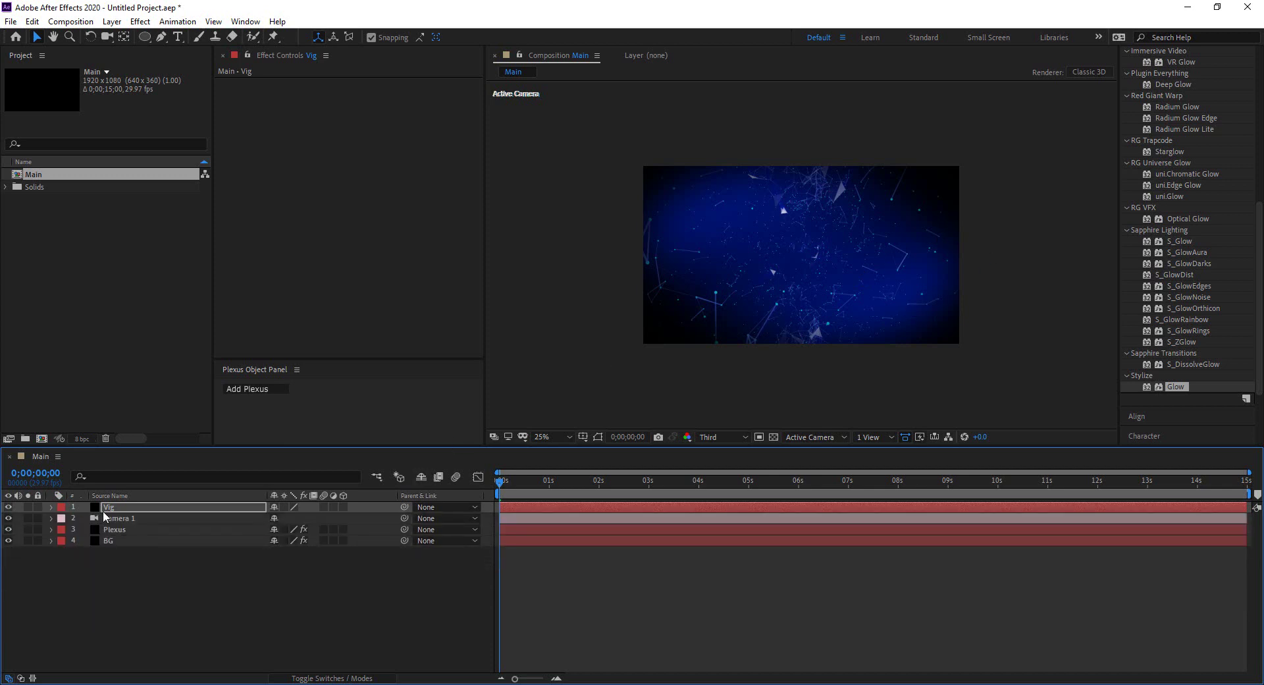
Move the Vig layer below Camera 1 and duplicate the Plexus layer
drag(132, 513, 123, 524)
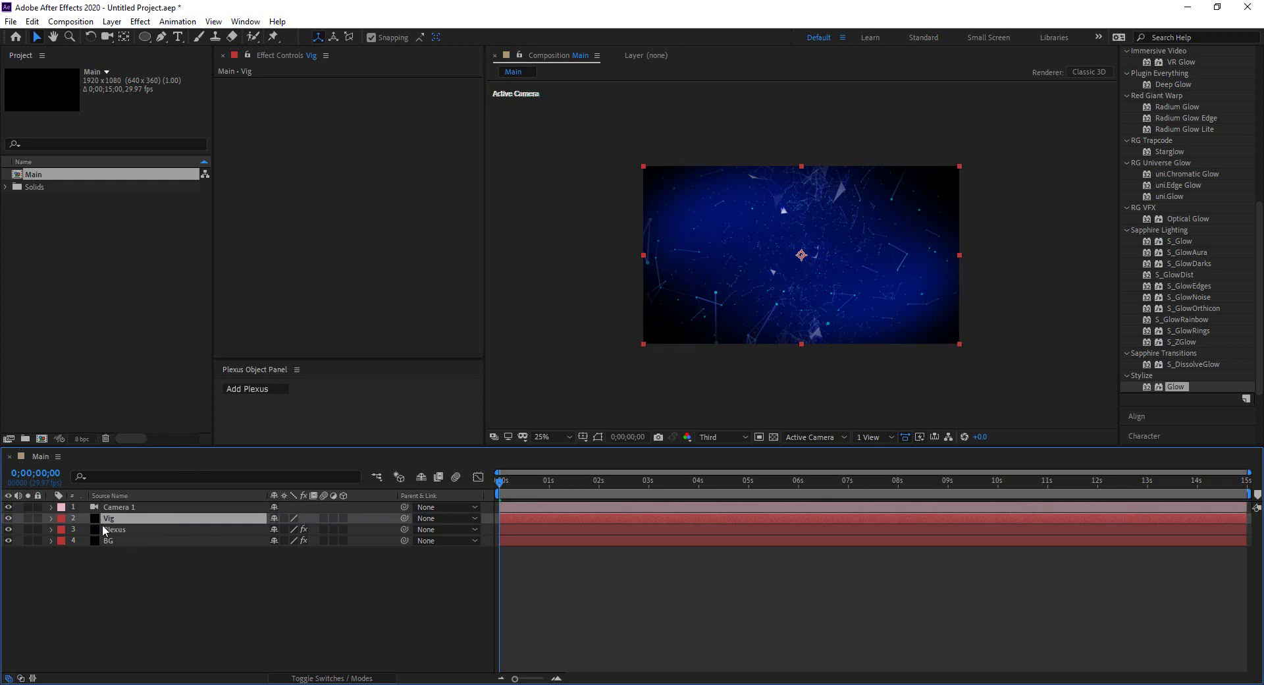
click(125, 530)
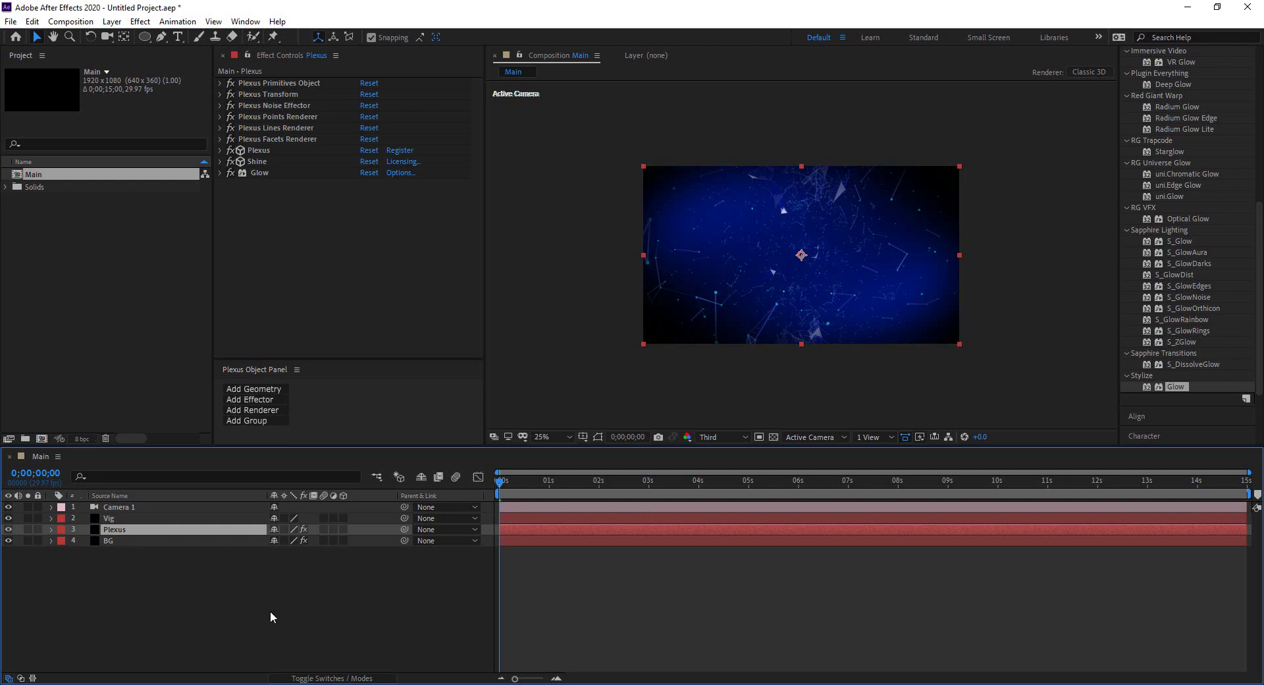
key(ctrl+d)
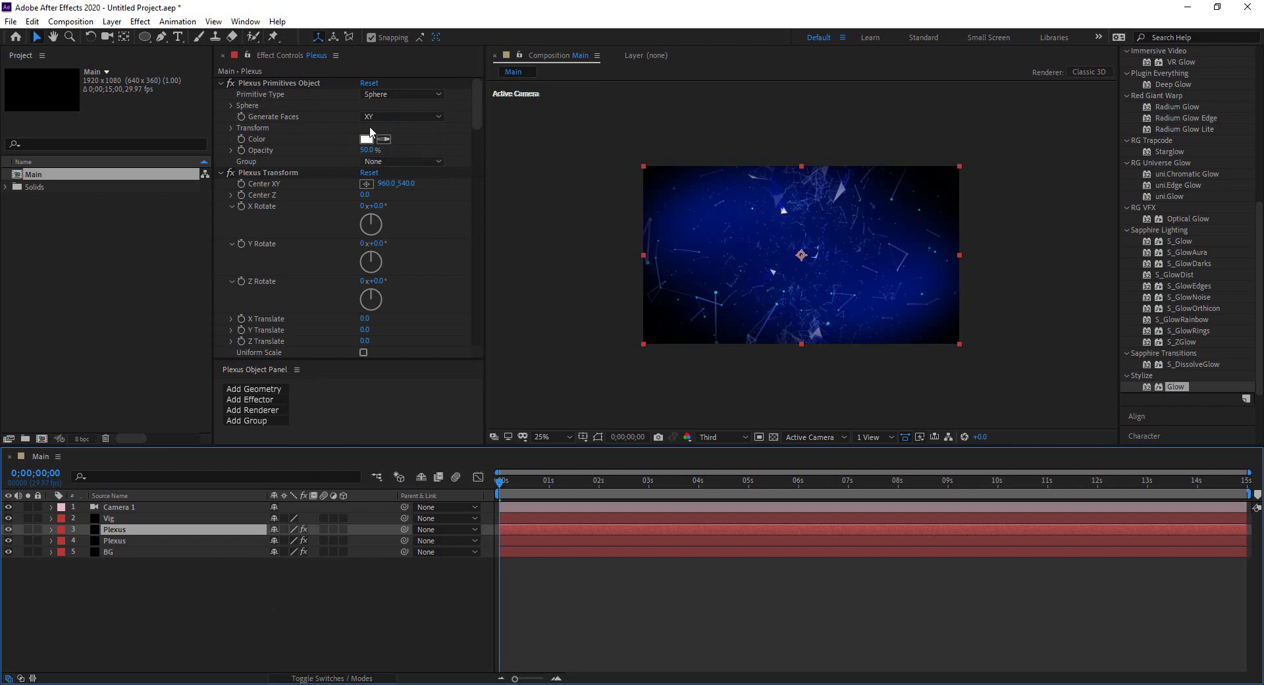
Collapse the settings of all effects on the duplicated Plexus layer
click(222, 82)
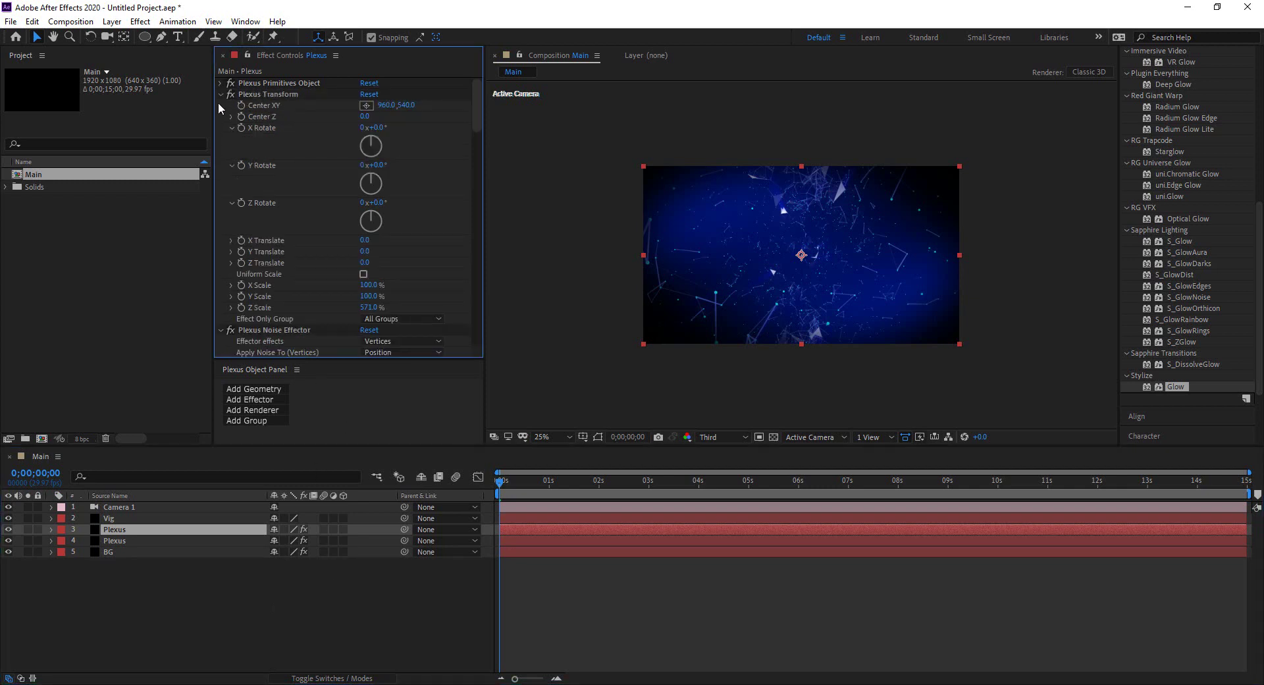
click(222, 94)
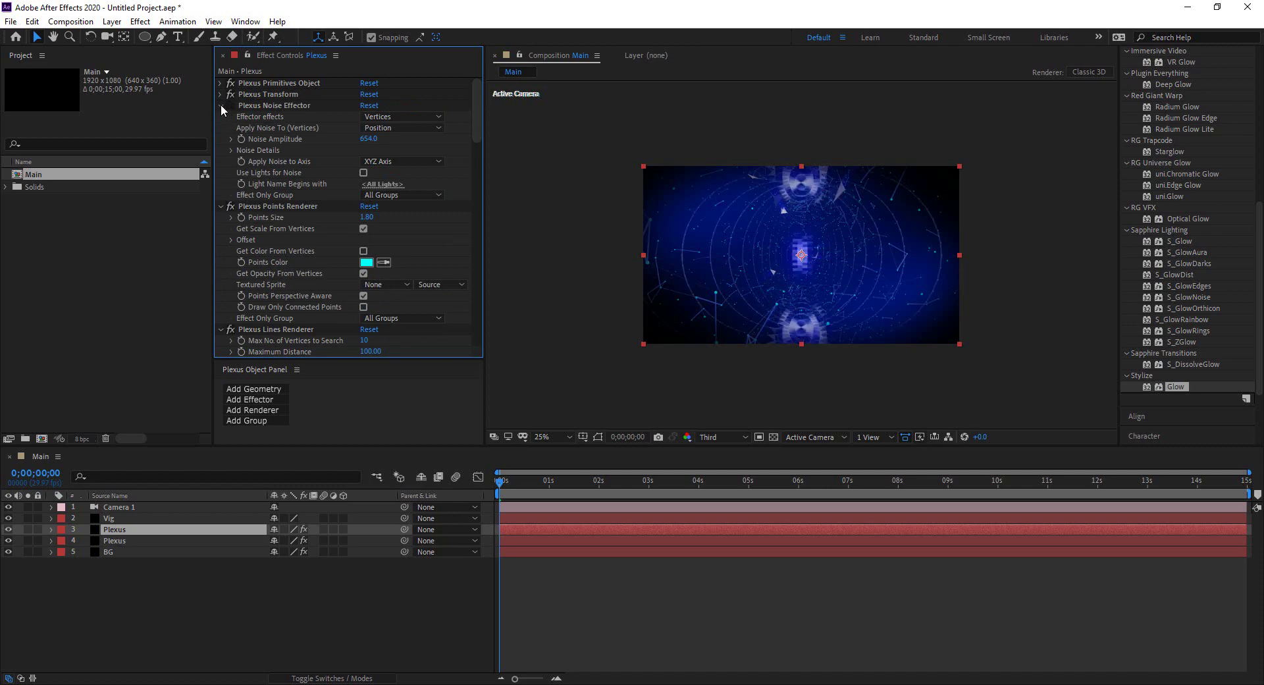
click(217, 104)
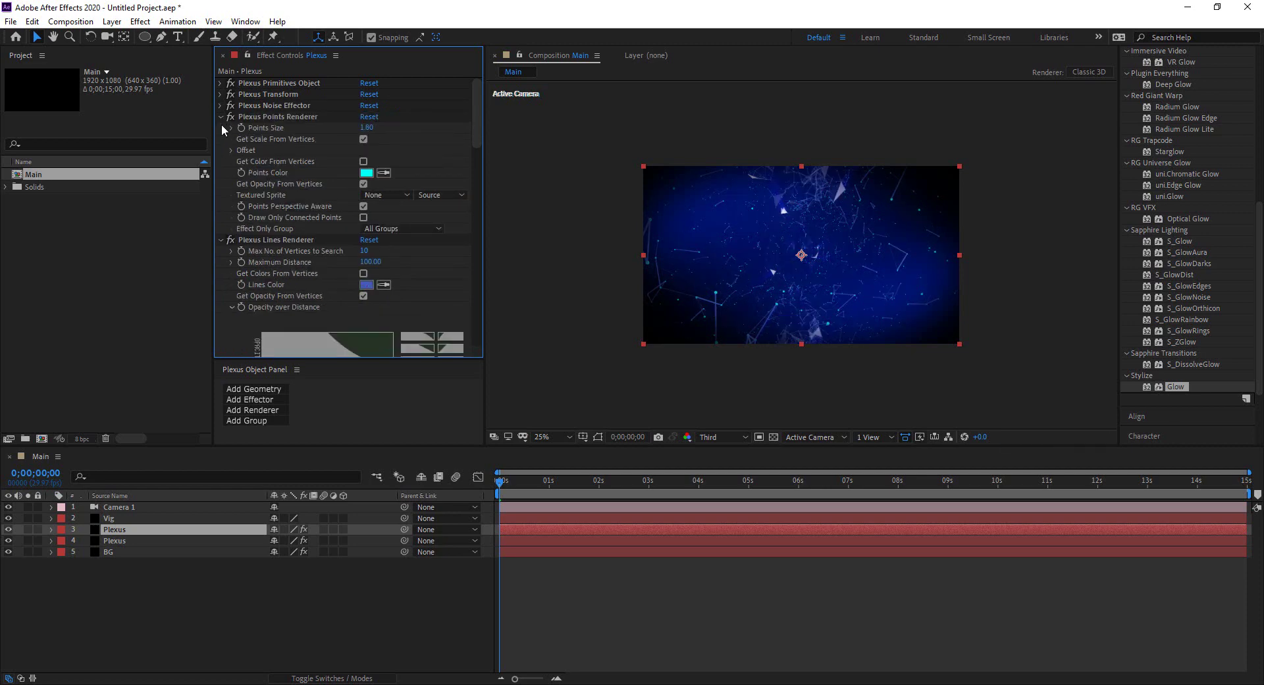
click(223, 119)
click(222, 128)
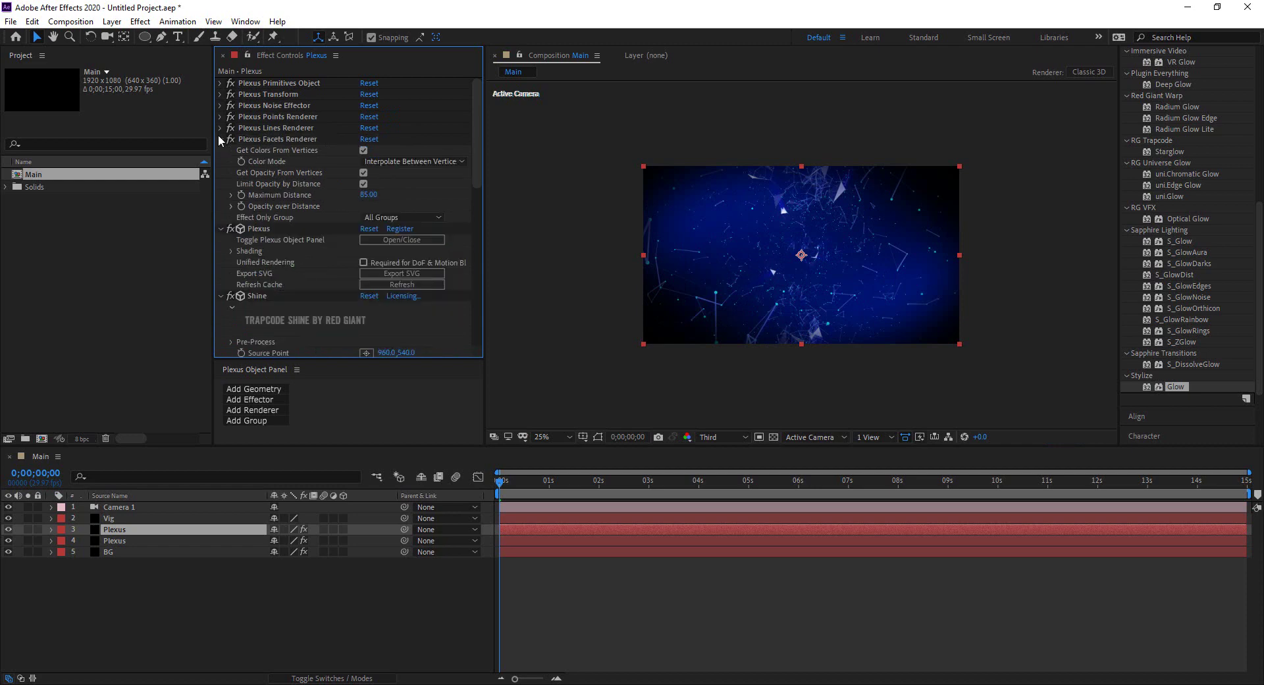
click(221, 139)
click(222, 150)
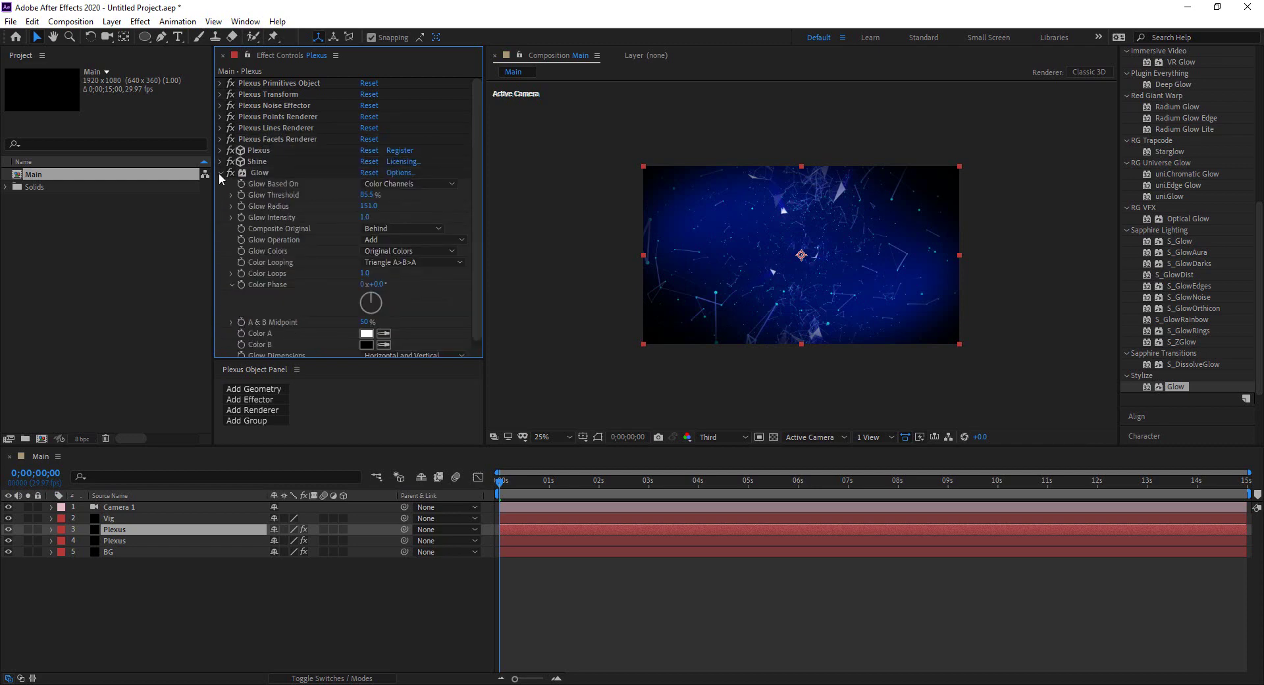
click(220, 162)
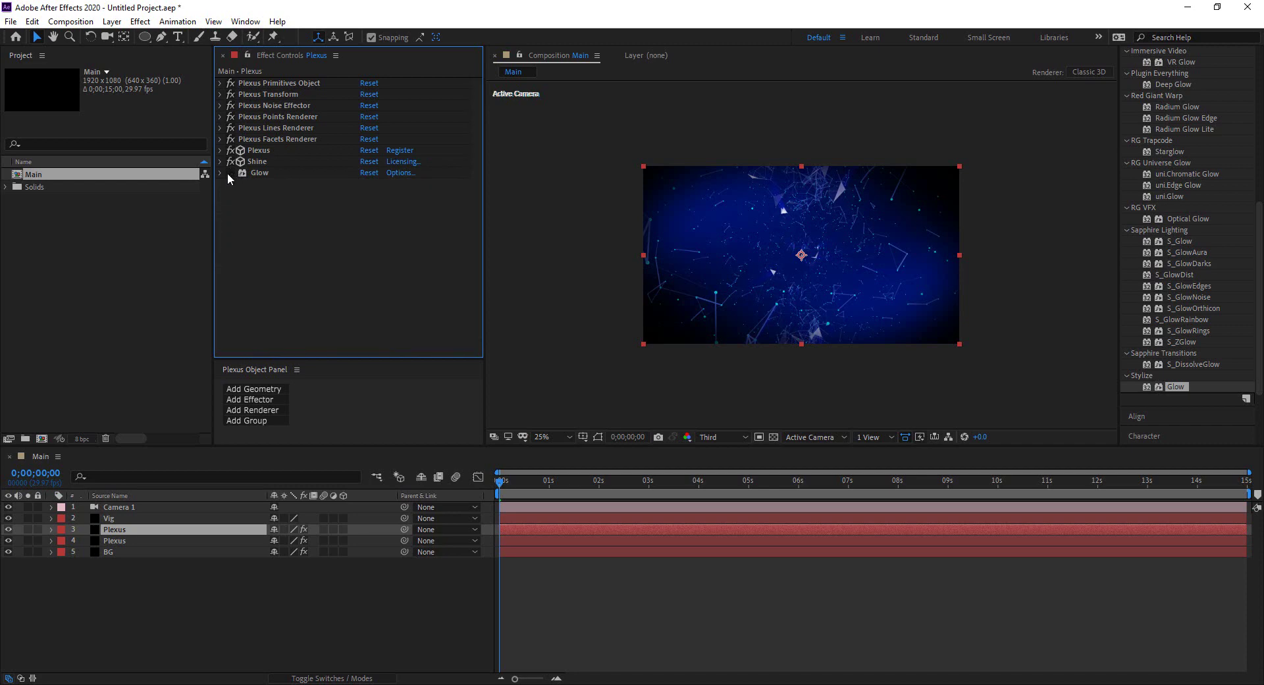
Delete the Glow, Shine, Plexus Facets Renderer and Plexus Lines Renderer effects from the duplicated Plexus layer
click(251, 172)
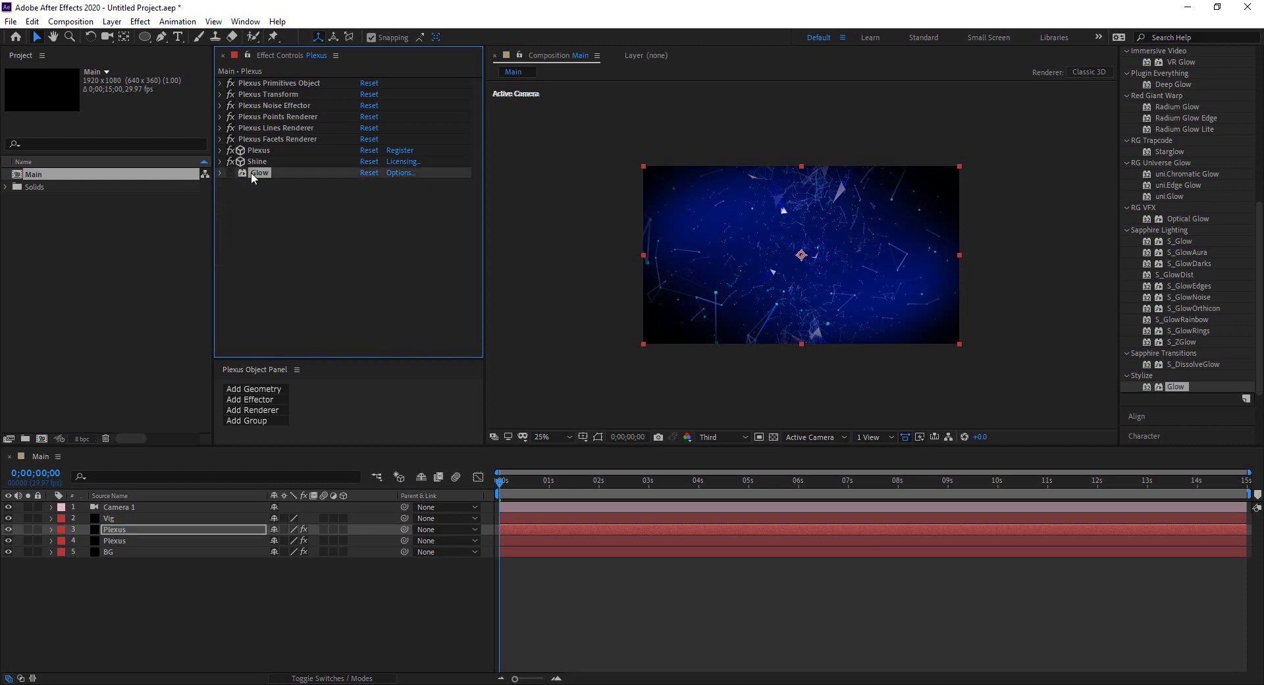
key(Delete)
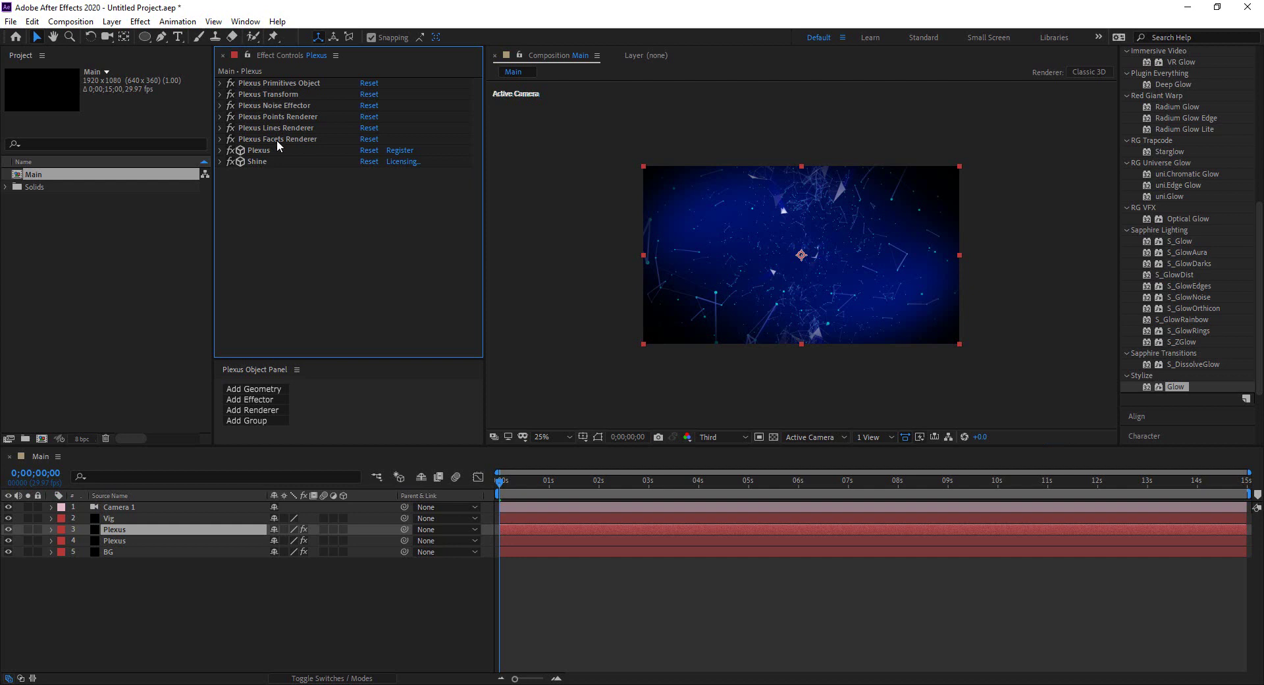
click(270, 167)
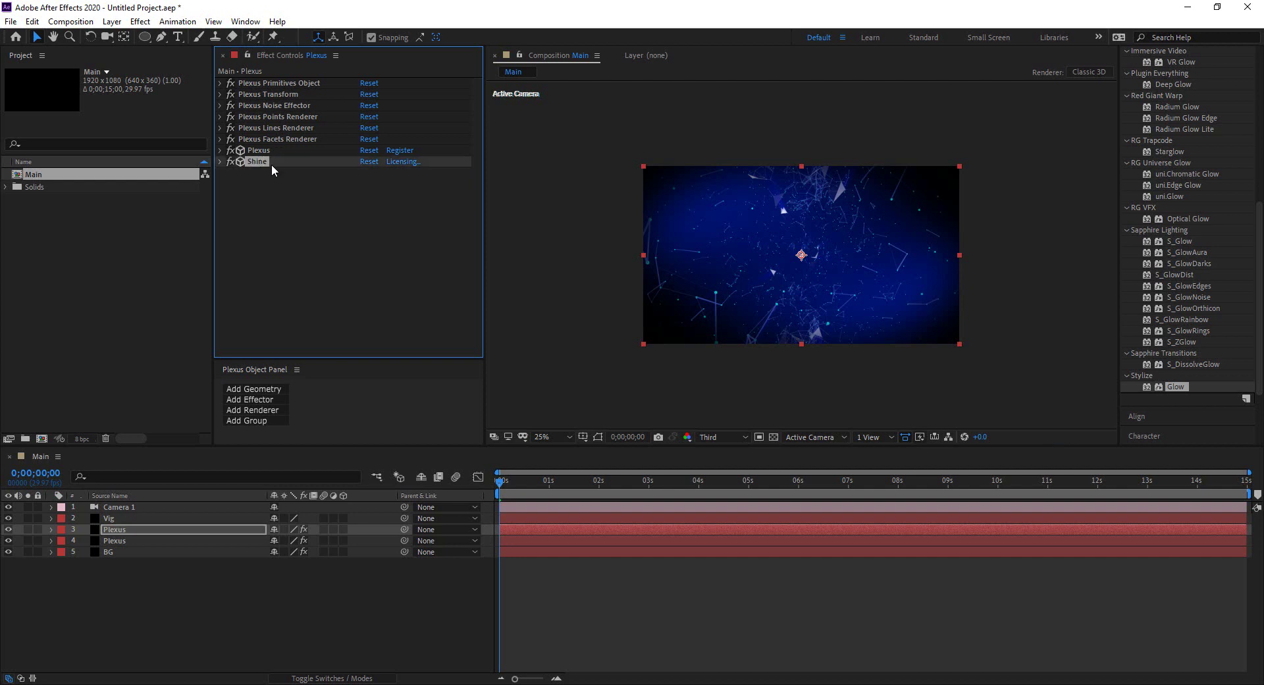
key(Delete)
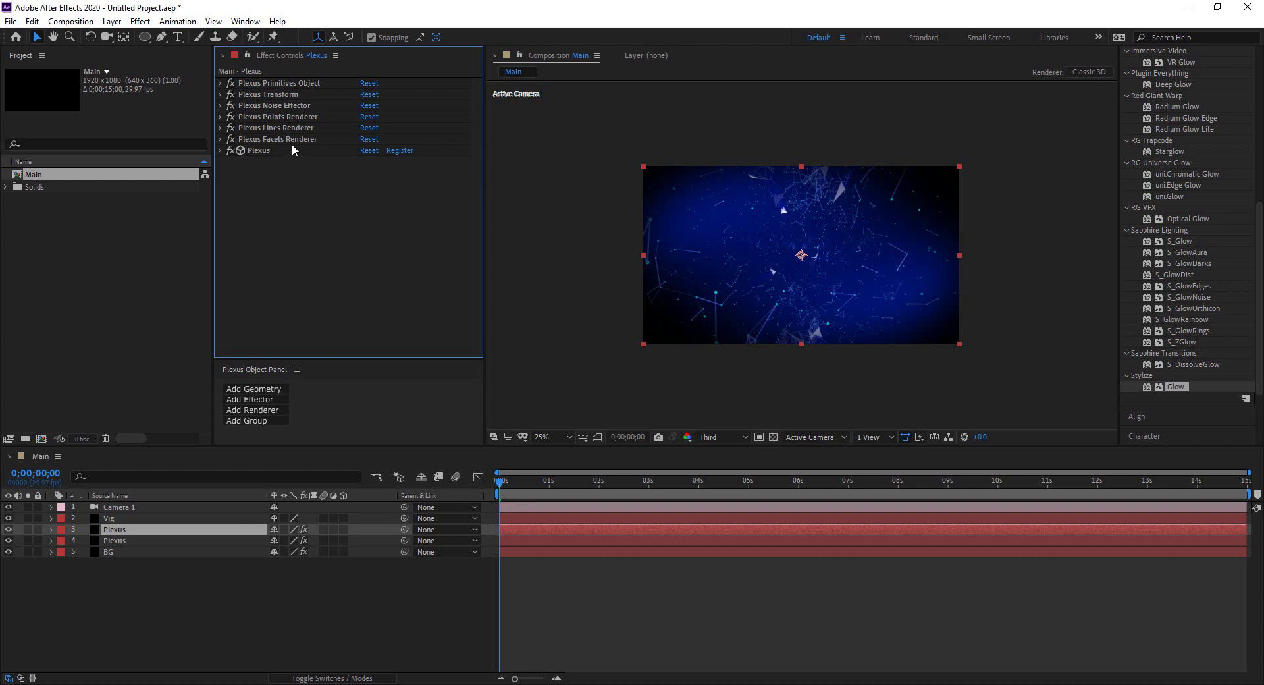
click(284, 141)
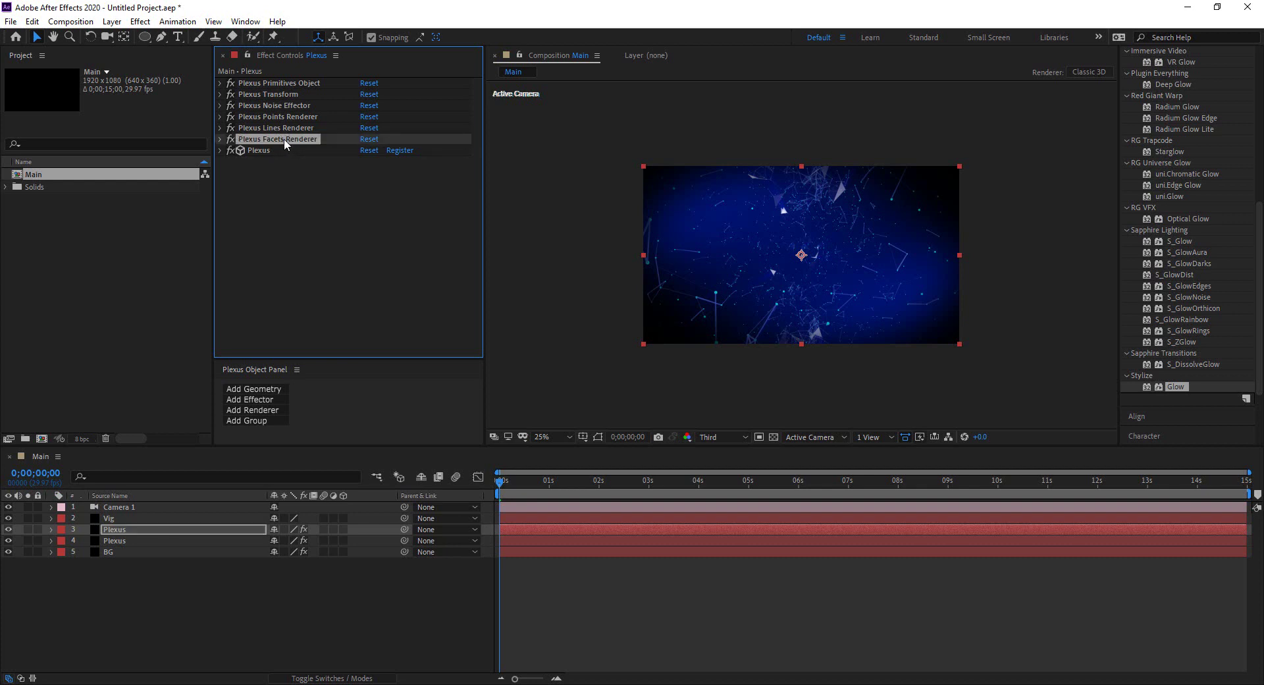
key(Delete)
click(299, 128)
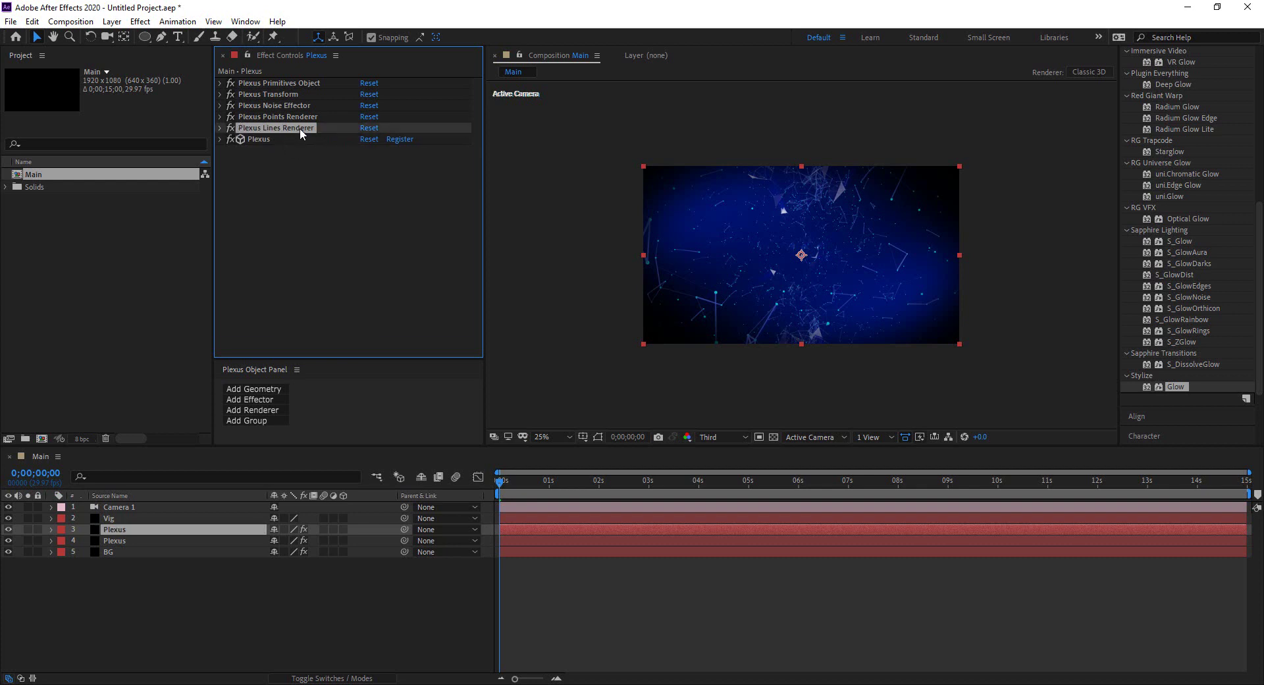
key(Delete)
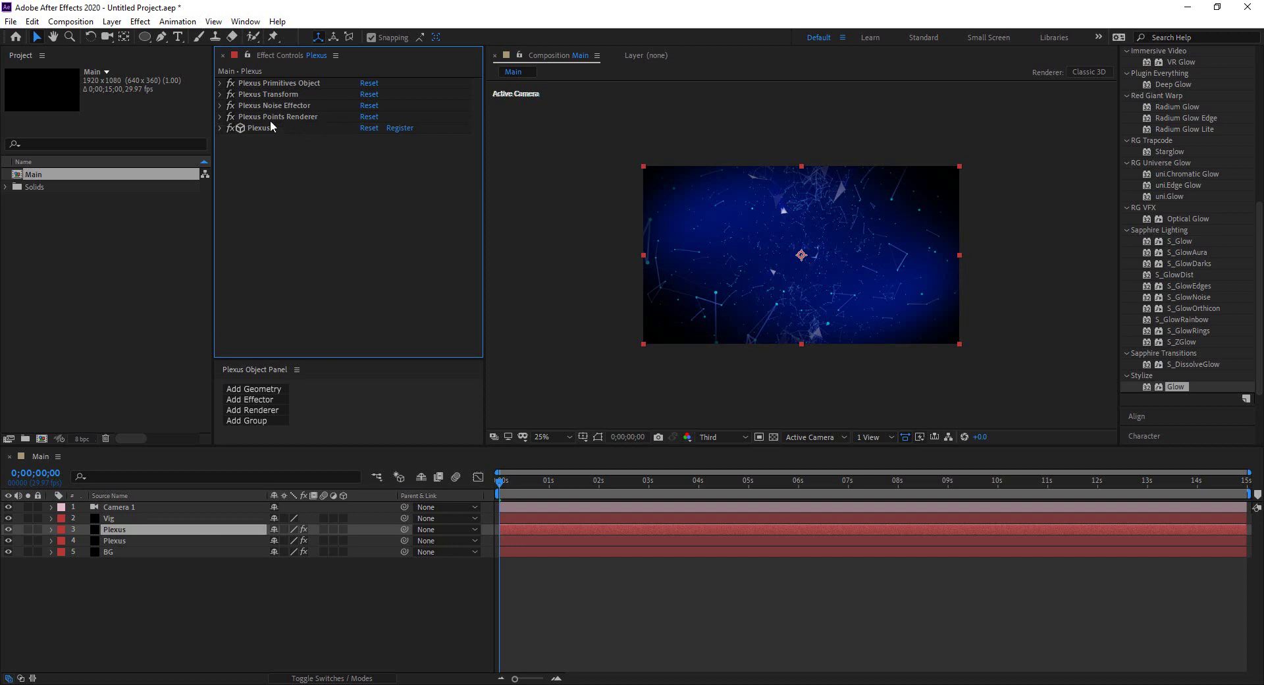
Set the Points Size of the duplicated layer's Plexus Points Renderer to 3.80
click(277, 118)
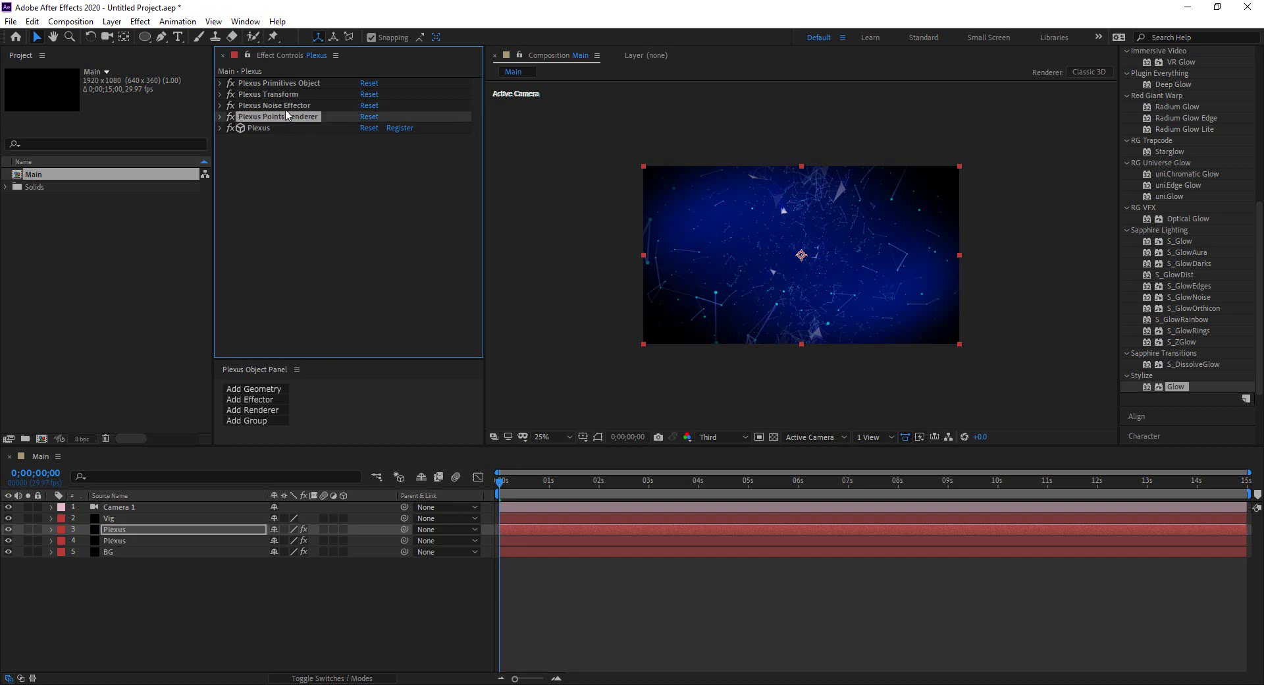
click(220, 117)
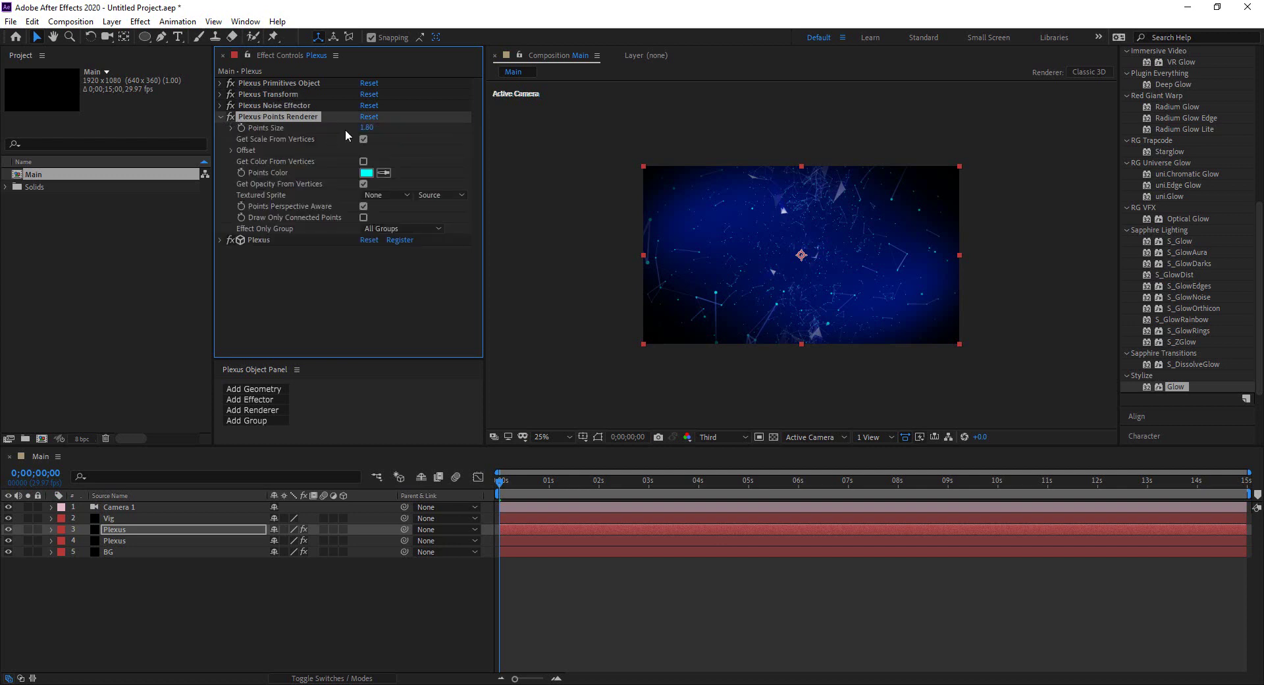
drag(369, 129, 393, 126)
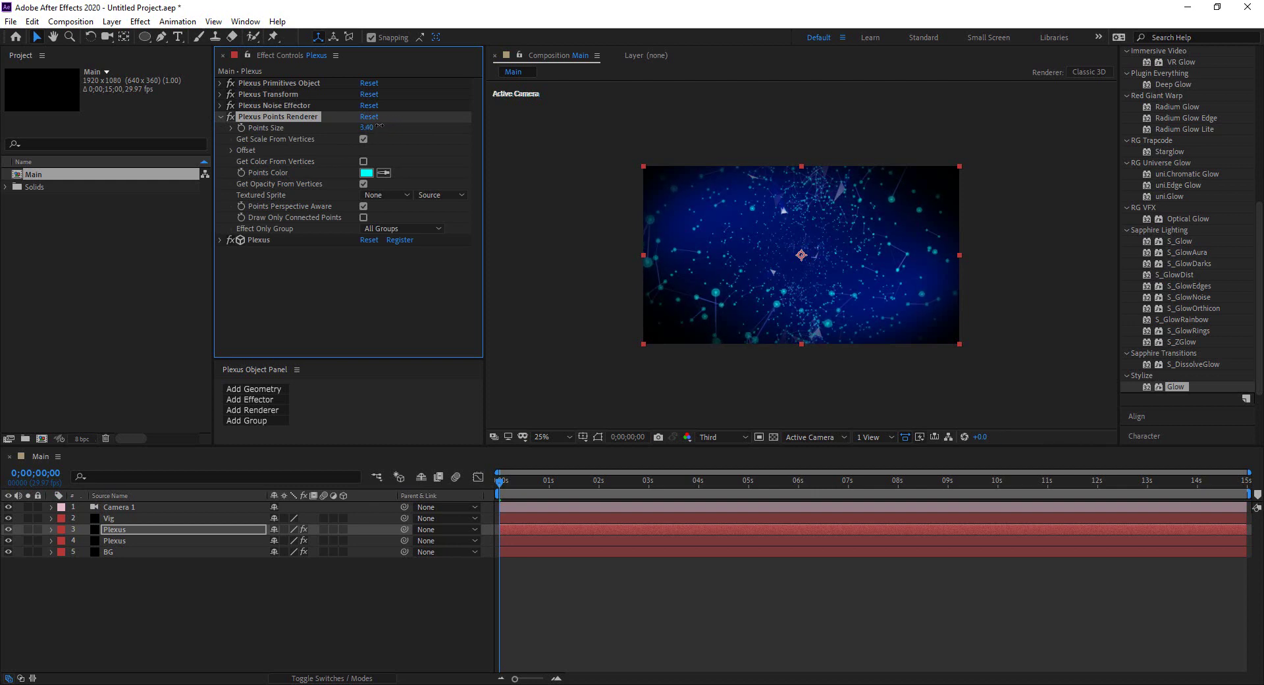
drag(397, 126, 391, 126)
Change the Points Color of the duplicated Plexus layer to a dark teal
click(366, 173)
click(181, 160)
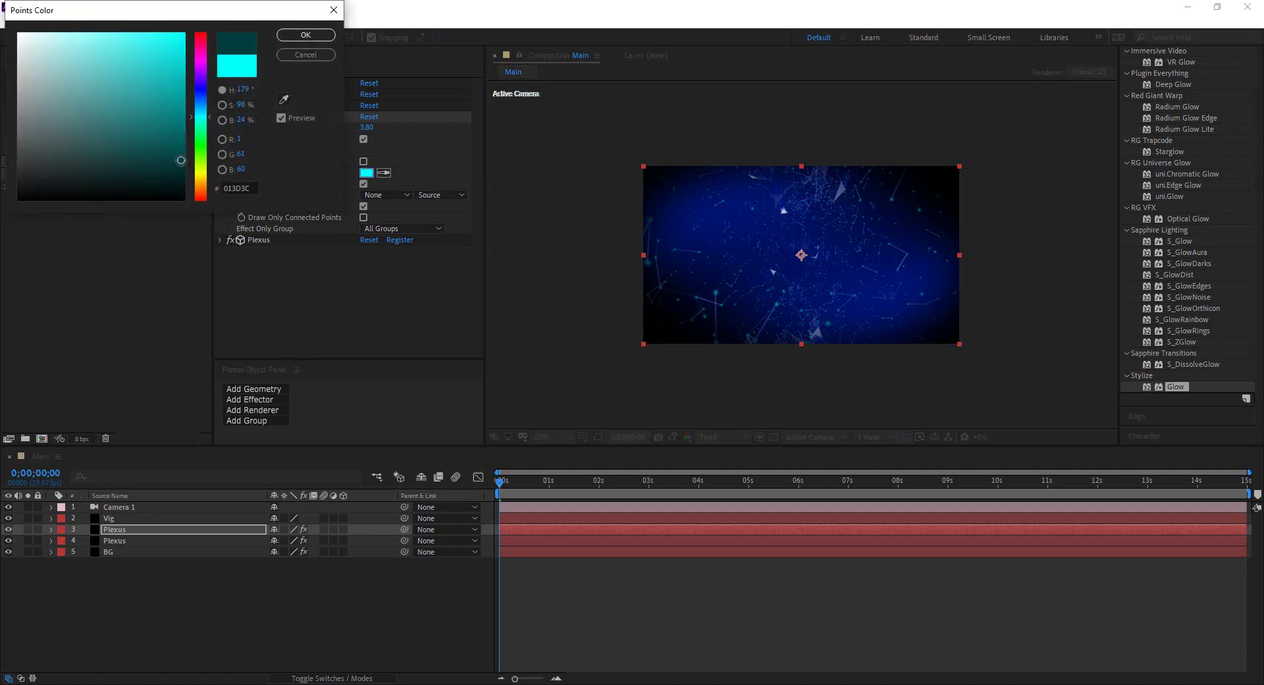
drag(181, 160, 181, 130)
click(305, 35)
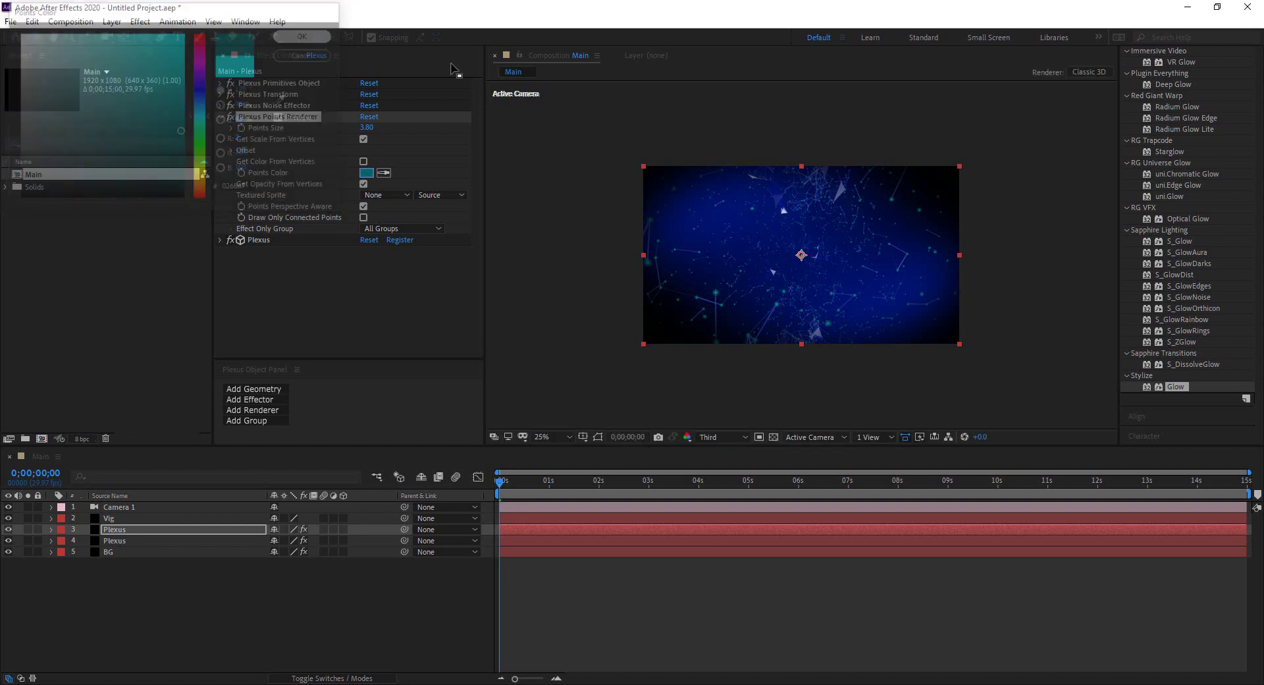
Set the Points Color of the duplicated Plexus layer to blue 004CA1 and collapse the Plexus Points Renderer
click(367, 173)
mouse_move(198, 108)
mouse_down()
mouse_move(201, 93)
mouse_move(118, 132)
mouse_move(96, 96)
mouse_move(145, 53)
mouse_move(131, 122)
mouse_move(109, 108)
mouse_move(160, 142)
mouse_move(156, 97)
mouse_move(160, 113)
mouse_move(201, 120)
mouse_move(179, 142)
mouse_move(168, 135)
mouse_move(202, 96)
mouse_move(180, 109)
mouse_move(187, 94)
mouse_up()
click(201, 123)
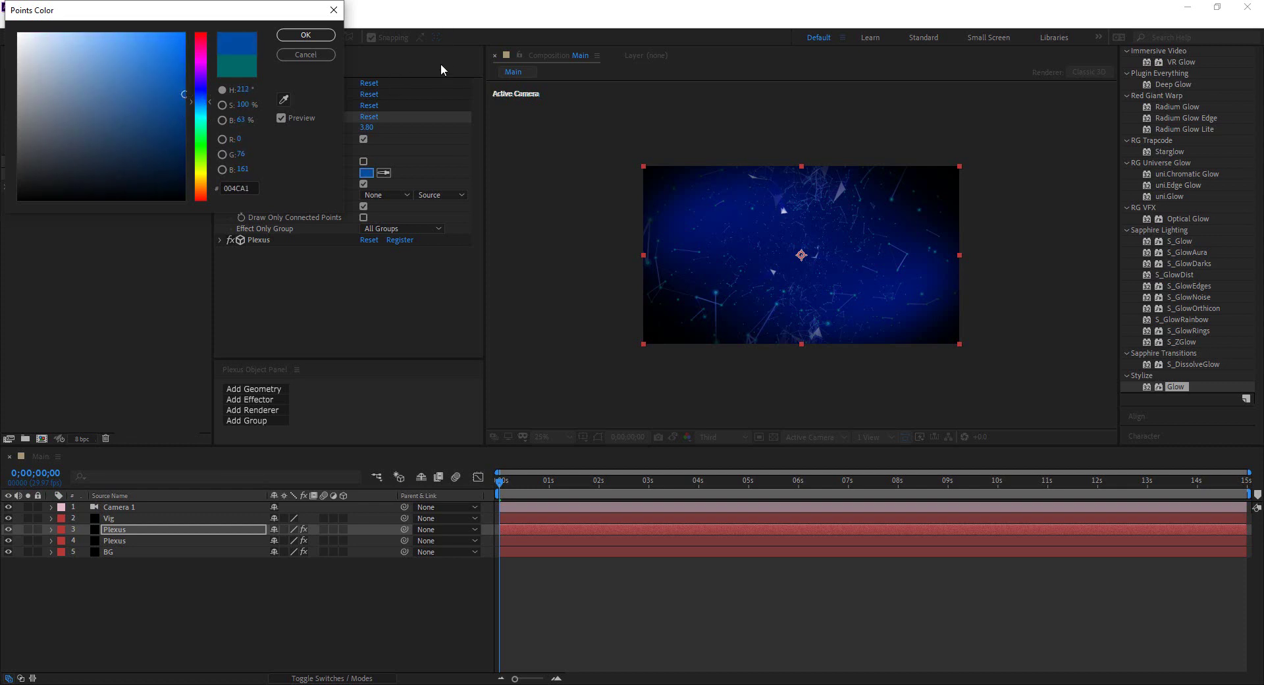
click(306, 35)
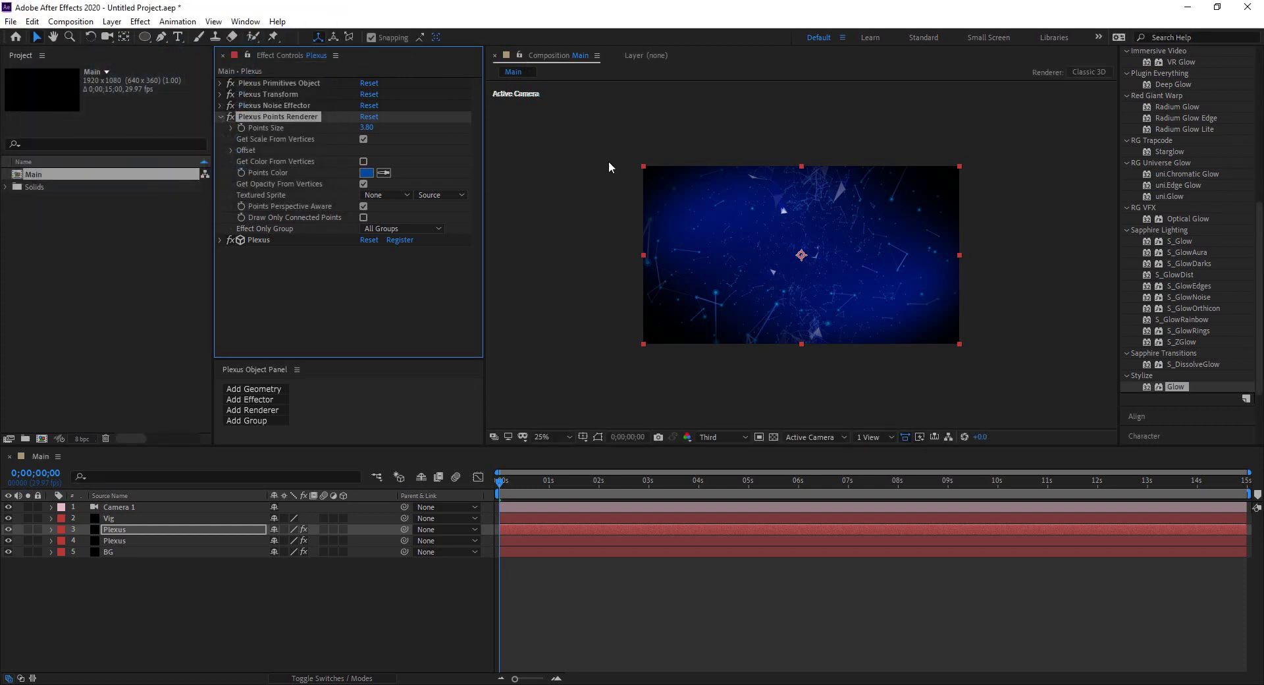
click(220, 116)
Adjust the Noise Amplitude of the duplicated layer's Plexus Noise Effector to offset its points from the original's, and collapse the effector
click(221, 106)
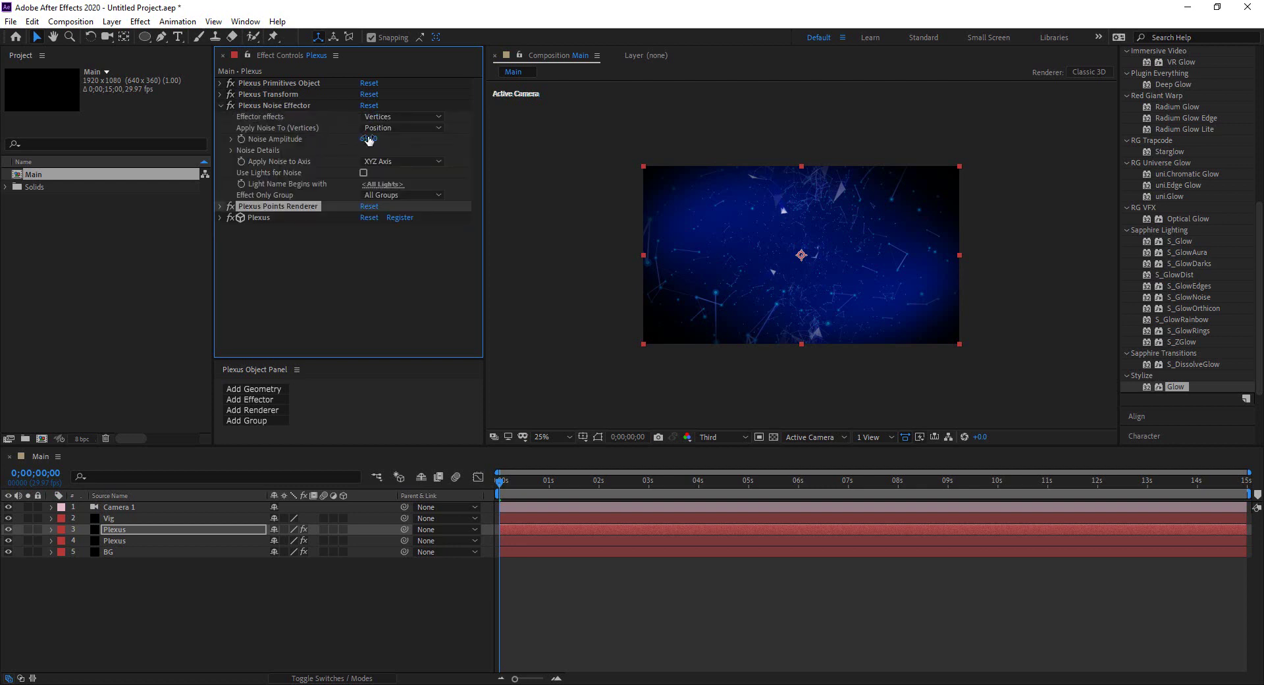
drag(387, 139, 659, 129)
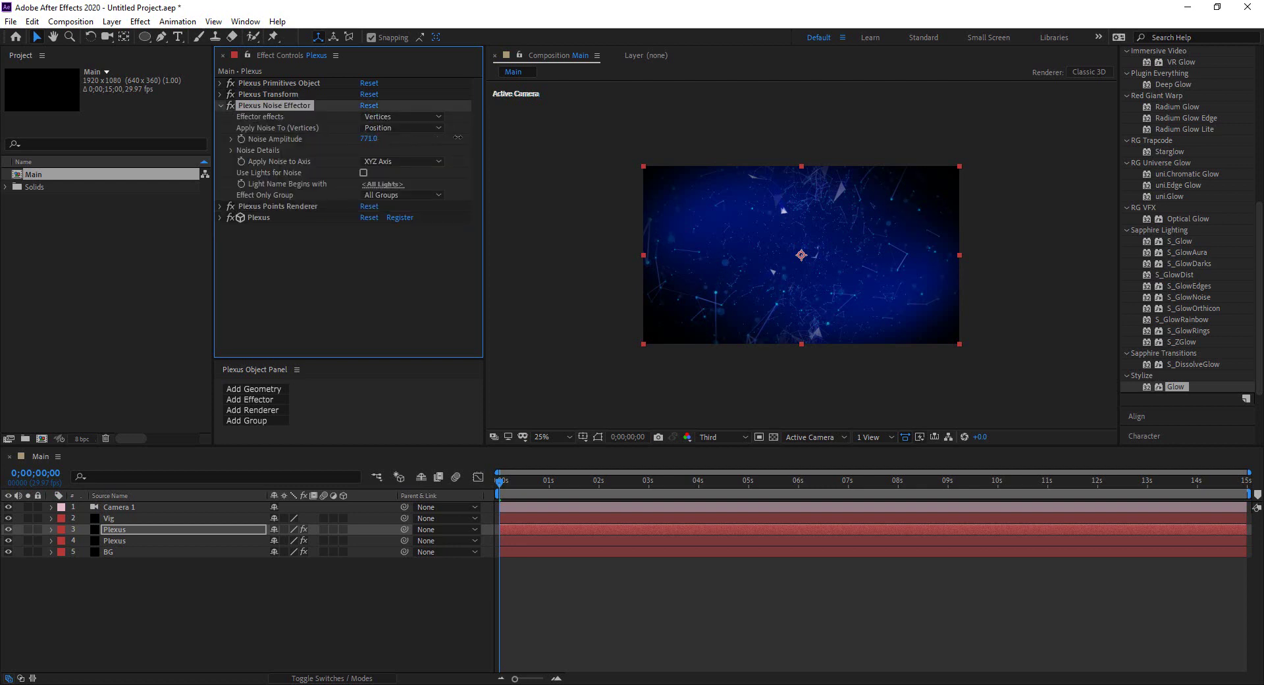
drag(434, 138, 253, 136)
drag(394, 129, 351, 131)
drag(368, 139, 333, 138)
click(220, 105)
click(312, 185)
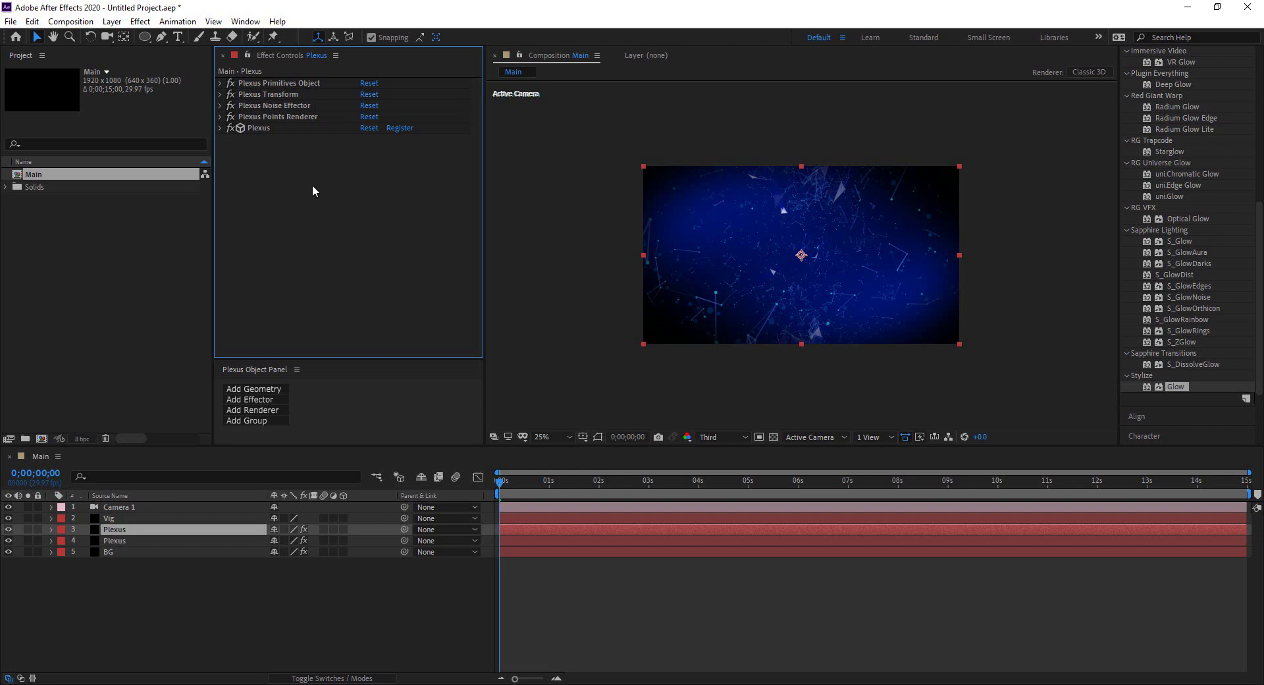
Create a null object in the Main composition and make it a 3D layer
click(123, 531)
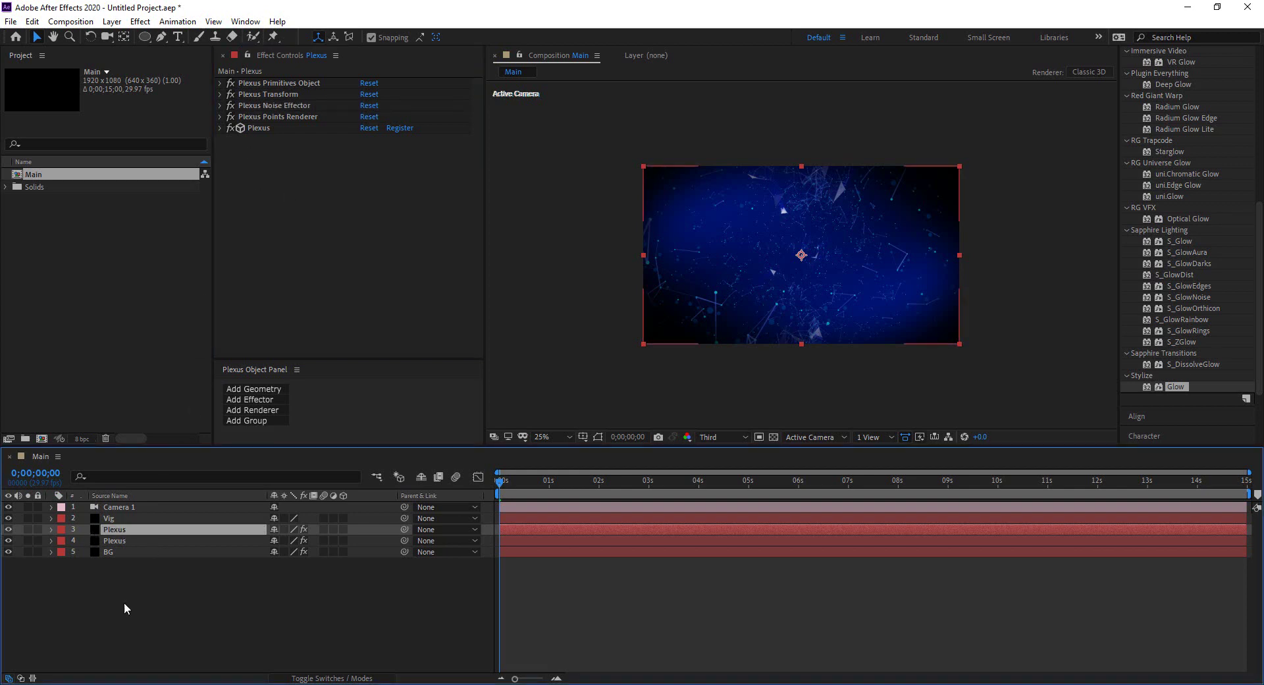
click(182, 625)
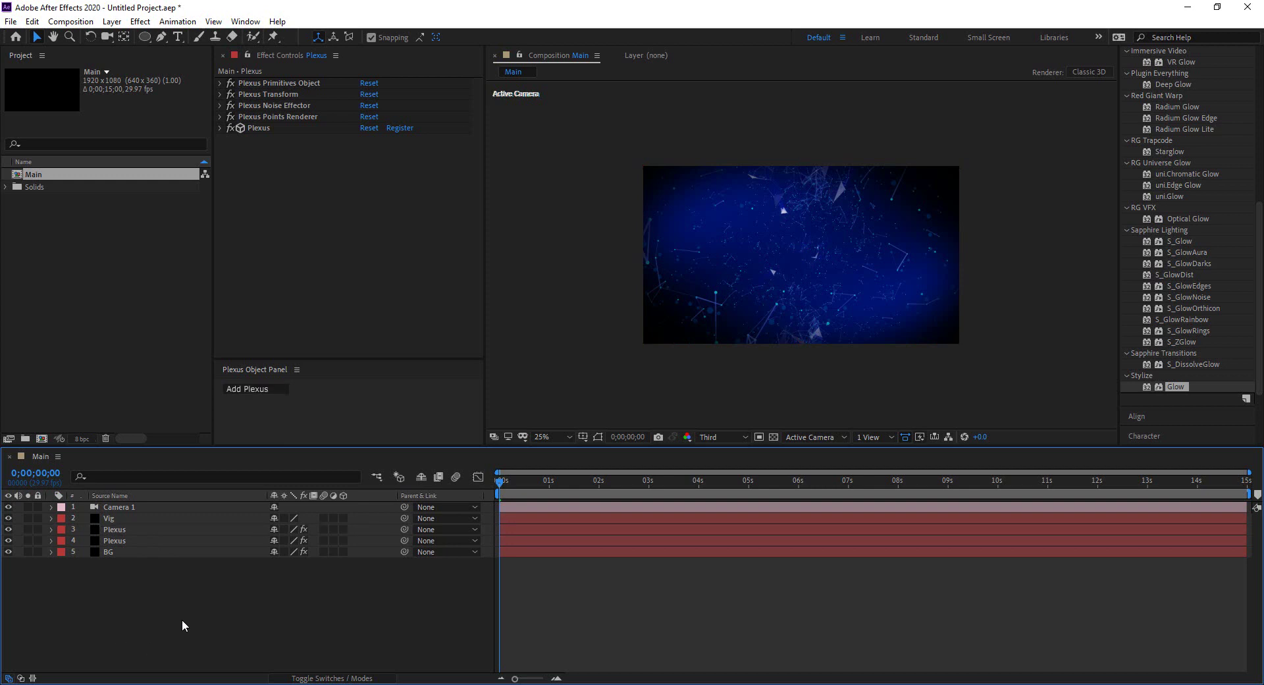
right_click(182, 619)
mouse_move(259, 482)
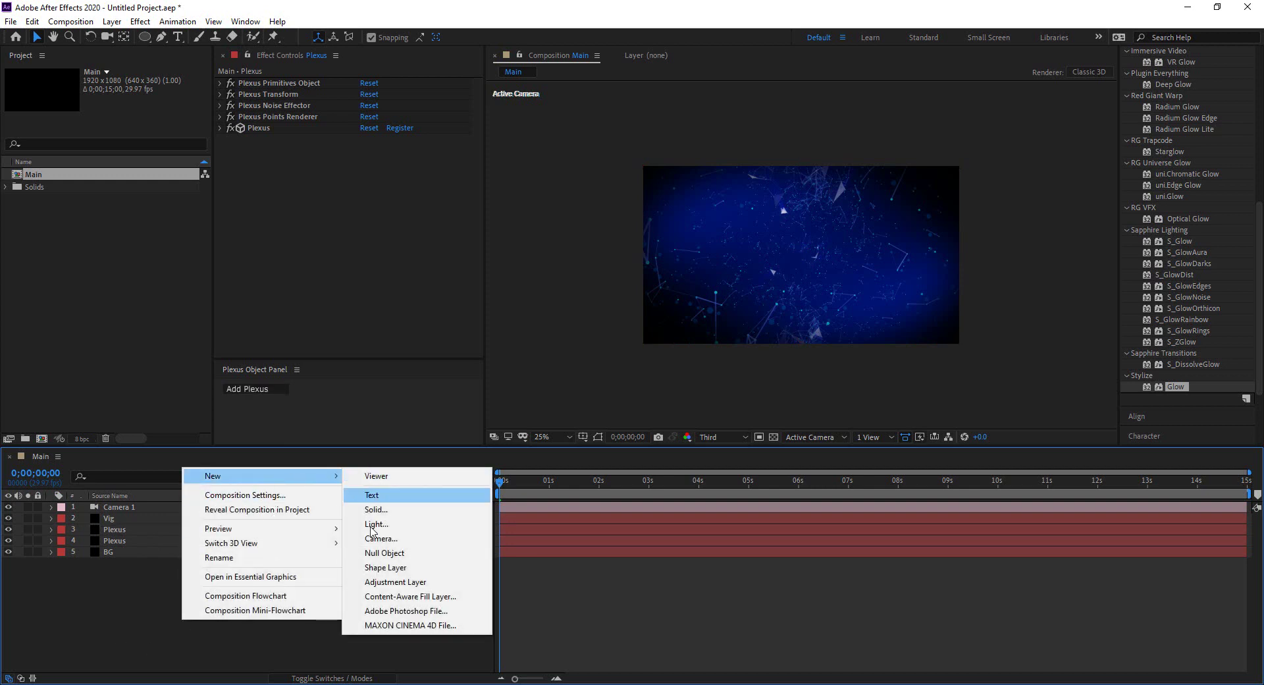
click(415, 556)
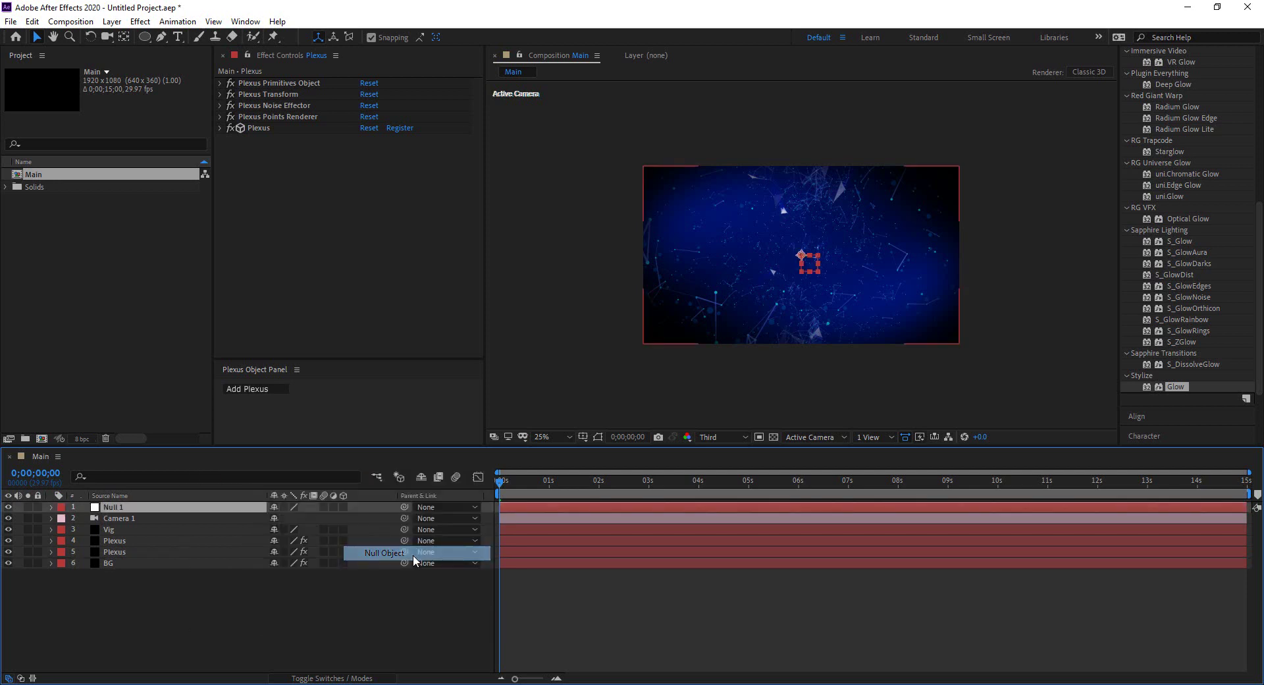
click(344, 505)
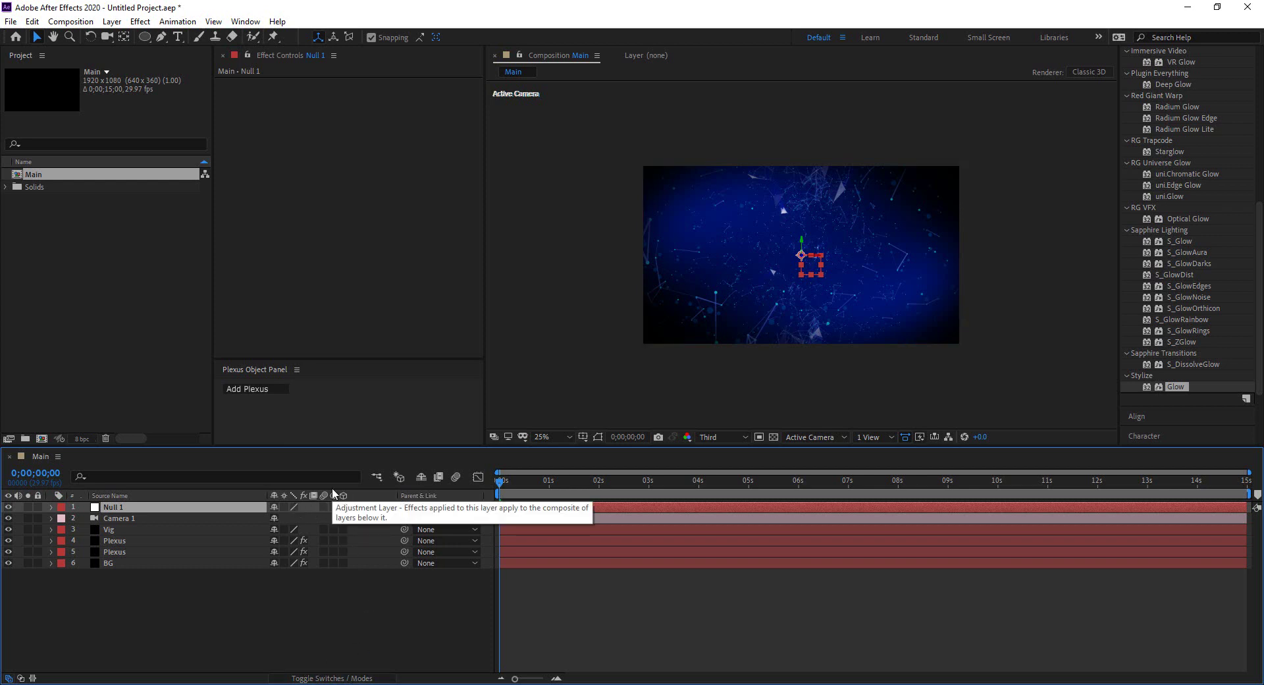
key(F4)
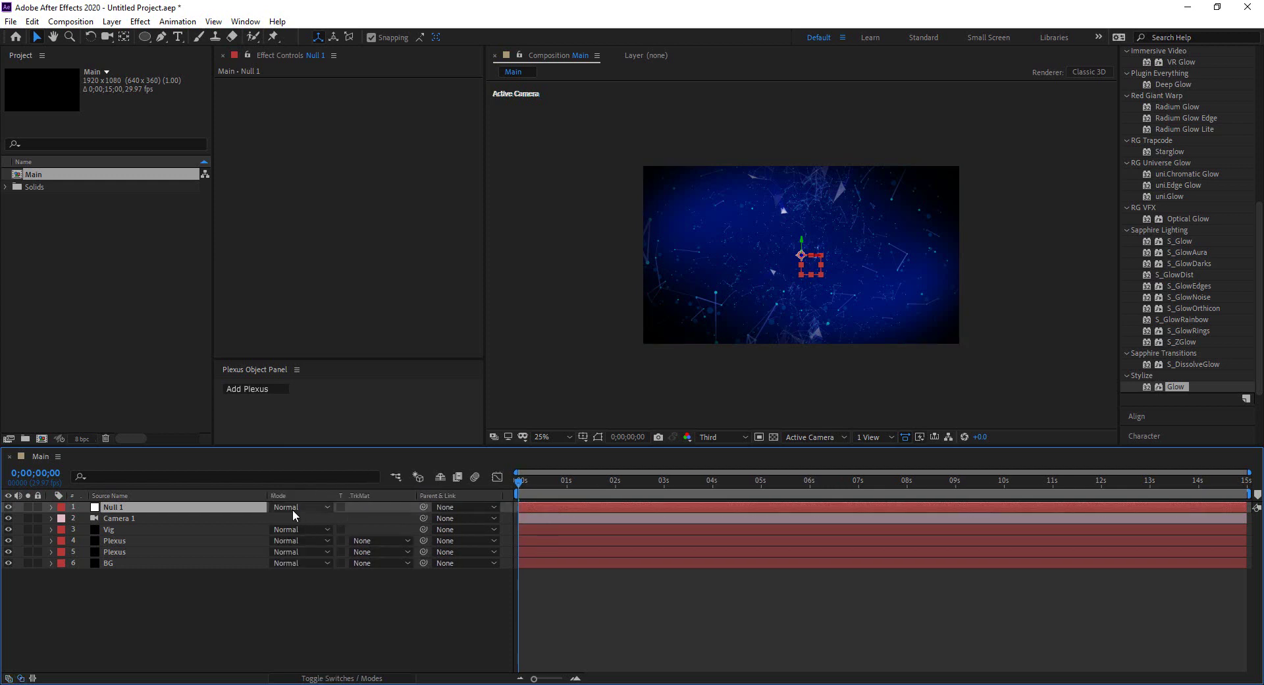
click(318, 503)
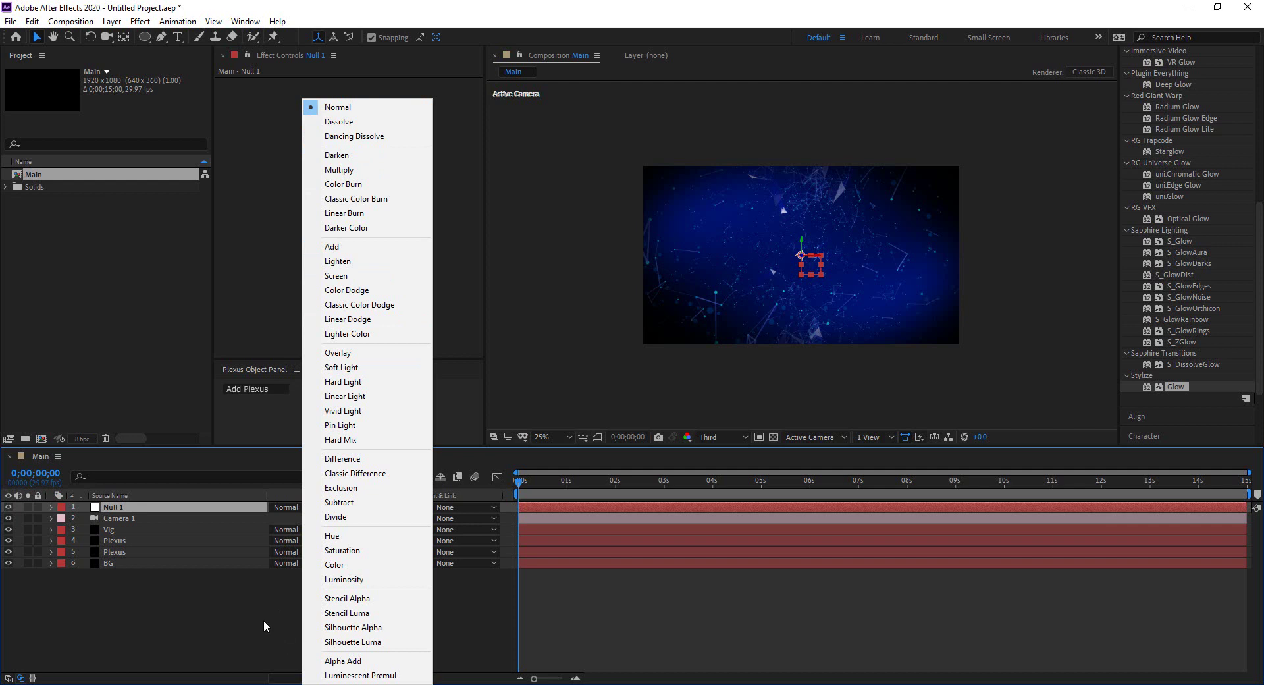
click(244, 632)
key(F4)
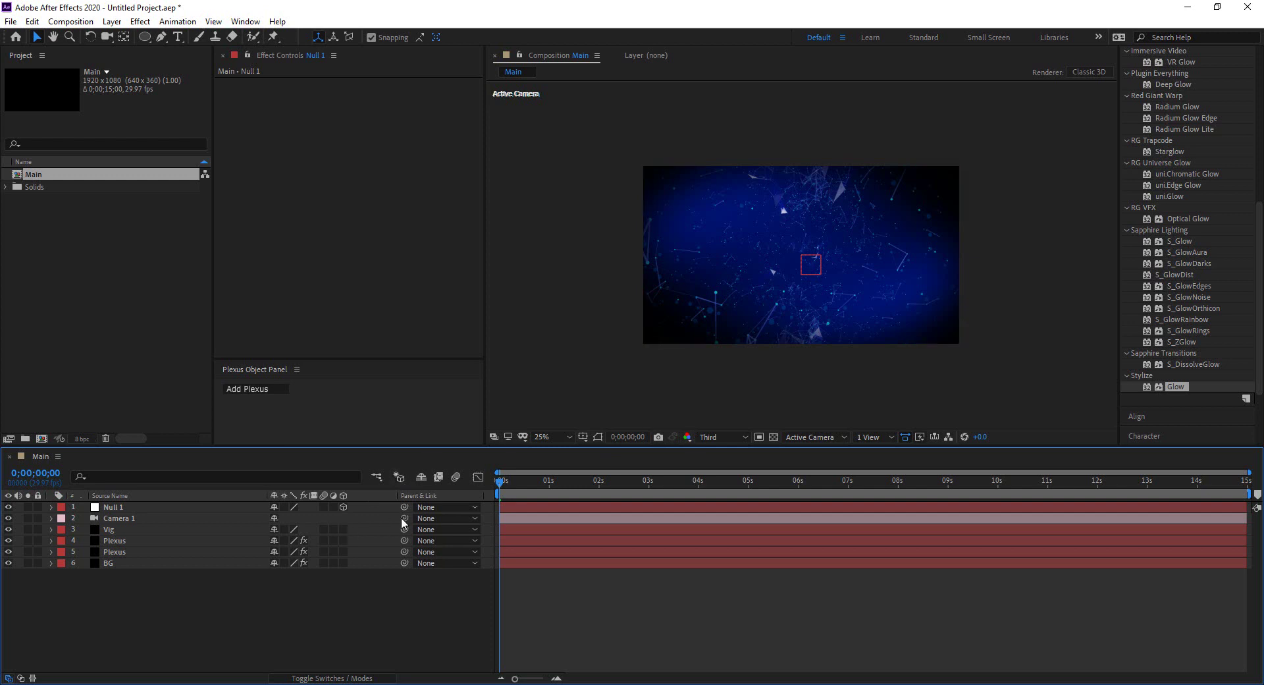
Parent Camera 1 to the Null 1 layer
click(234, 518)
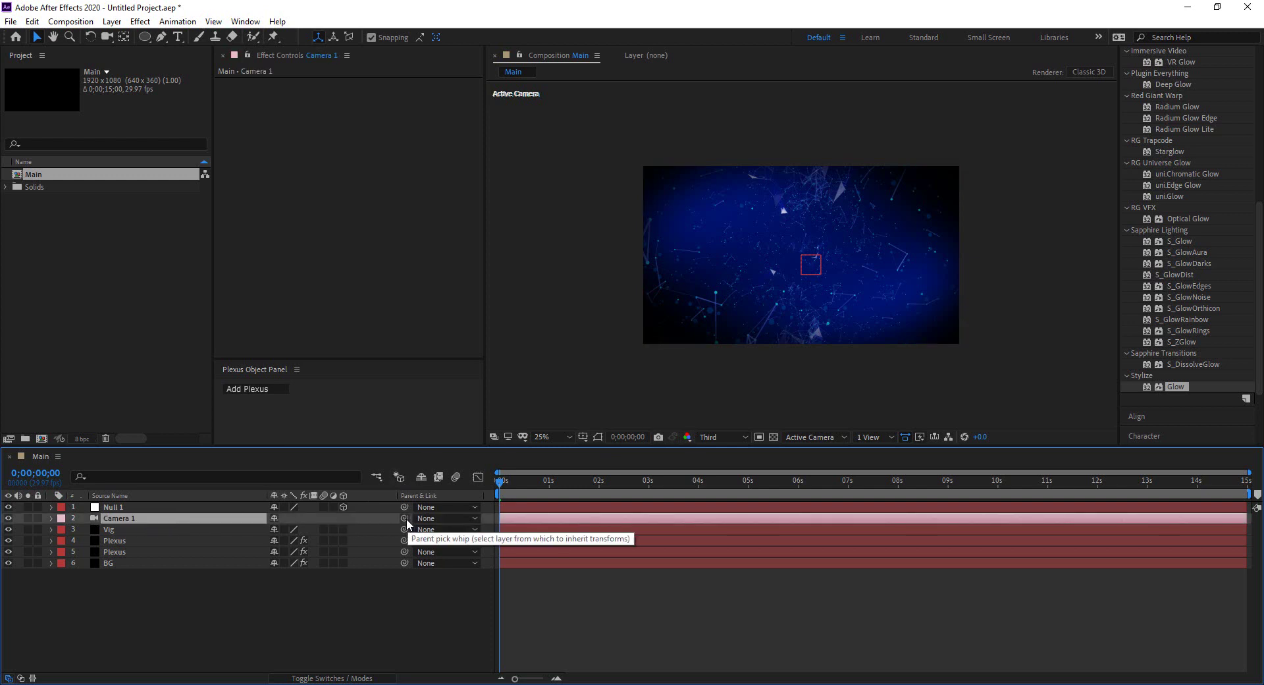
drag(407, 521, 166, 511)
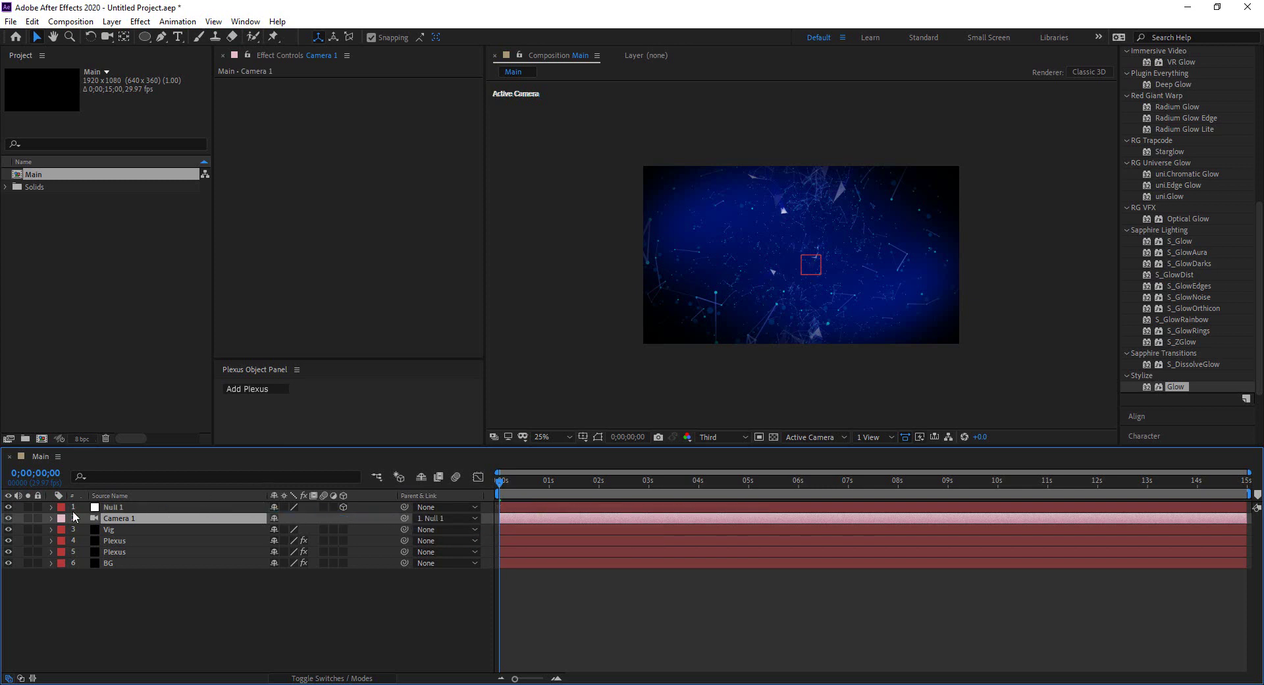
Set Null 1's Z position to -495 and add a Position keyframe at the start of the composition
click(113, 511)
key(p)
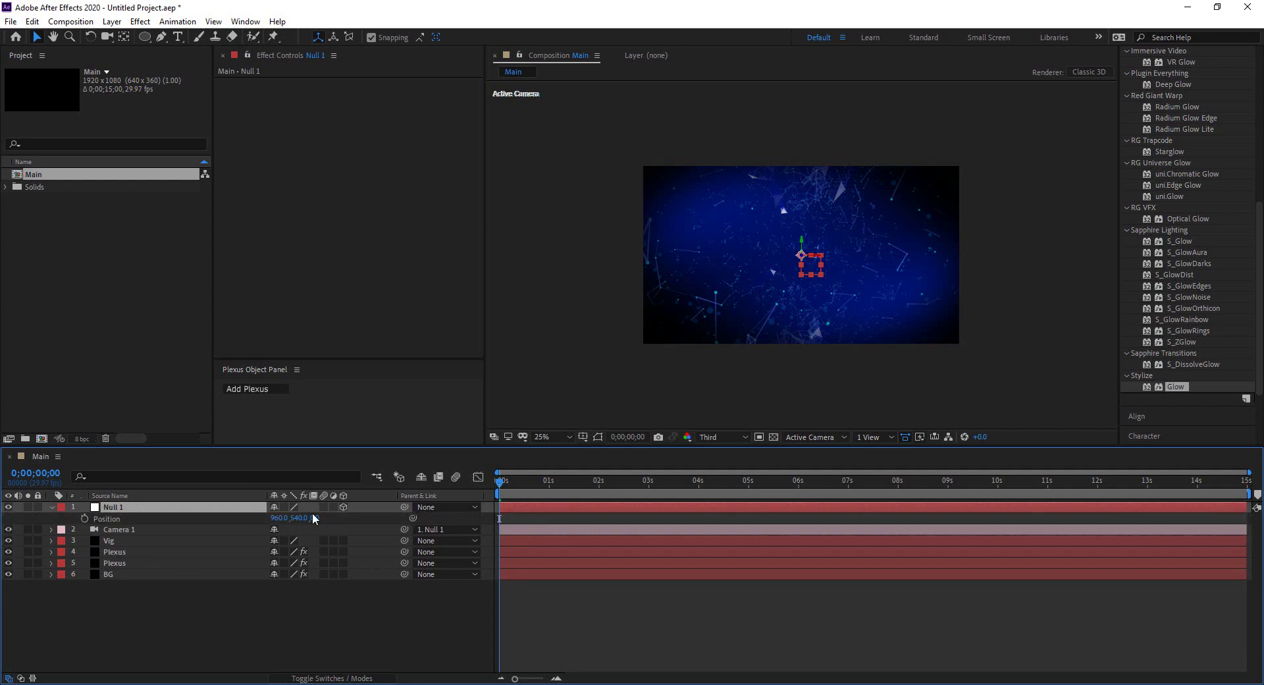
drag(314, 518, 0, 525)
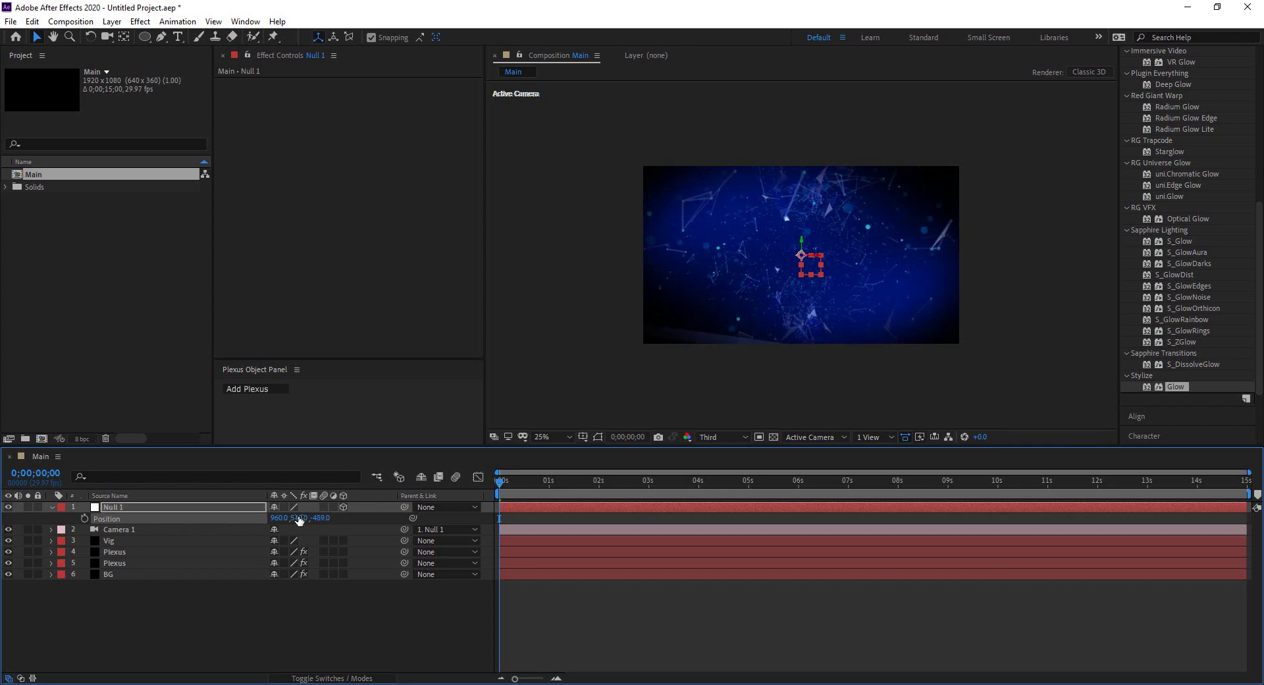
mouse_move(324, 518)
mouse_down()
mouse_move(262, 521)
mouse_move(319, 517)
mouse_up()
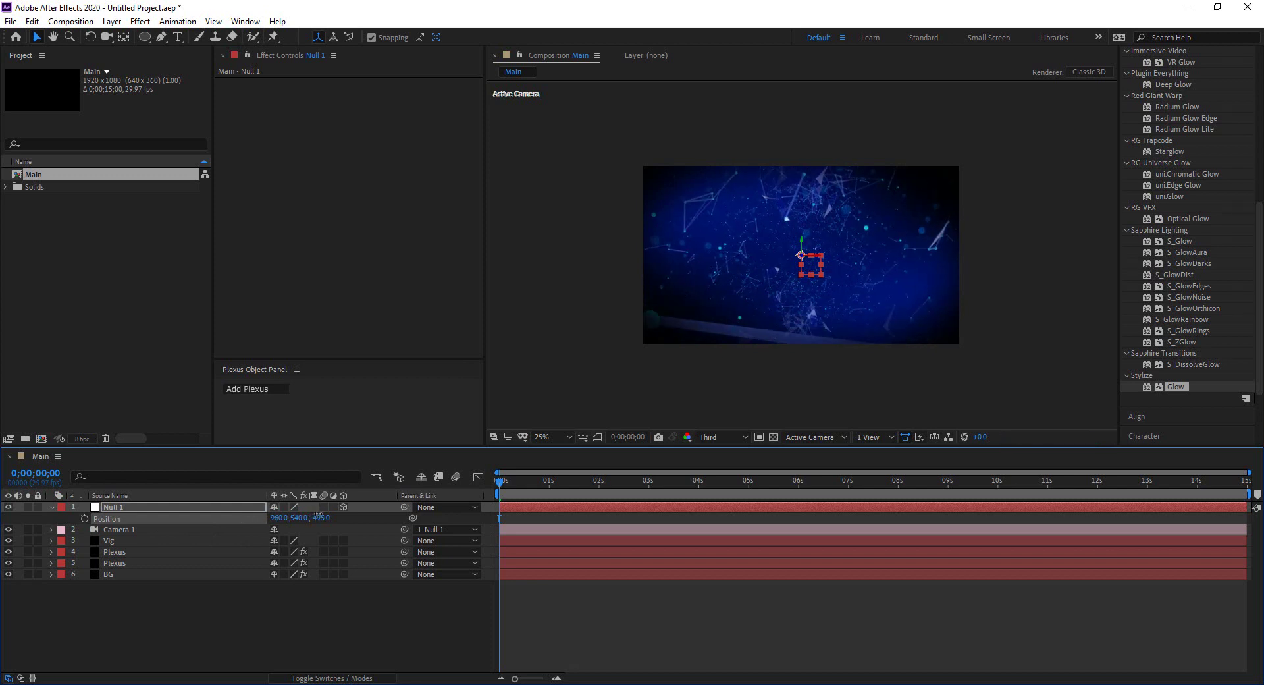
click(83, 518)
Keyframe Null 1's Z position at 1284 at 0;00;14;29 and return to the start of the timeline
drag(502, 488, 1245, 481)
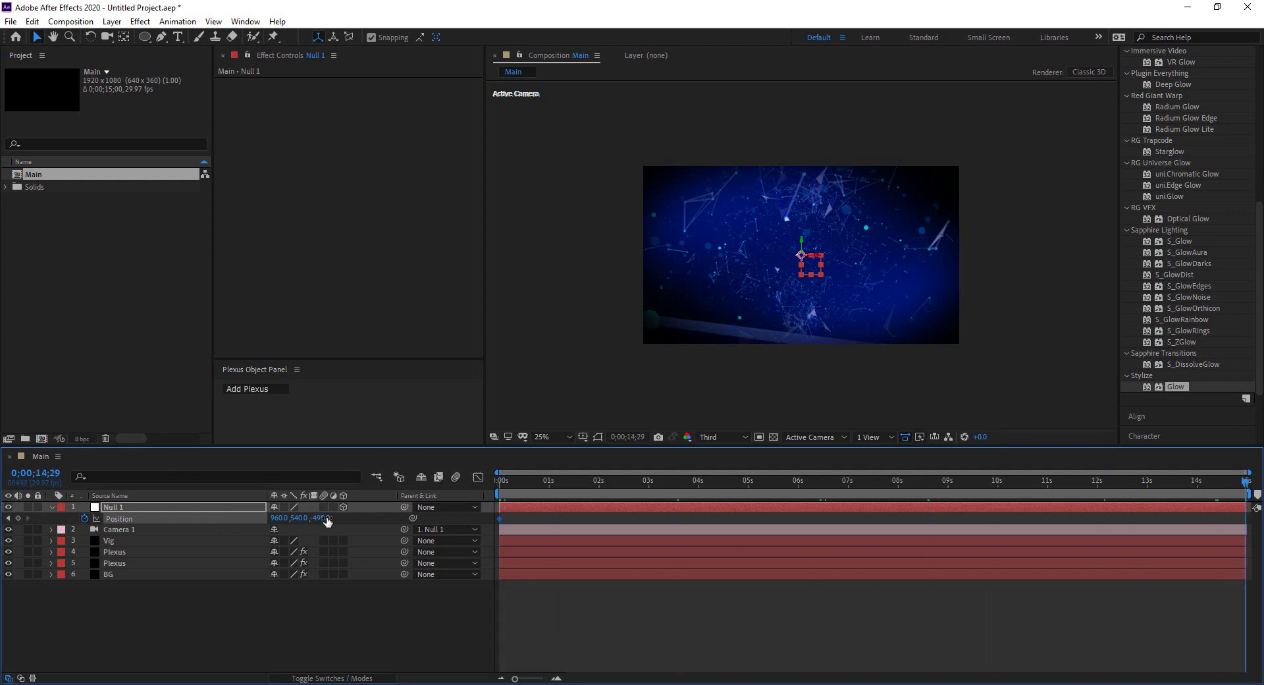
drag(327, 521, 1263, 506)
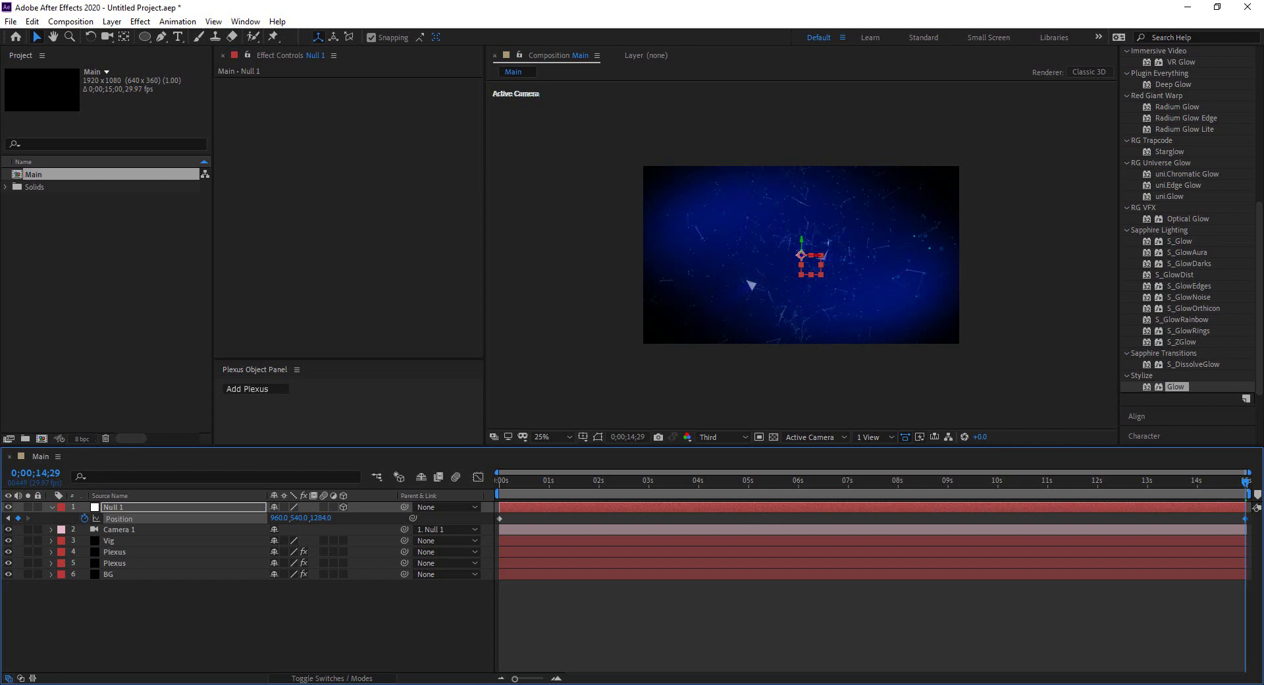
drag(1246, 486, 440, 519)
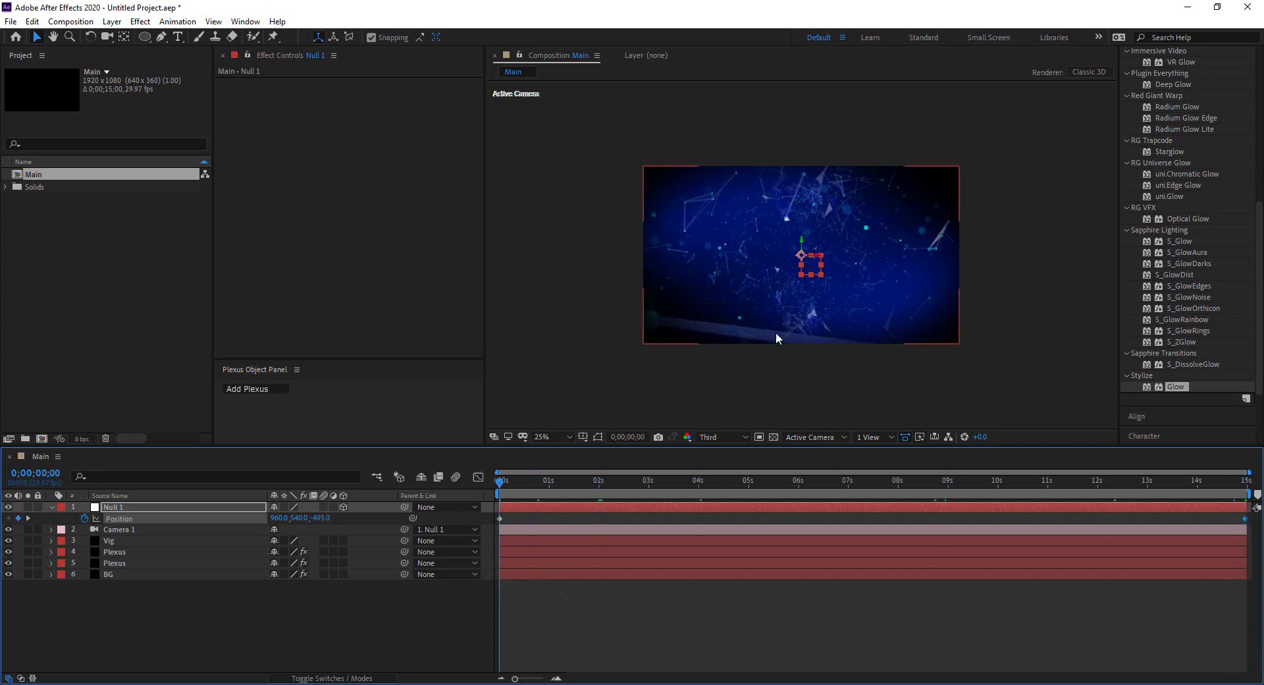
Review the camera move across the whole timeline at Full preview resolution and restore the resolution to Third
click(722, 443)
click(718, 468)
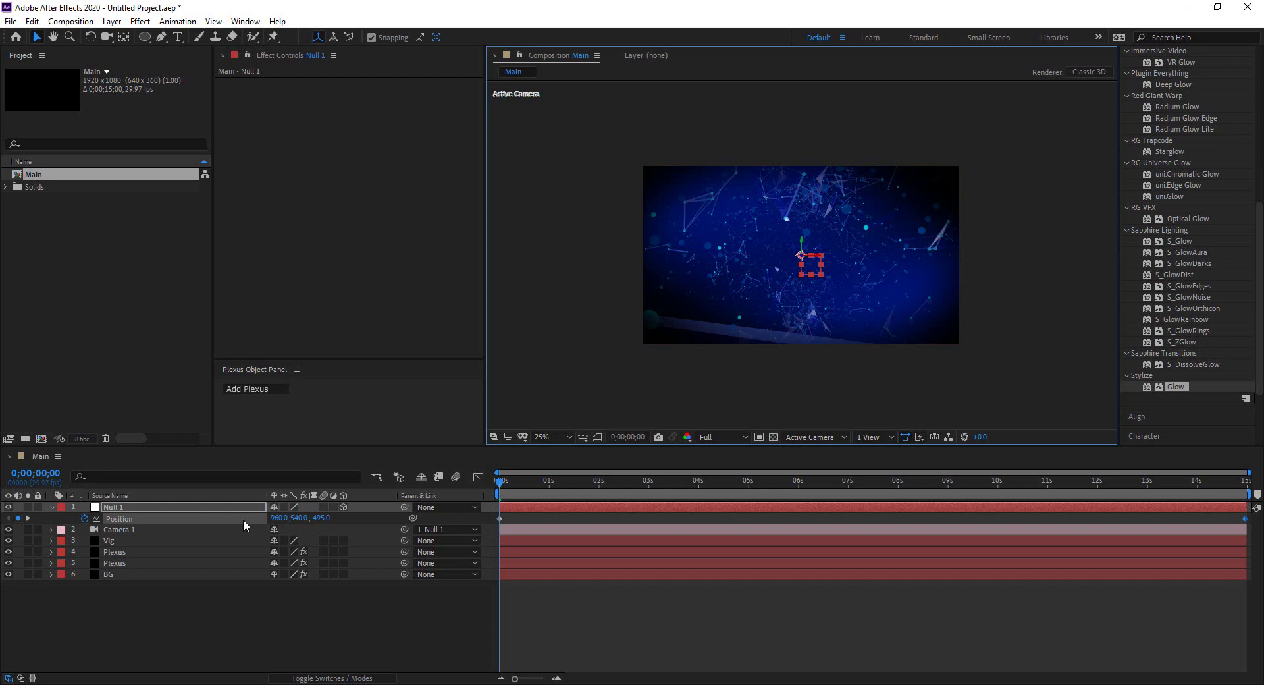
click(125, 563)
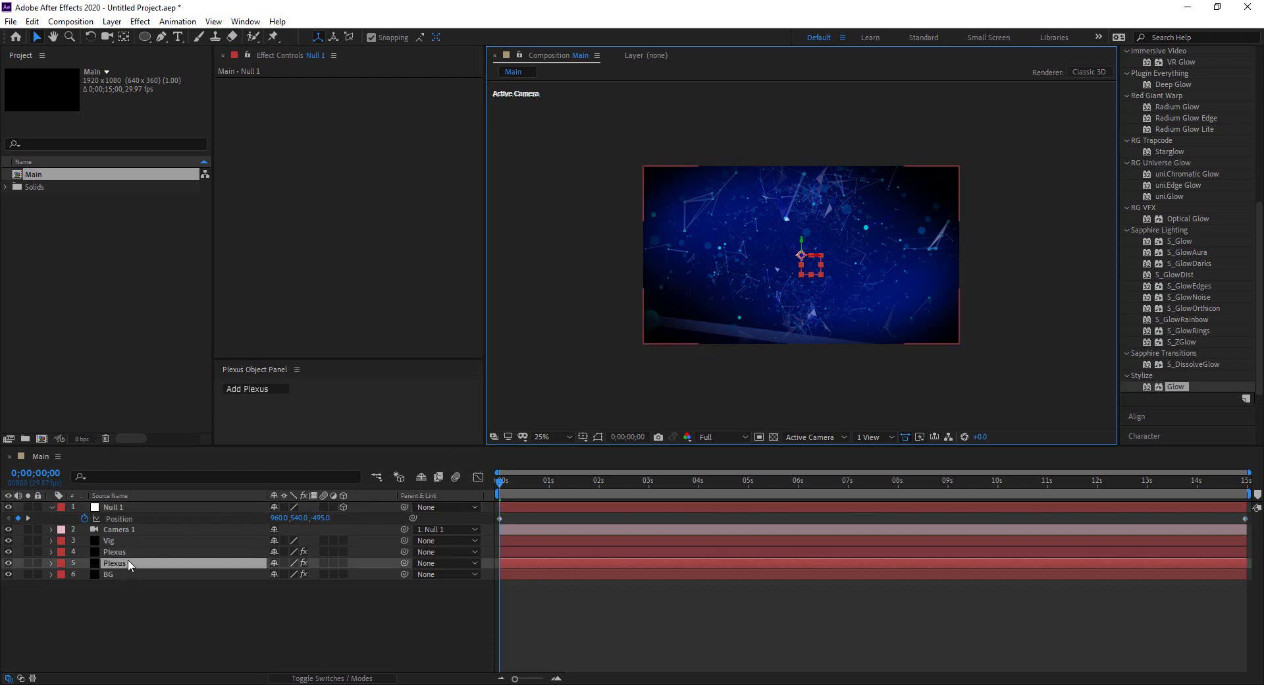
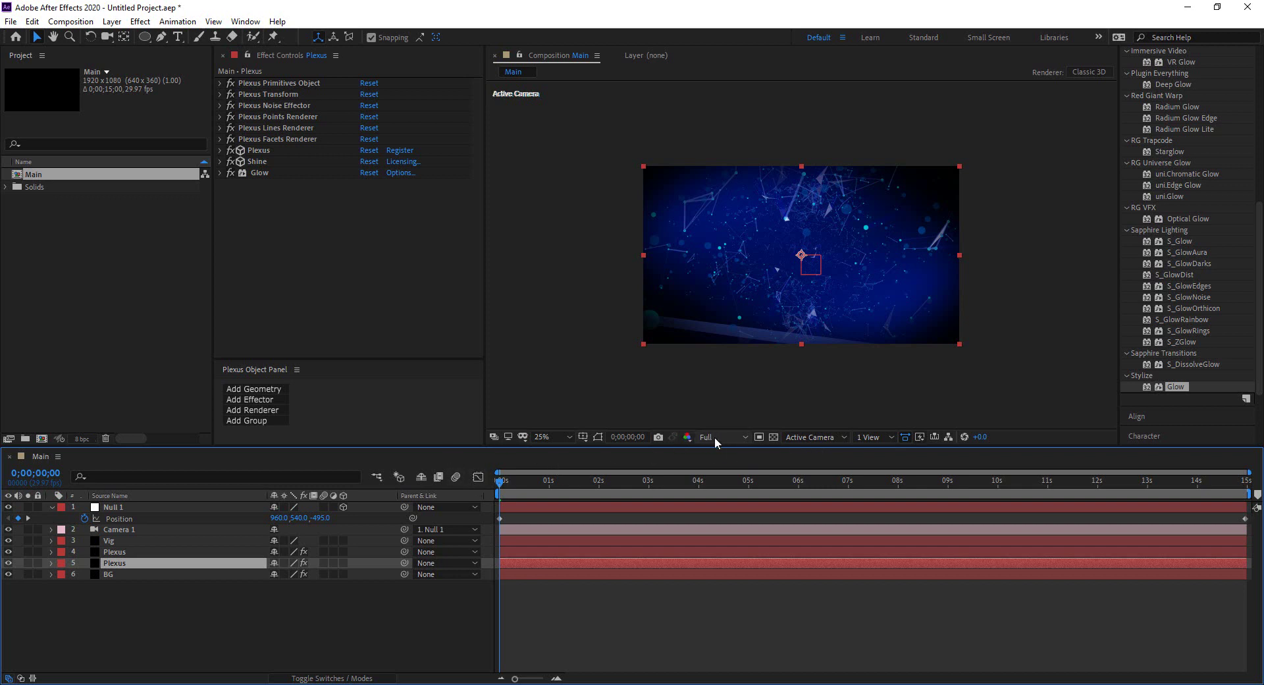
click(713, 436)
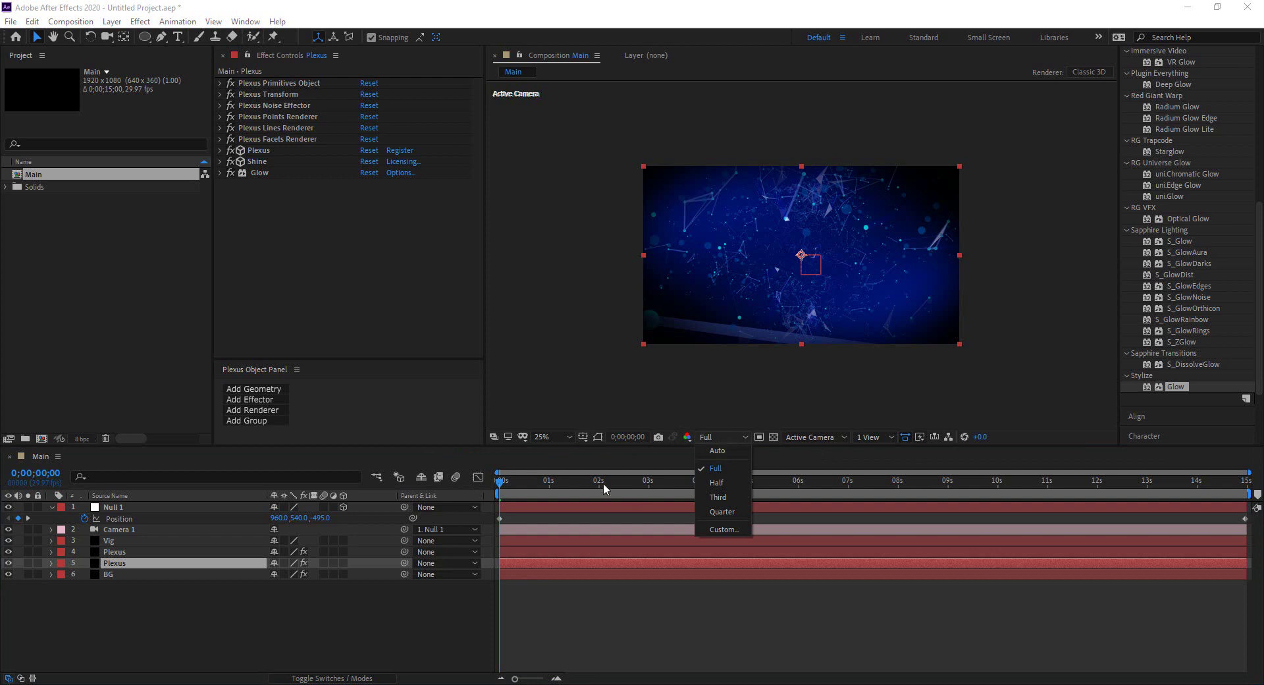
drag(501, 482, 1246, 486)
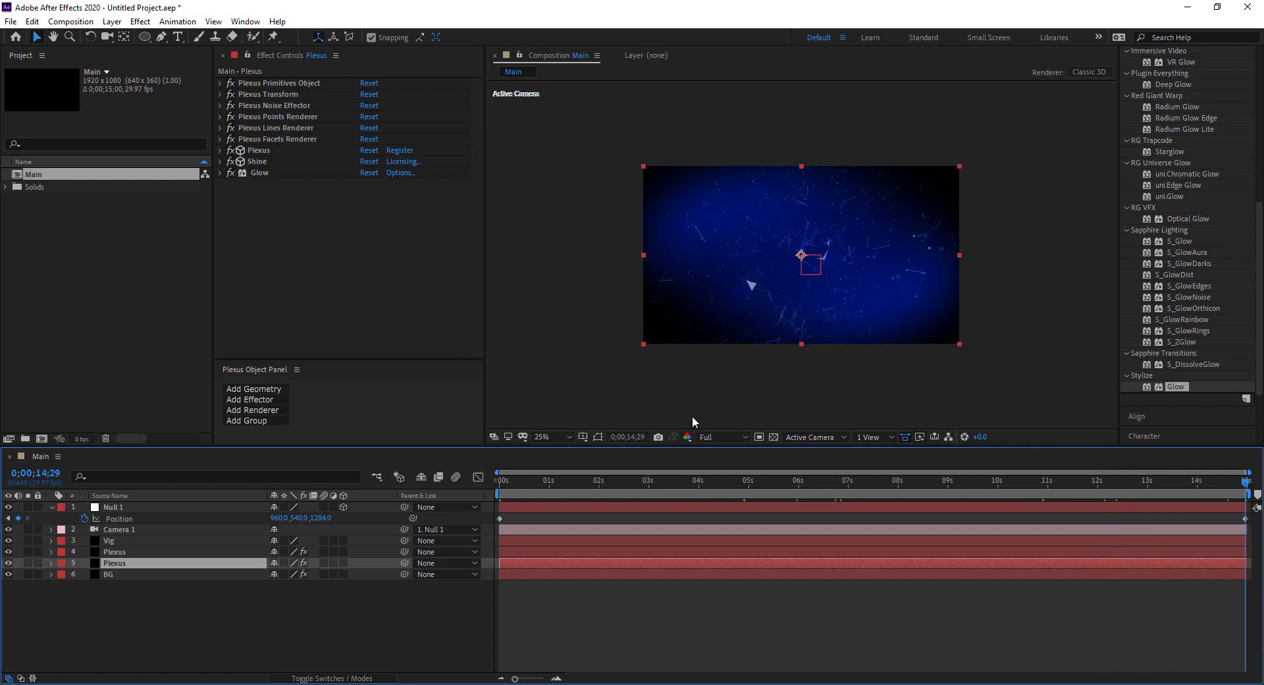
drag(1245, 490, 871, 485)
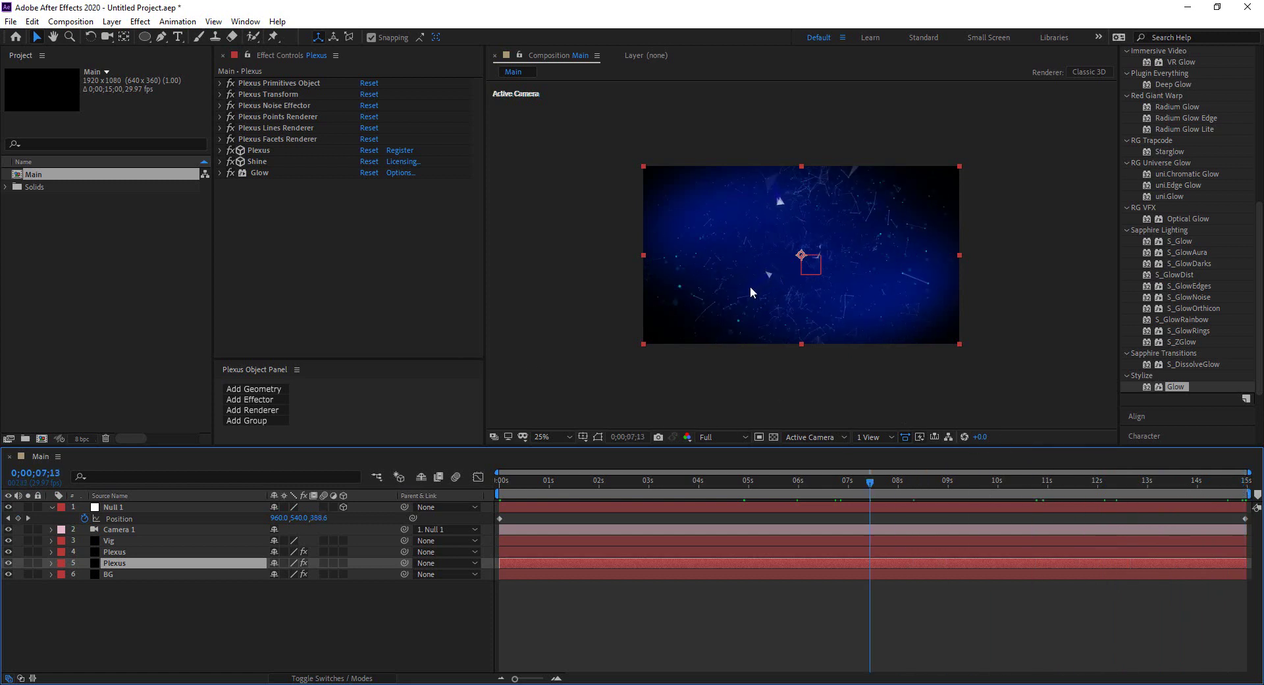
drag(872, 483, 526, 487)
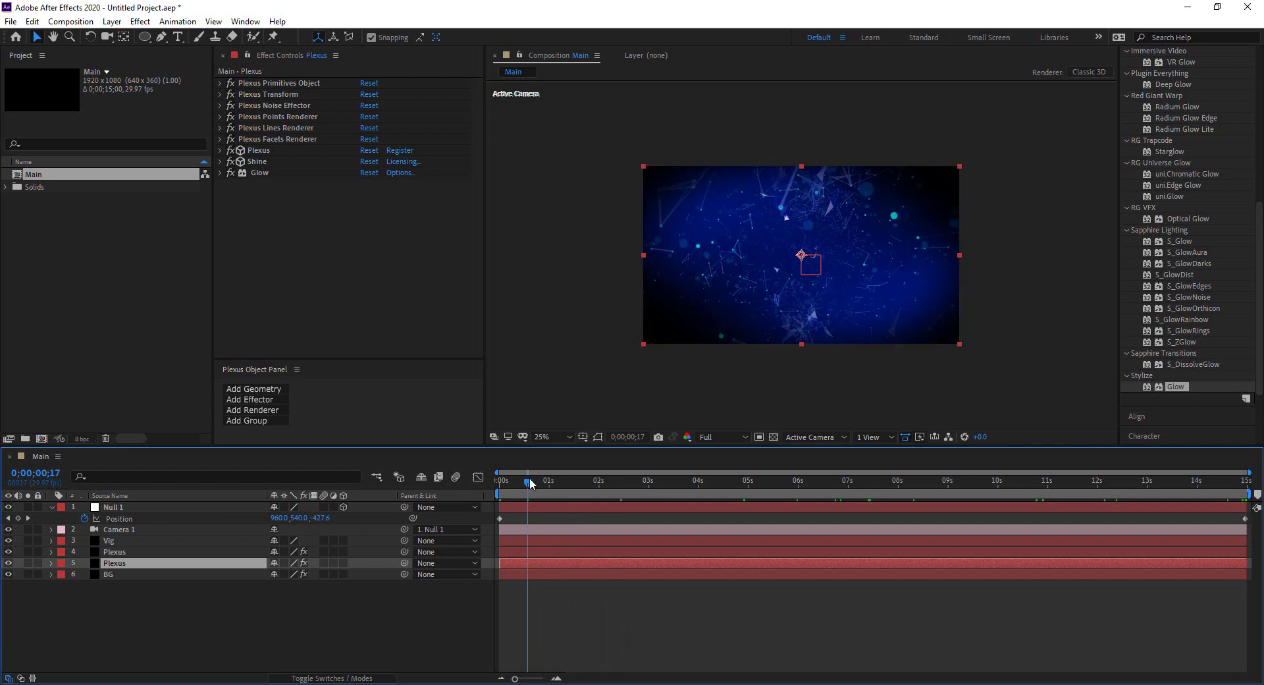
key(Home)
click(736, 436)
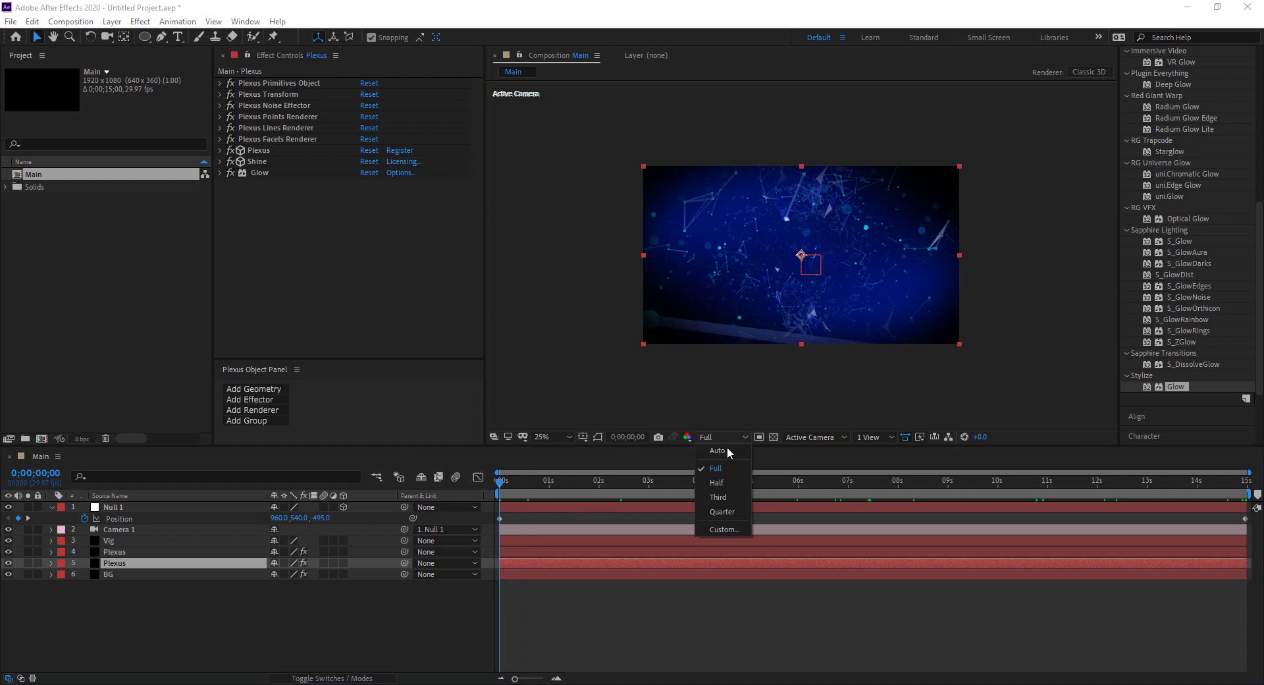
click(728, 497)
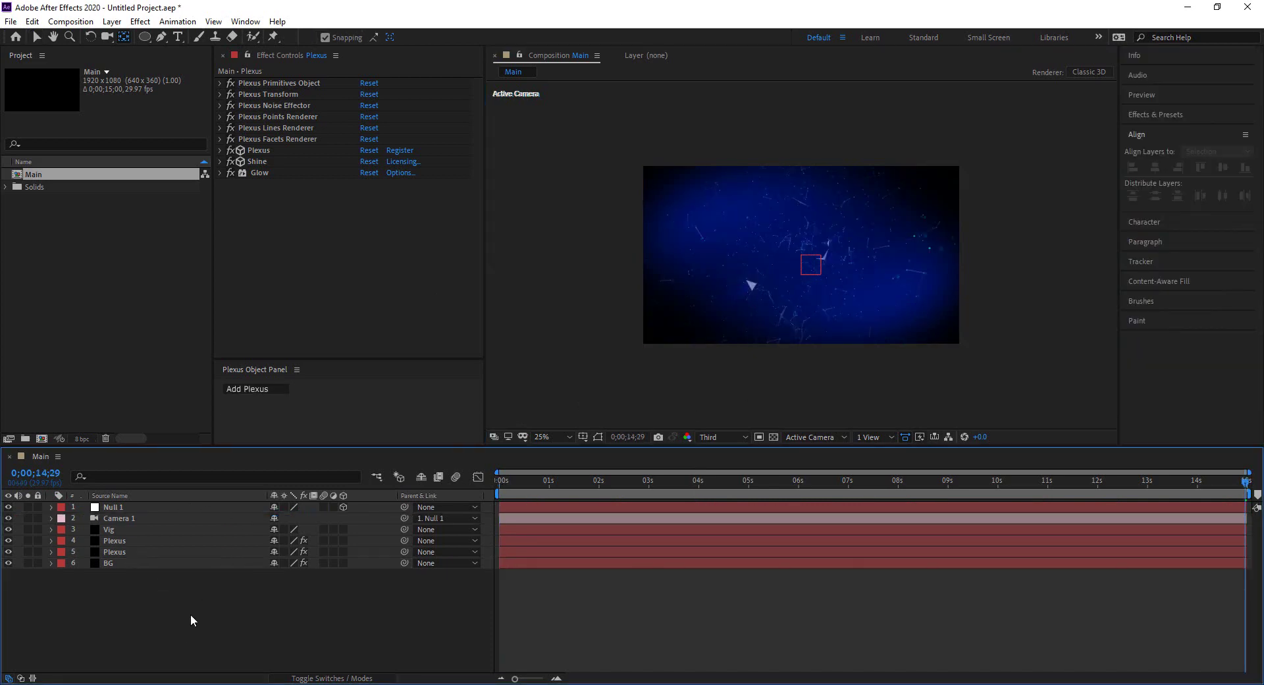
Create a text layer in the Main composition reading "TEXT"
right_click(235, 602)
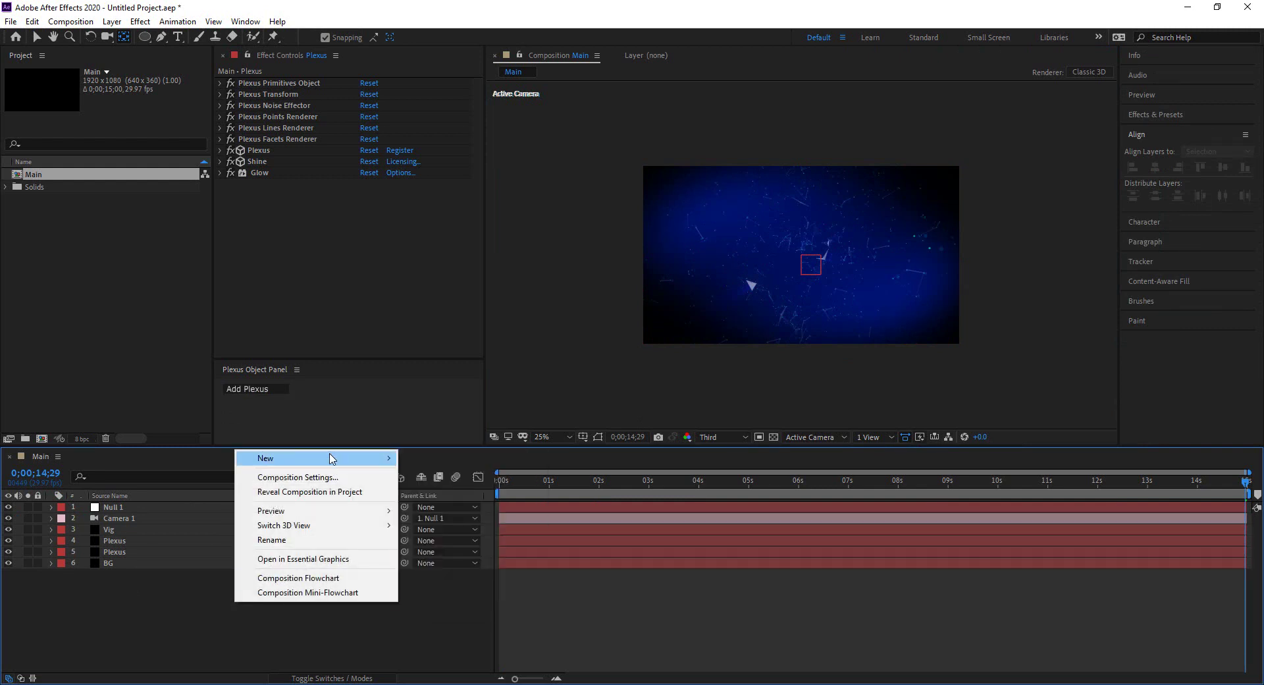
mouse_move(343, 462)
click(425, 476)
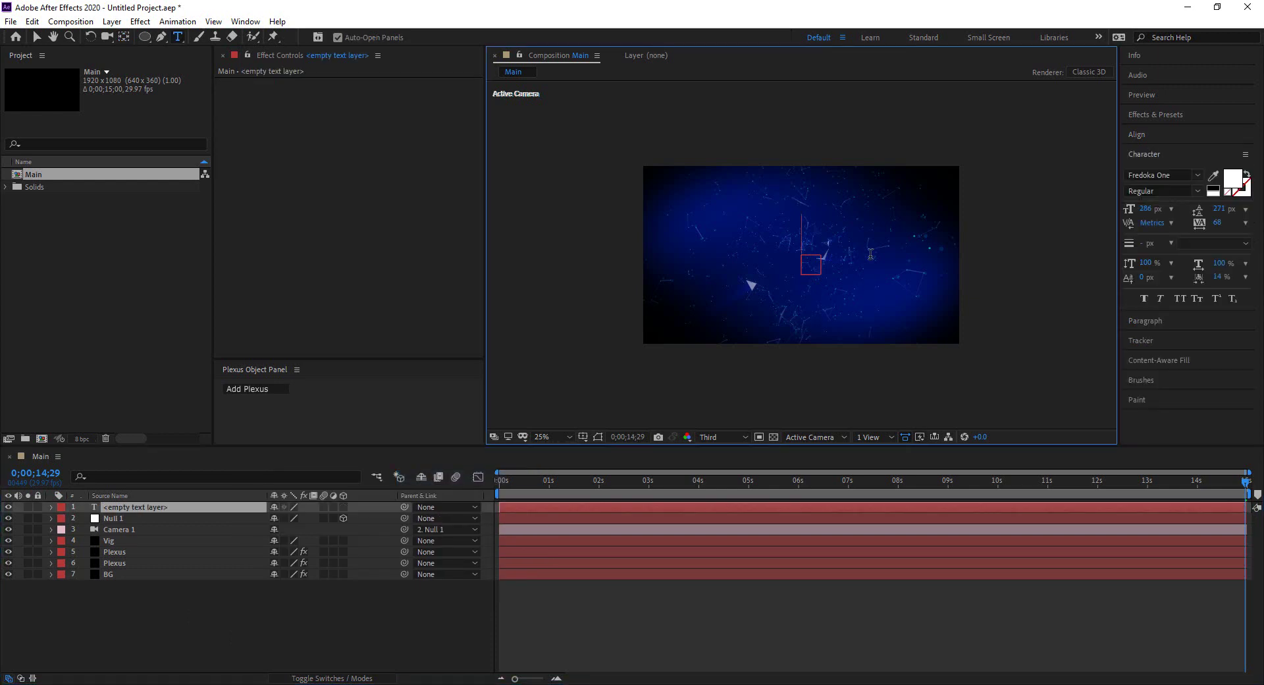
text(TEXT)
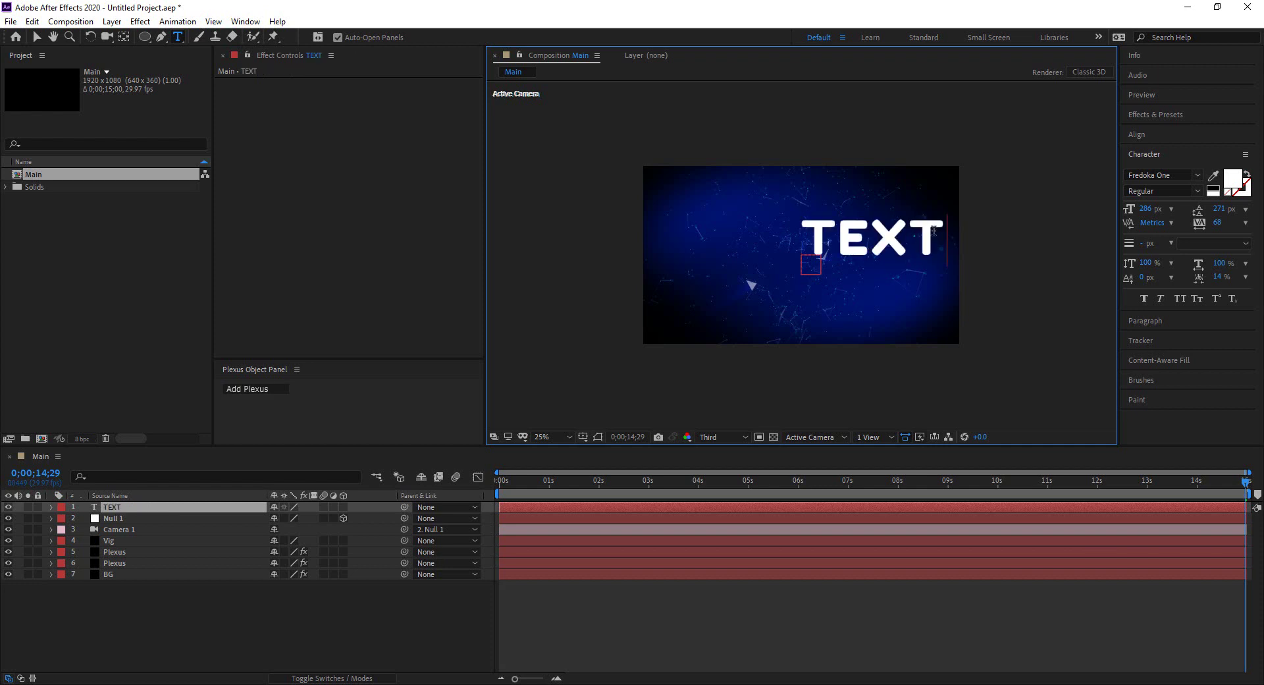
Center the TEXT layer horizontally and vertically in the composition
drag(931, 230, 858, 235)
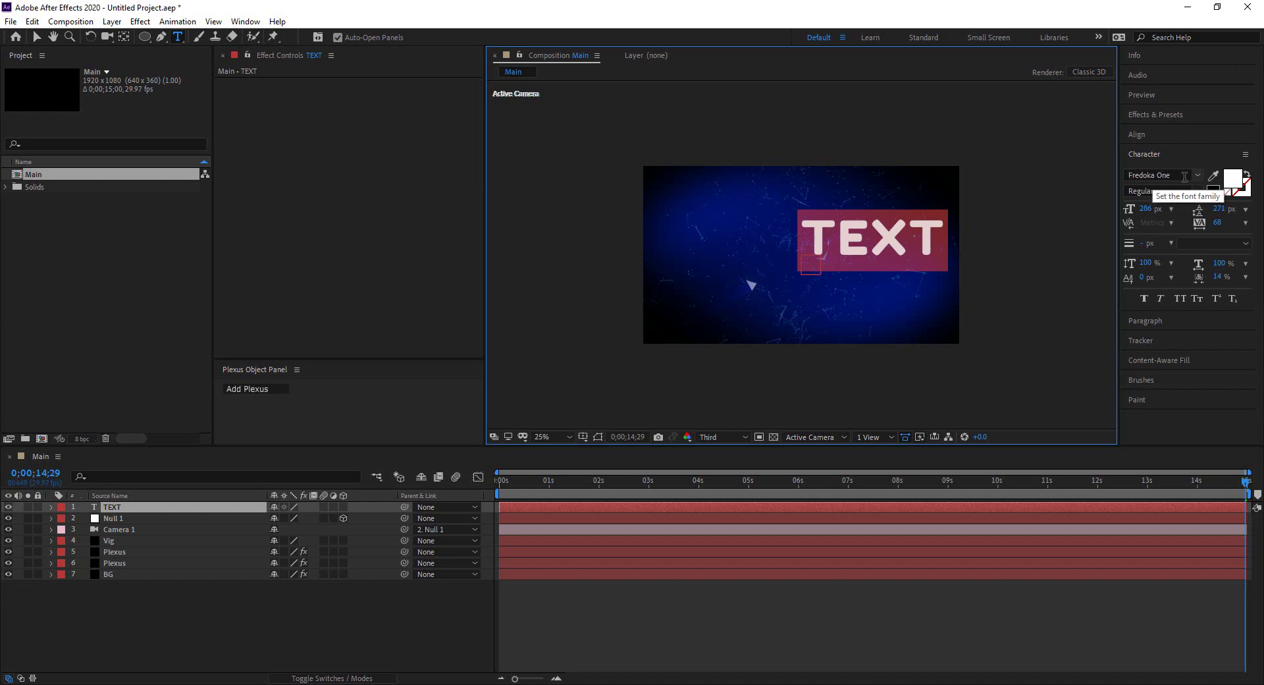
click(1145, 135)
click(1153, 167)
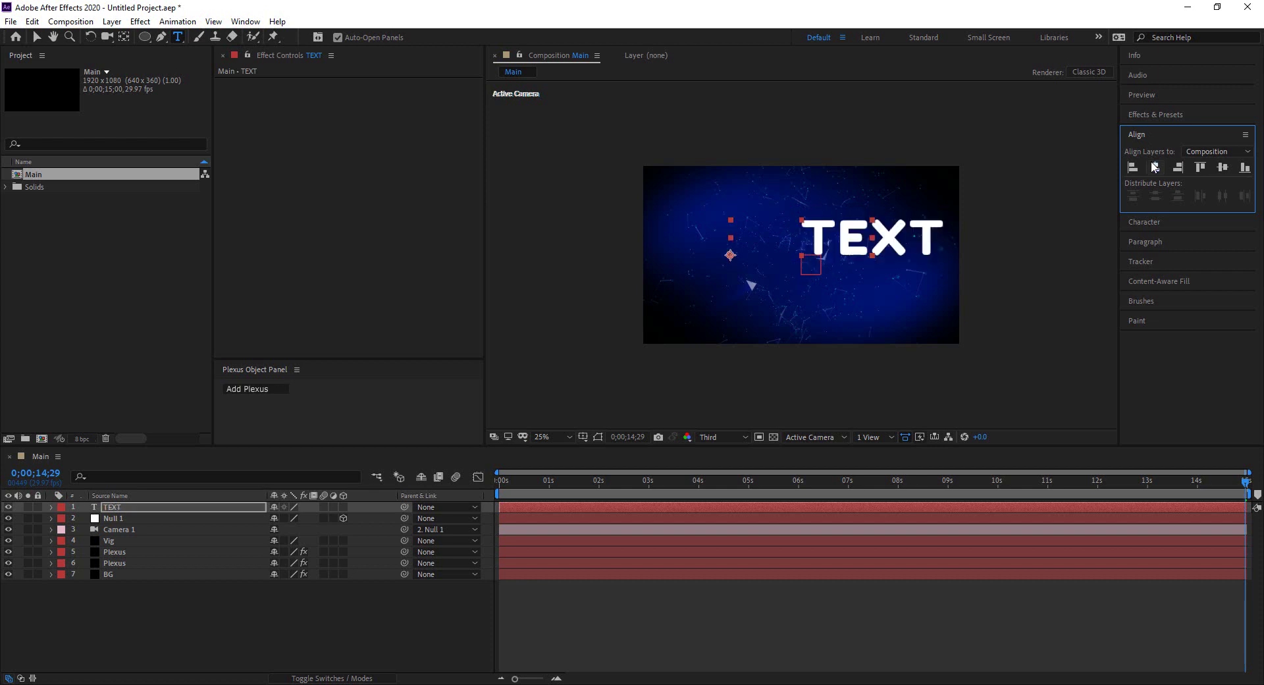
key(Caps_Lock)
click(1223, 168)
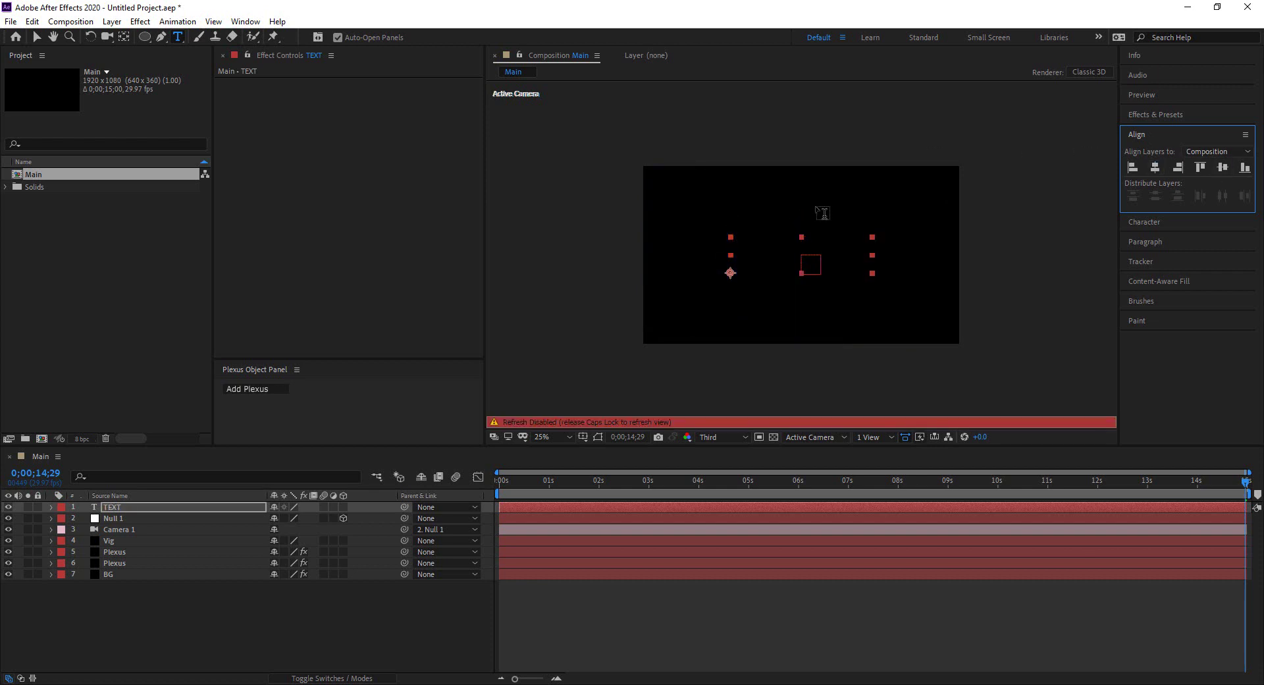
key(Caps_Lock)
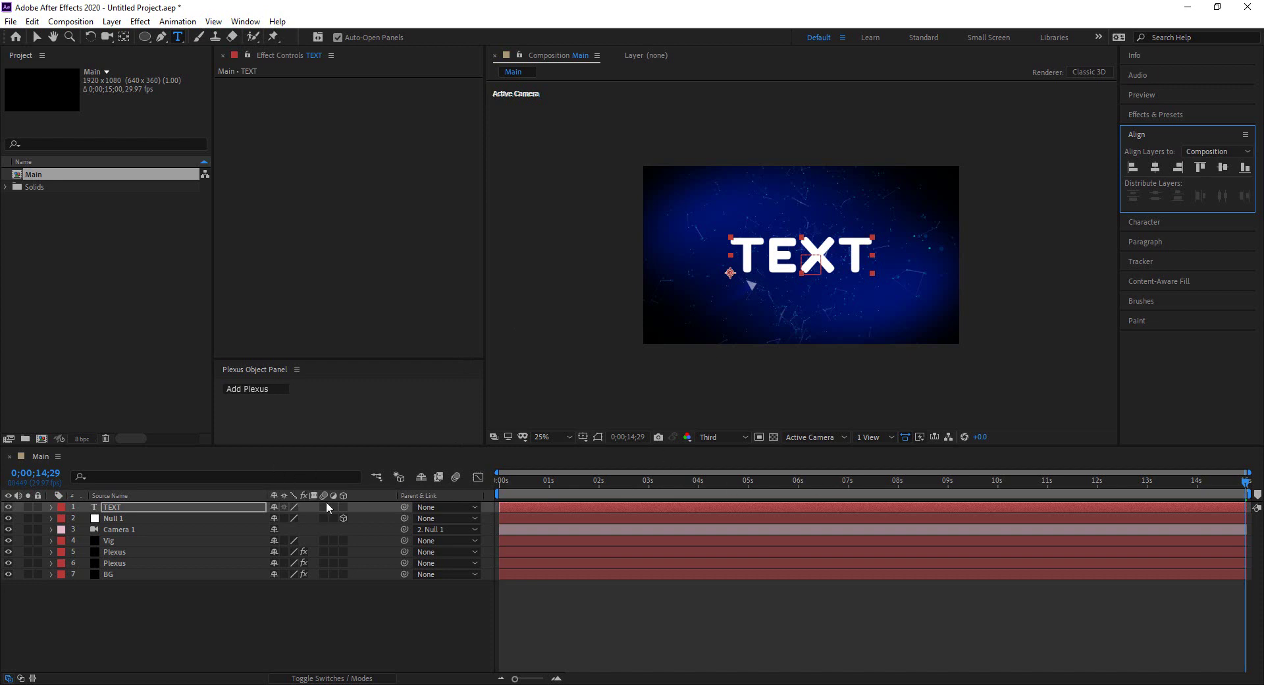
Move the TEXT layer directly below the Vig layer and make it a 3D layer
drag(137, 518, 135, 549)
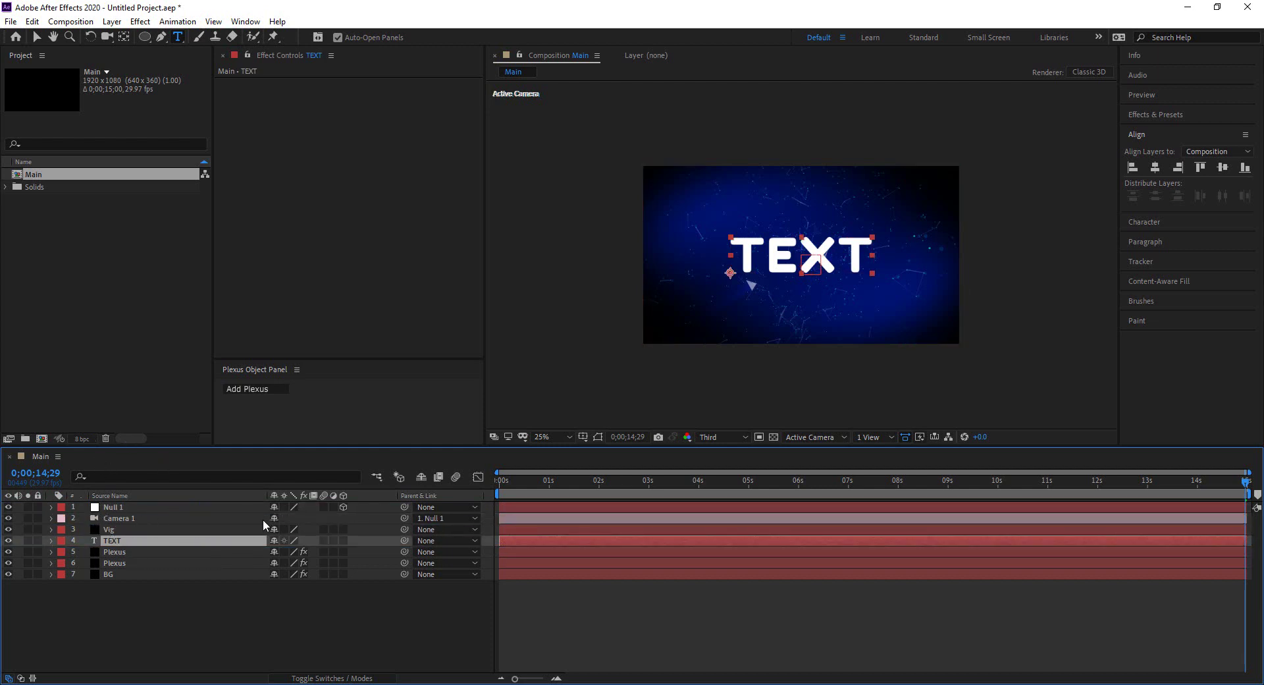
click(343, 541)
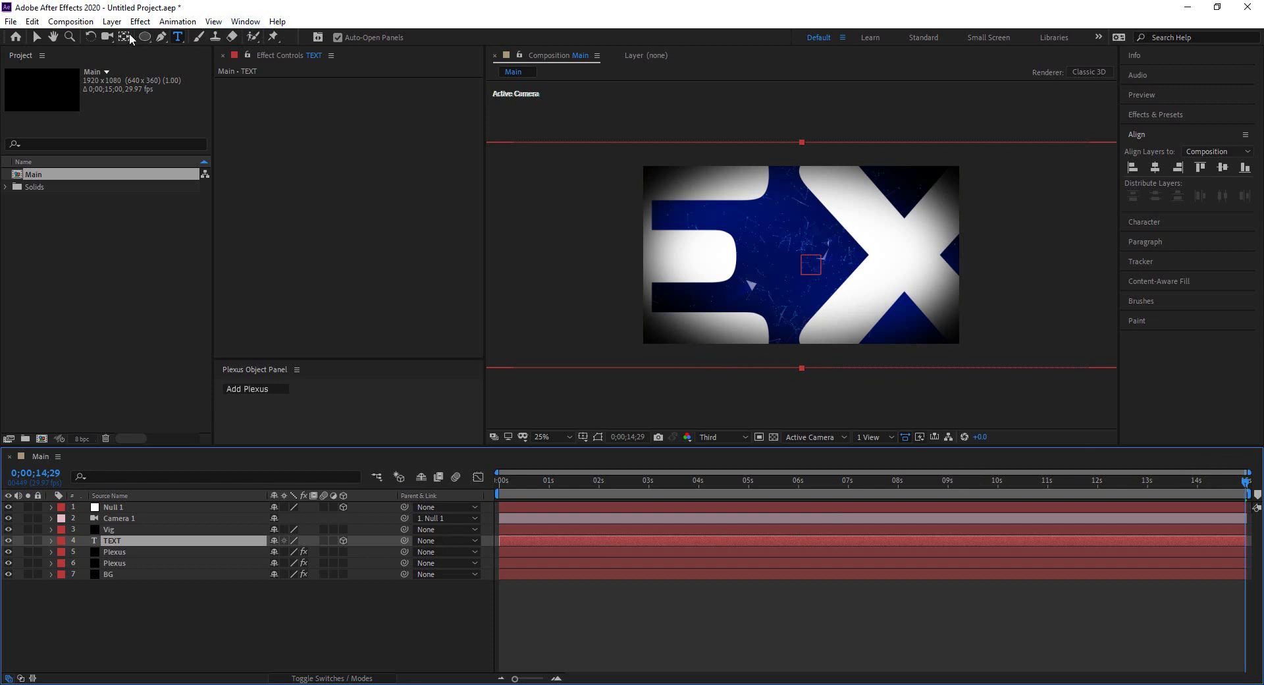
Pull the camera back at 0;00;14;29 until the whole text fits in the frame, and return to the timeline start
click(107, 37)
drag(848, 233, 848, 302)
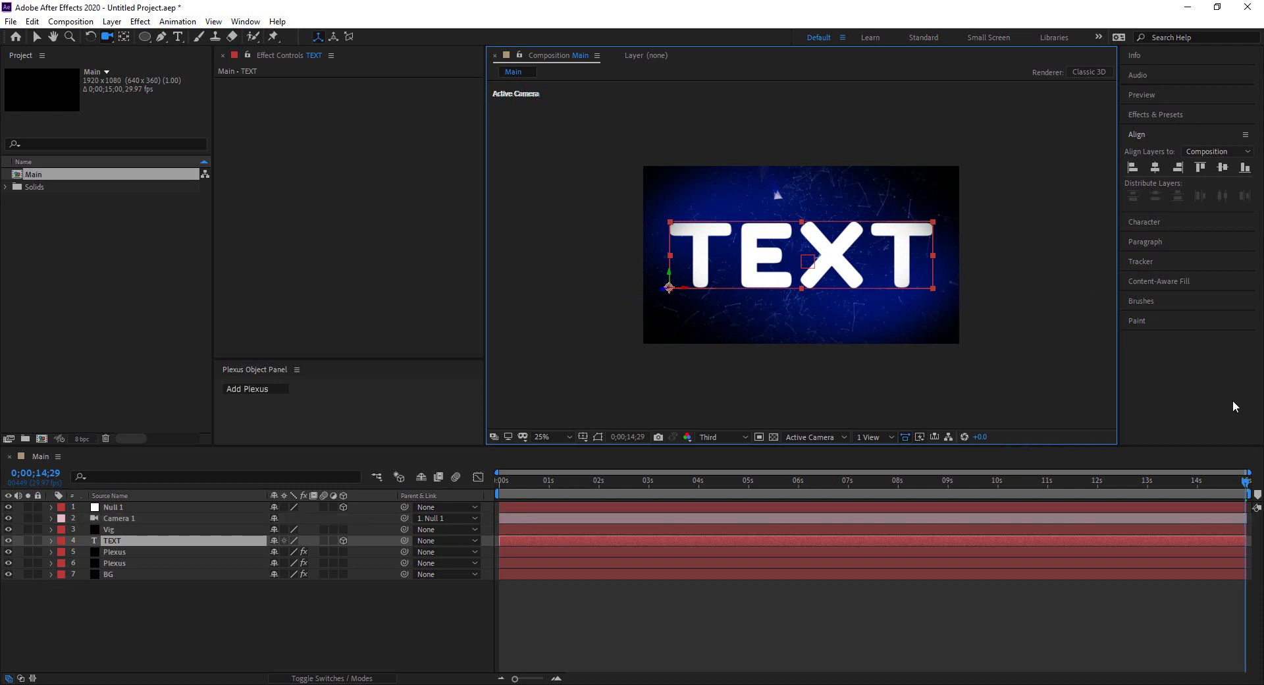
drag(1245, 485, 469, 513)
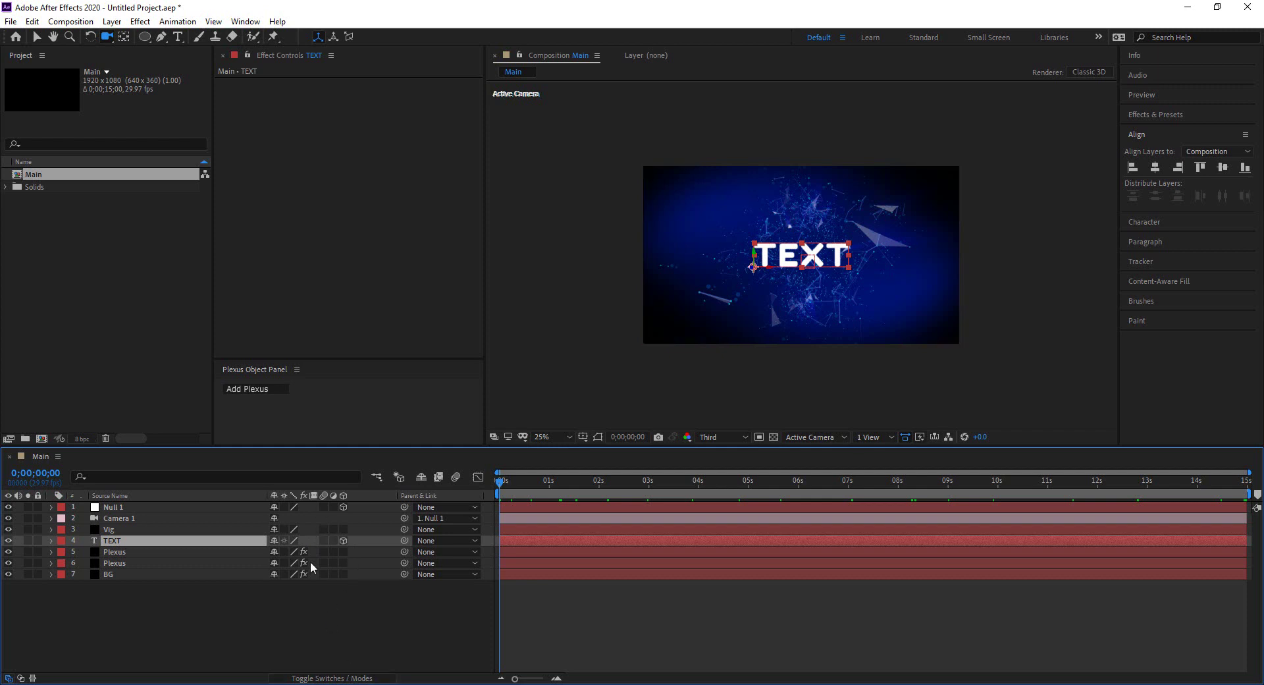
click(350, 678)
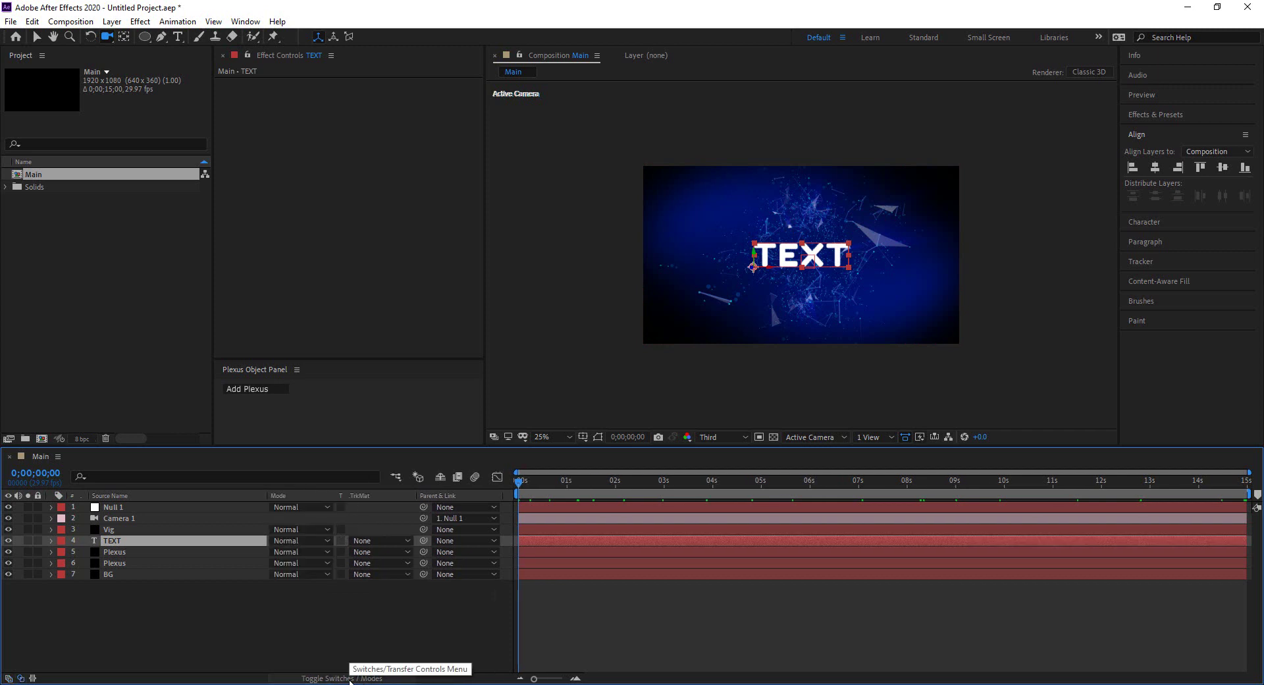
click(350, 678)
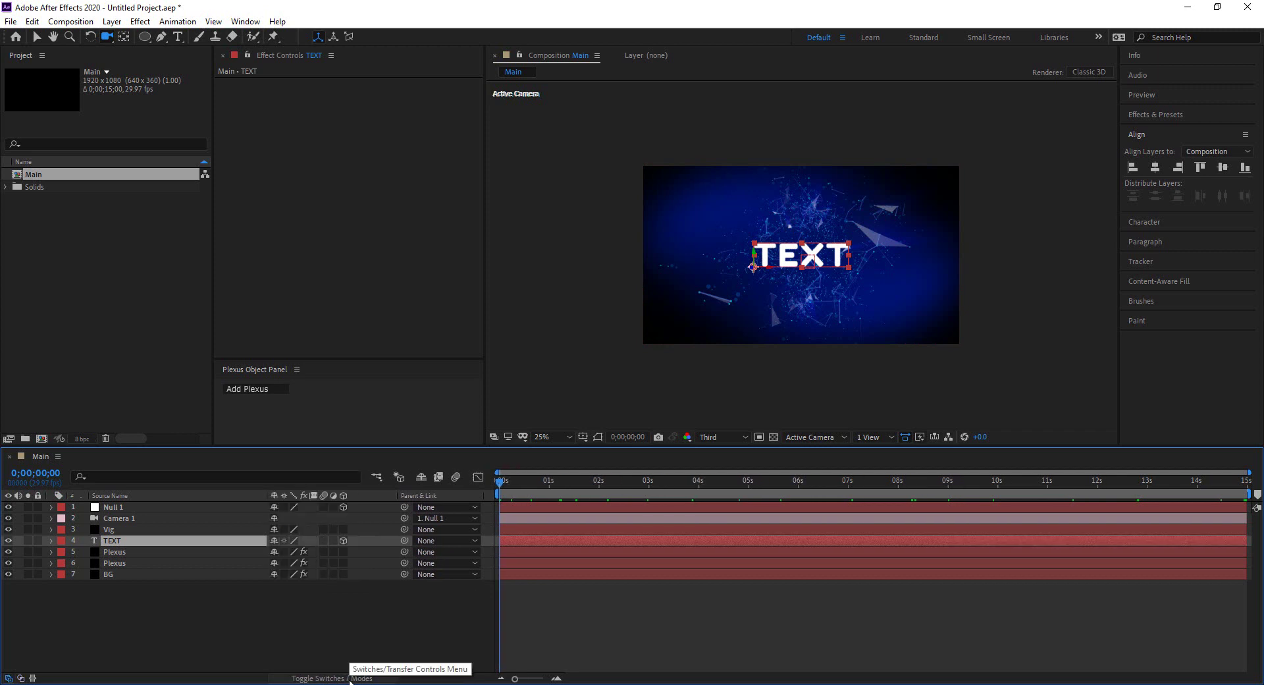
click(349, 678)
click(350, 678)
click(350, 678)
click(350, 678)
click(350, 678)
click(349, 678)
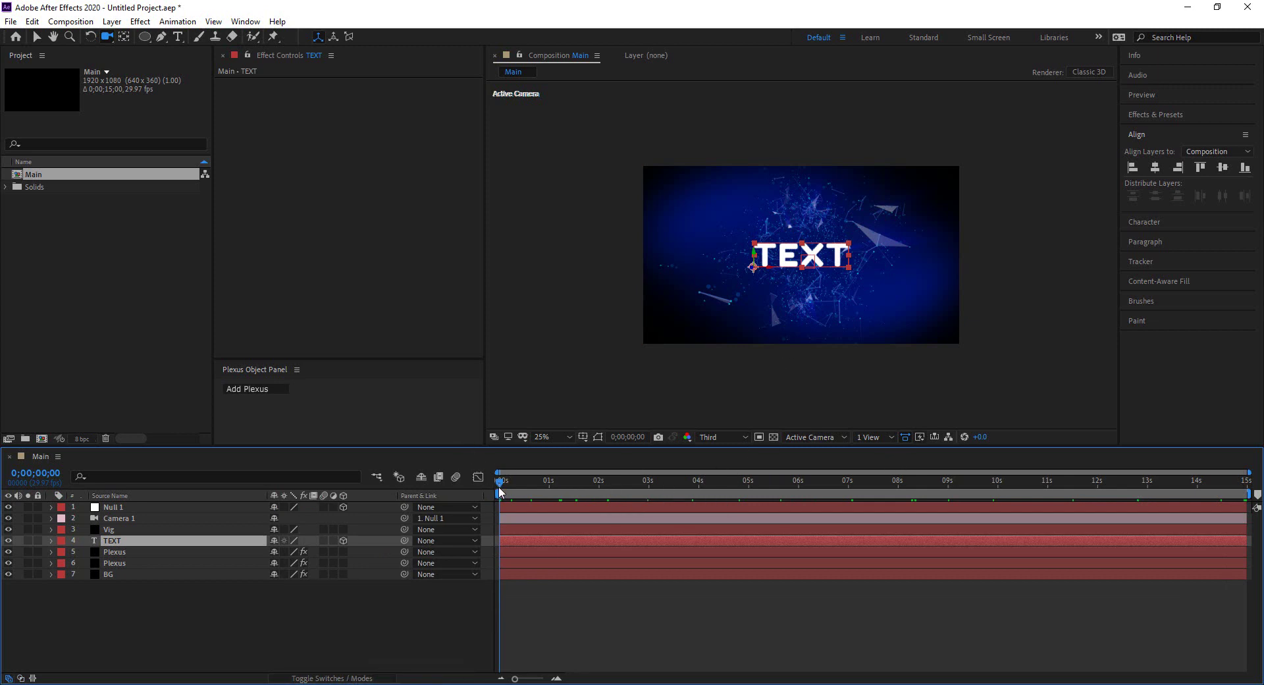
Check the text against the Plexus animation along the timeline and go back to the start
drag(500, 481, 797, 520)
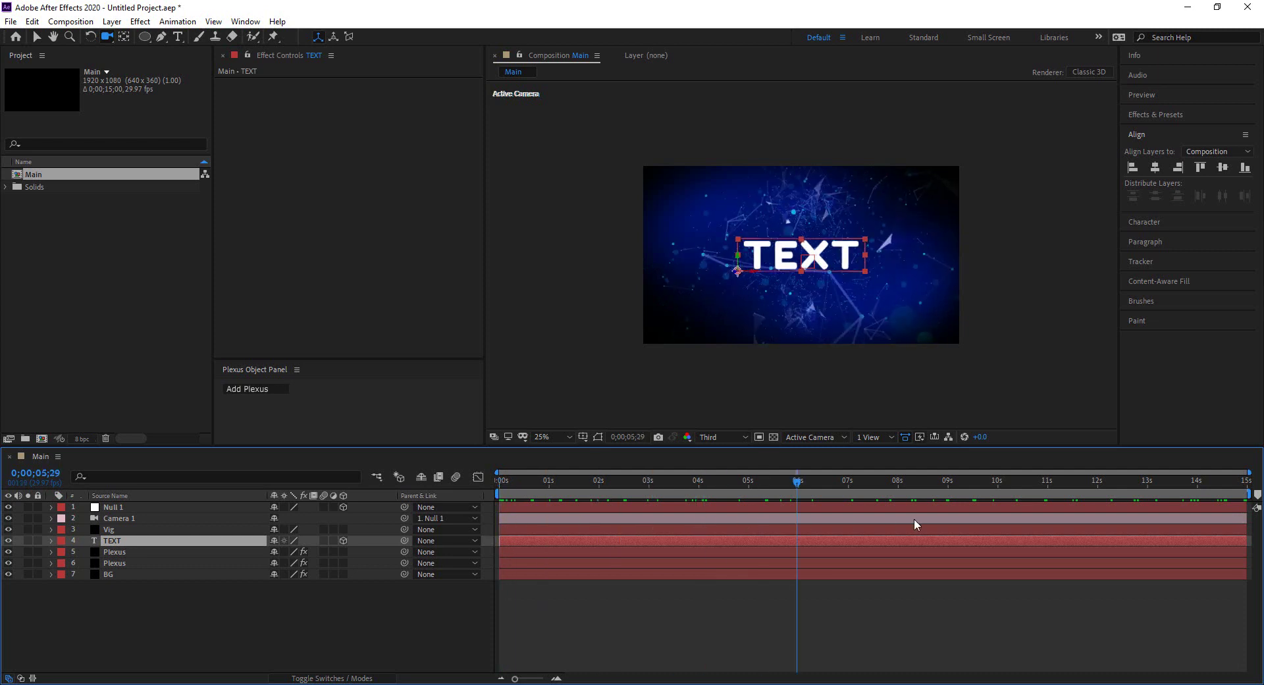
drag(914, 524, 490, 513)
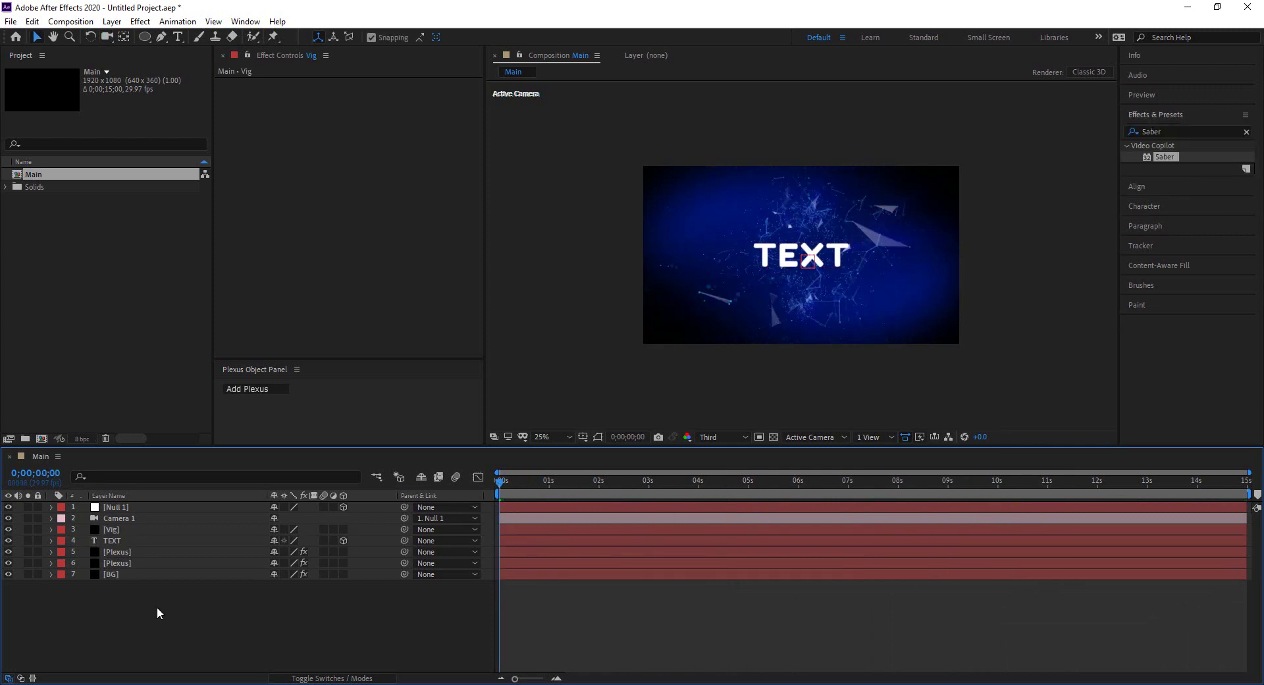
Create a composition-sized black solid named Saber Text and place its layer between the Vig and TEXT layers
right_click(158, 613)
mouse_move(241, 465)
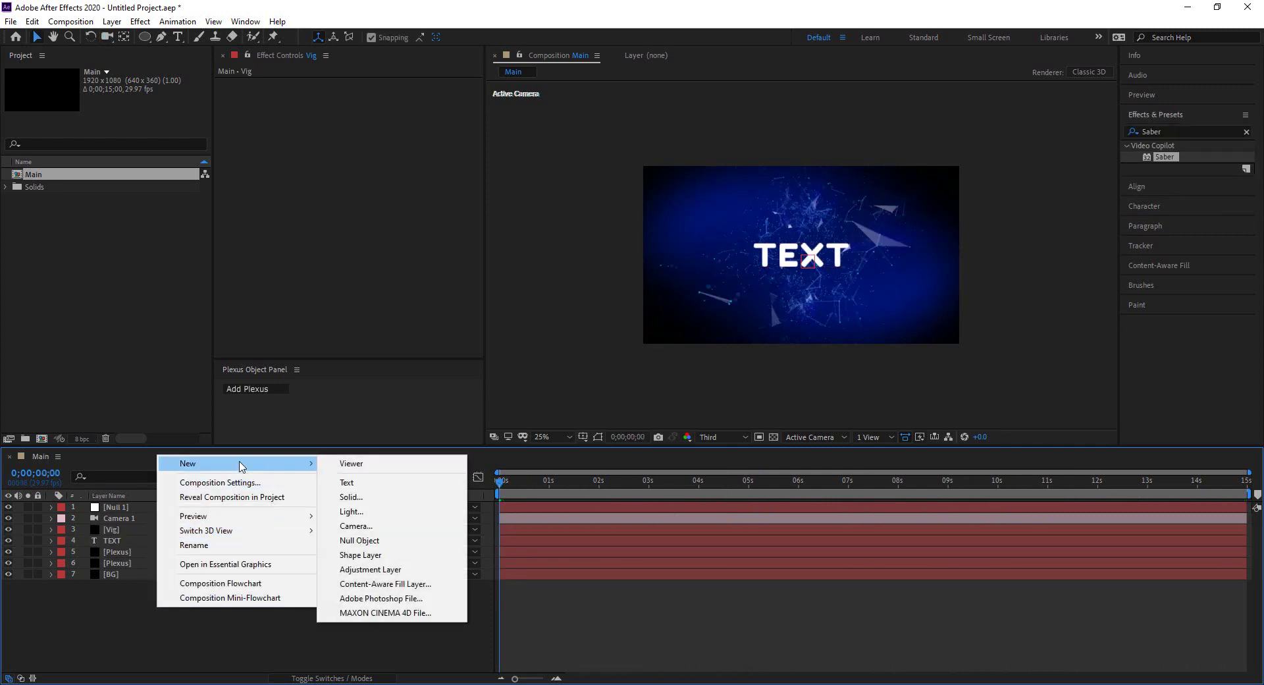
click(361, 498)
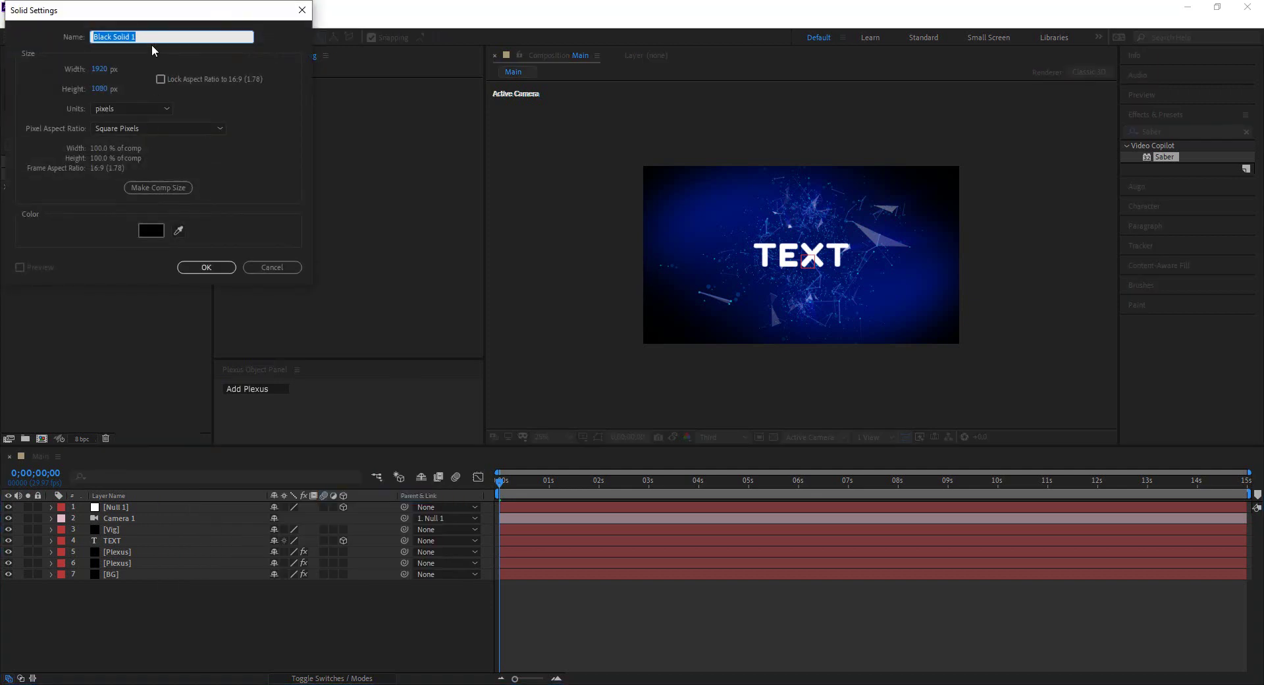
text(Saber Text)
click(152, 187)
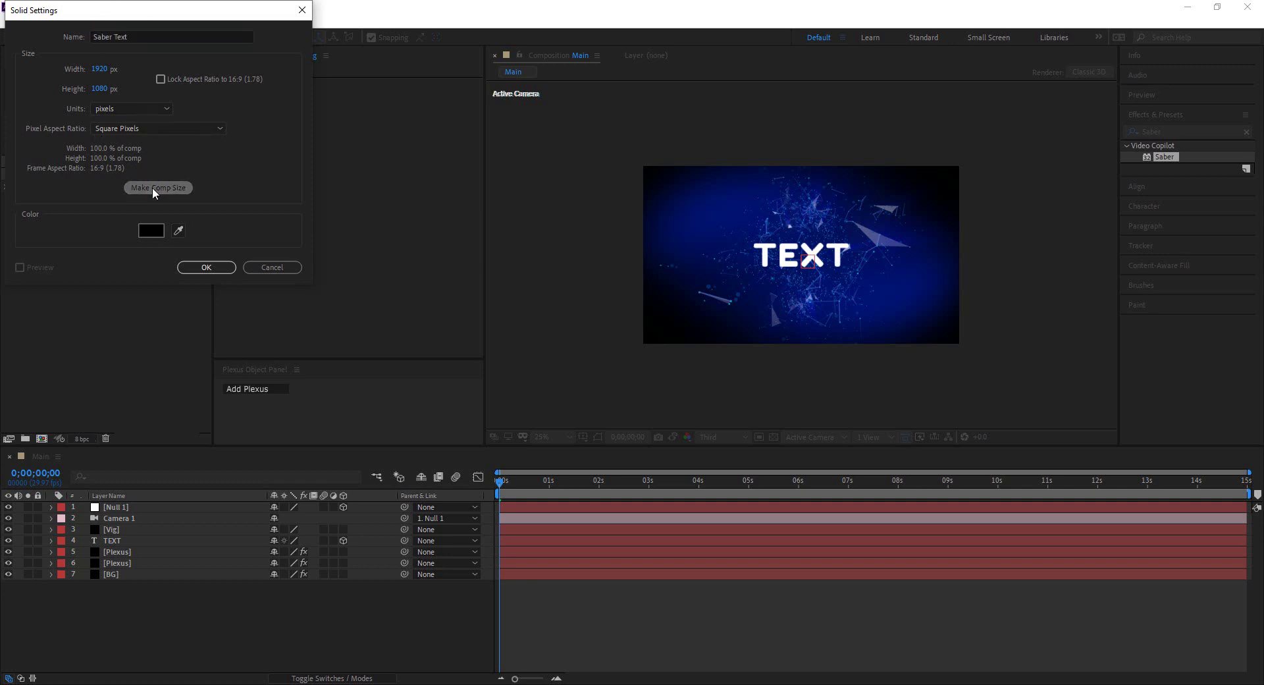
click(207, 267)
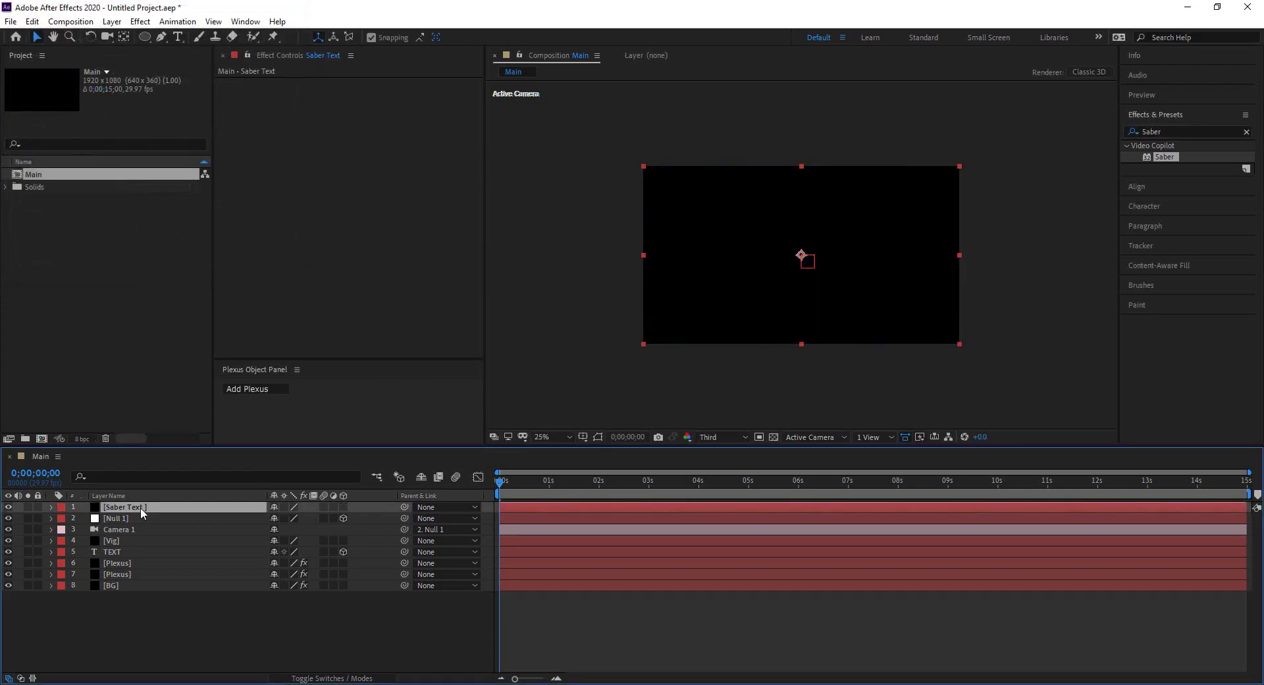
drag(142, 507, 142, 544)
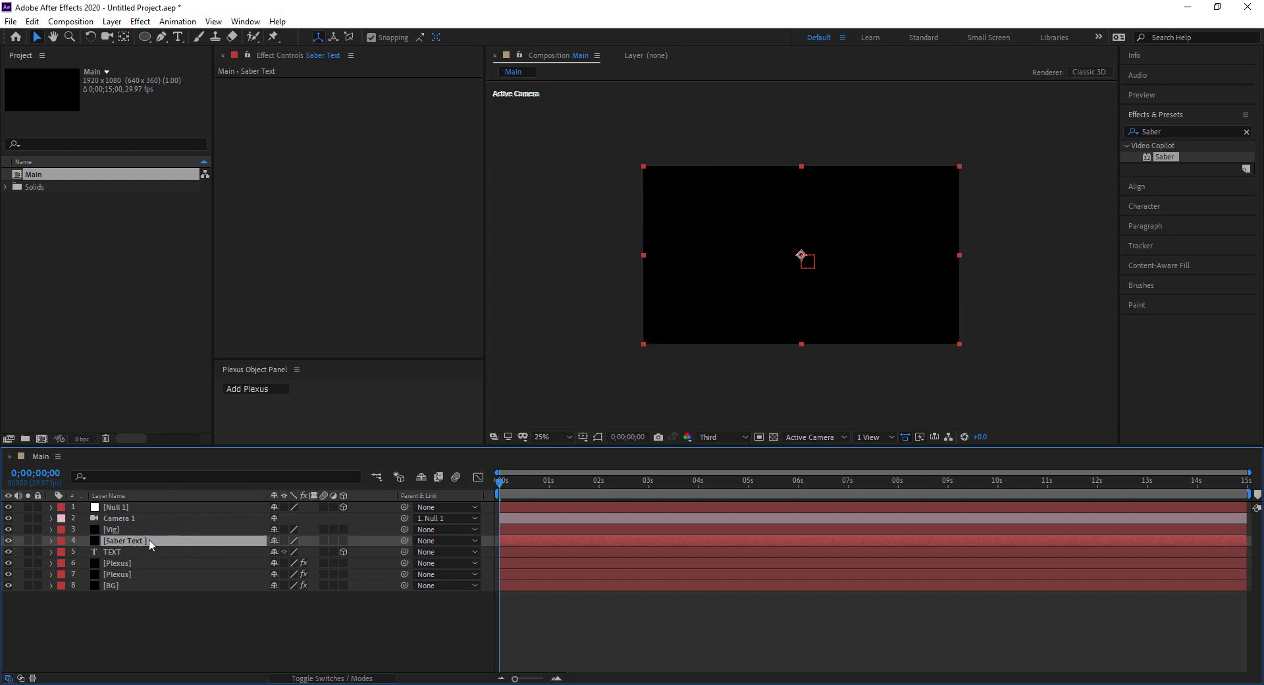
Find the Video Copilot Saber effect and apply it to the Saber Text layer
click(1164, 133)
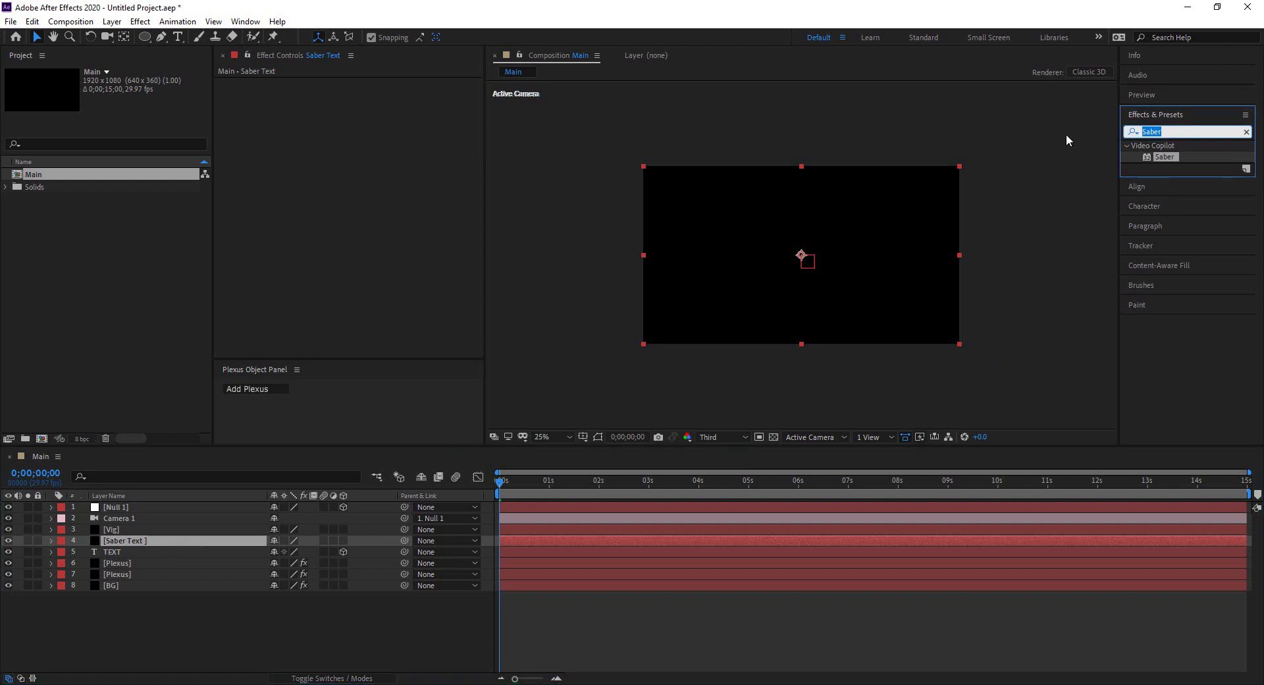
text(Sabe)
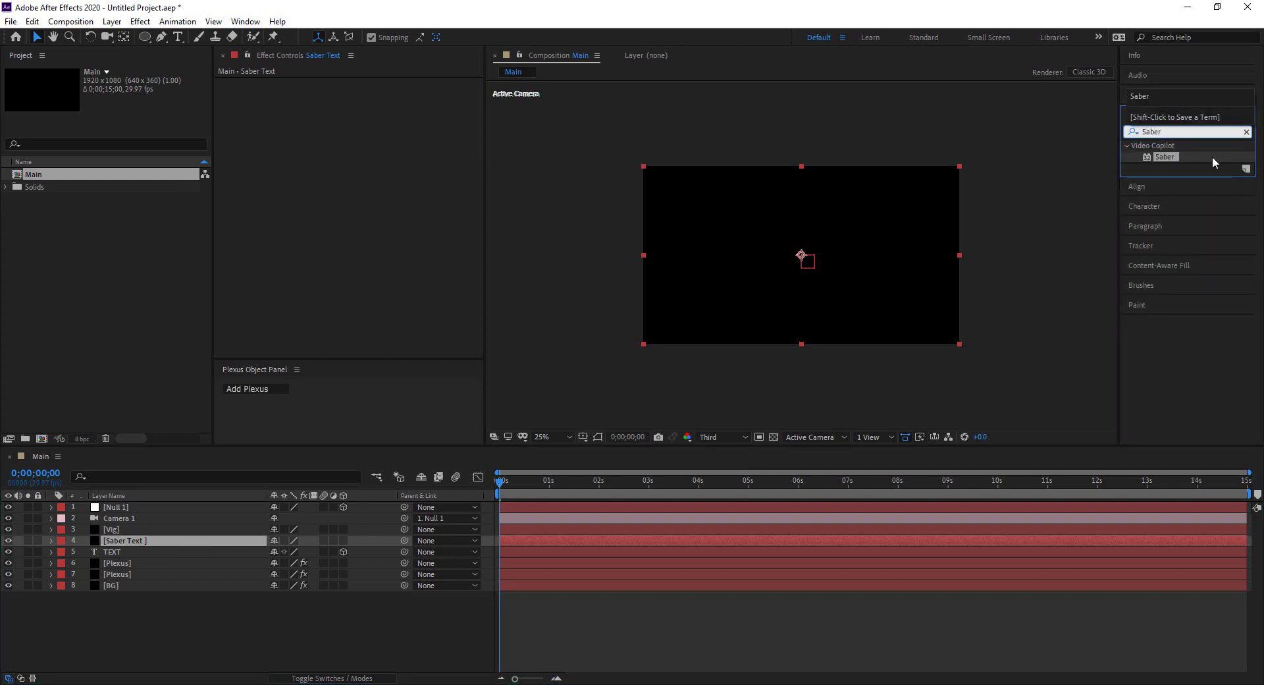
drag(1182, 158, 149, 540)
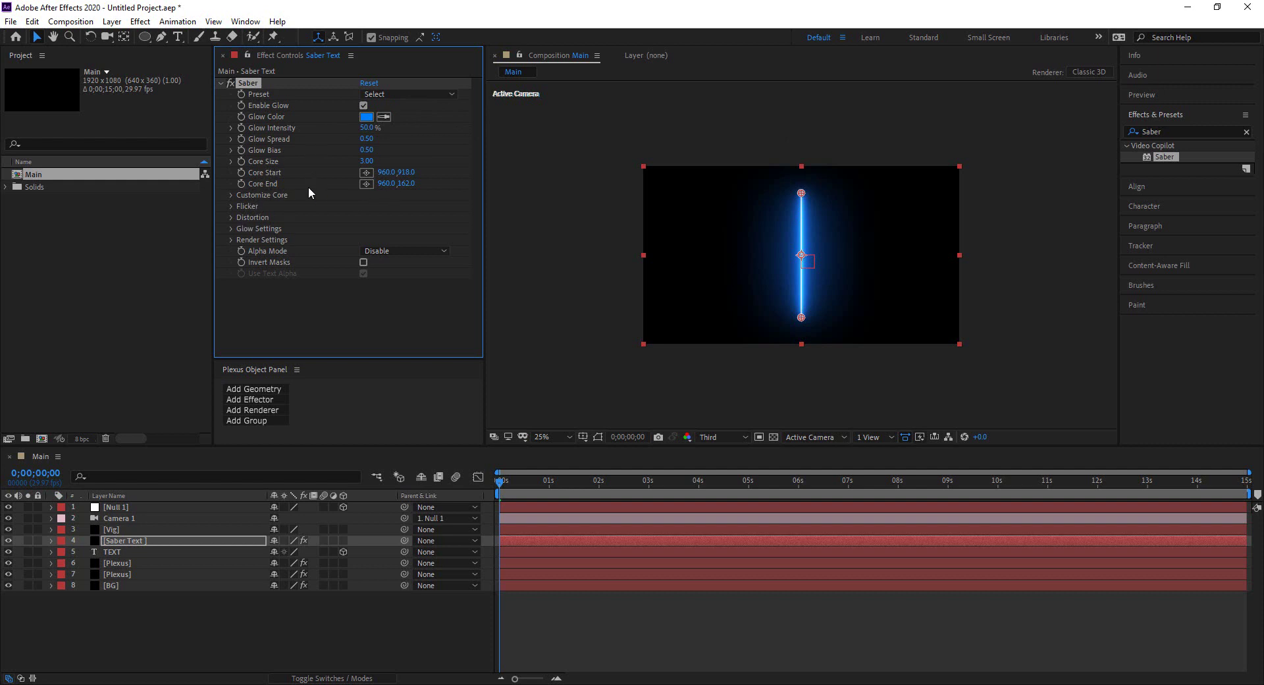
Set Saber's core type to Text Layer and choose the TEXT layer as its text source
click(231, 196)
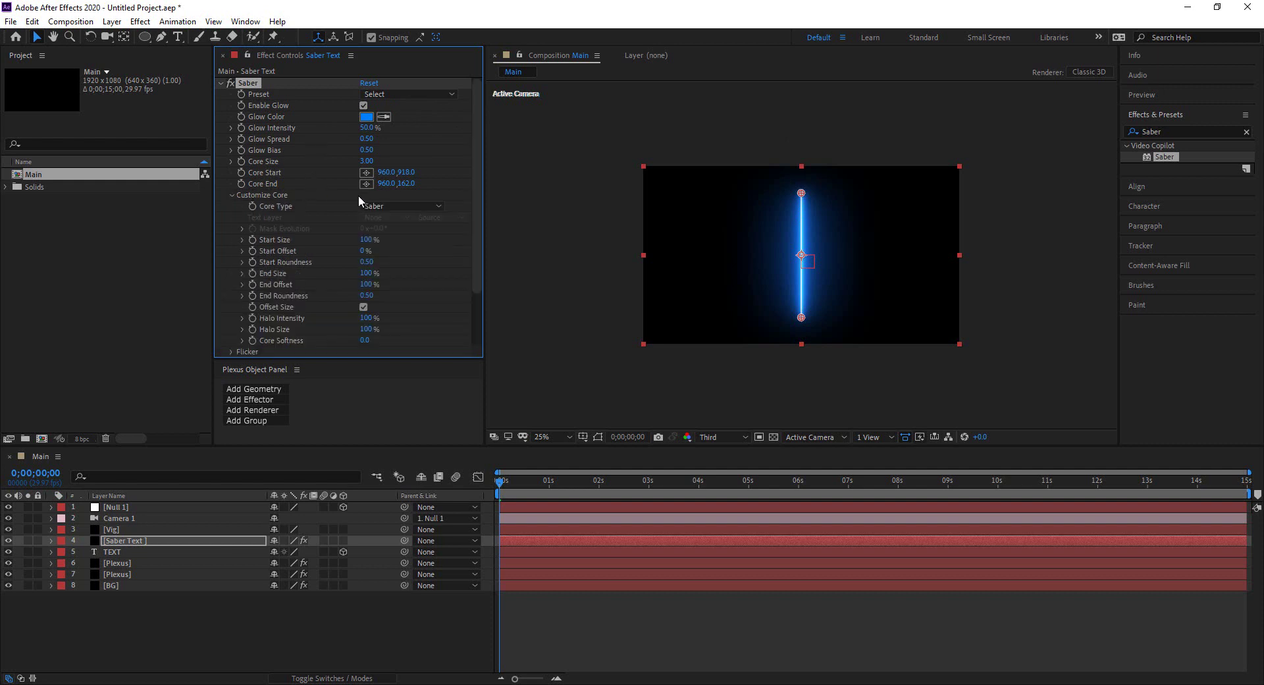
click(403, 207)
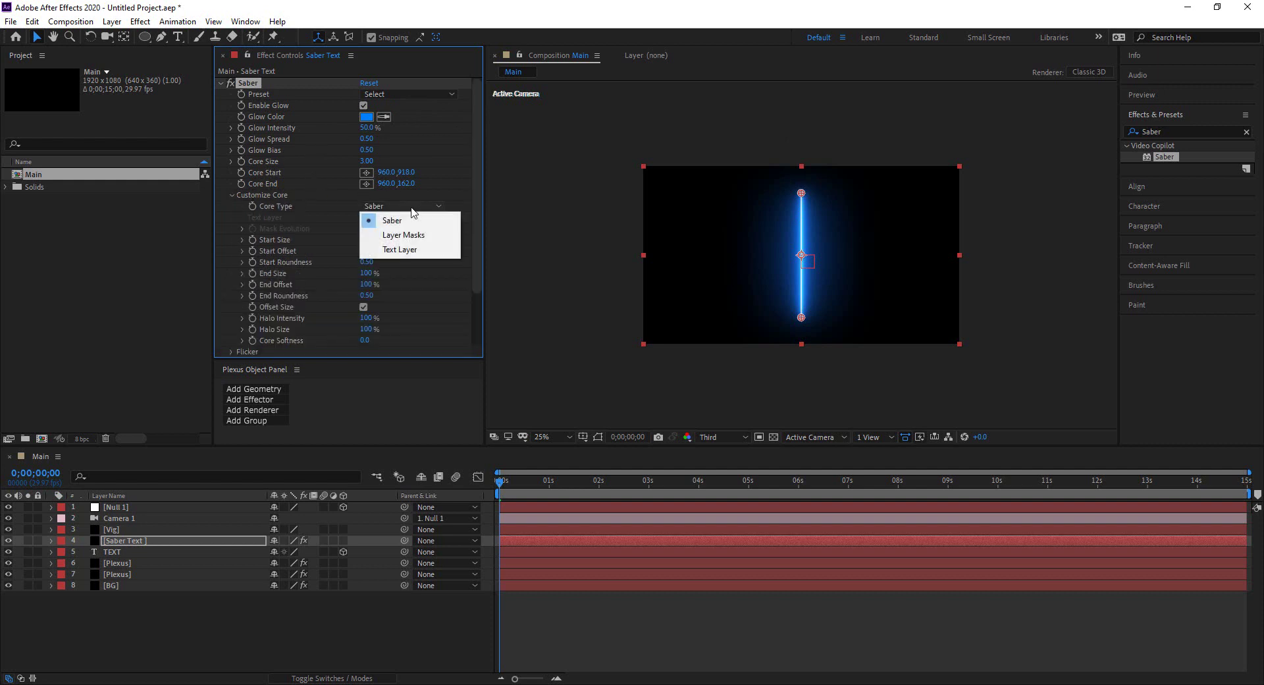
click(404, 252)
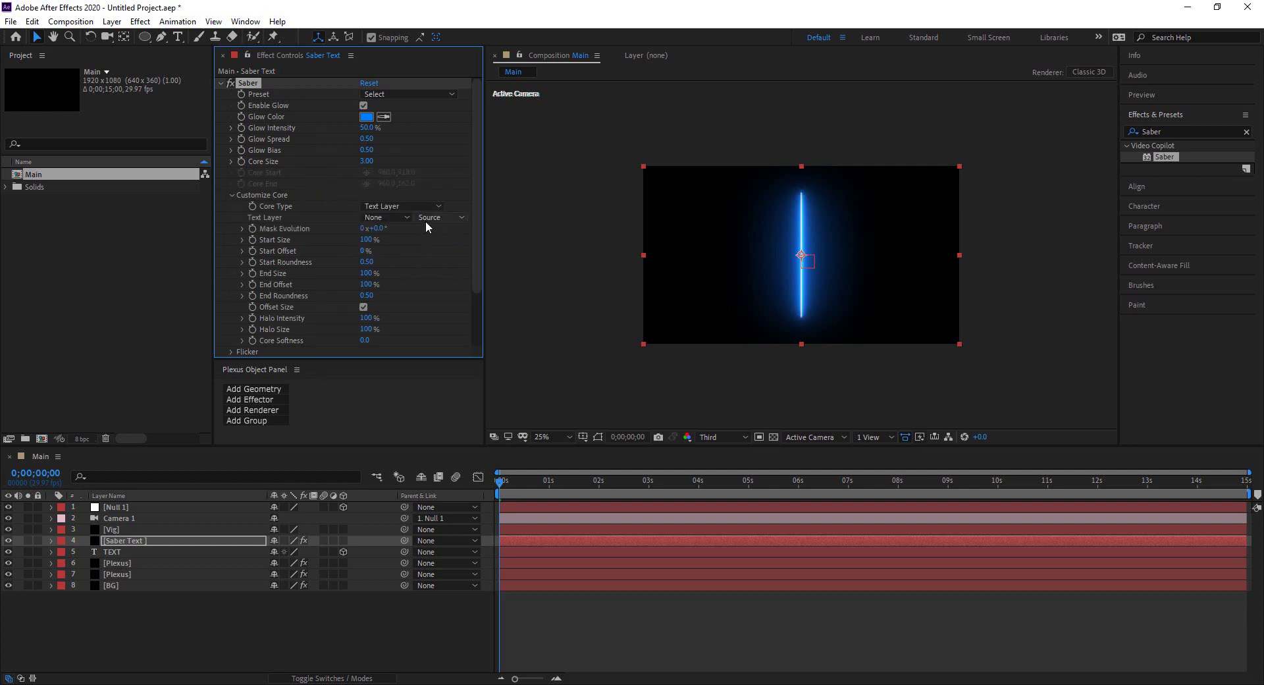
click(386, 217)
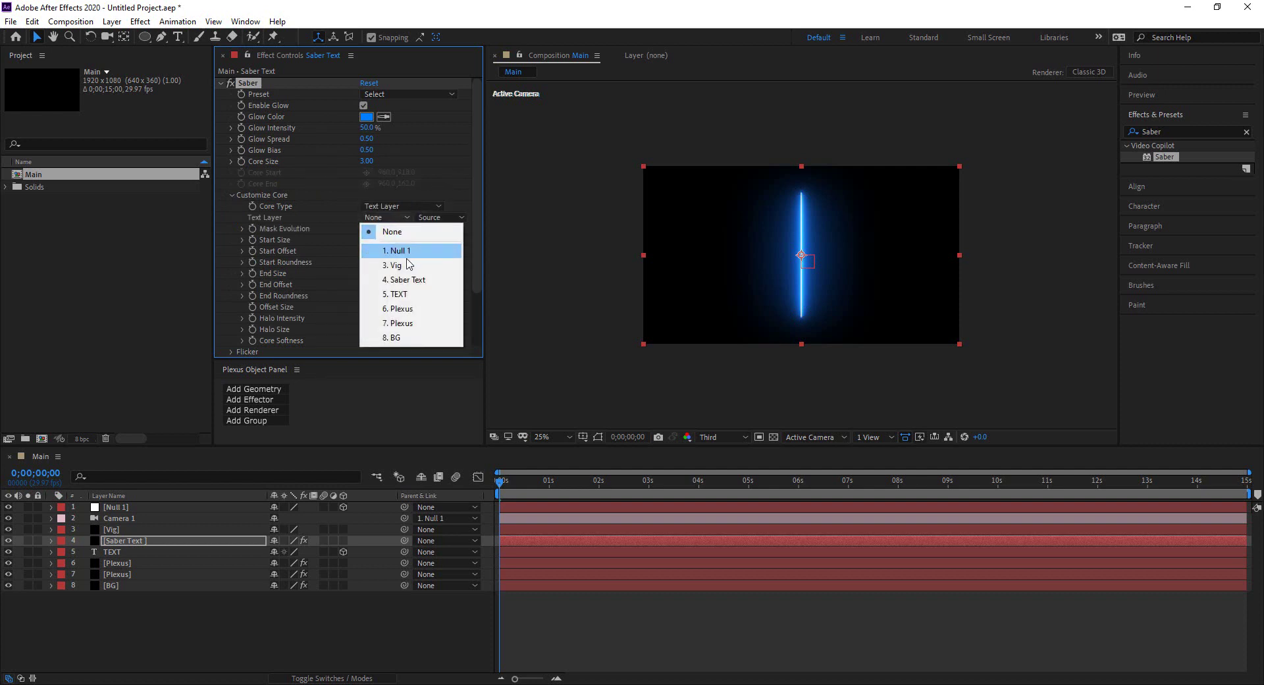
click(404, 293)
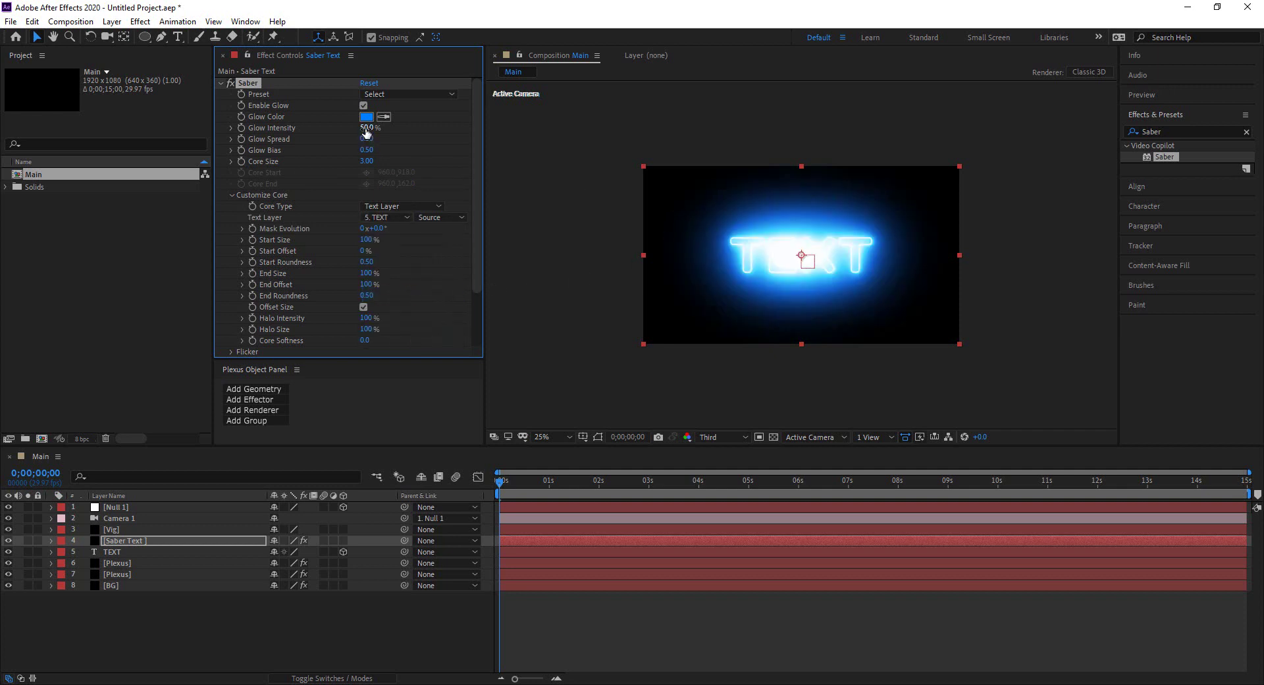
Try a 12% glow intensity and the Energize preset on the Saber effect
drag(366, 128, 340, 132)
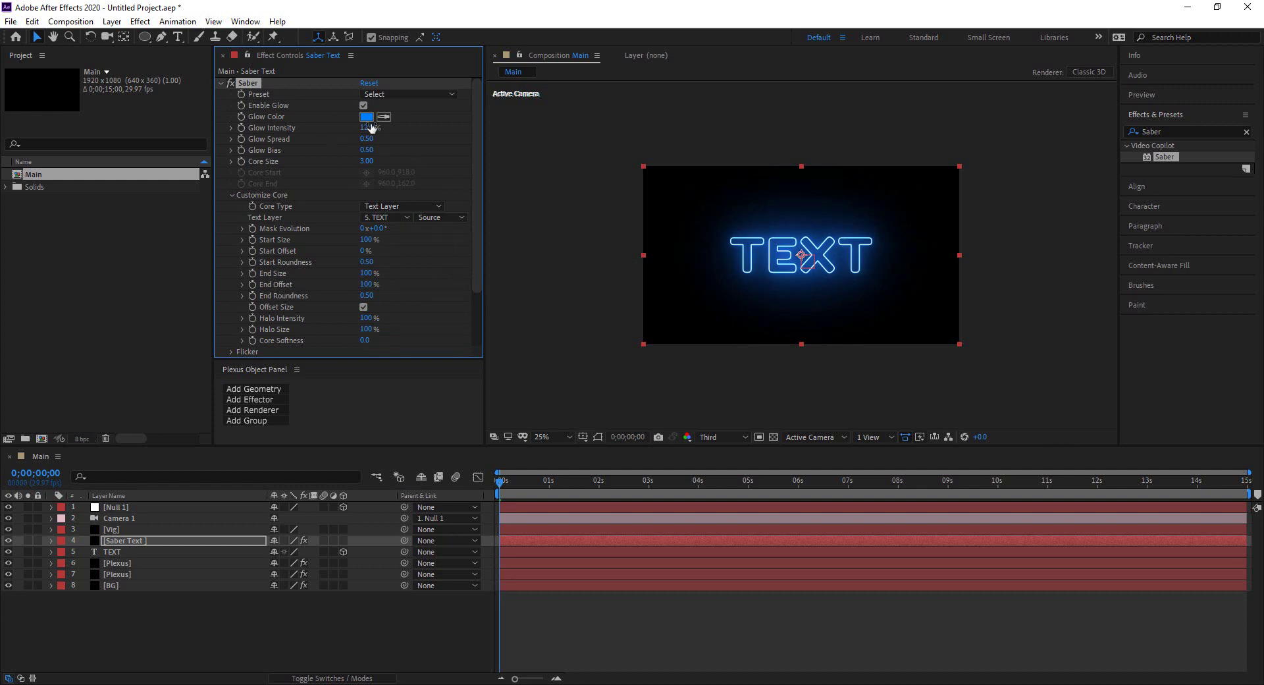
click(398, 94)
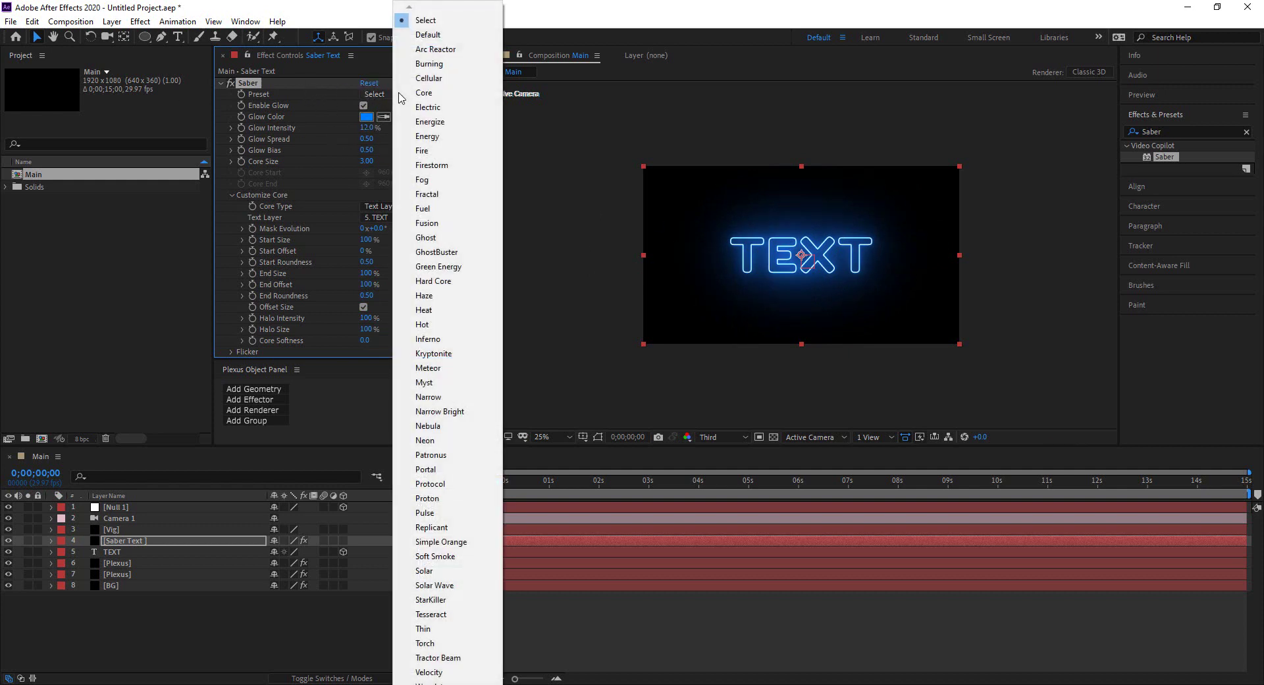
click(451, 122)
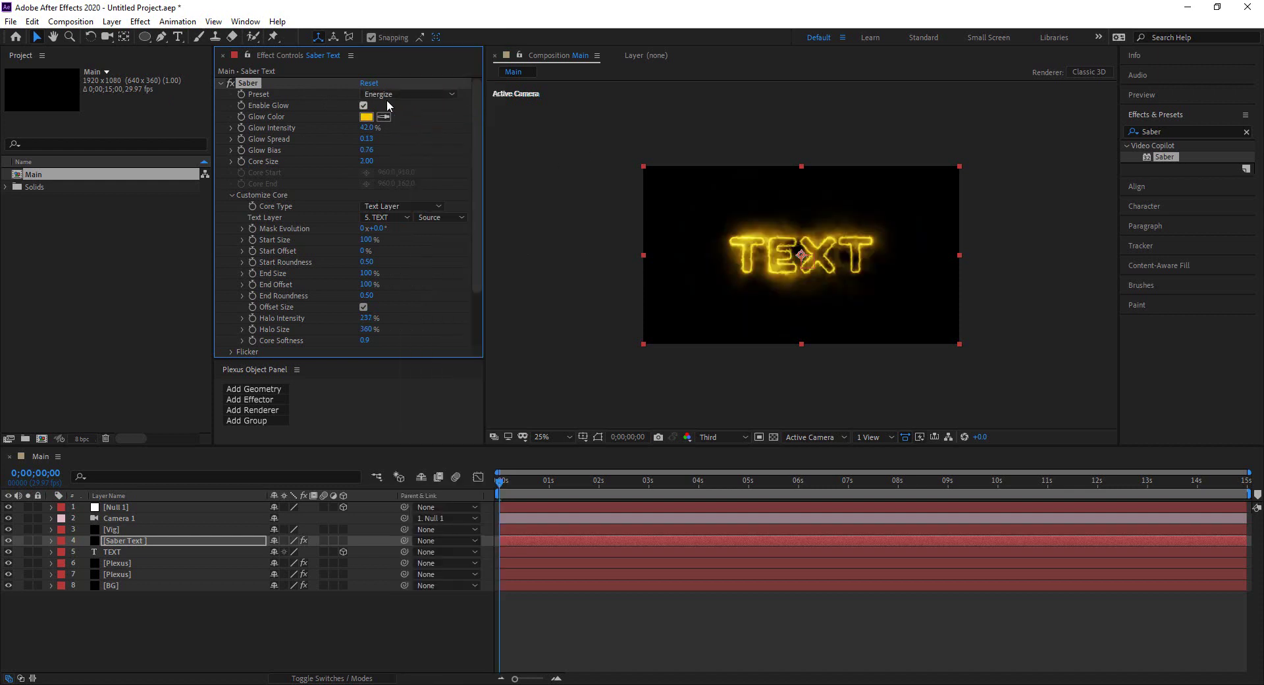
Apply the Electric preset to the Saber effect and set its glow intensity to 62%
click(442, 94)
click(435, 107)
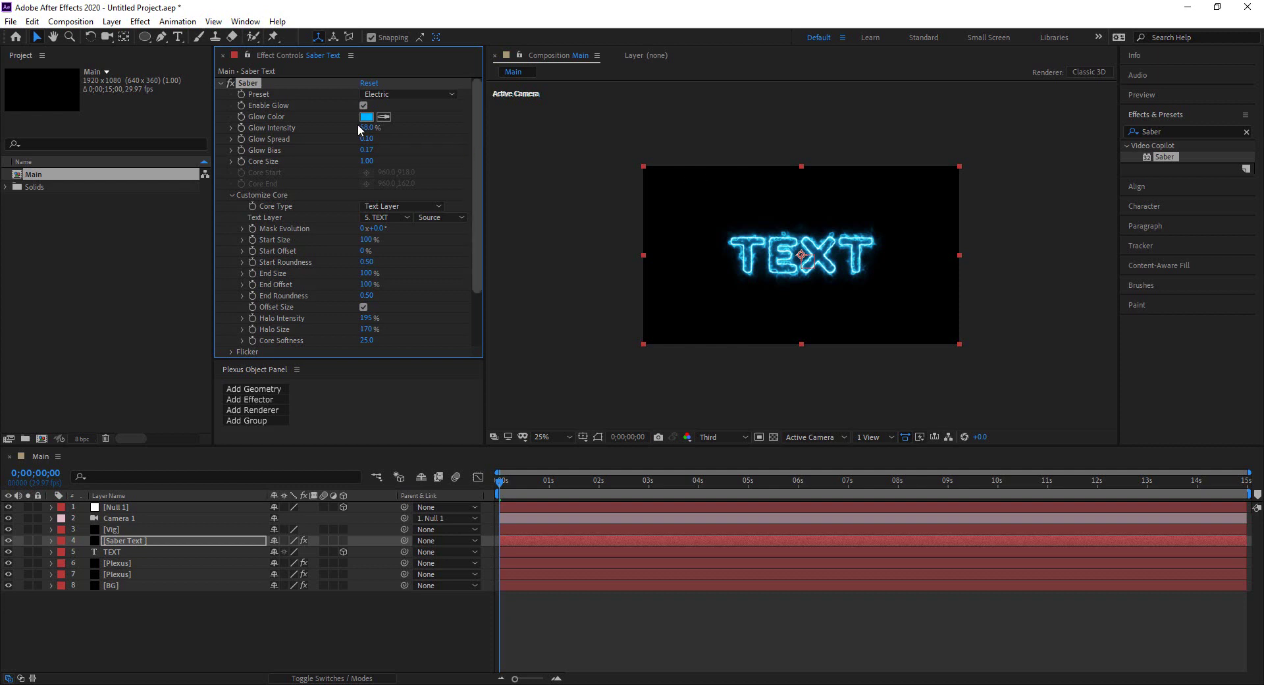
mouse_move(366, 128)
mouse_down()
mouse_move(424, 130)
mouse_move(368, 129)
mouse_up()
drag(480, 199, 481, 171)
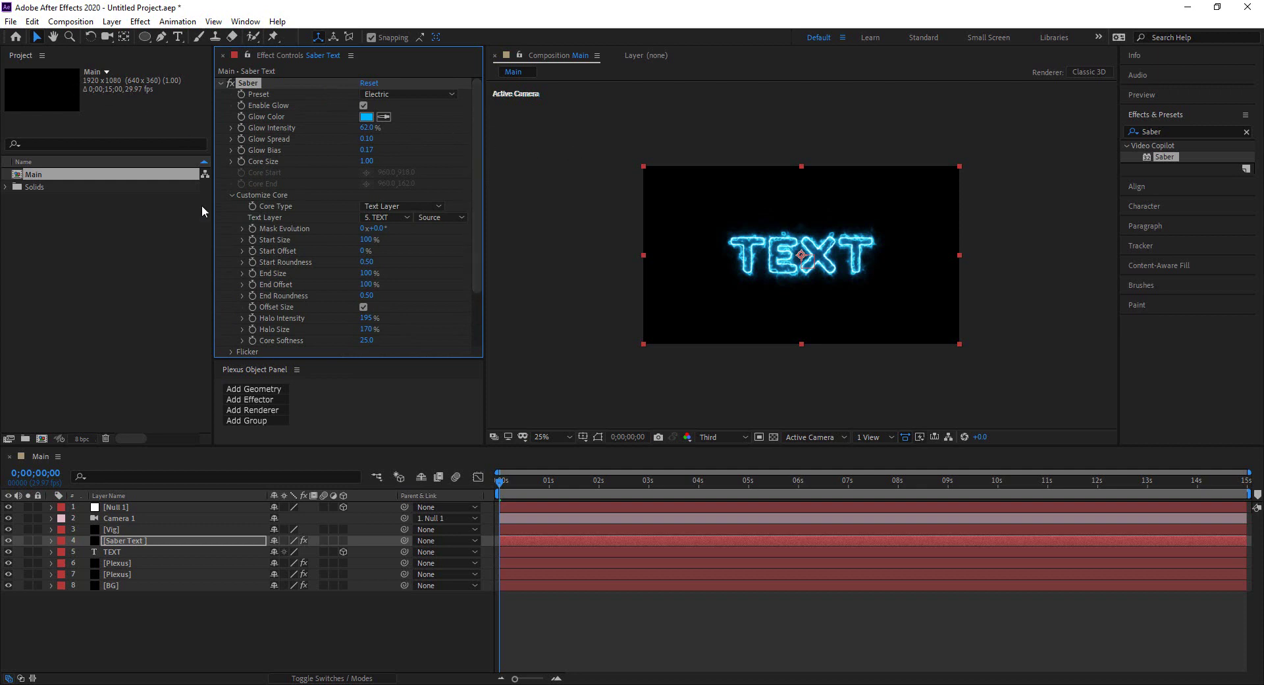
click(256, 636)
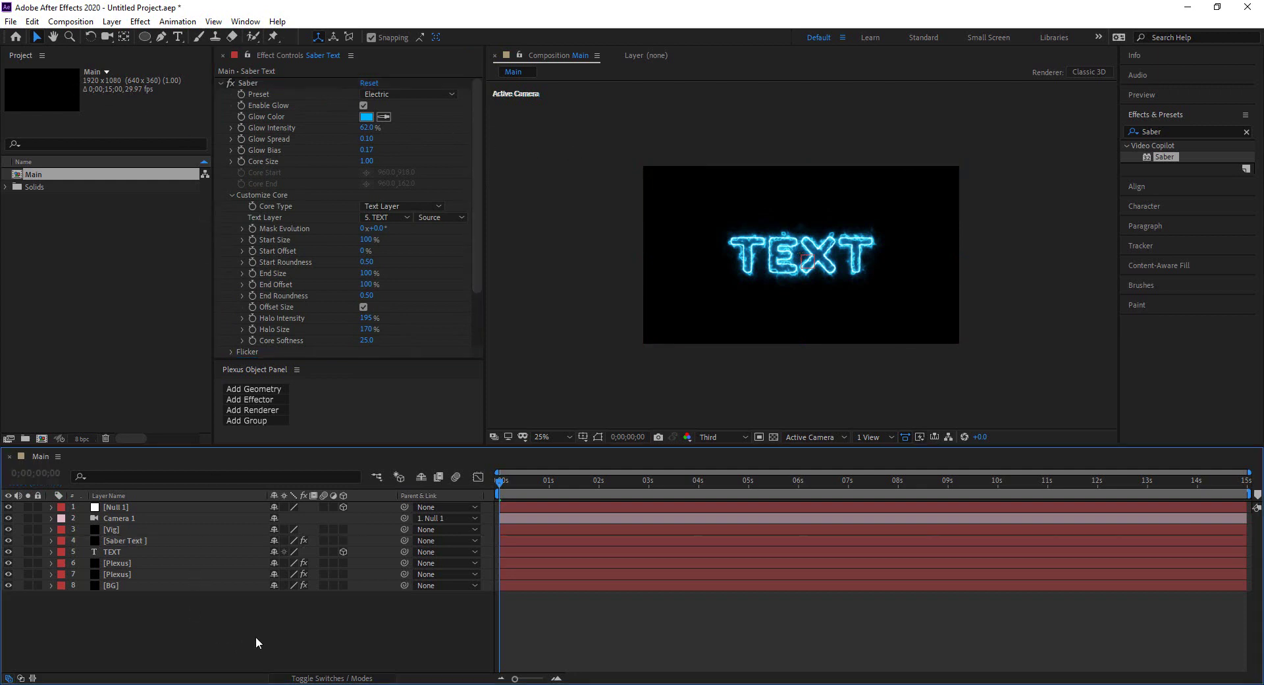
Set the Saber Text layer's blending mode to Screen
click(149, 540)
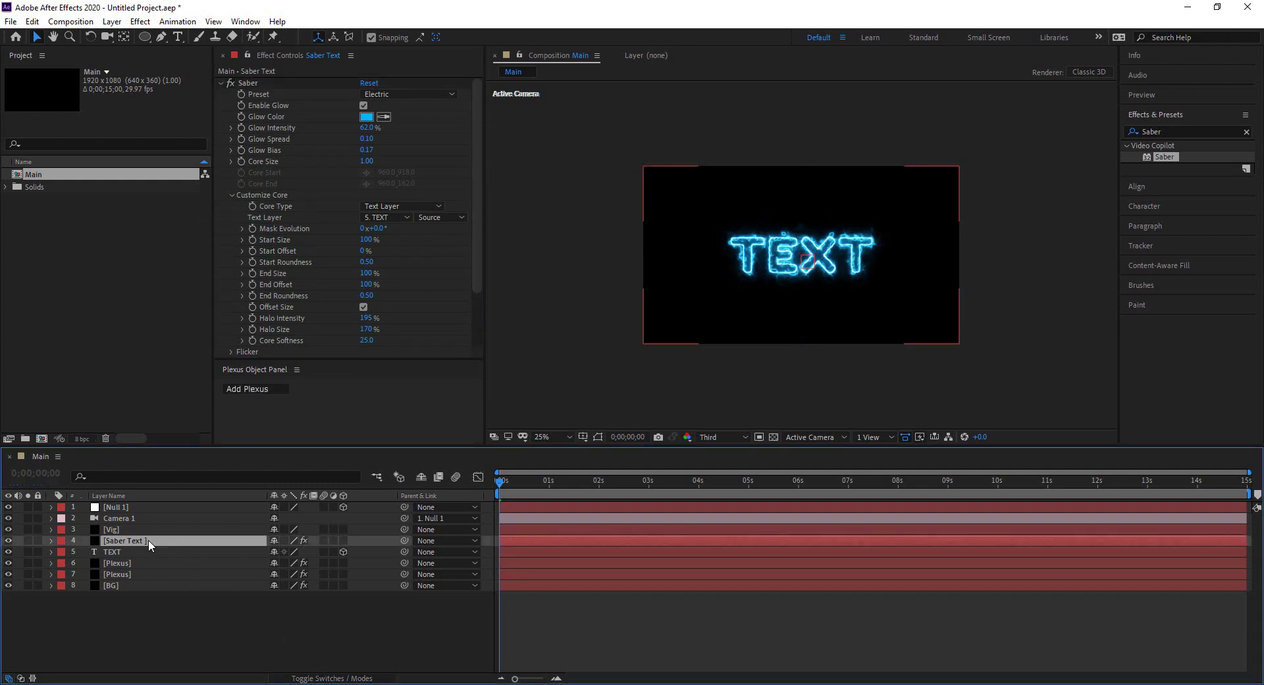
click(332, 678)
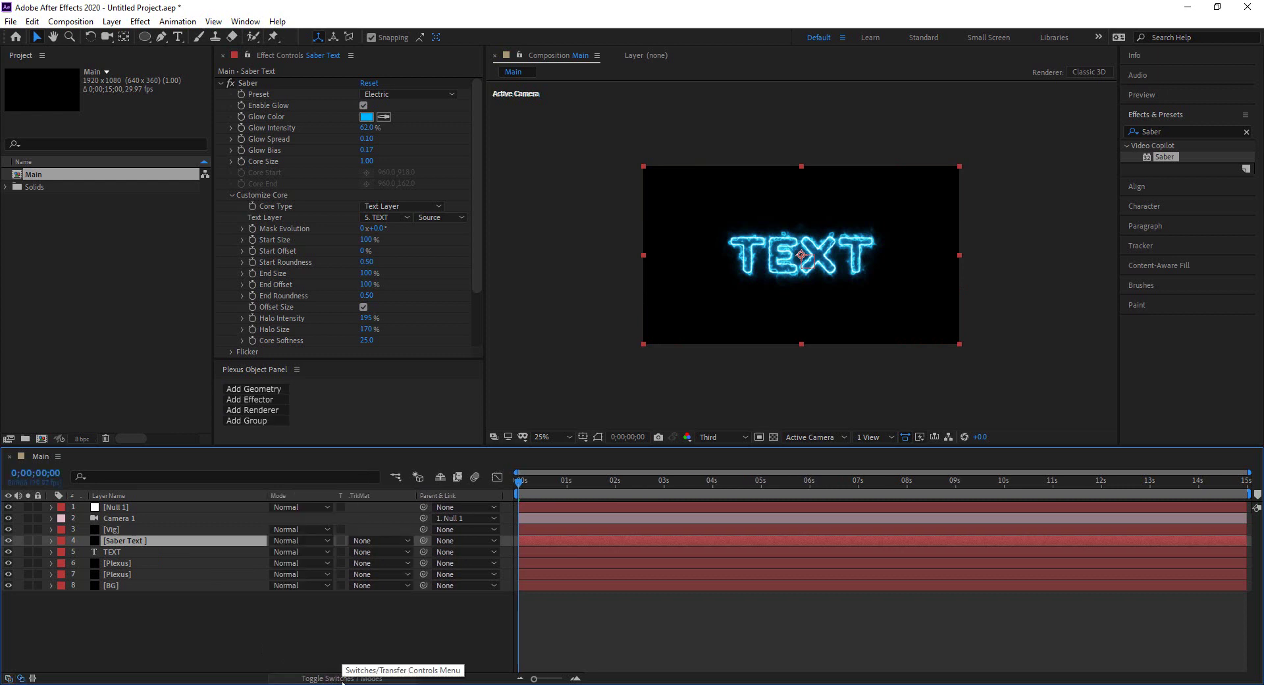
click(323, 540)
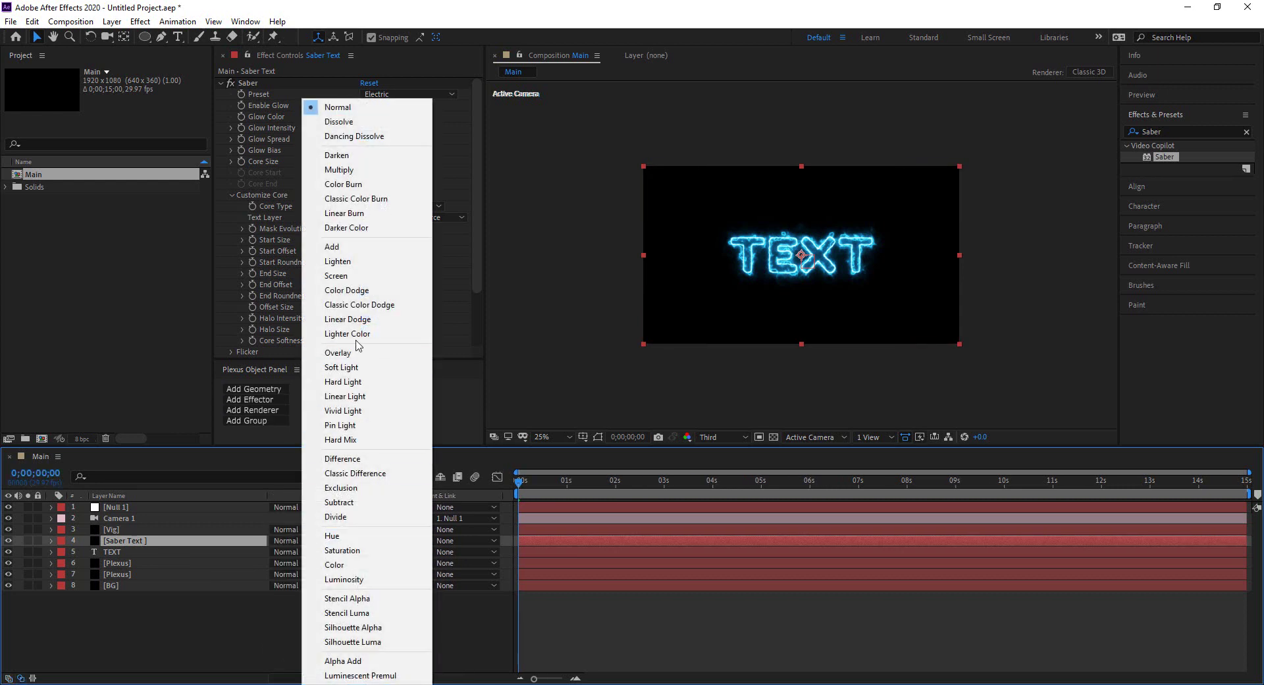
click(347, 276)
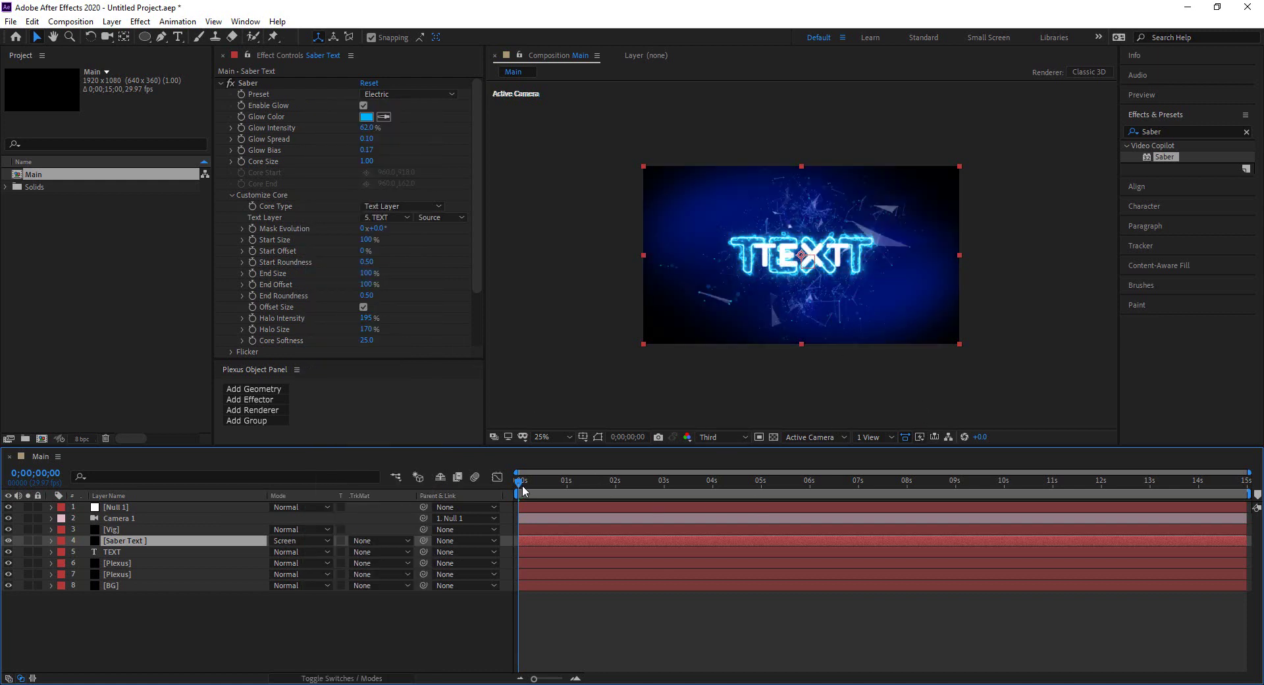
Check the text outline at 0;00;14;29 and make the Saber Text layer a 3D layer
drag(576, 482, 1246, 518)
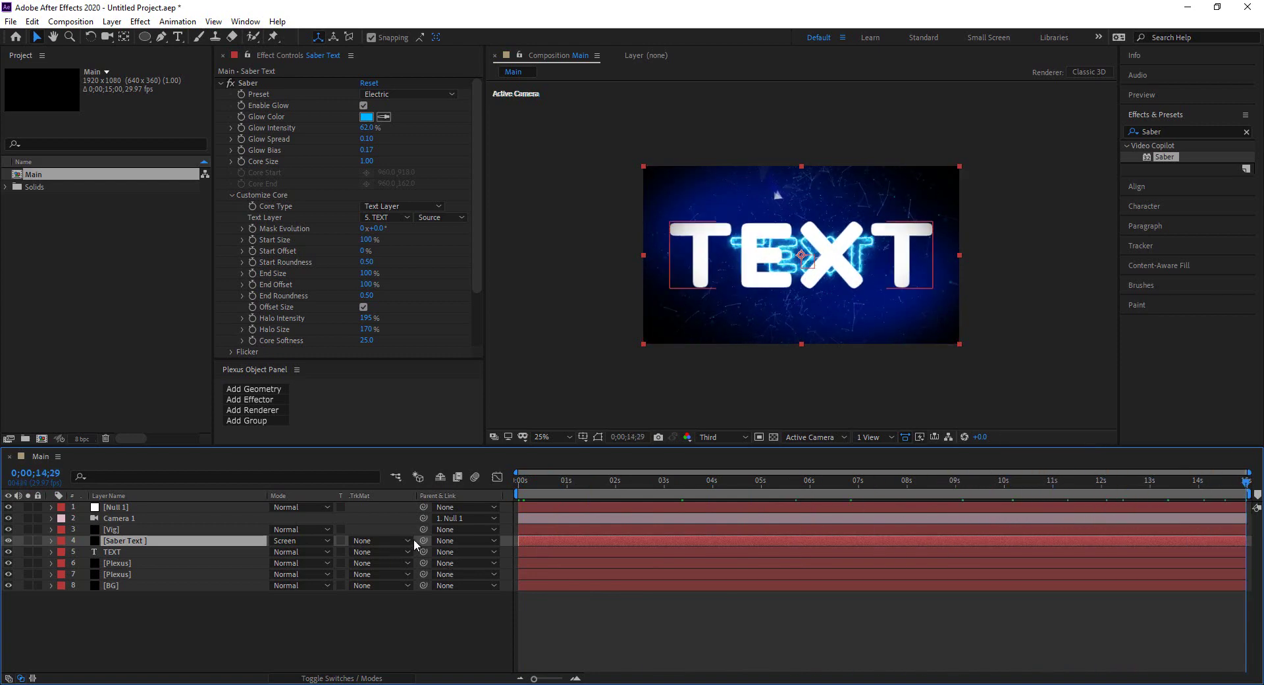
click(333, 678)
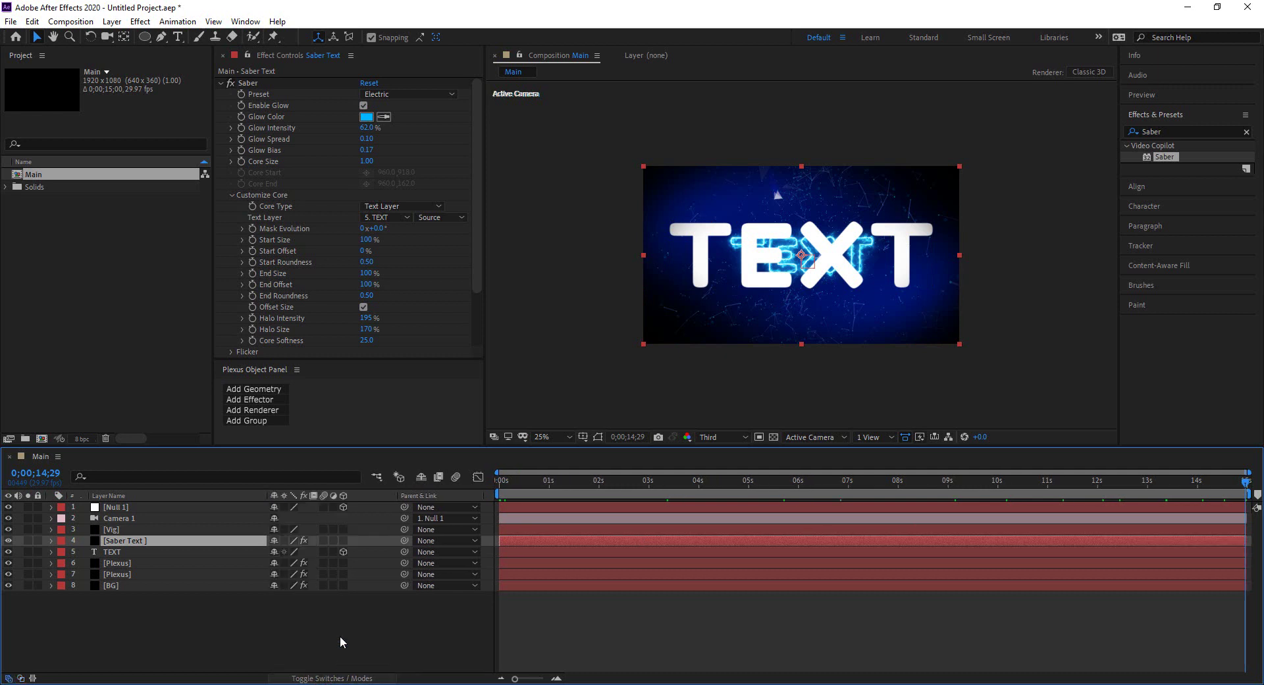
click(343, 541)
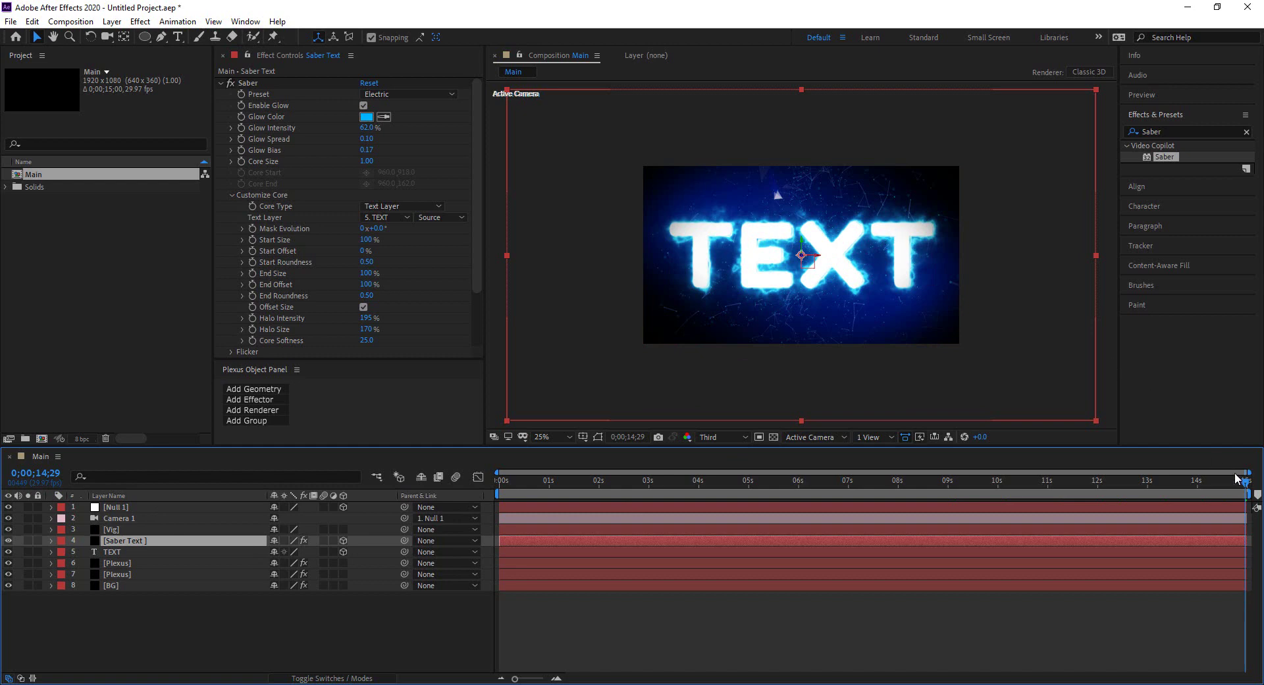
Review the Saber text along the timeline up to 0;00;08;10 and compare it with the PlexusIntro.mp4 video in the media player
drag(1246, 484, 893, 492)
drag(774, 499, 464, 512)
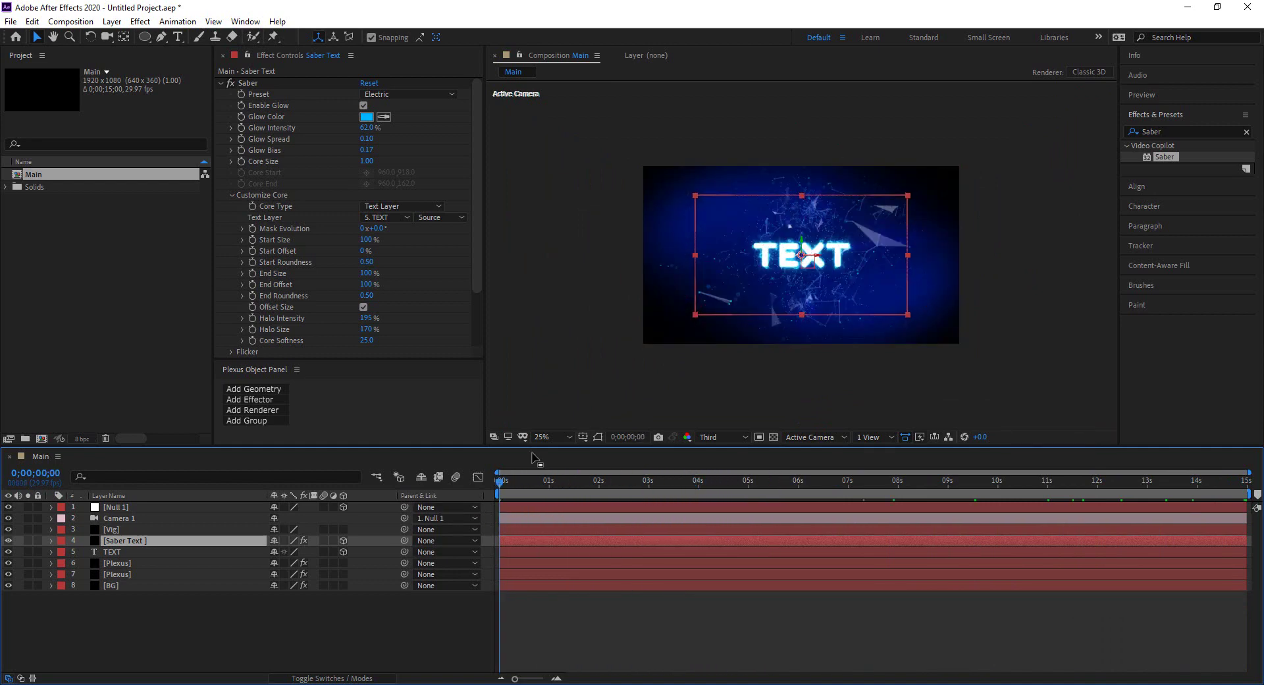
drag(523, 482, 912, 494)
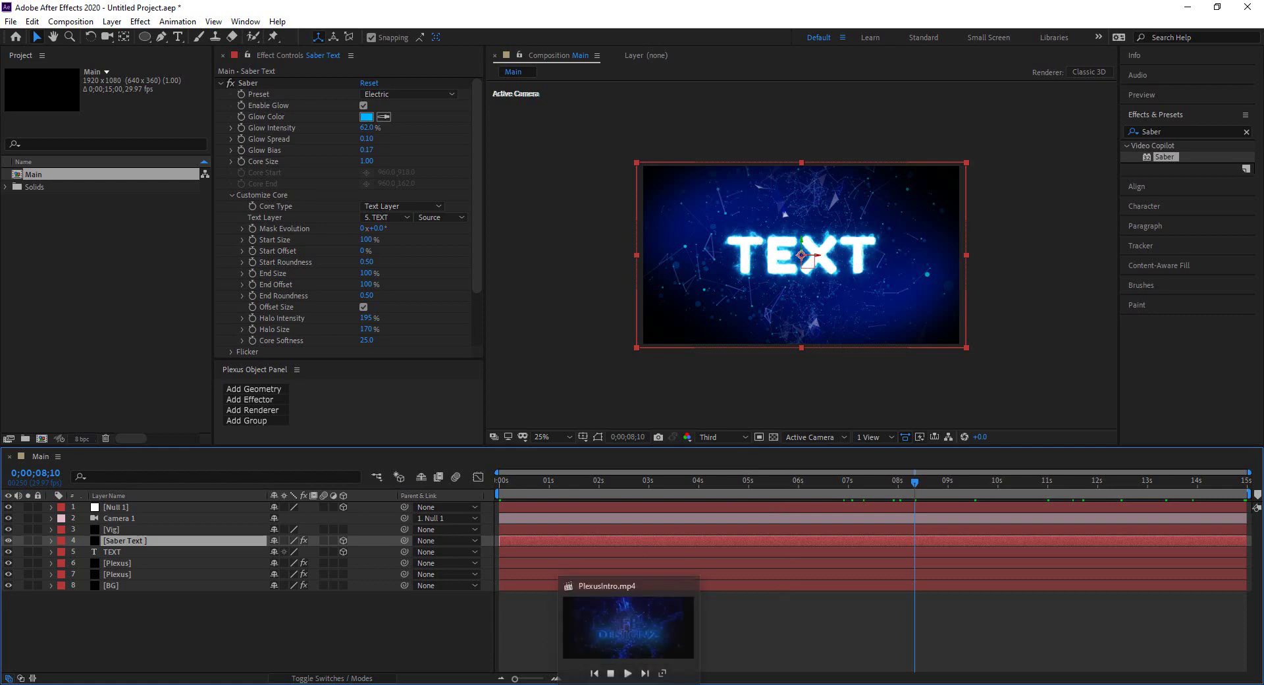
click(629, 684)
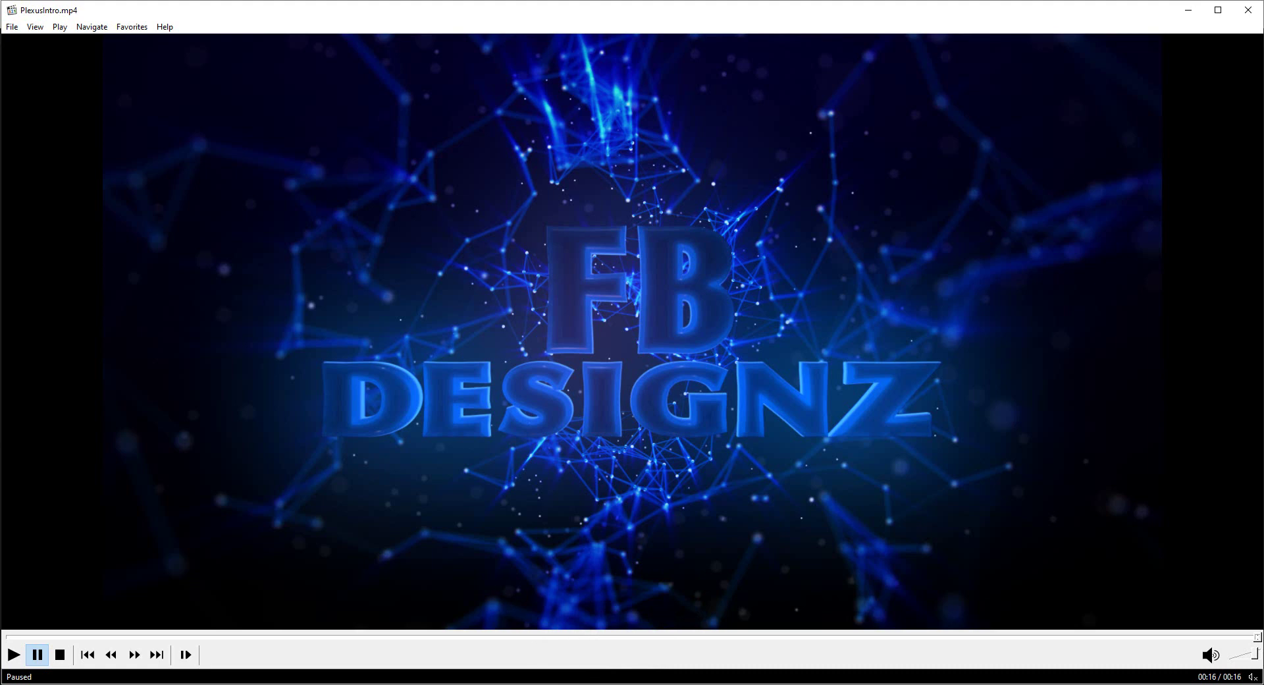
key(alt+Tab)
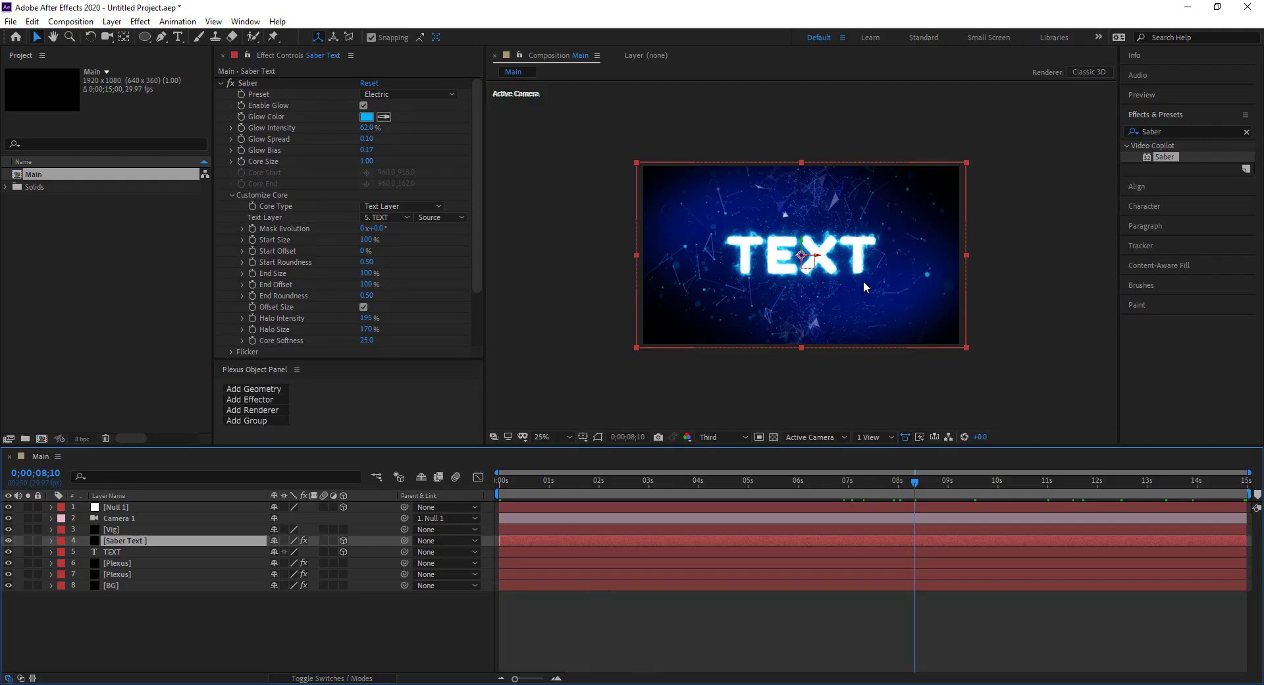
Create a composition-sized black solid named E3D
click(199, 611)
right_click(200, 615)
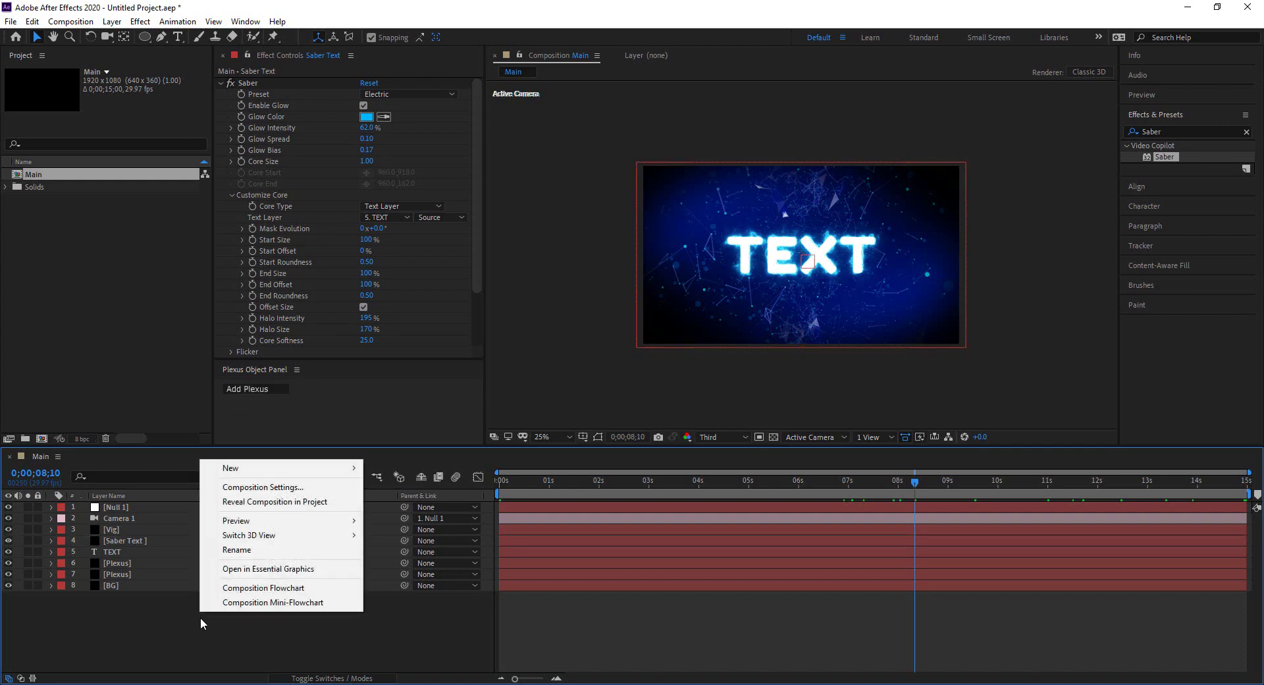
mouse_move(329, 468)
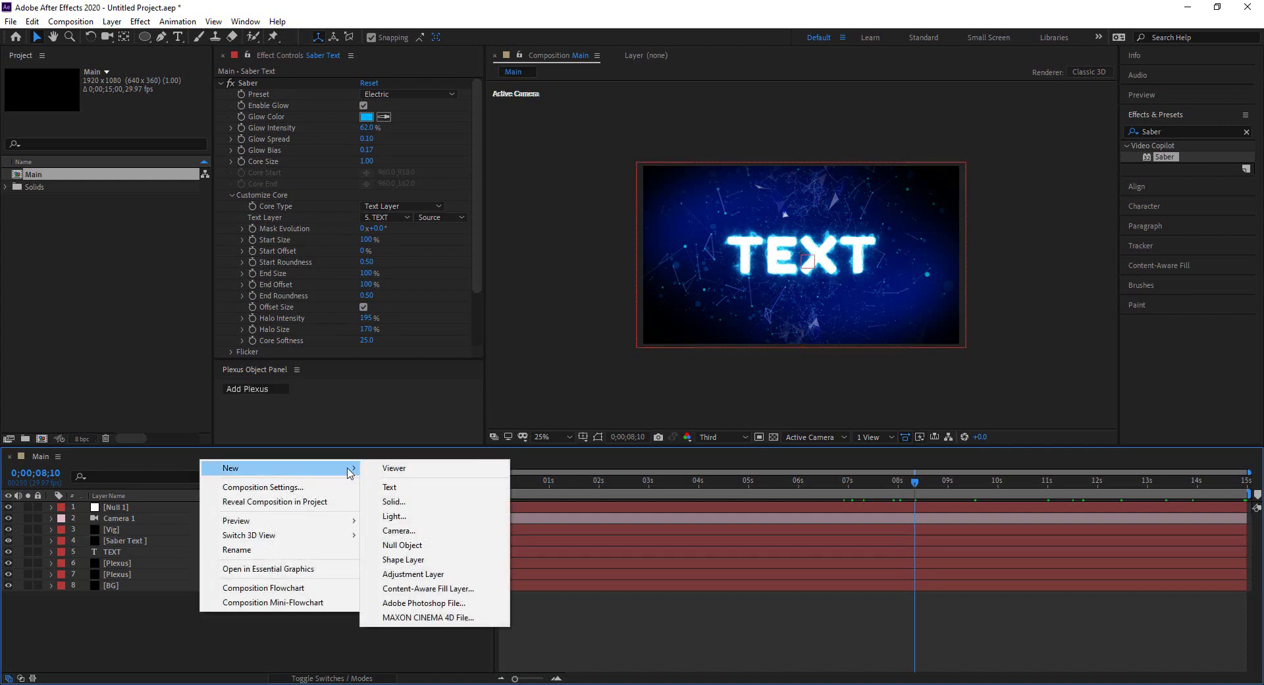
click(407, 502)
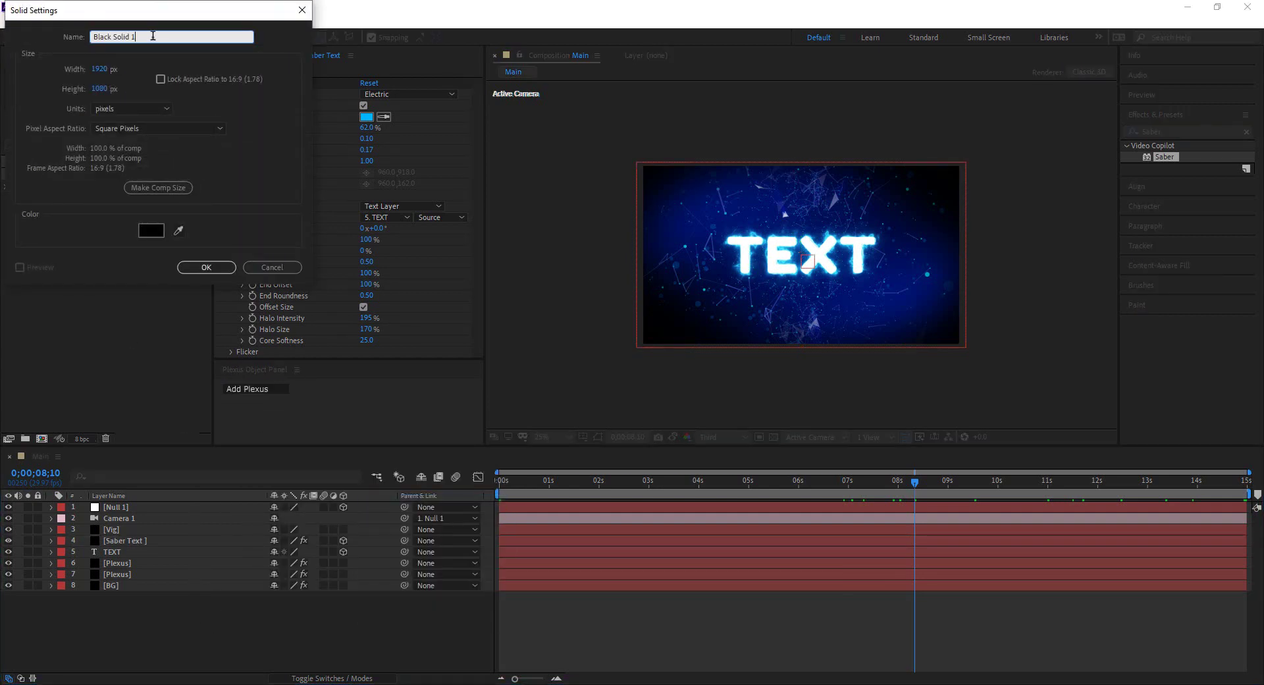
text(E3D)
click(158, 188)
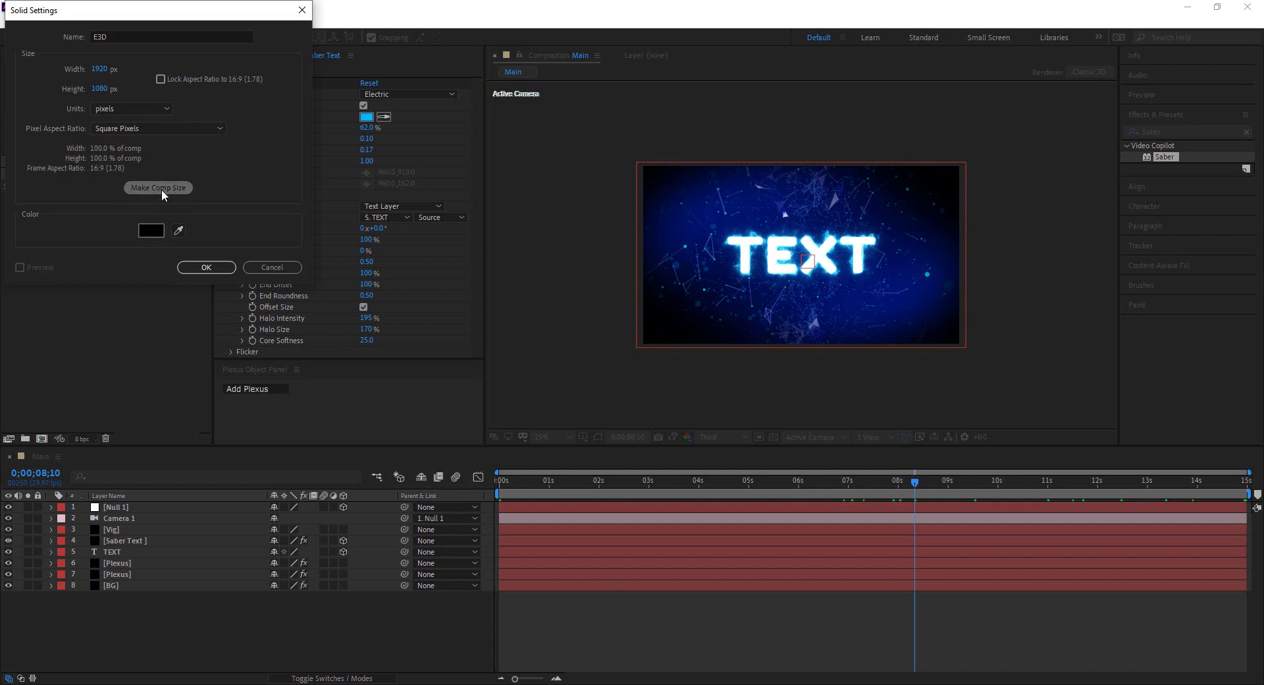
click(206, 269)
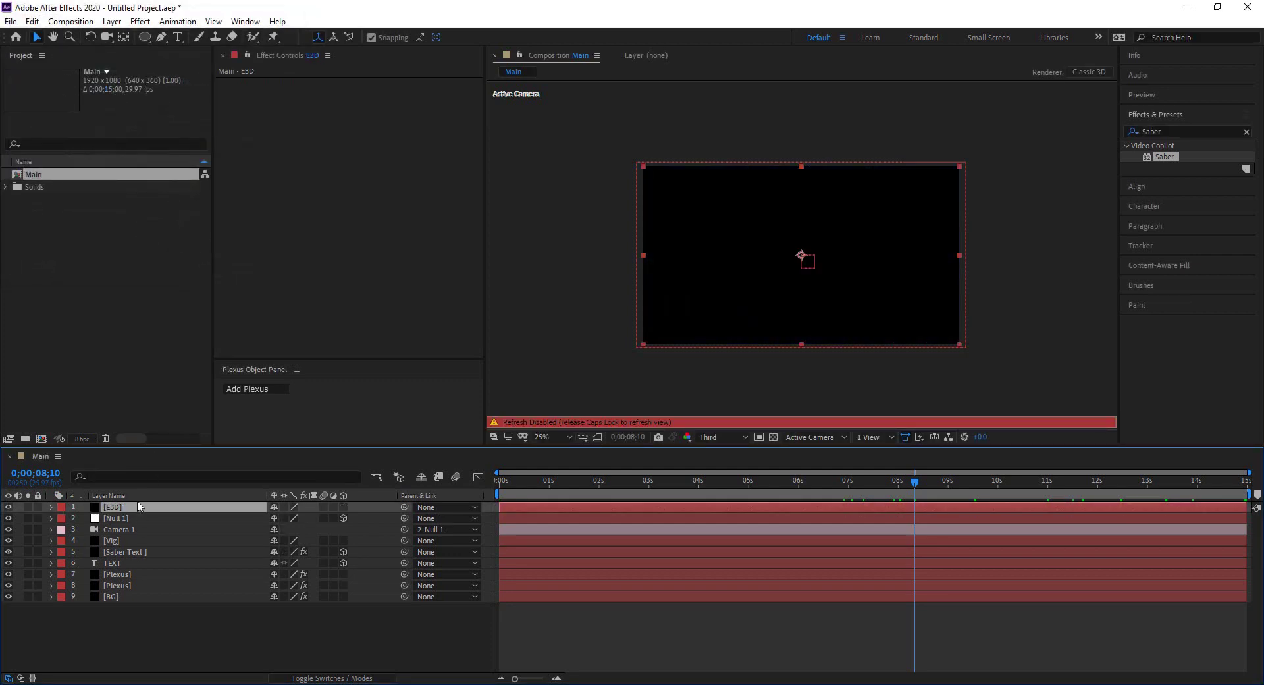
Move the E3D layer directly above the Saber Text layer and apply the Element effect to it
drag(140, 506, 153, 543)
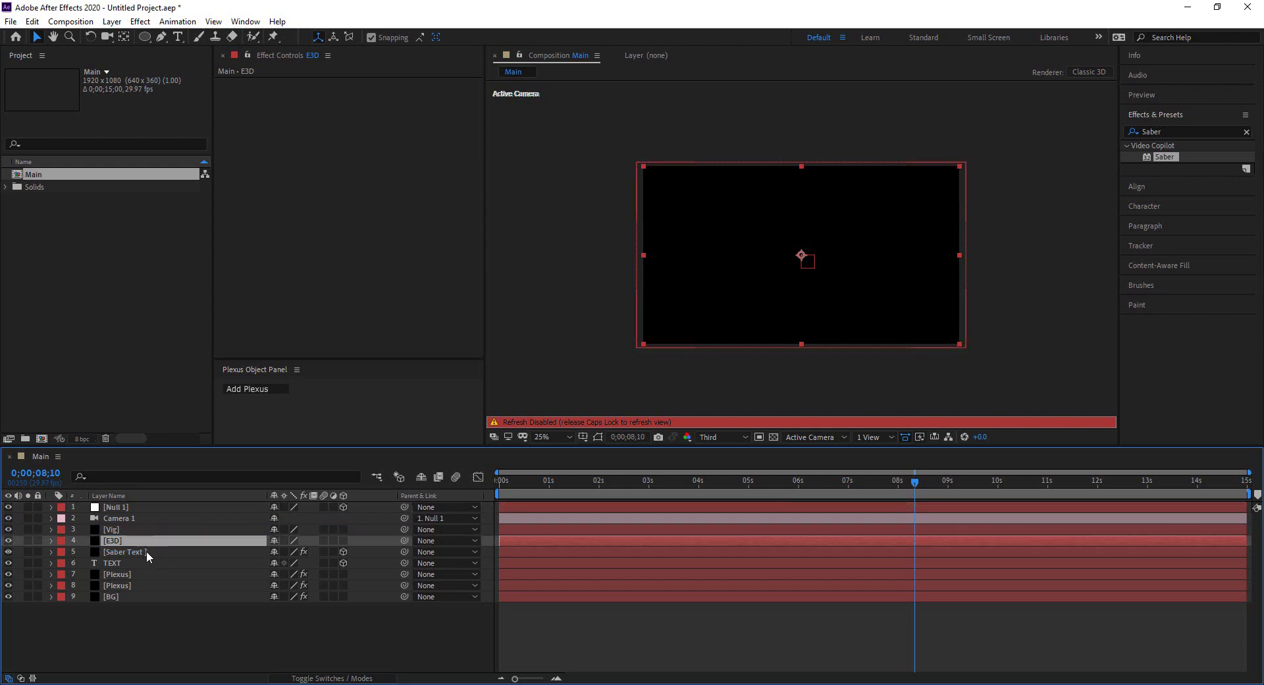
key(Caps_Lock)
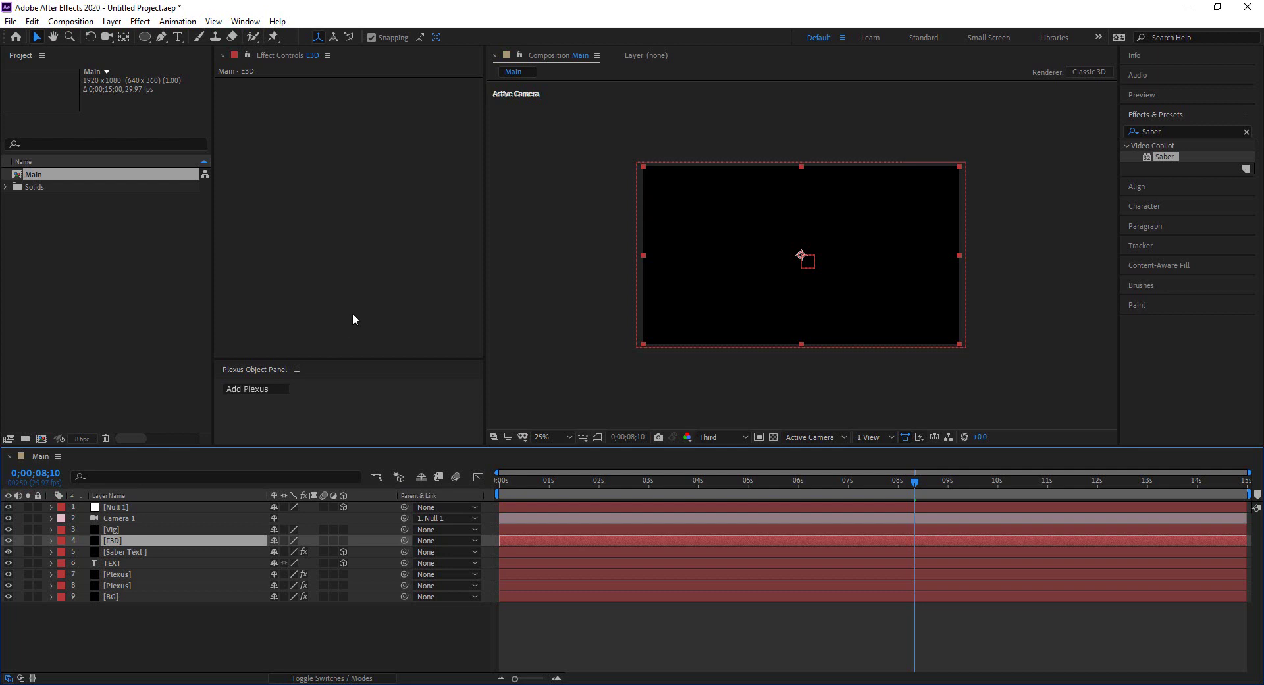
click(1166, 131)
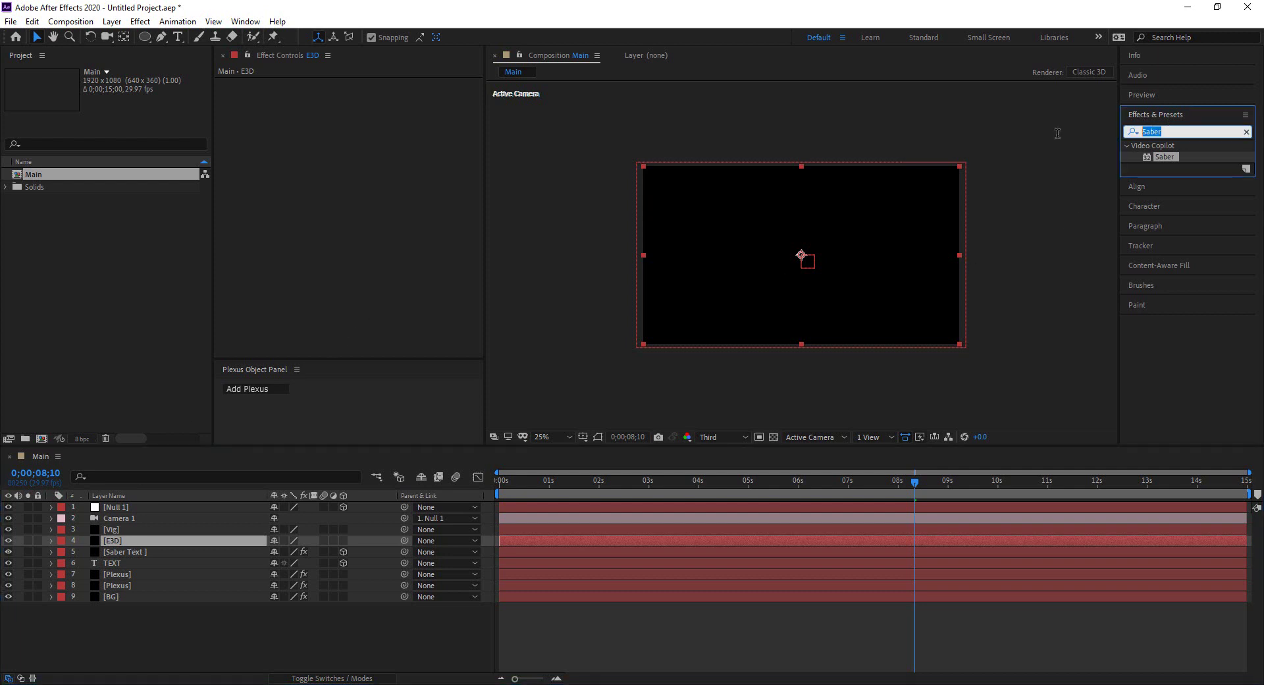
text(element)
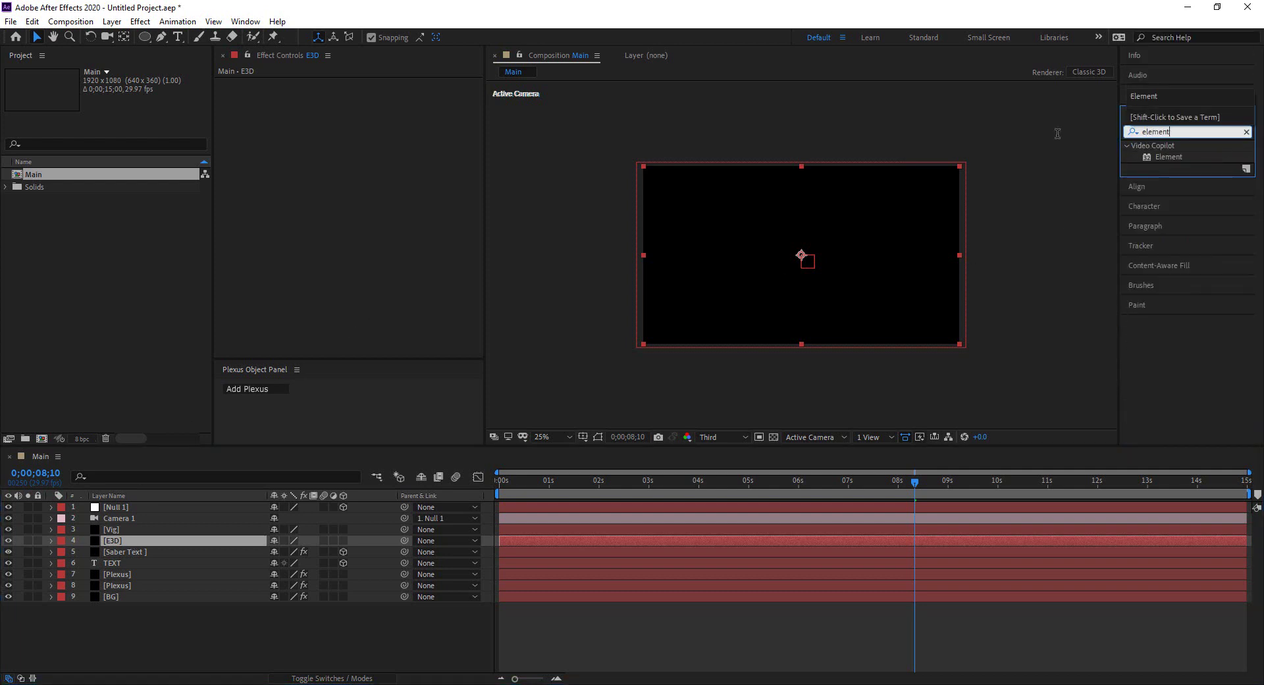
drag(1168, 156, 115, 541)
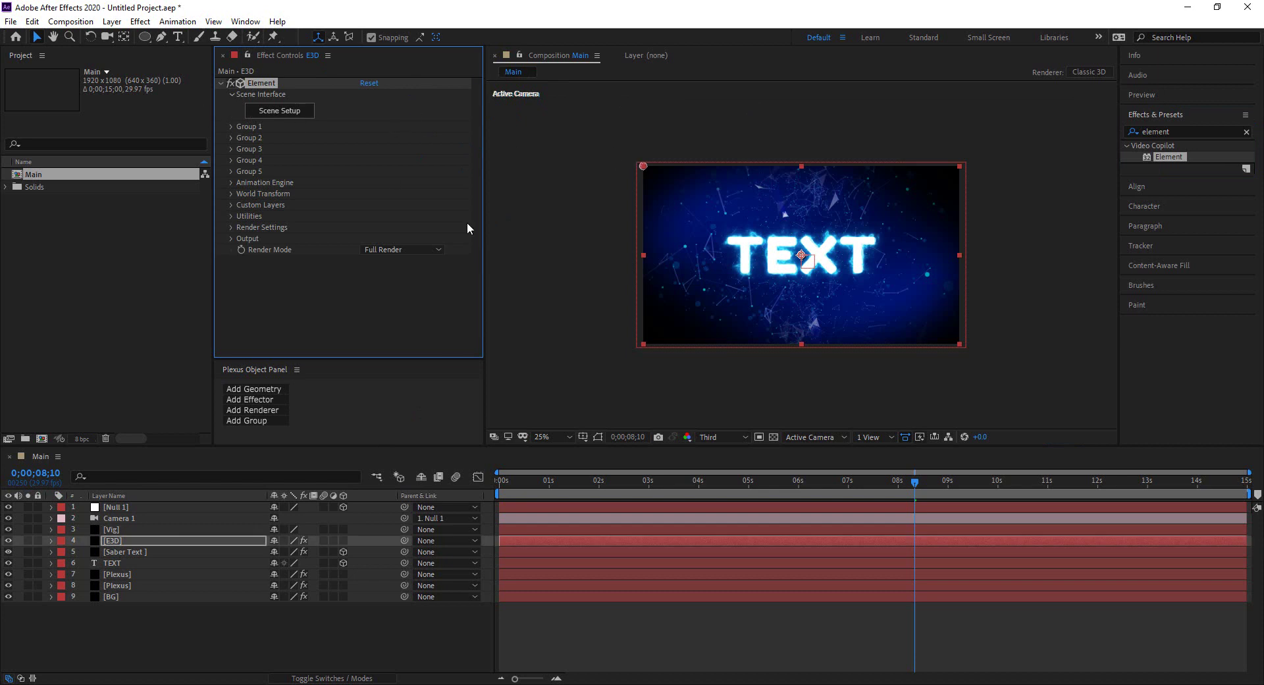
At 0;00;14;29, set Path Layer 1 in the Element effect's custom text and masks to the TEXT layer
drag(914, 484, 1249, 483)
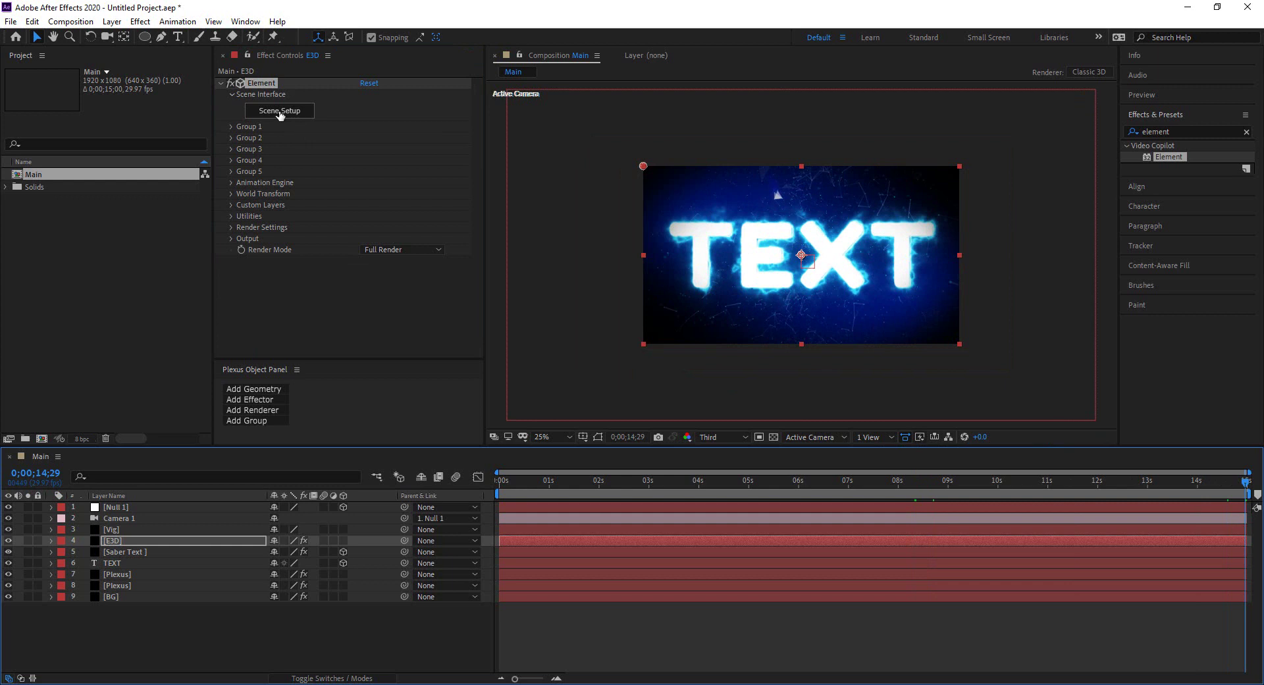
click(231, 204)
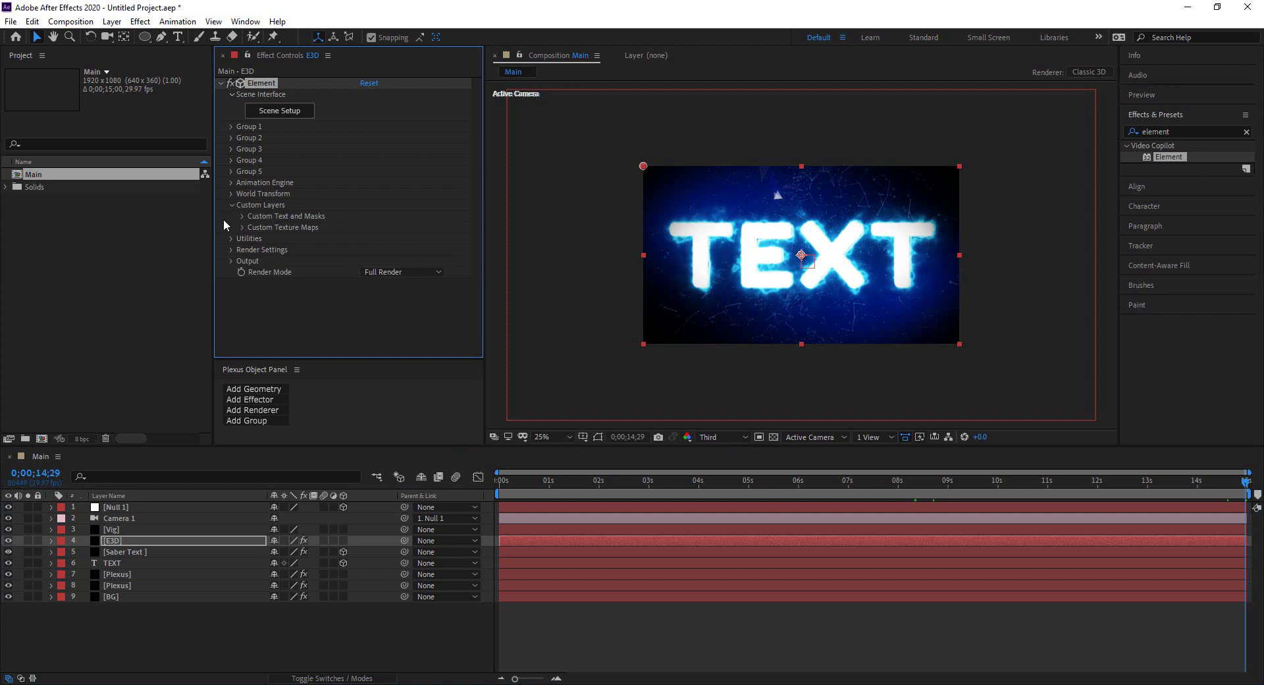
click(242, 216)
scroll(243, 217, down, 1)
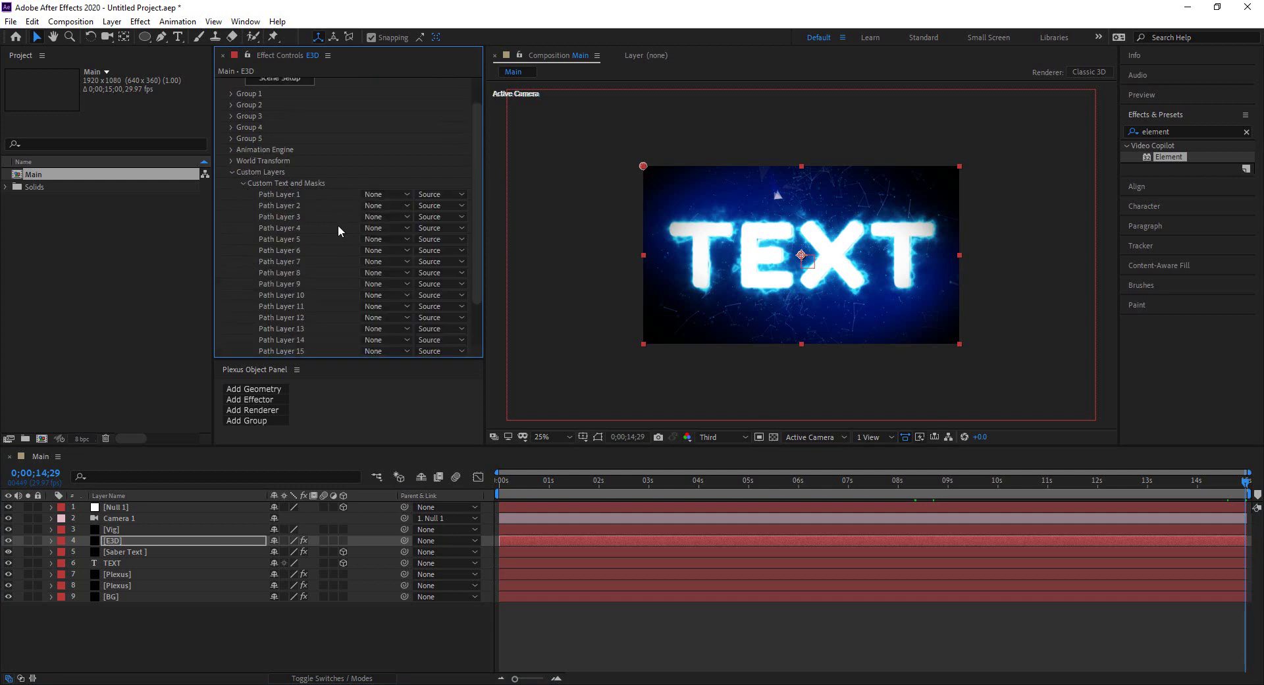
click(385, 195)
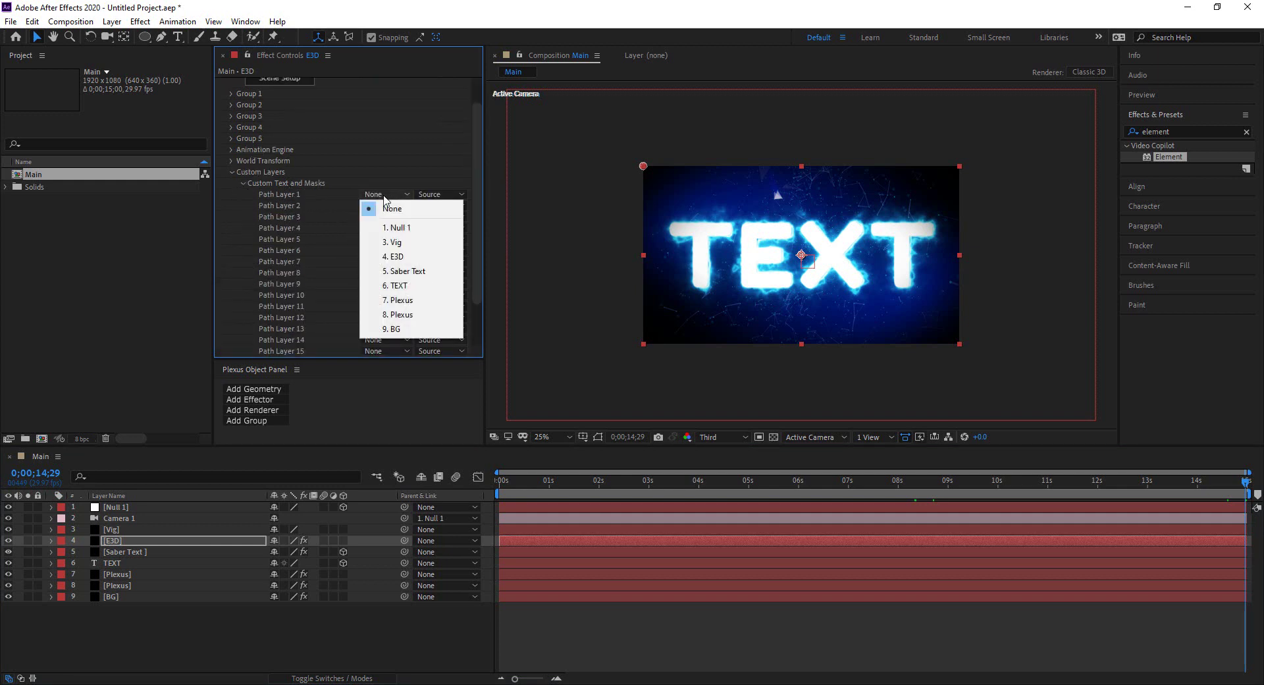
click(397, 285)
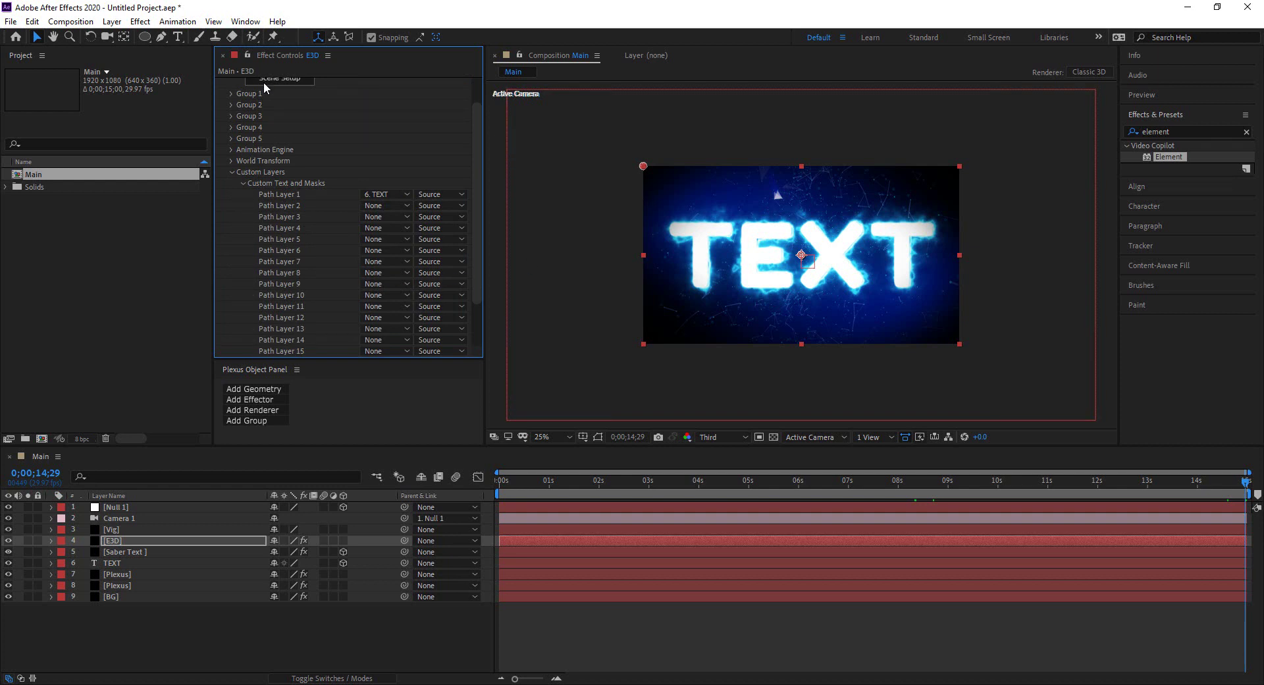
Extrude the custom text path into a 3D model in Element's Scene Setup and check it at an angle
scroll(349, 113, up, 2)
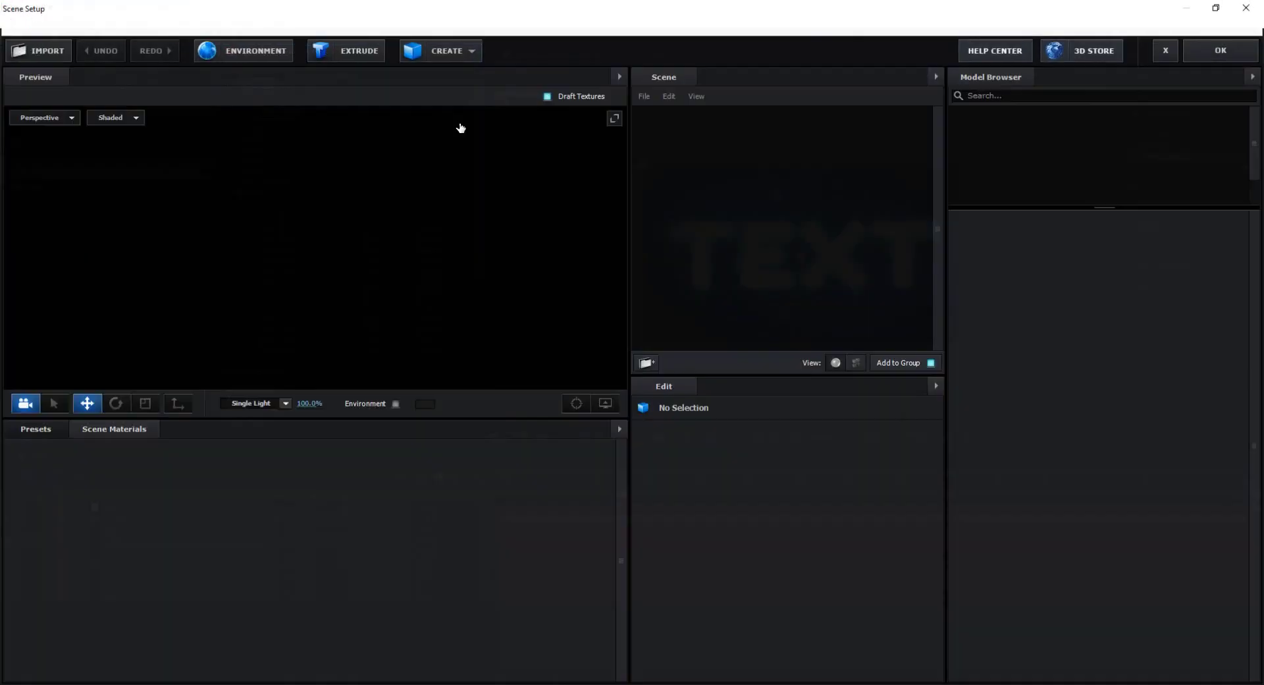
click(357, 52)
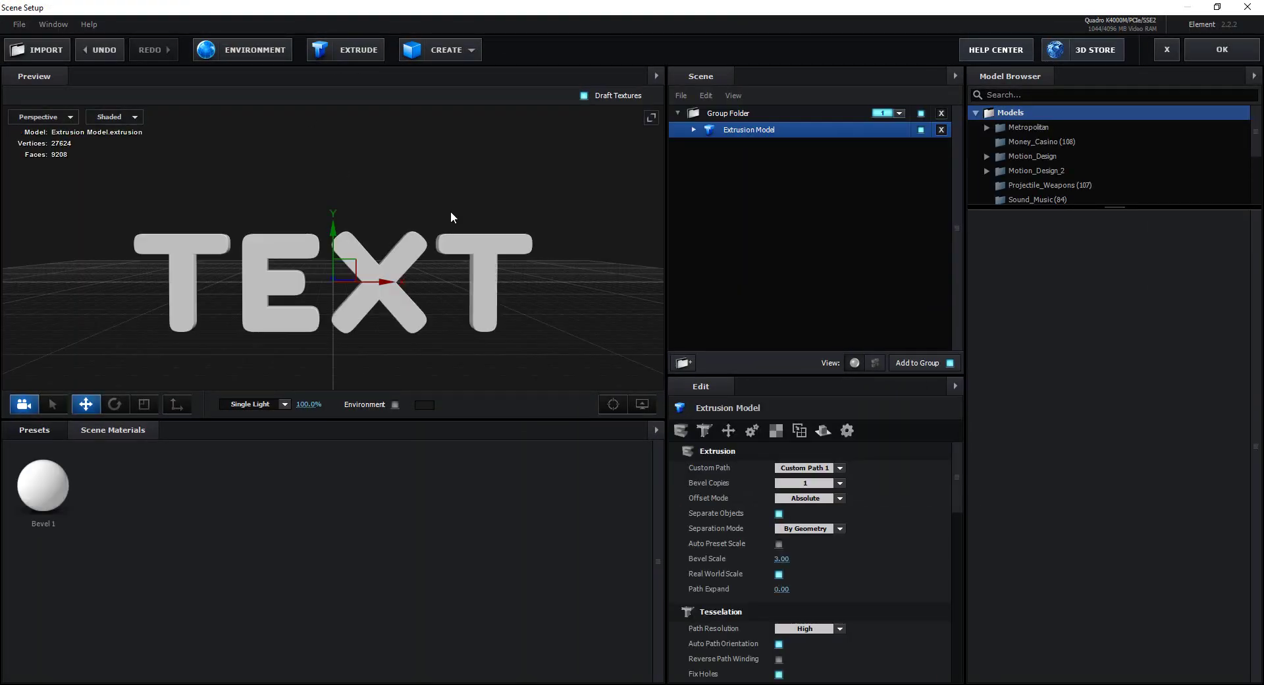
drag(522, 297, 499, 281)
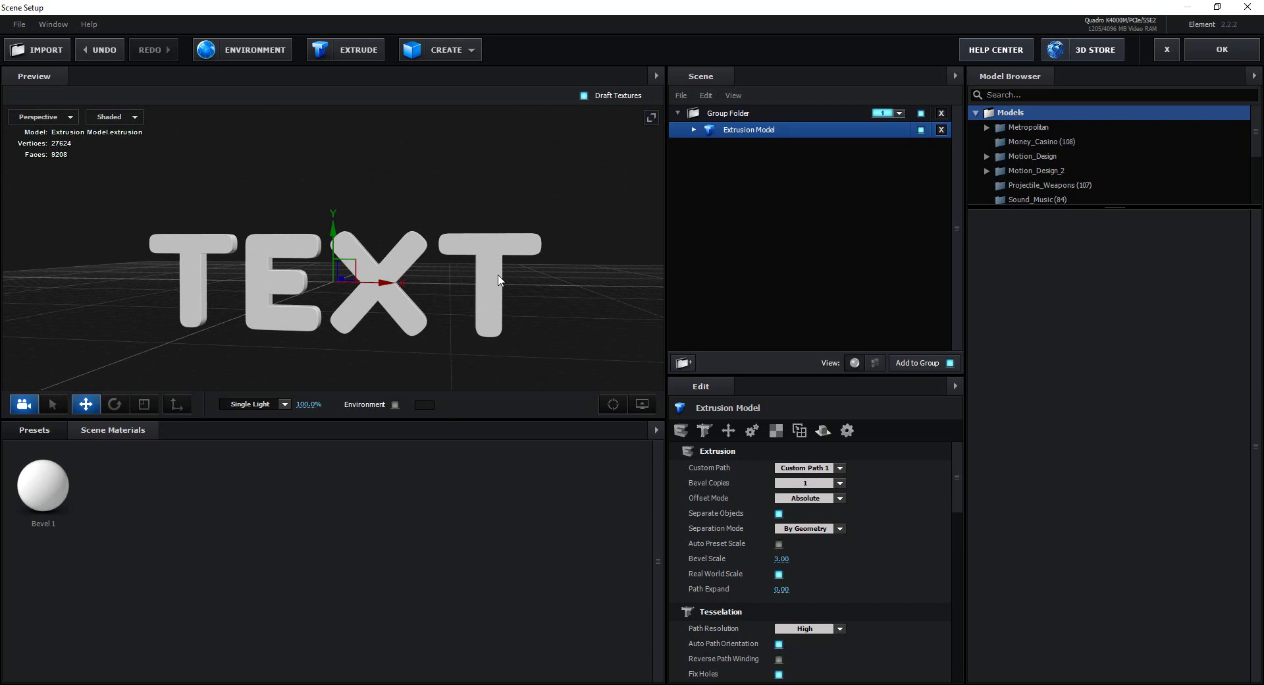
Apply the Outline_Black physical bevel preset to the Extrusion Model and accept the Element scene
click(20, 428)
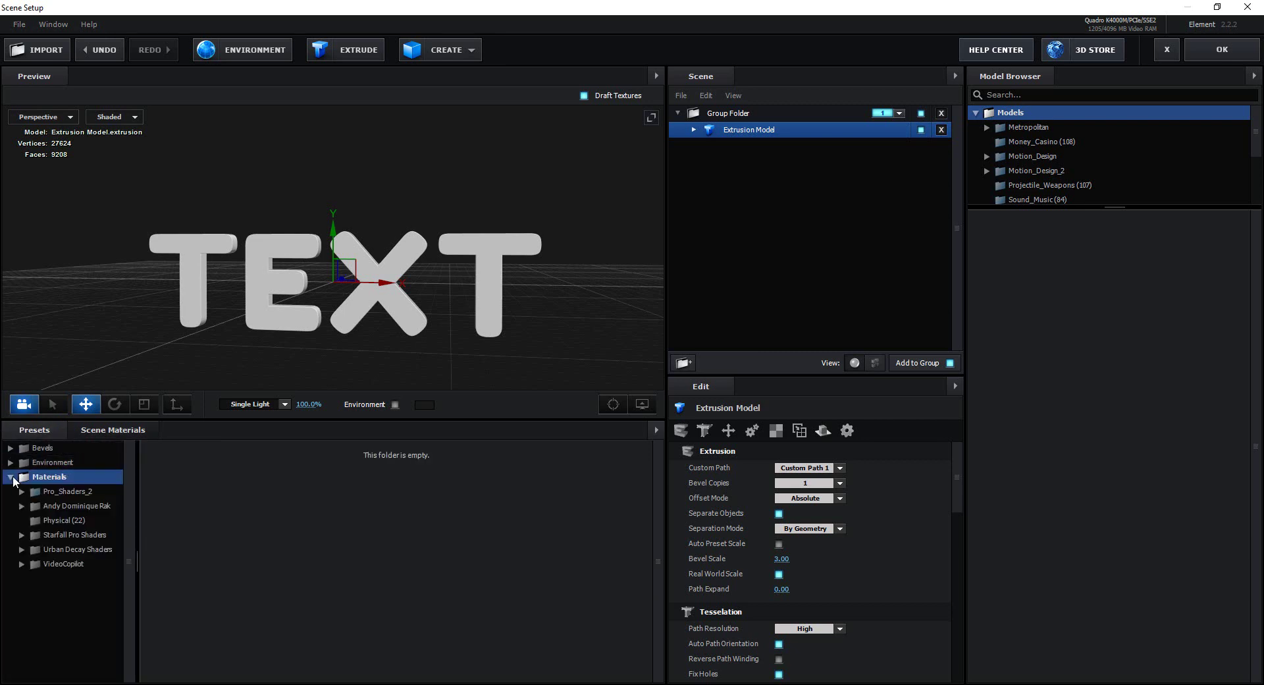
click(10, 477)
click(14, 446)
click(57, 461)
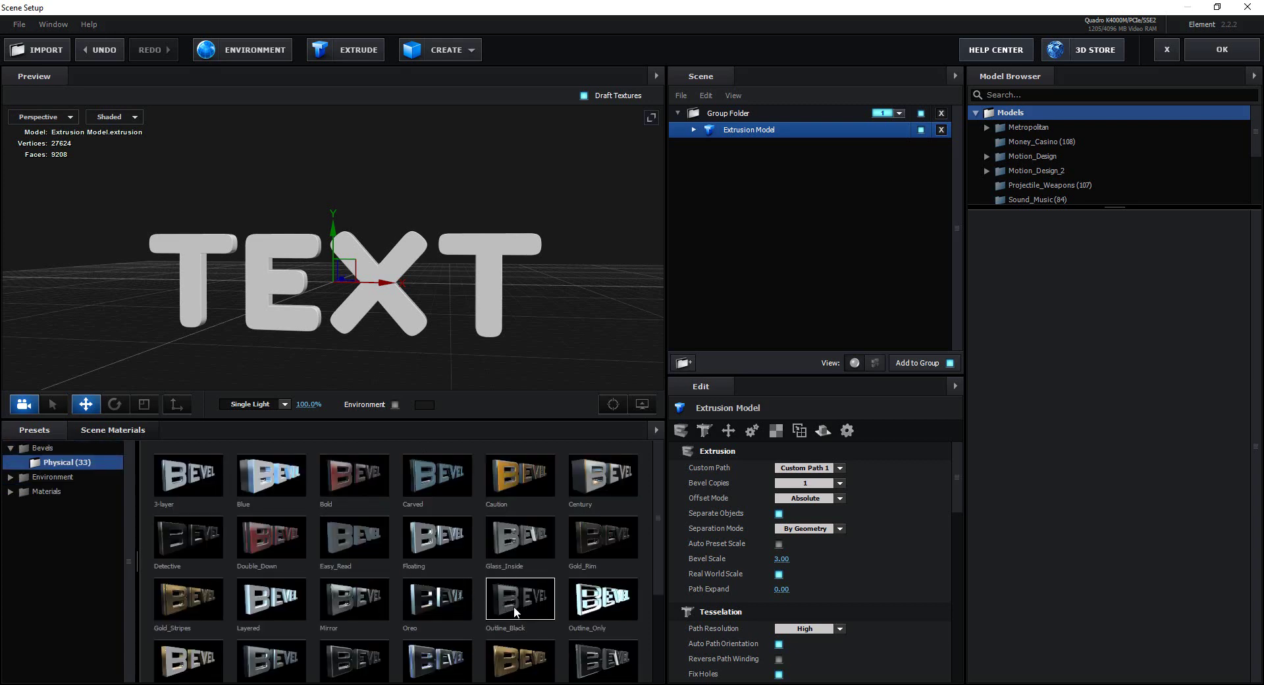
drag(536, 602, 773, 129)
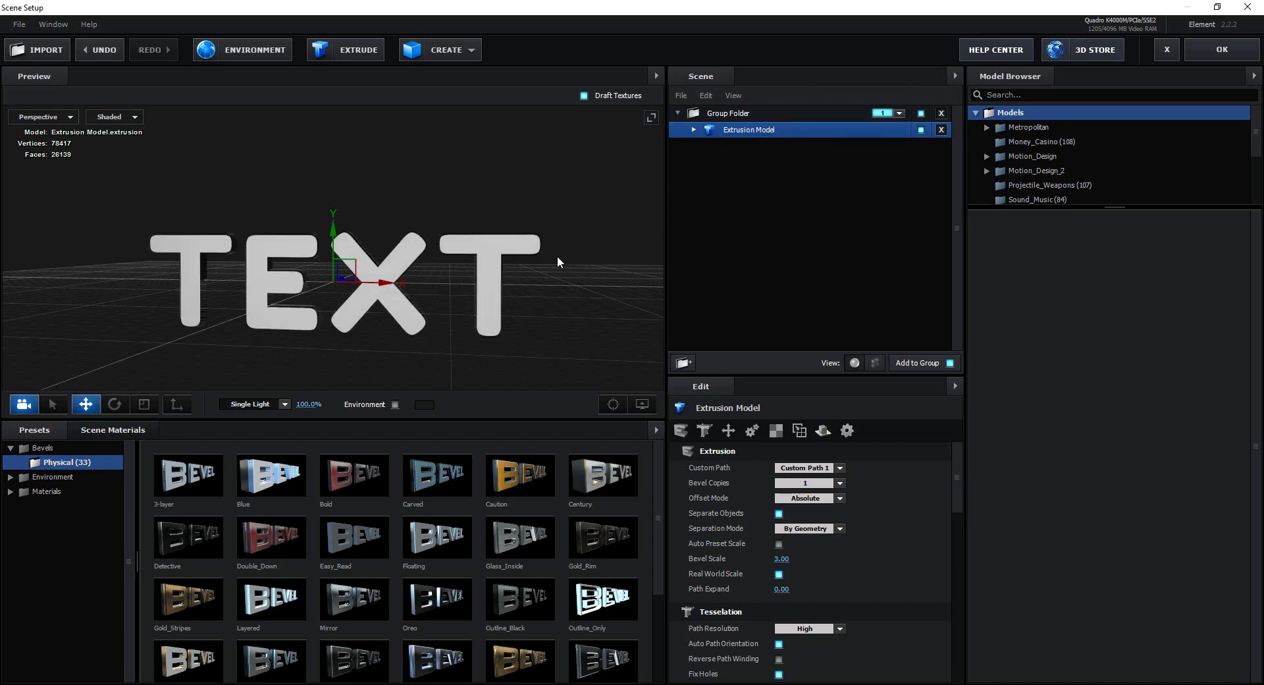
mouse_move(558, 257)
mouse_down()
mouse_move(639, 286)
mouse_move(689, 260)
mouse_move(670, 267)
mouse_move(685, 284)
mouse_move(634, 261)
mouse_move(416, 263)
mouse_move(572, 273)
mouse_up()
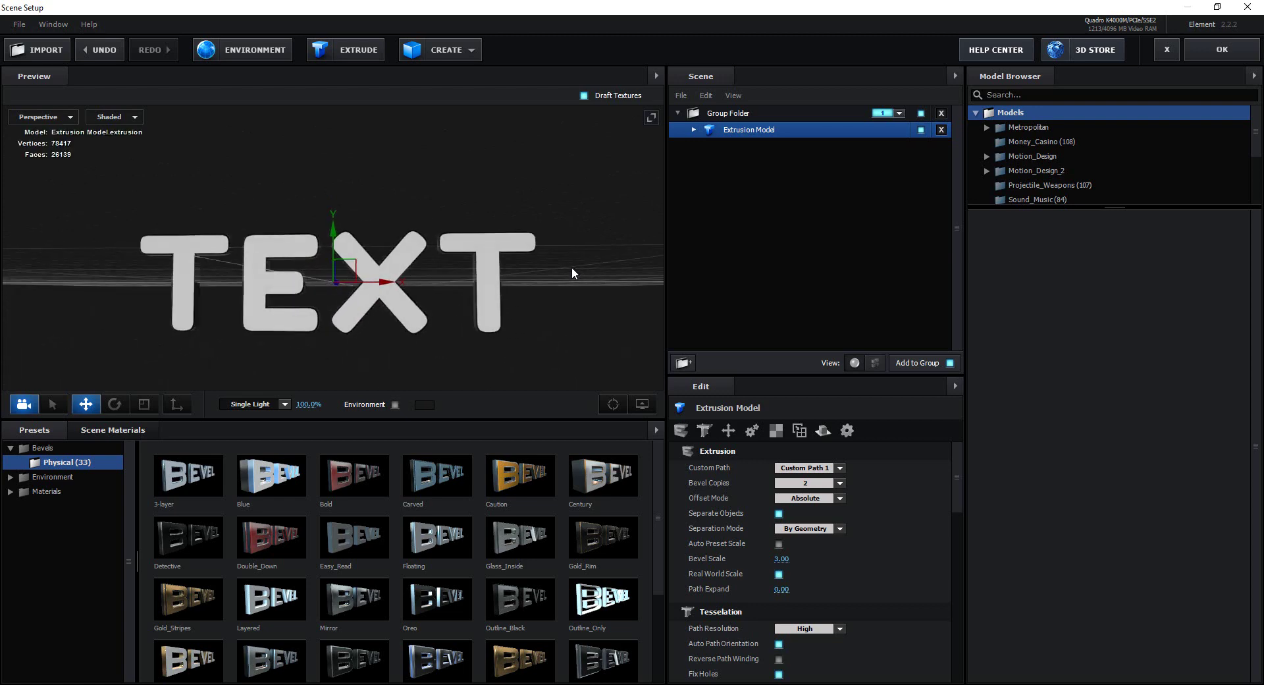
click(1249, 52)
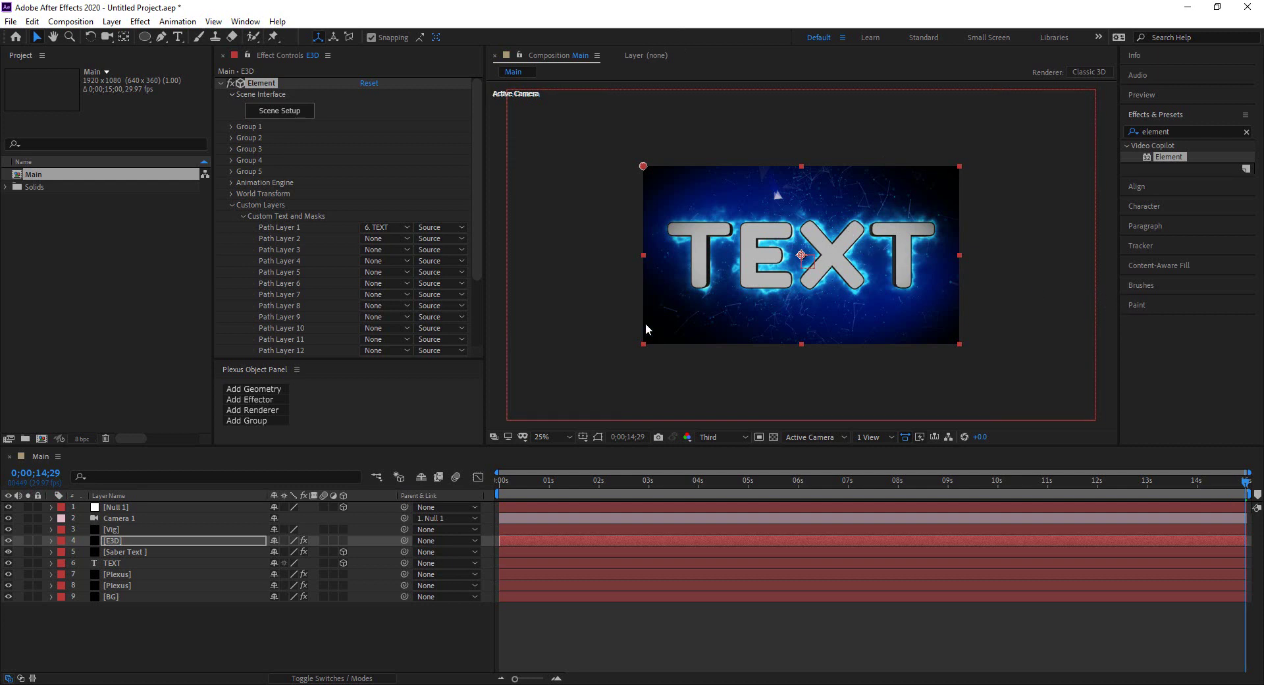
Create a spot light named Spot Light 1 with the red color FA0D01
click(195, 631)
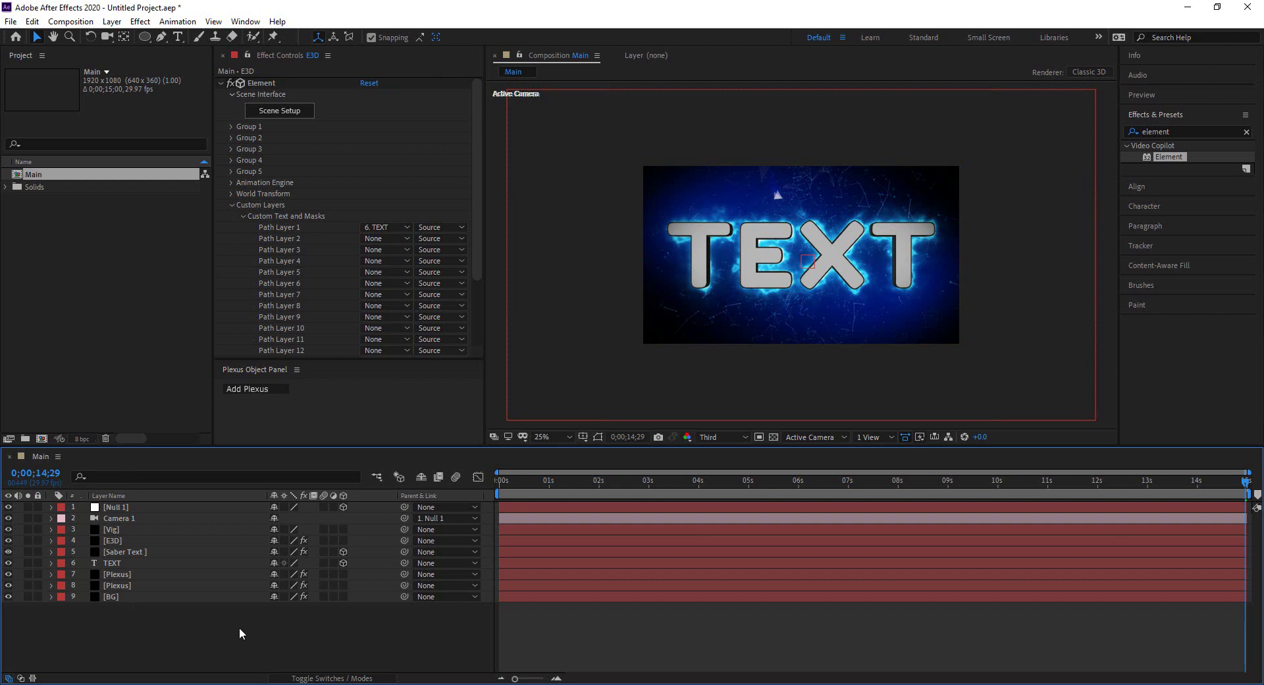
right_click(239, 627)
mouse_move(294, 485)
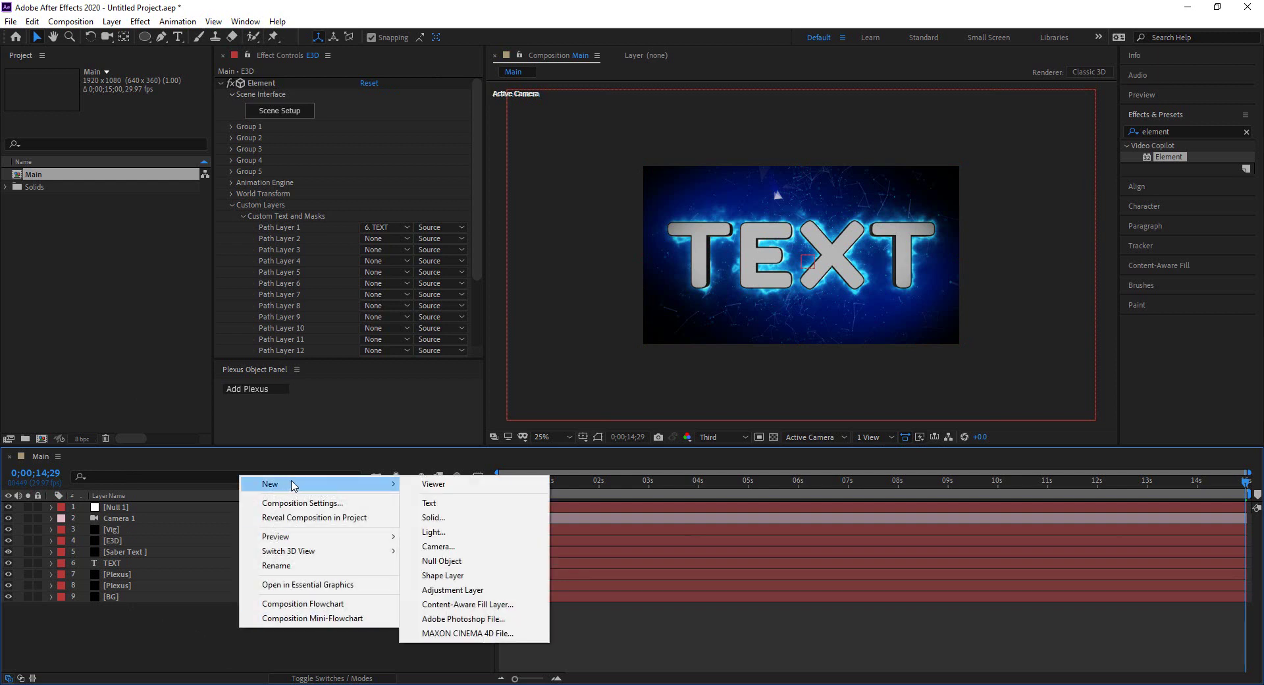
click(435, 532)
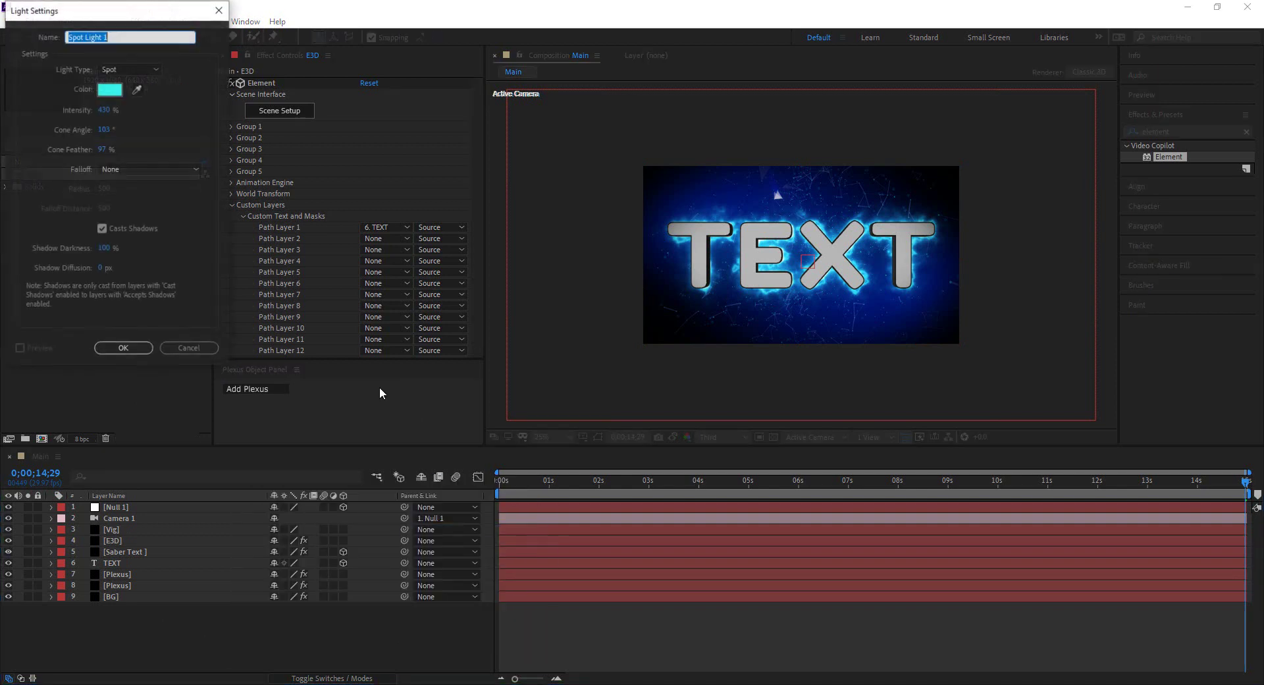
click(118, 94)
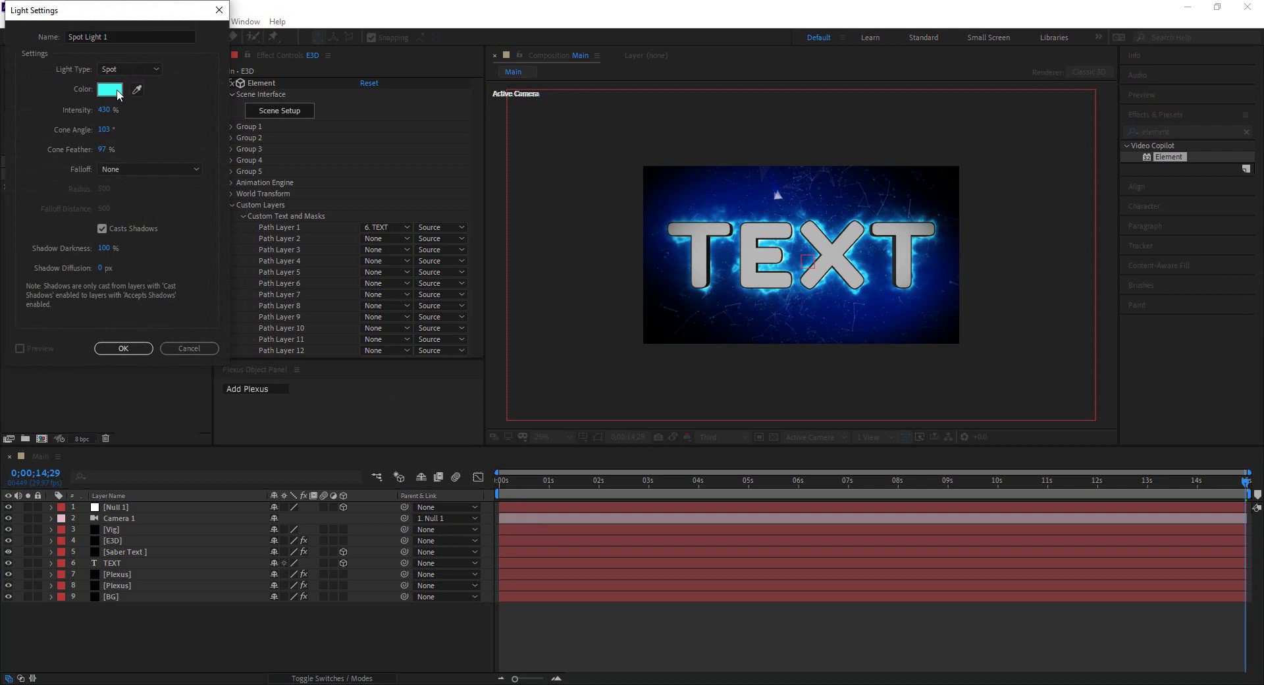
click(209, 145)
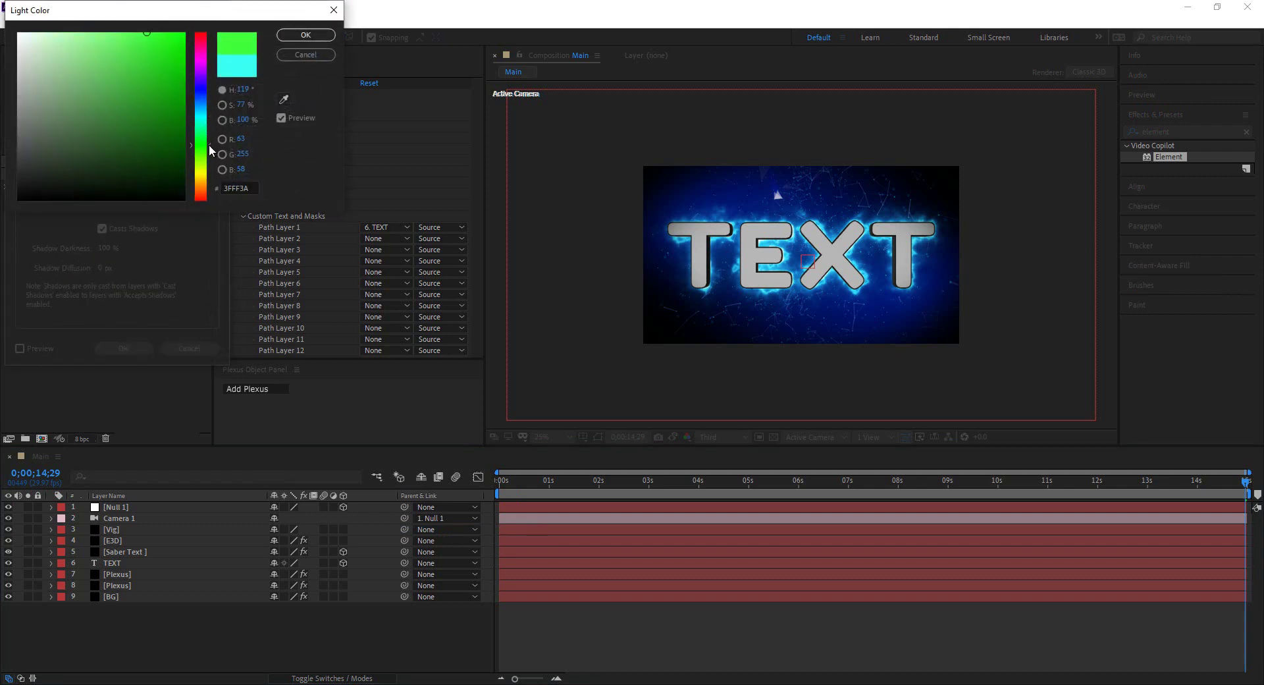
drag(210, 145, 210, 201)
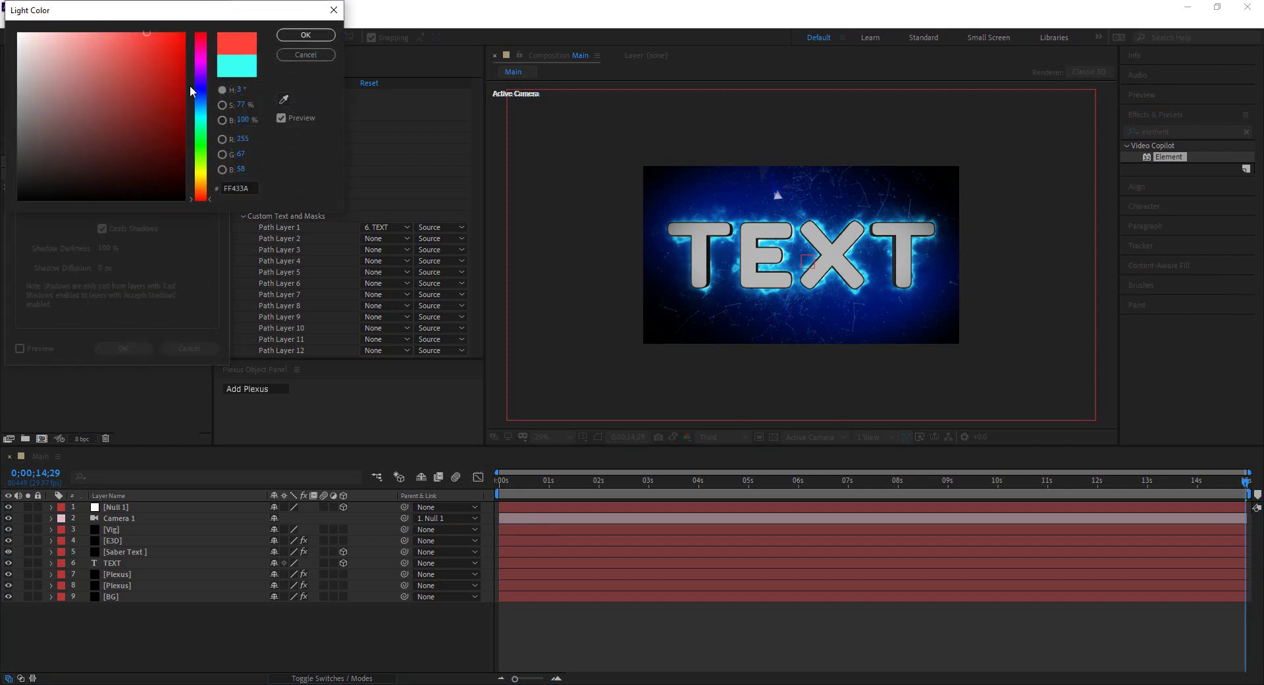
drag(185, 45, 185, 36)
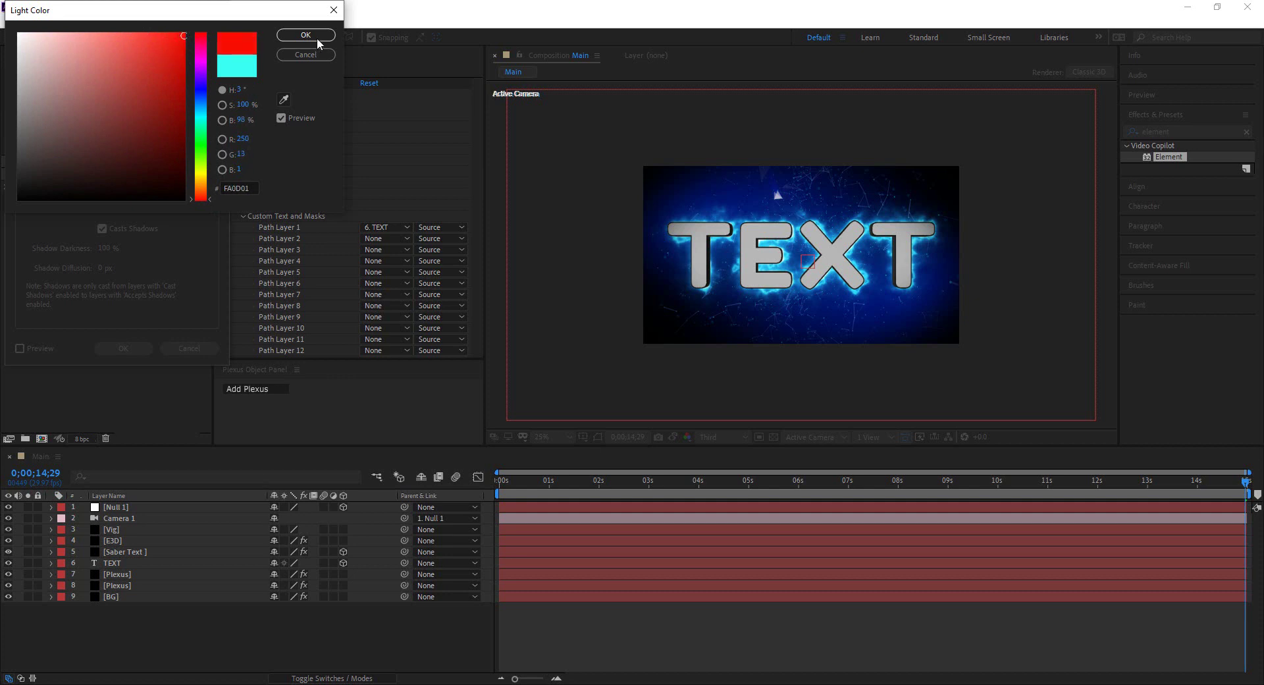
click(329, 39)
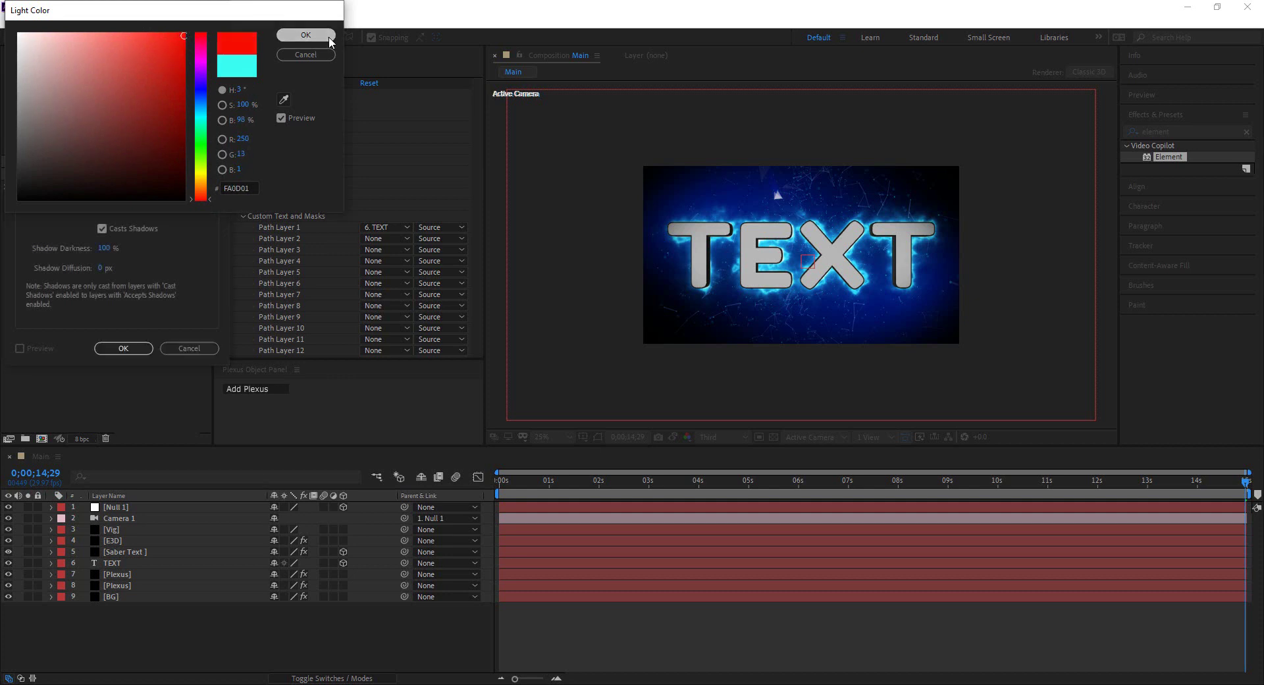
click(127, 347)
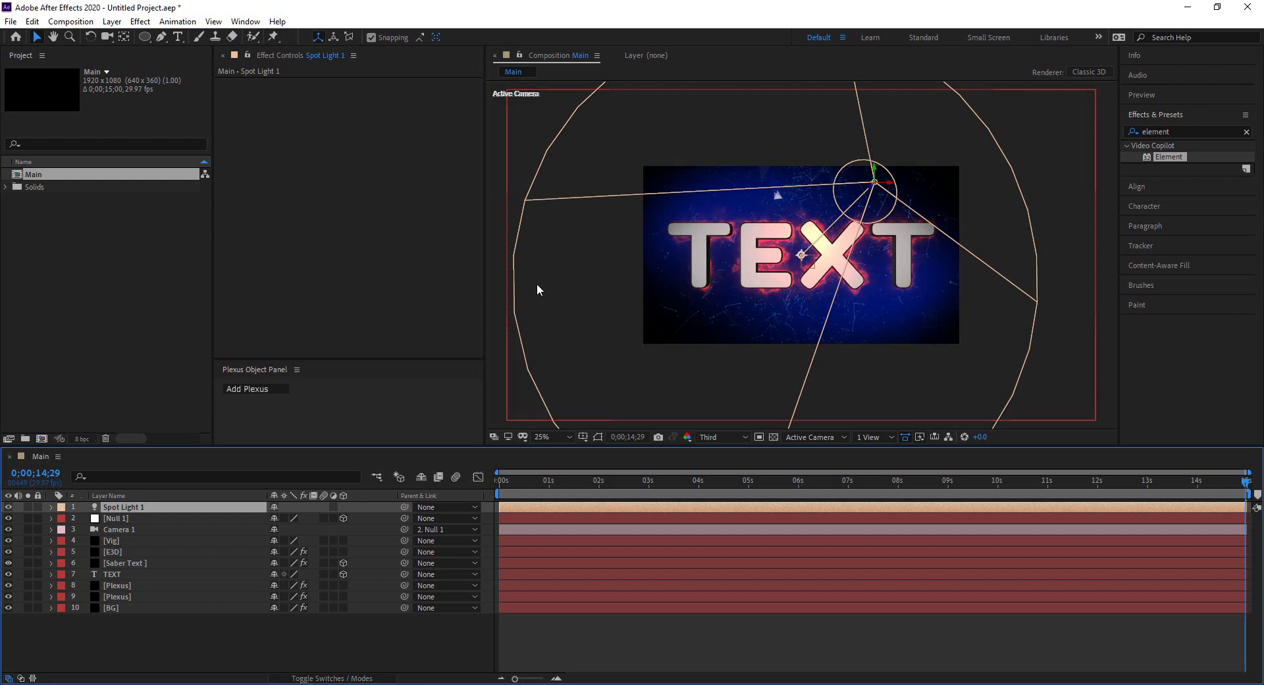
Try Spot Light 1 directly above the E3D layer at several positions around the text, then delete the light
drag(125, 510, 138, 552)
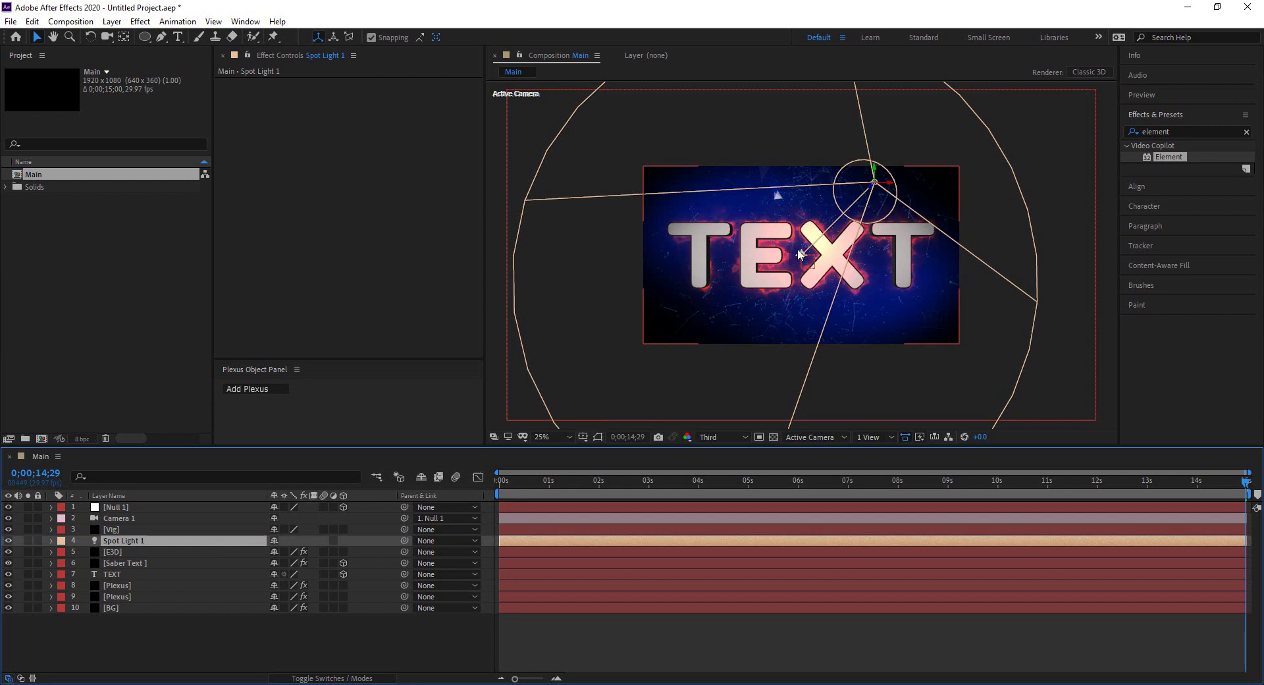
drag(800, 254, 850, 255)
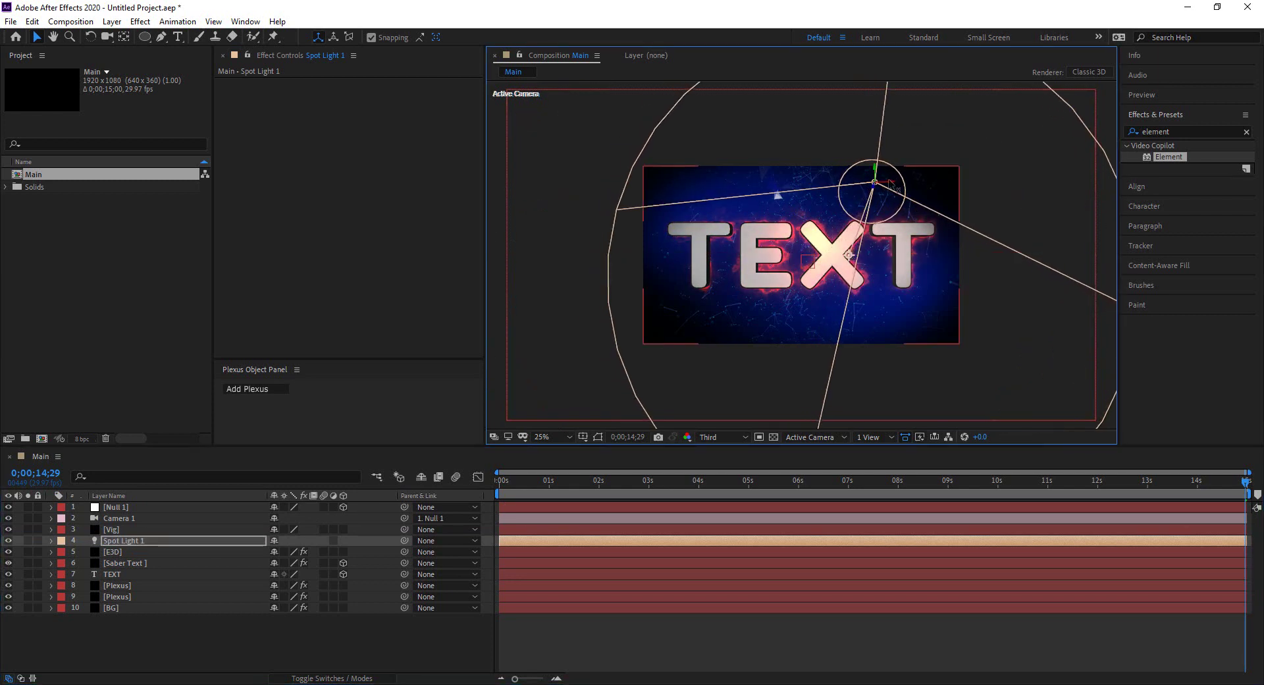
drag(893, 189, 923, 181)
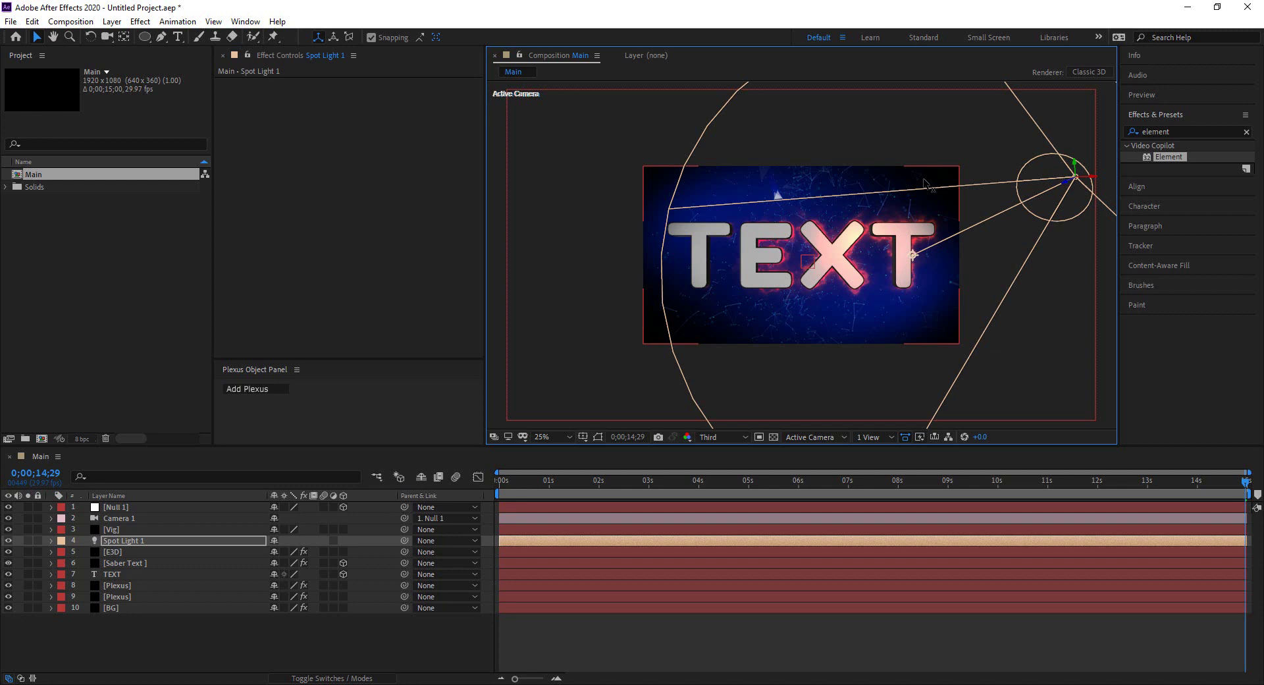
drag(924, 180, 858, 196)
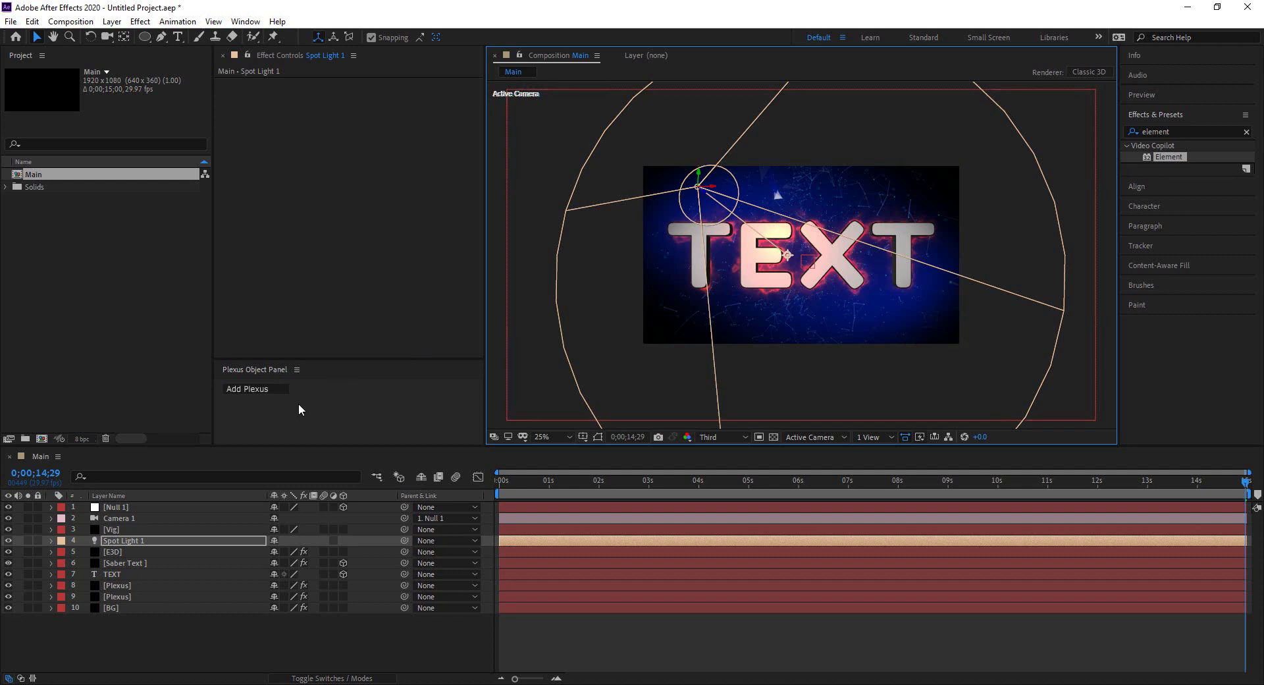
click(133, 541)
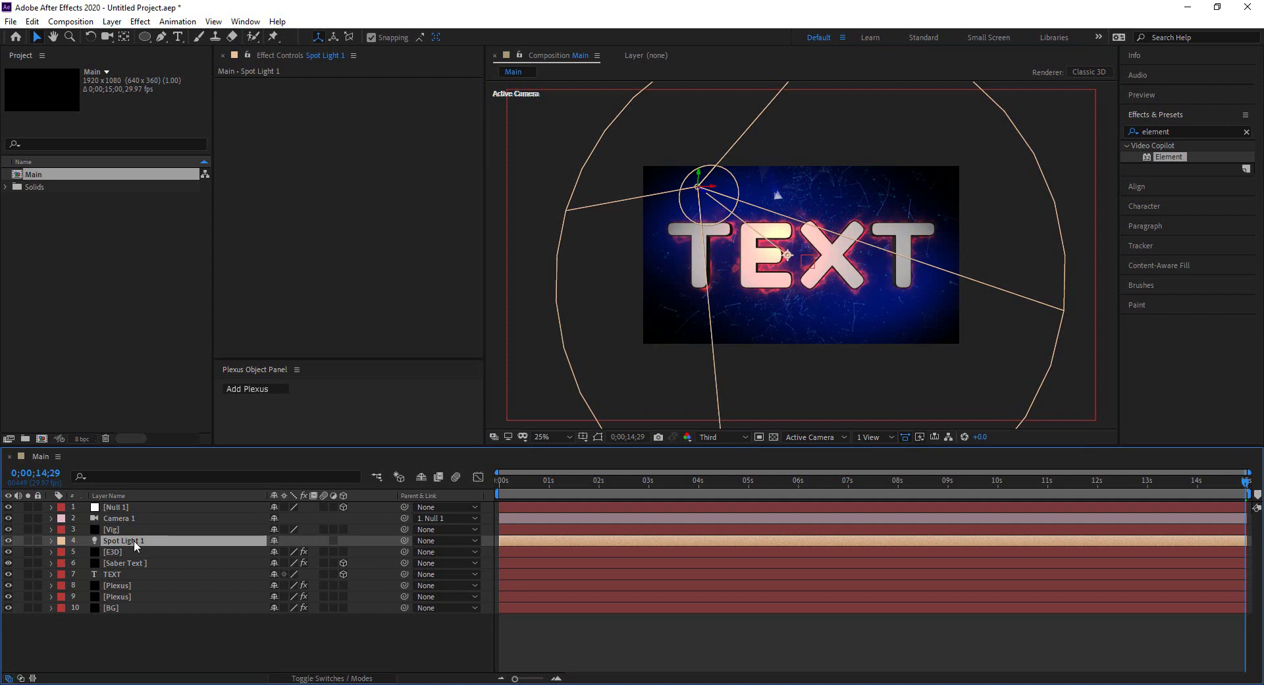
key(Delete)
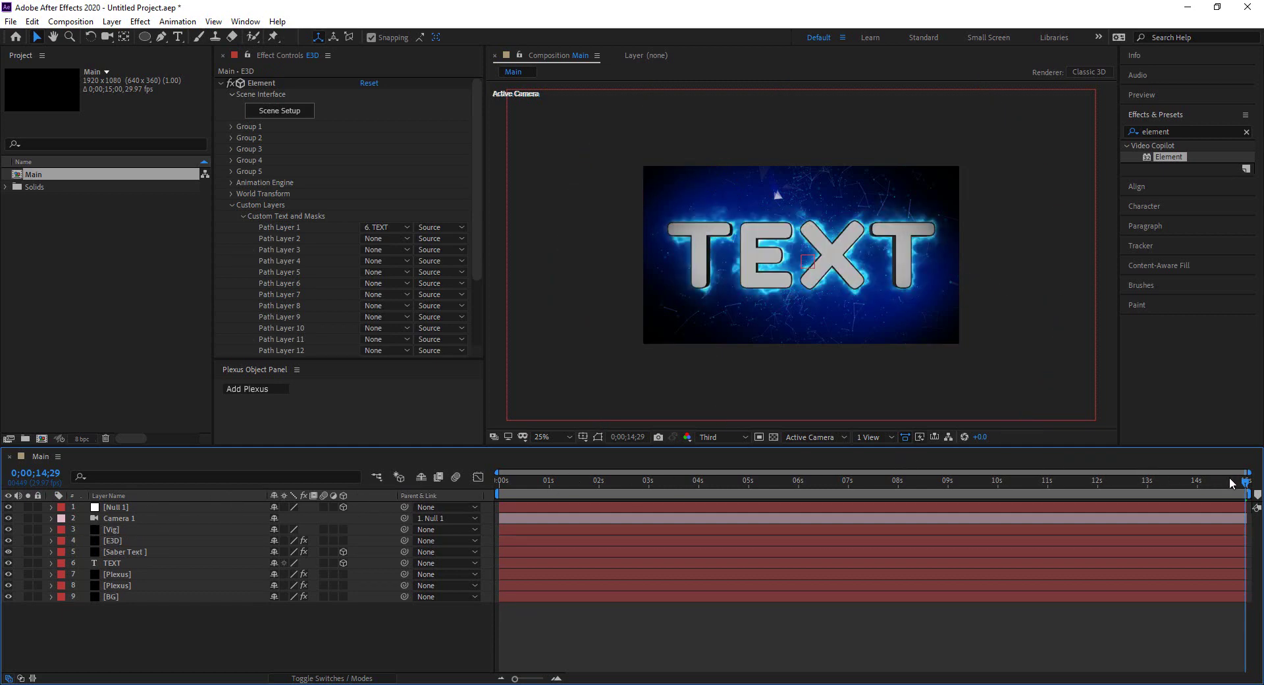
Preview the extruded text animation from the start of the composition
drag(1245, 486, 488, 526)
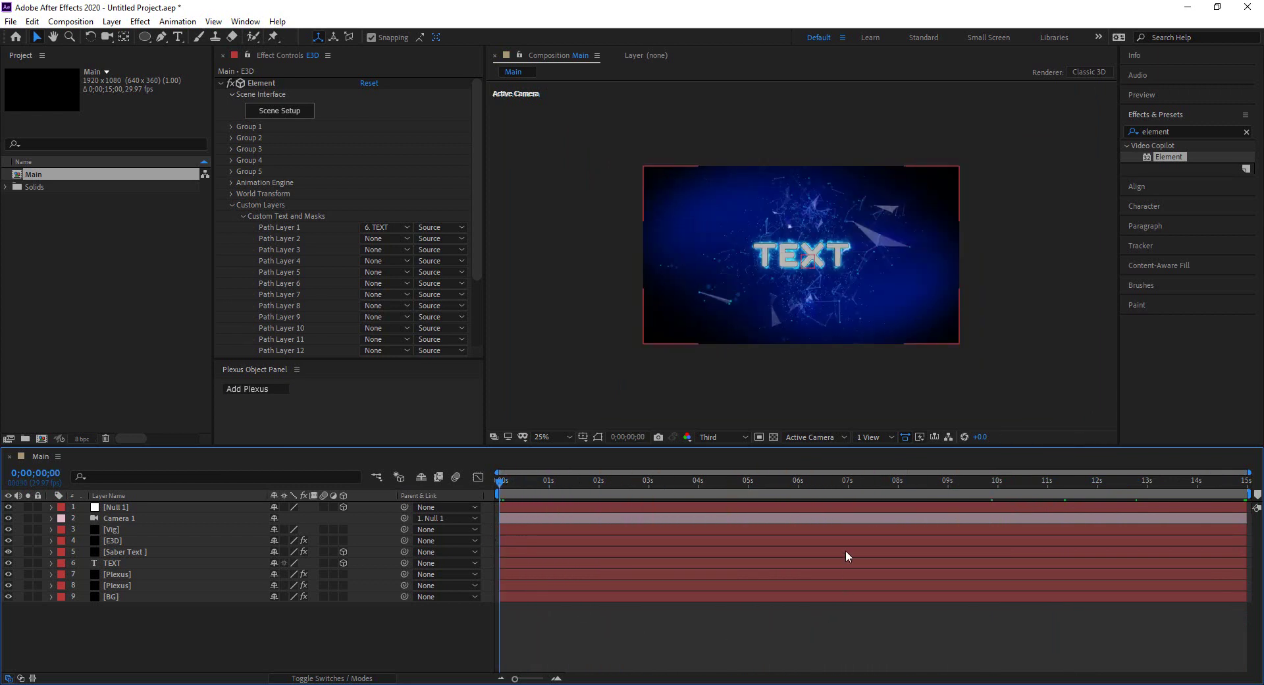
key(space)
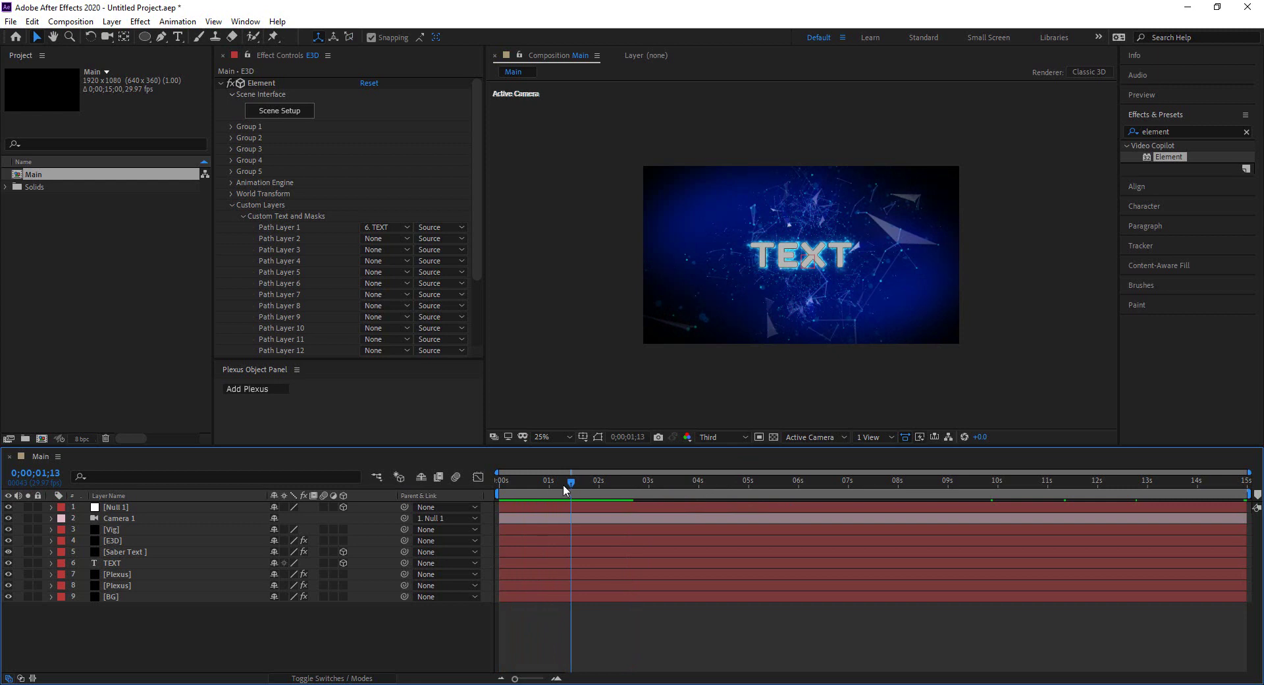
Return the current time to the start of the composition and collapse the Element effect's Custom Layers settings
click(504, 494)
drag(503, 494, 496, 488)
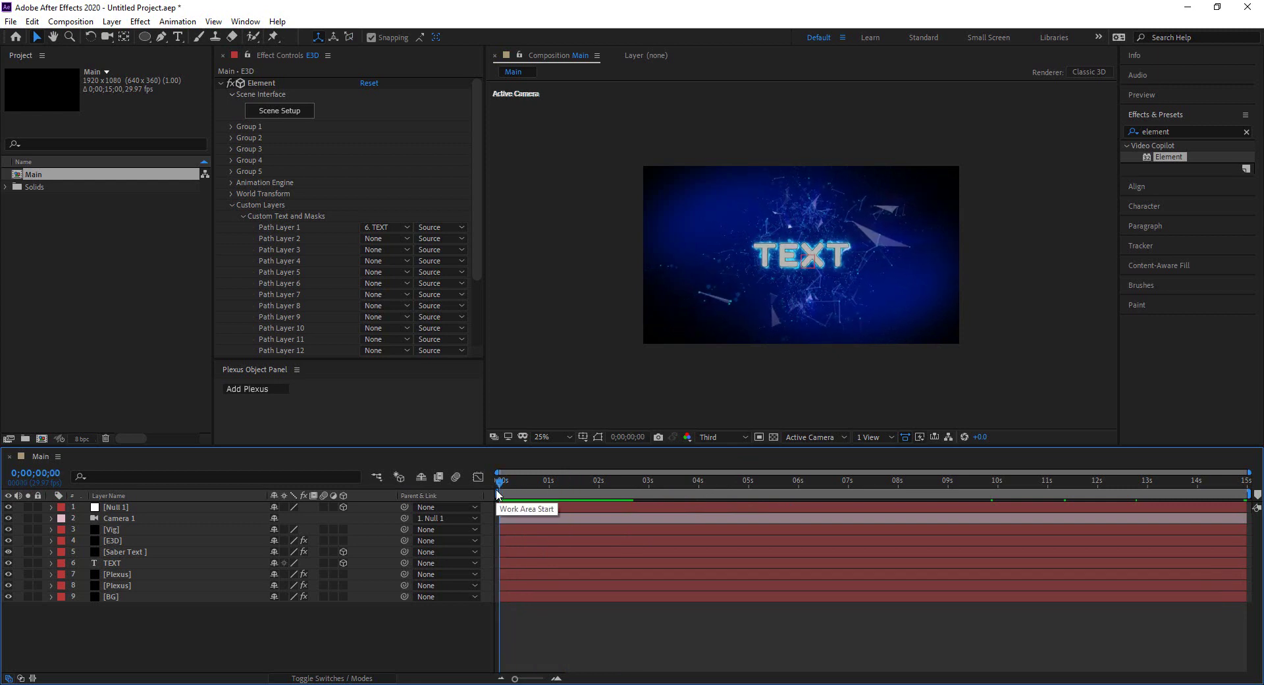
click(231, 205)
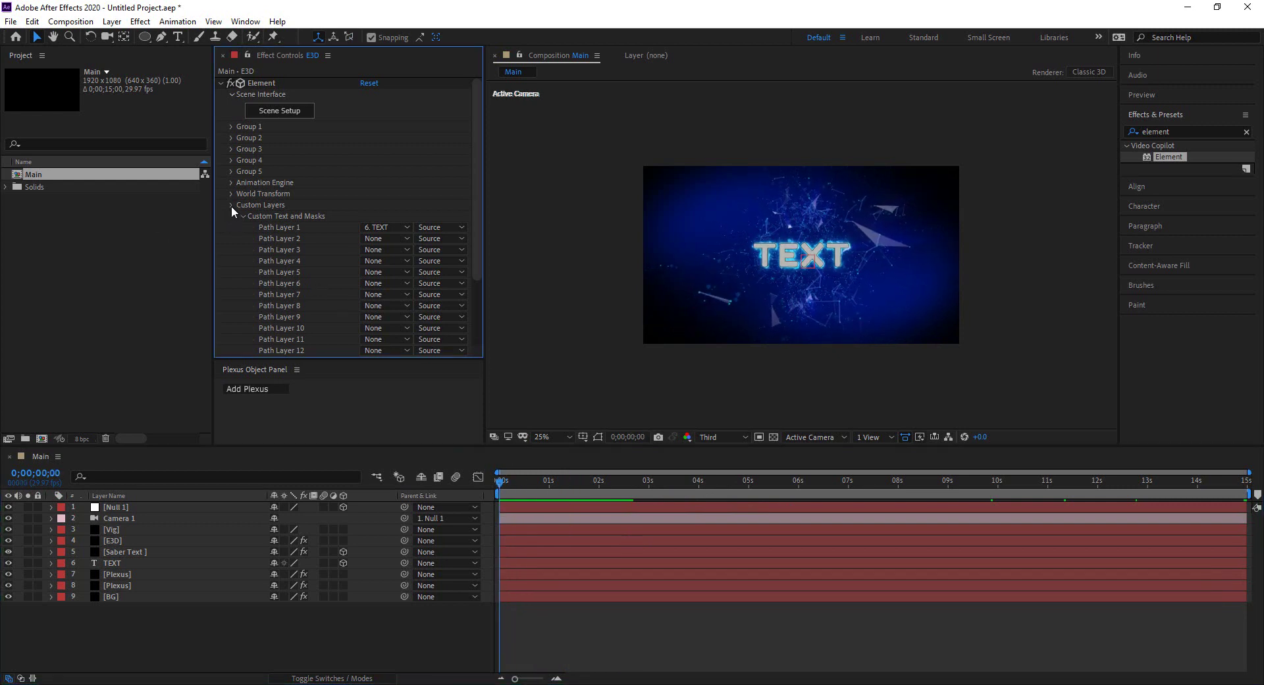
click(499, 485)
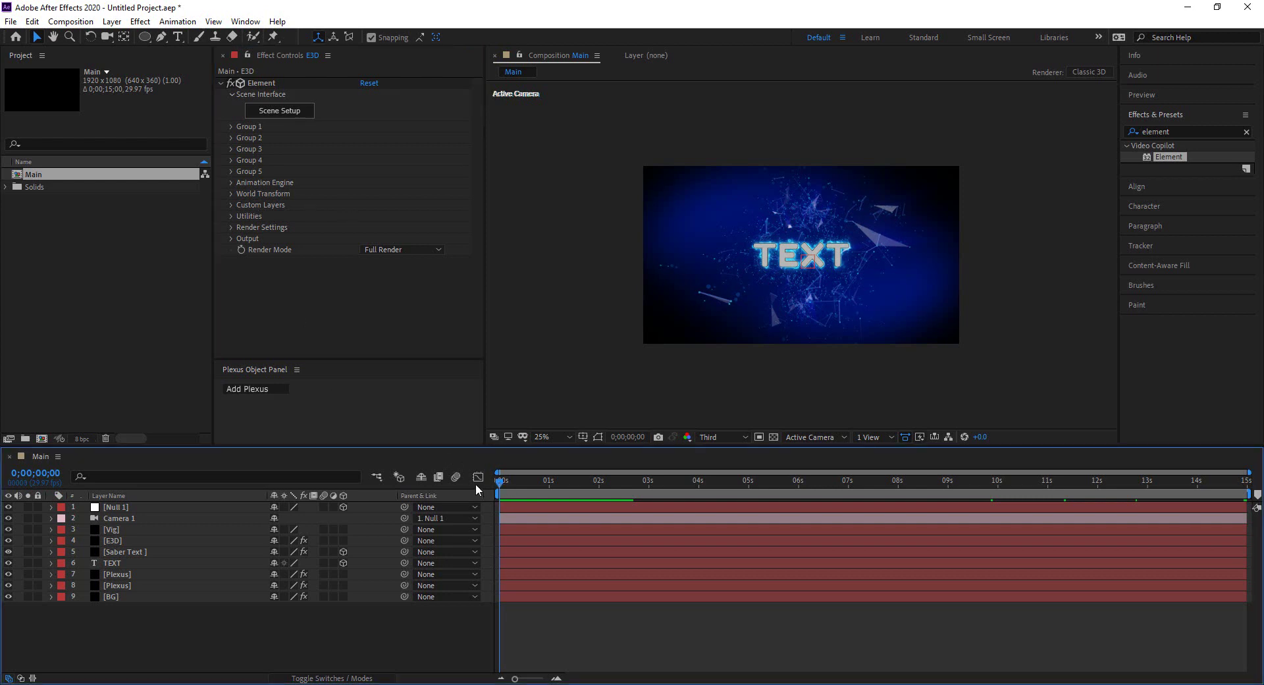
Turn on Depth of Field in the Camera Options of Camera 1
click(119, 586)
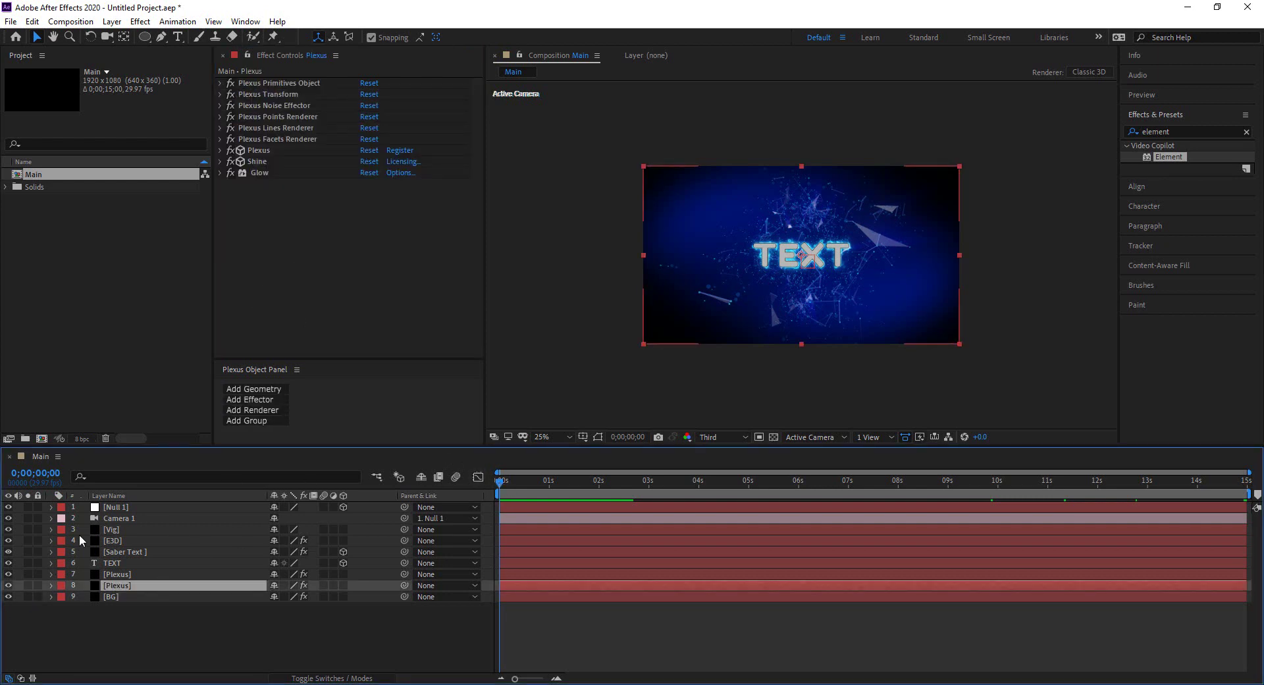
click(116, 518)
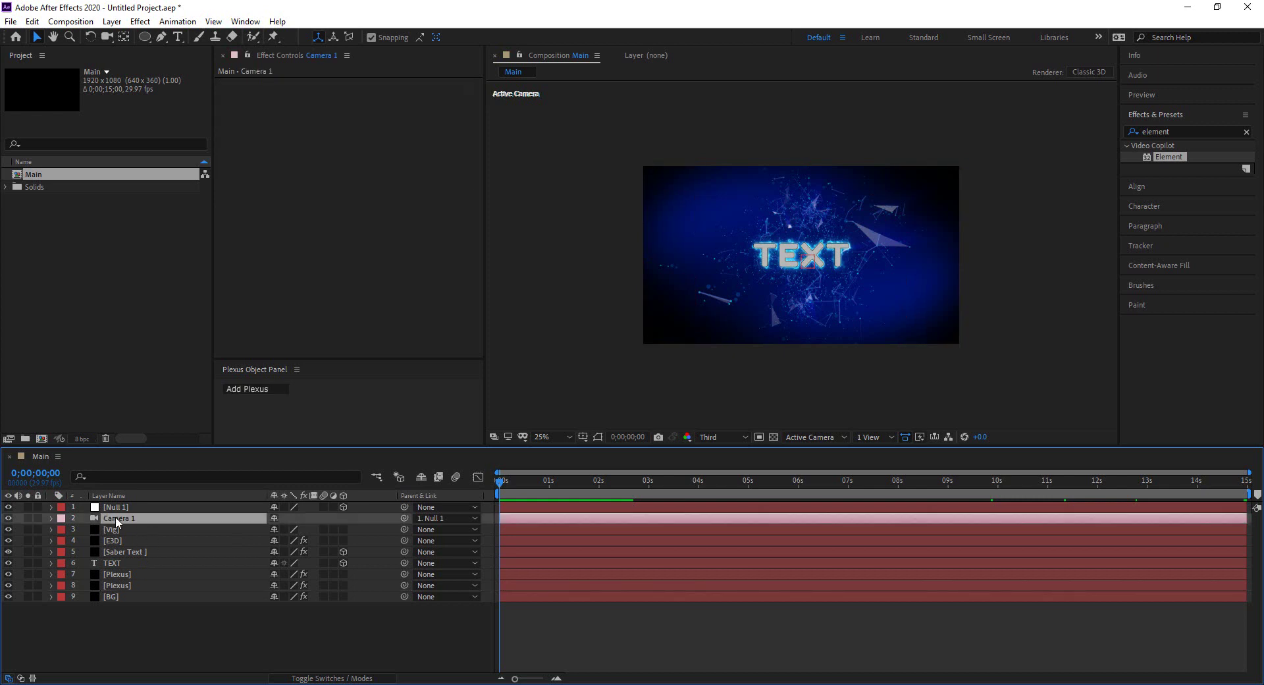
key(a)
key(a)
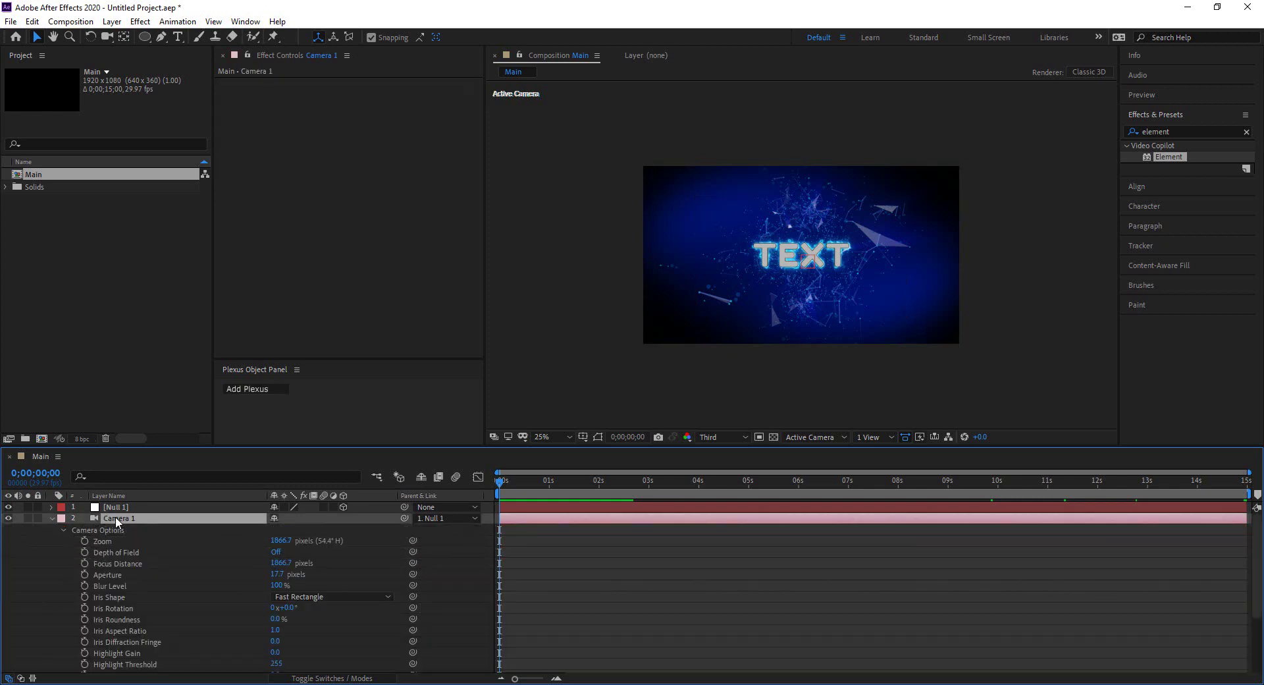
click(275, 552)
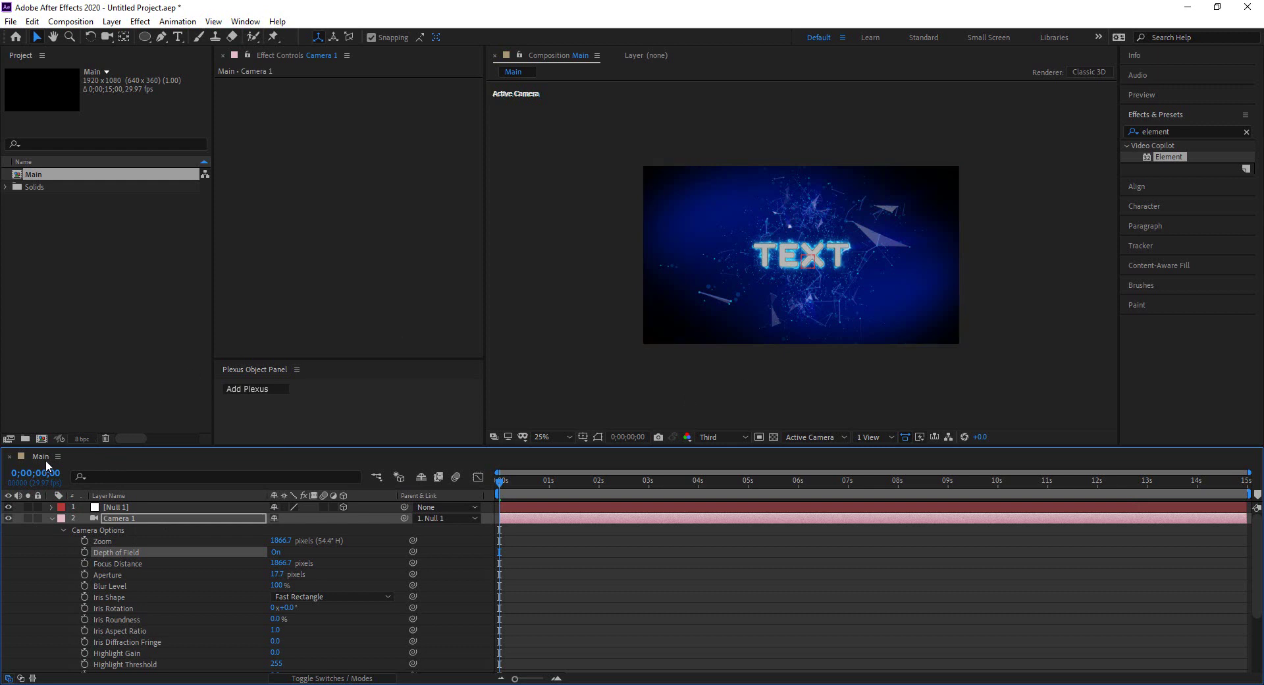
click(51, 518)
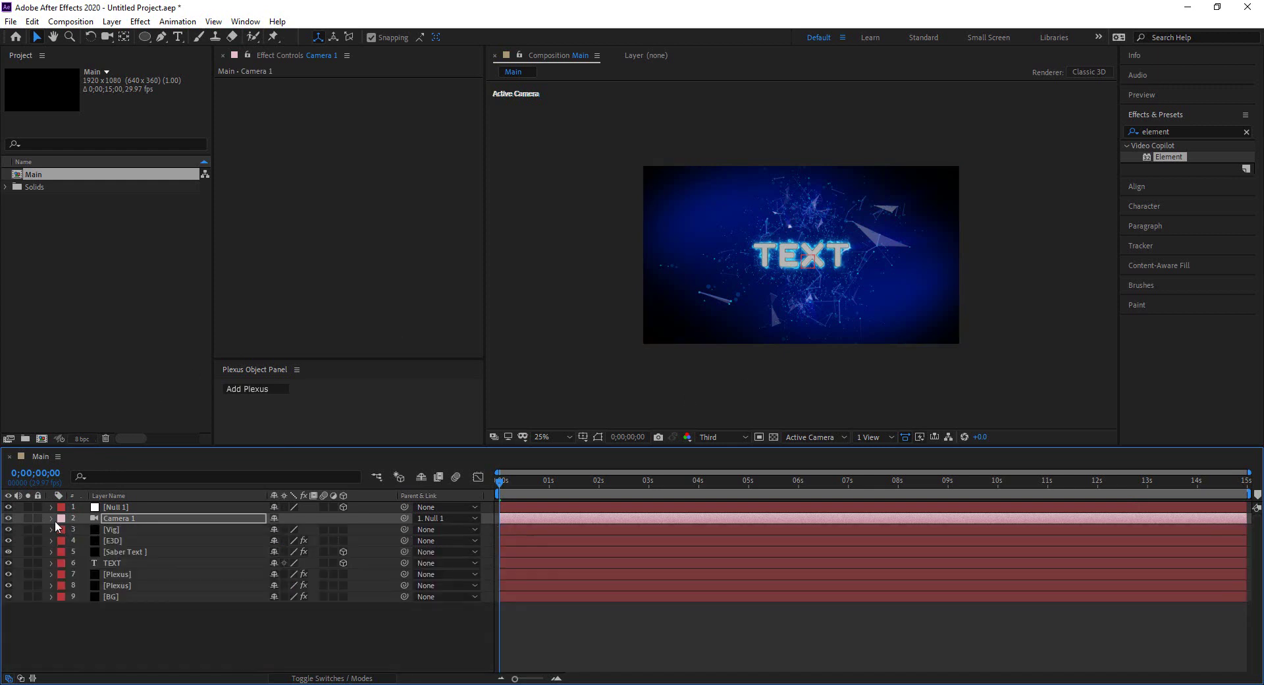
Enable Unified Rendering in the Plexus effect of the Plexus layer directly above BG
click(119, 585)
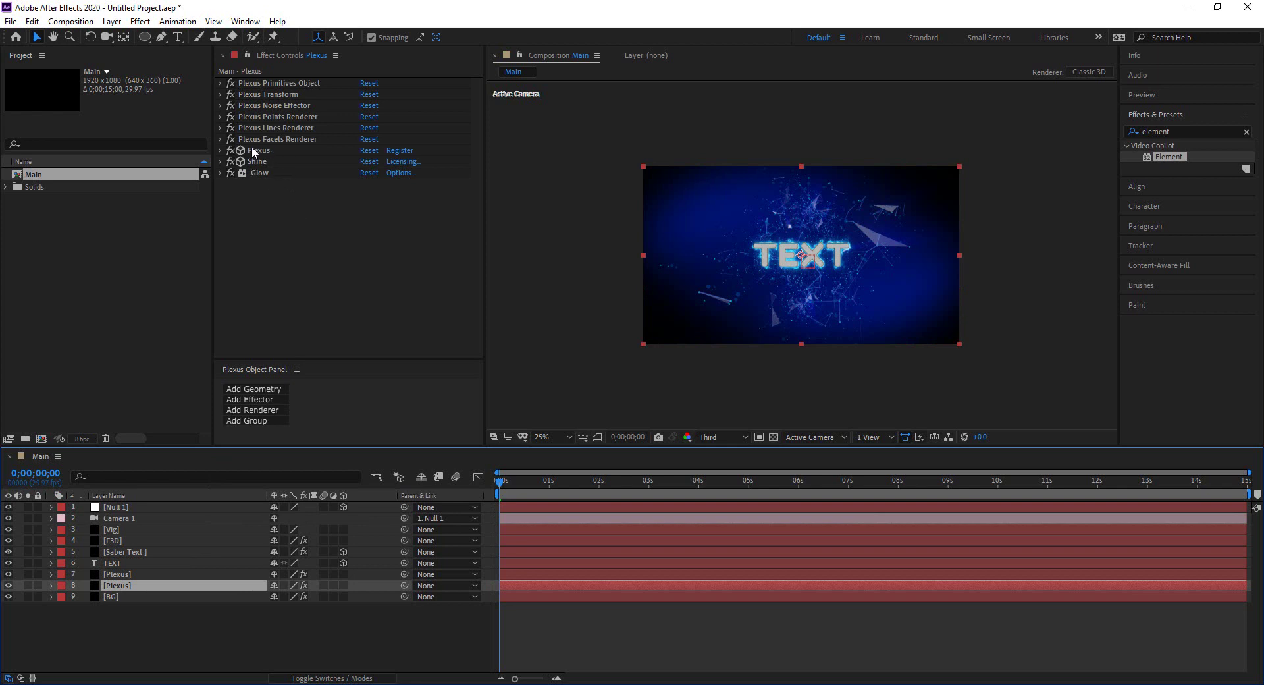
click(221, 150)
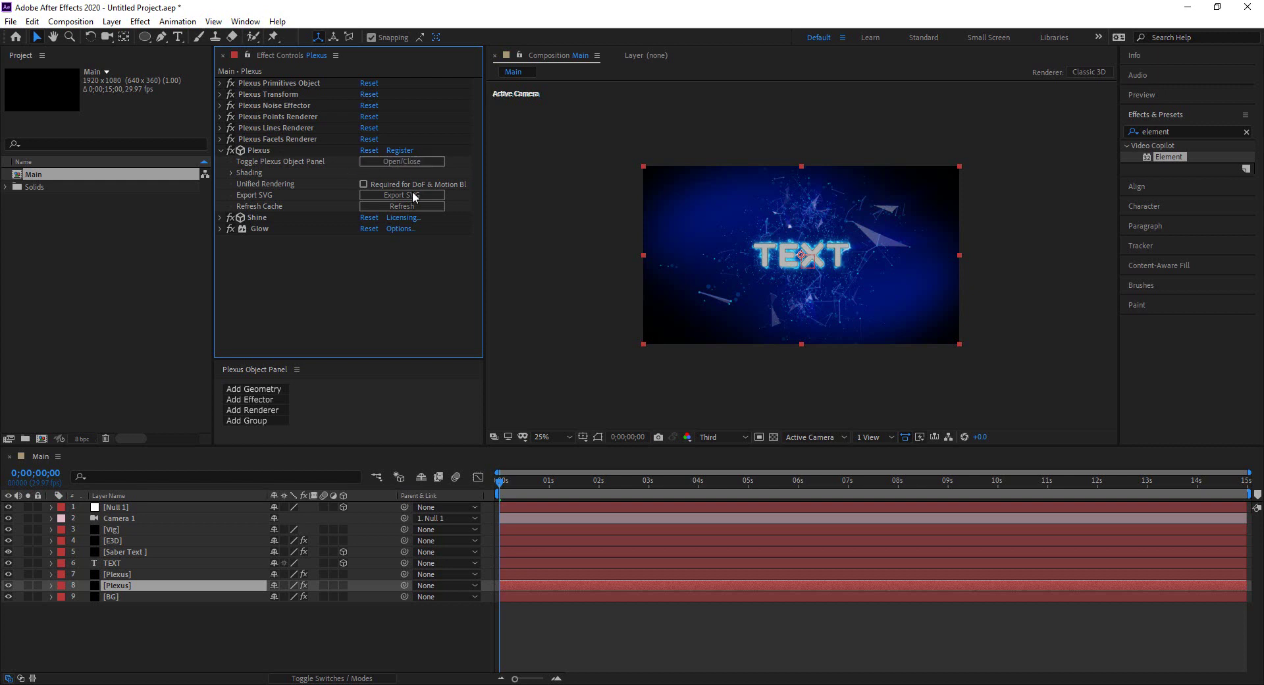
click(364, 185)
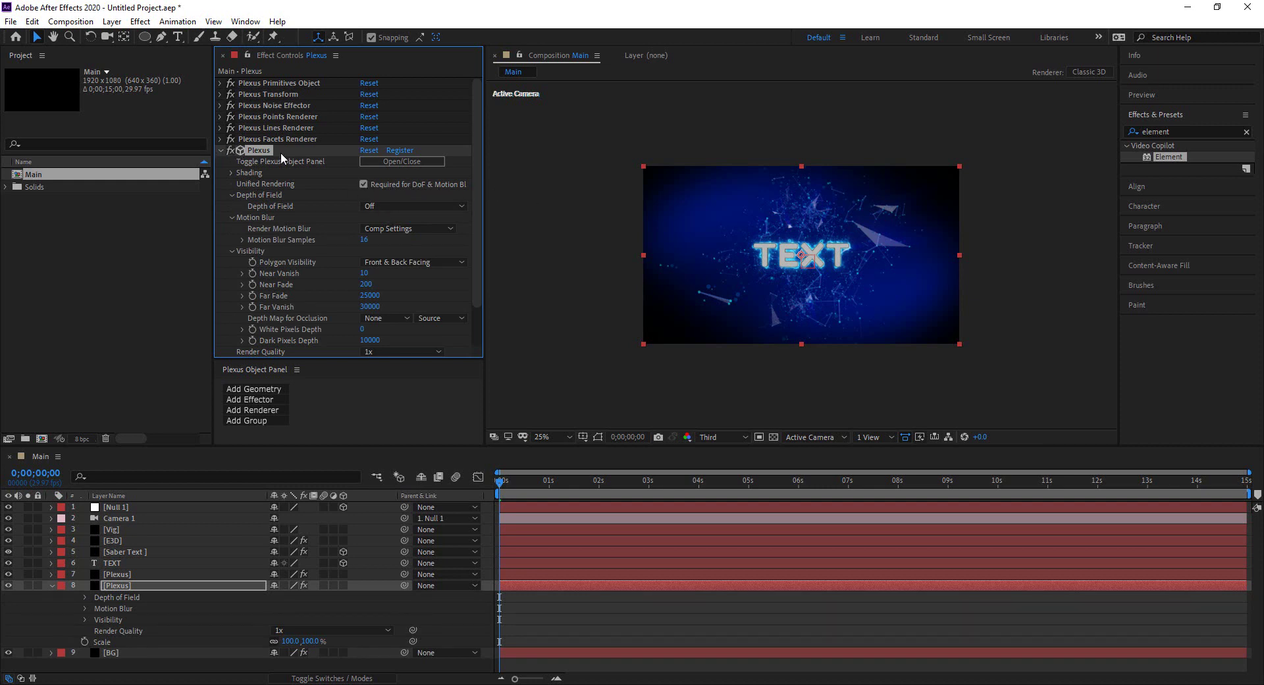
Enable Unified Rendering in the Plexus effect of the layer directly below TEXT and set its Depth of Field to Camera Settings
click(121, 575)
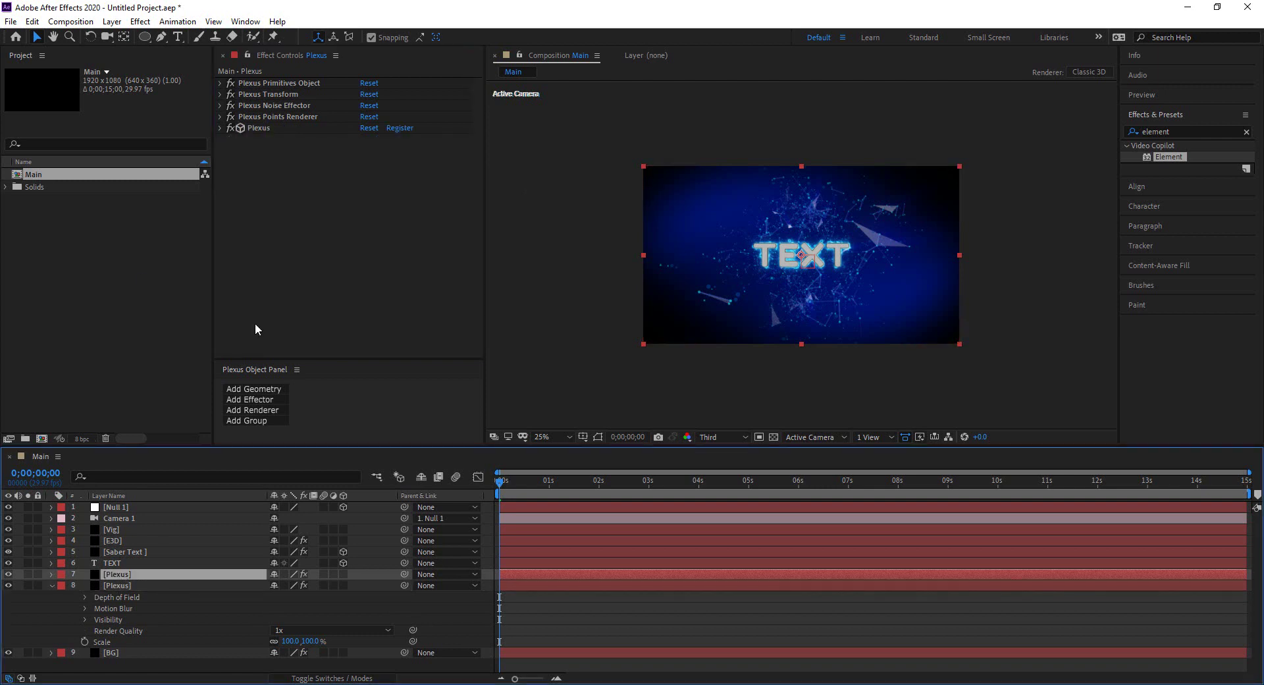
click(222, 127)
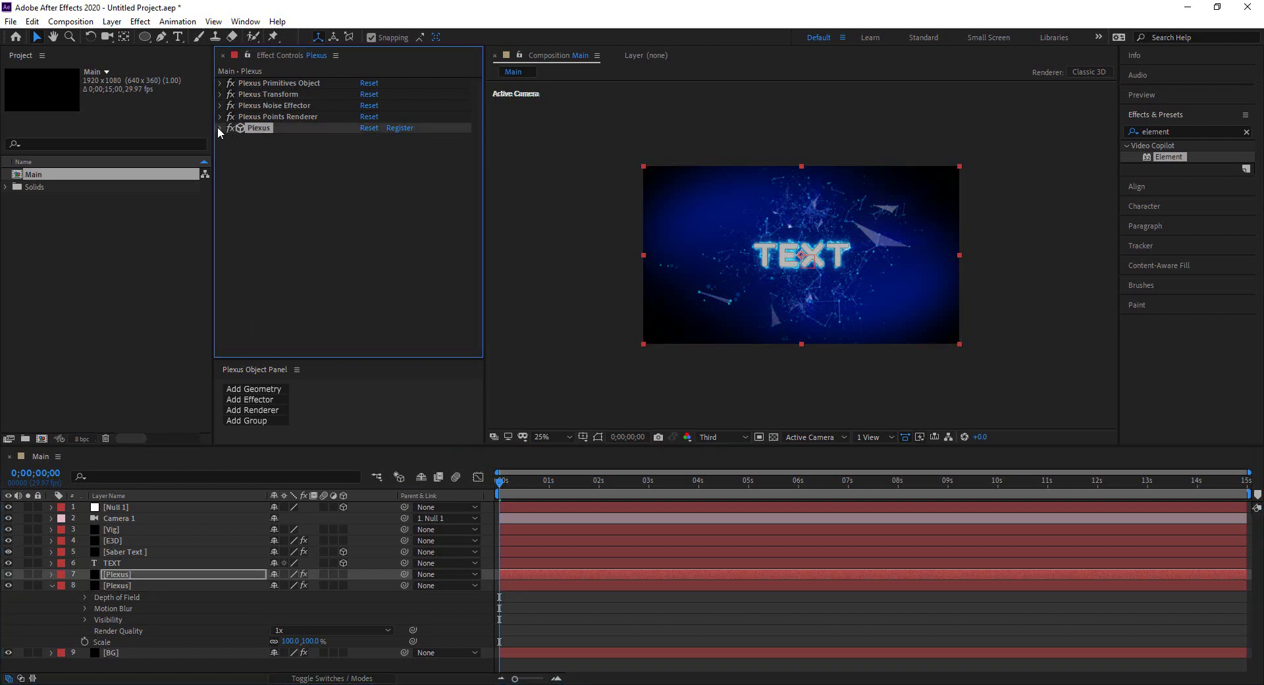
click(363, 162)
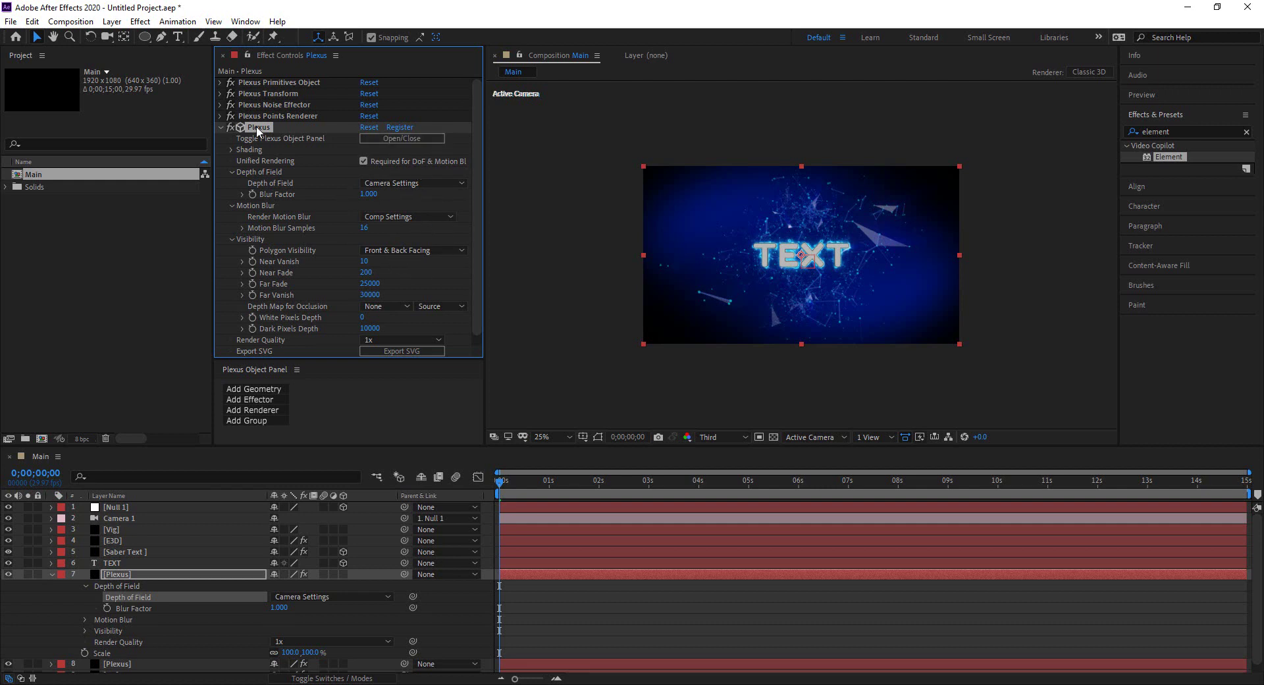
click(220, 128)
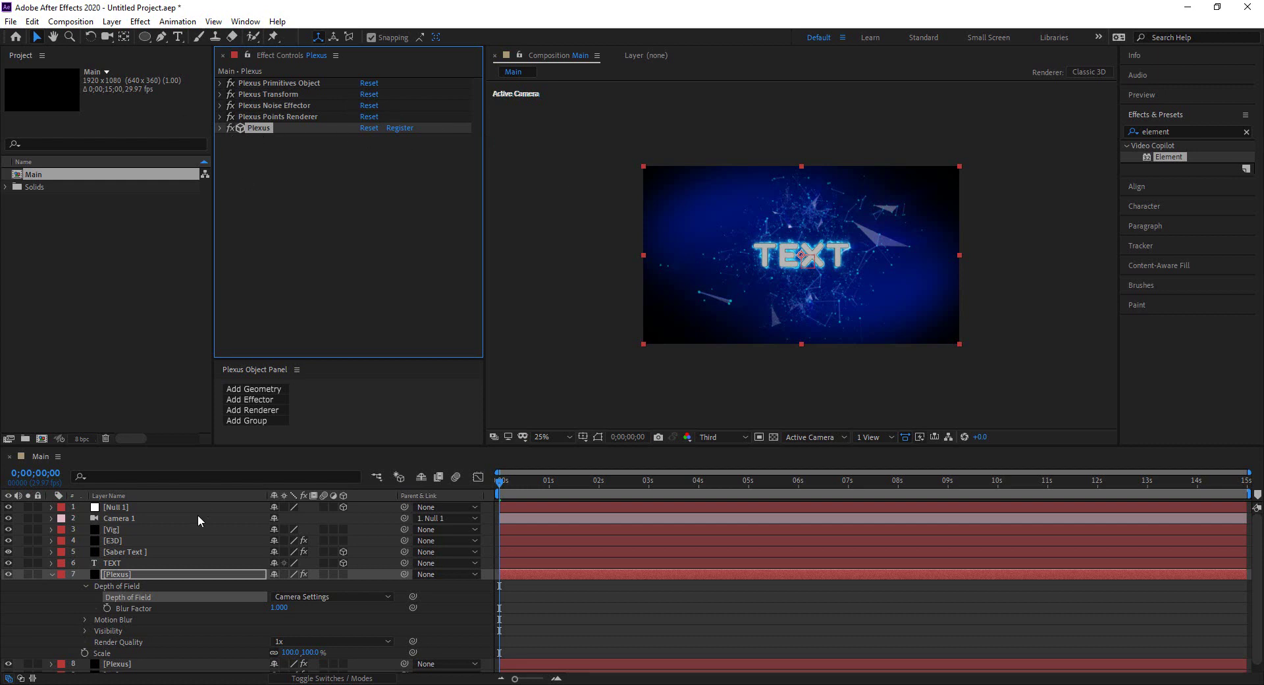
click(52, 574)
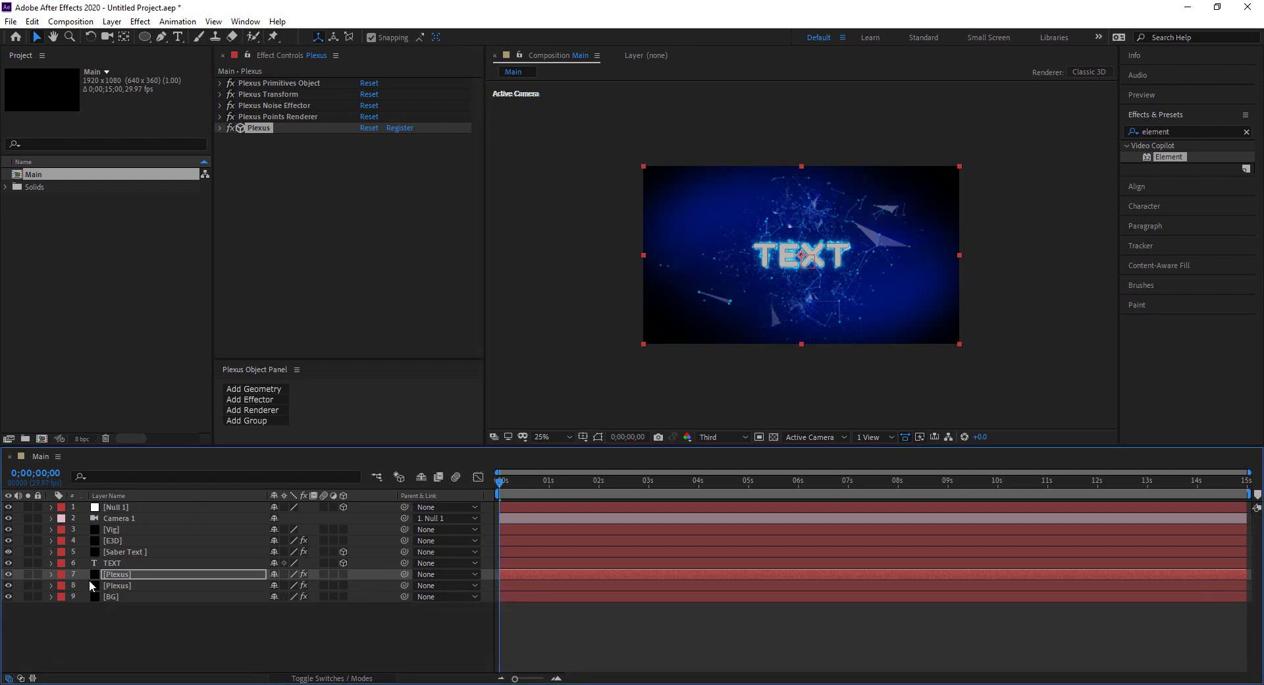
Set Depth of Field to Camera Settings in the Plexus effect of the layer directly above BG
click(127, 583)
click(388, 206)
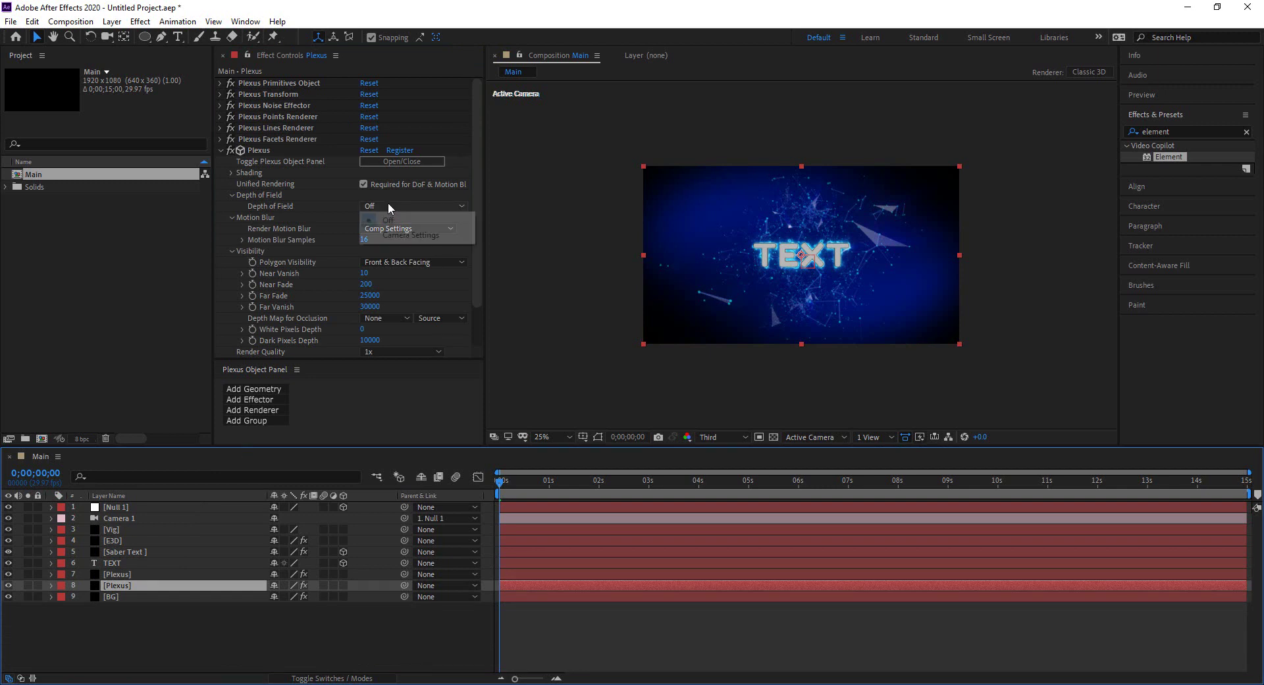
click(409, 234)
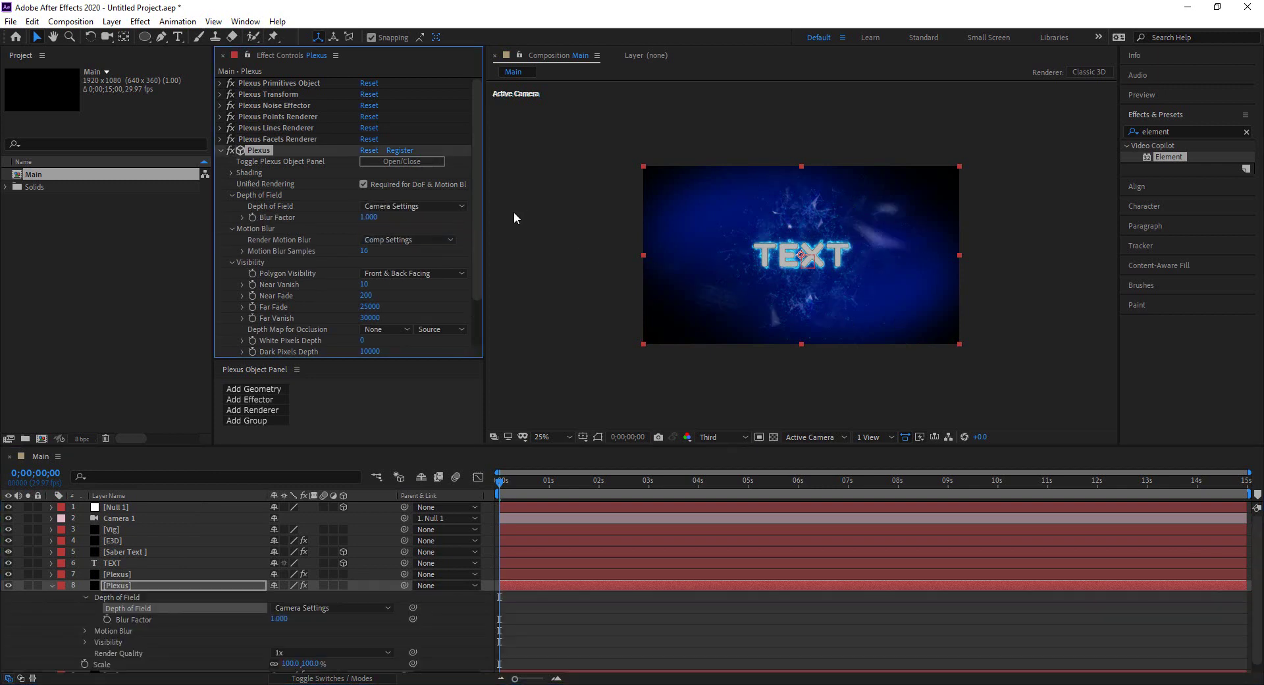
click(222, 150)
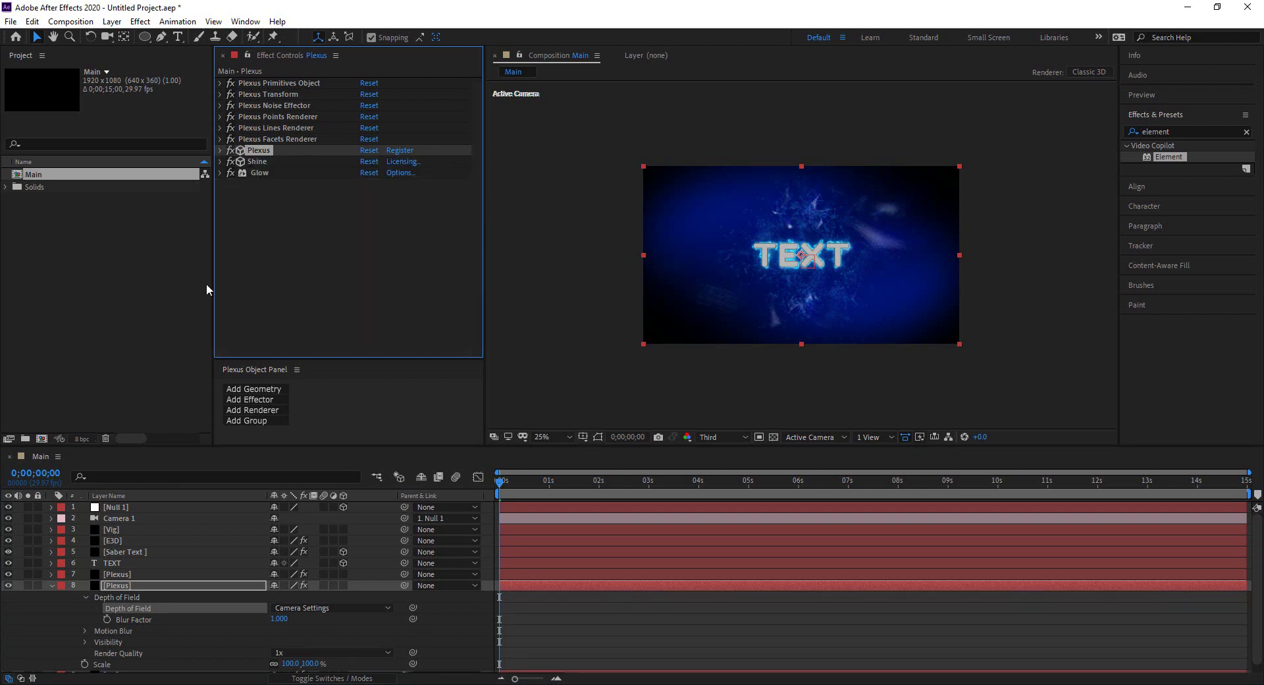
Set Camera 1's Aperture to 5.0 pixels and its Focus Distance to about 1677.7 pixels
click(119, 518)
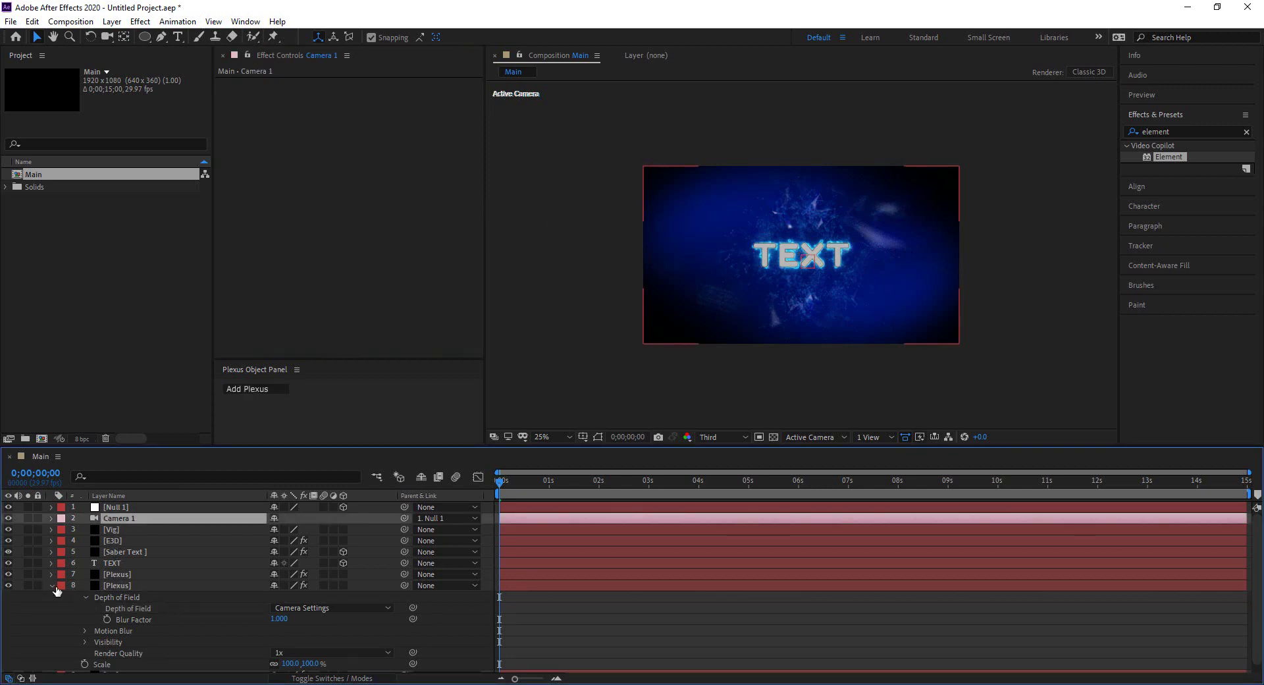
click(50, 519)
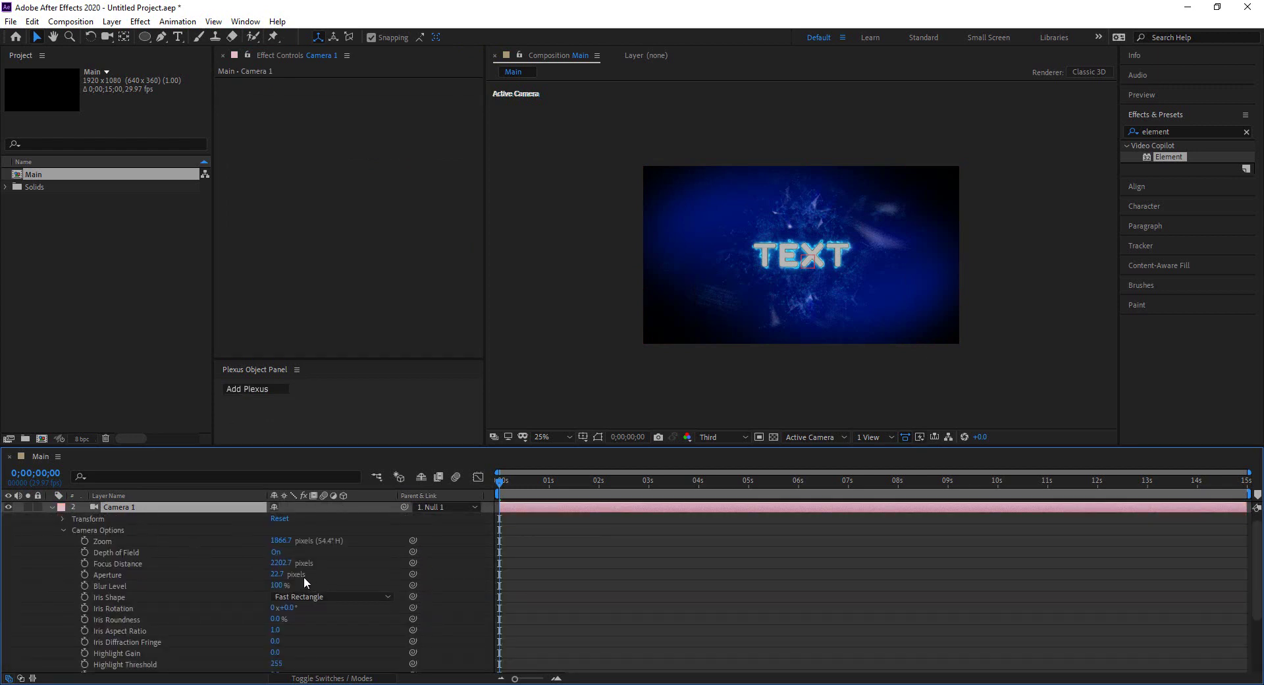
drag(280, 578, 266, 576)
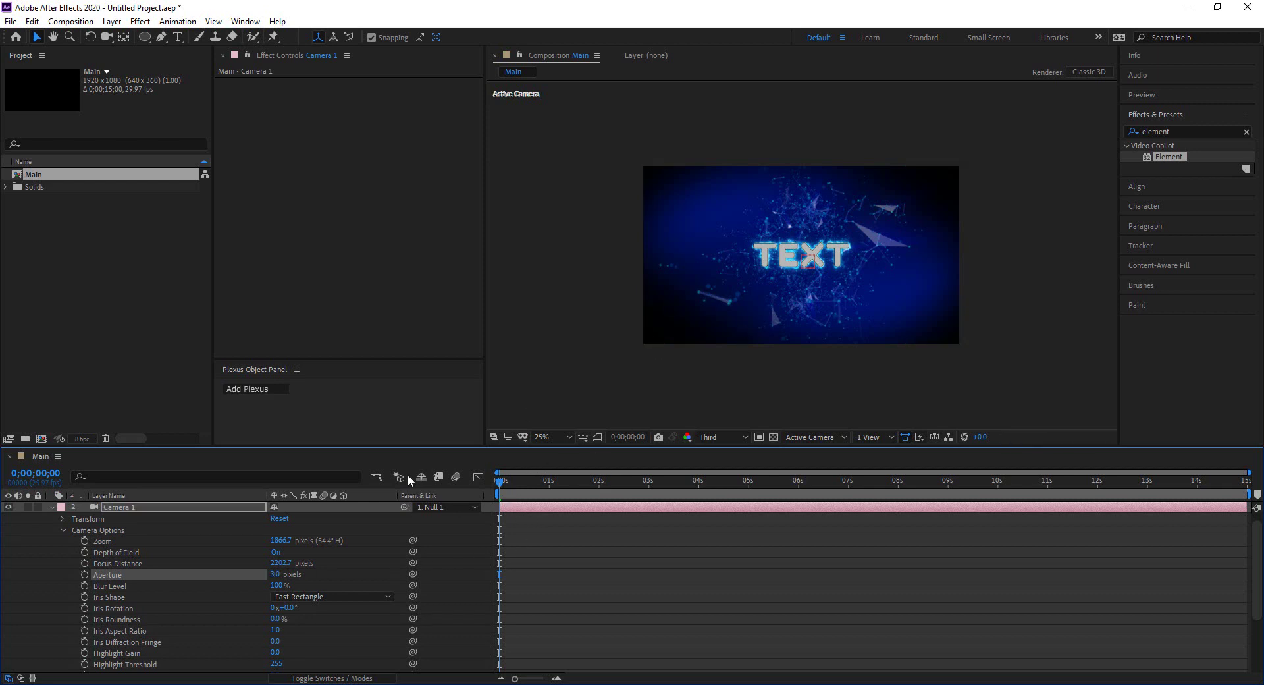
drag(306, 561, 258, 568)
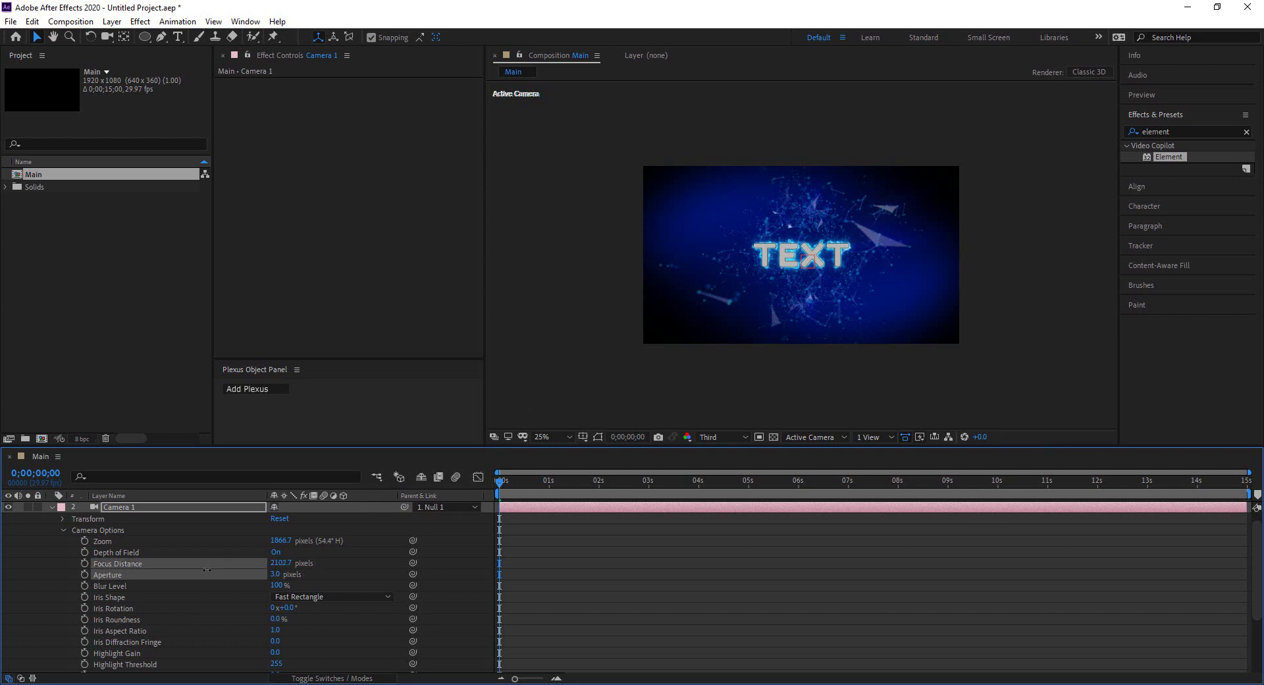
drag(175, 572, 51, 576)
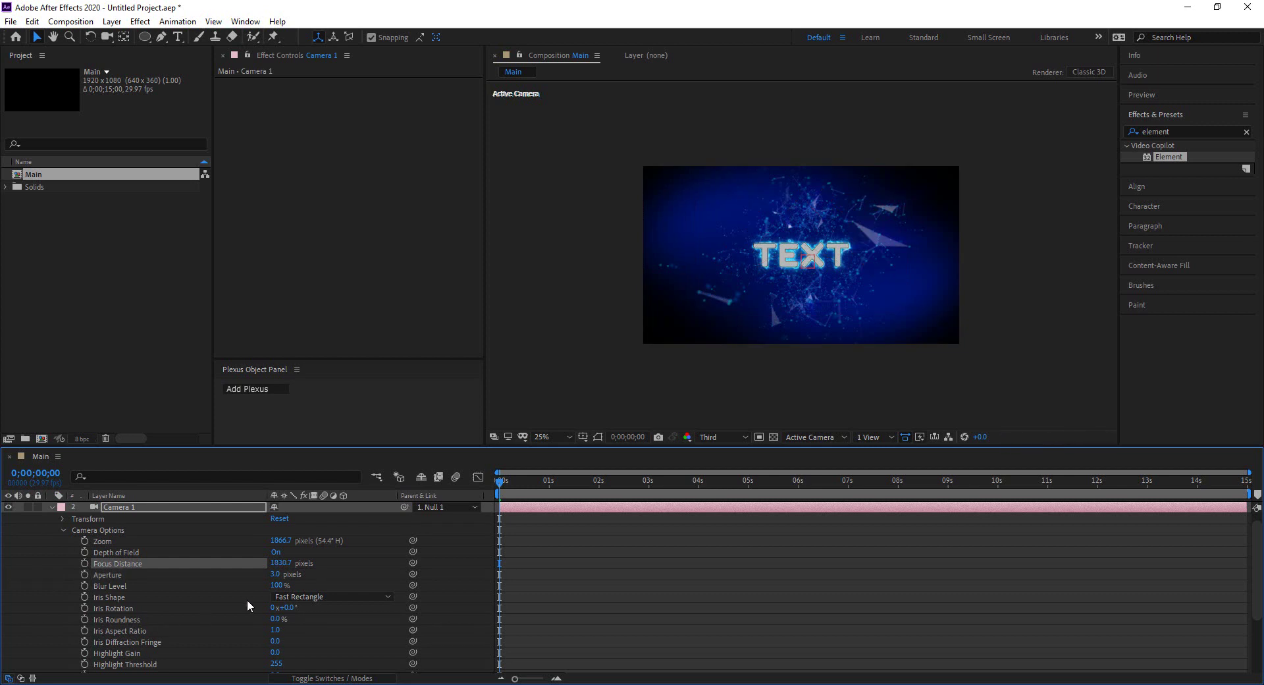
drag(273, 575, 268, 578)
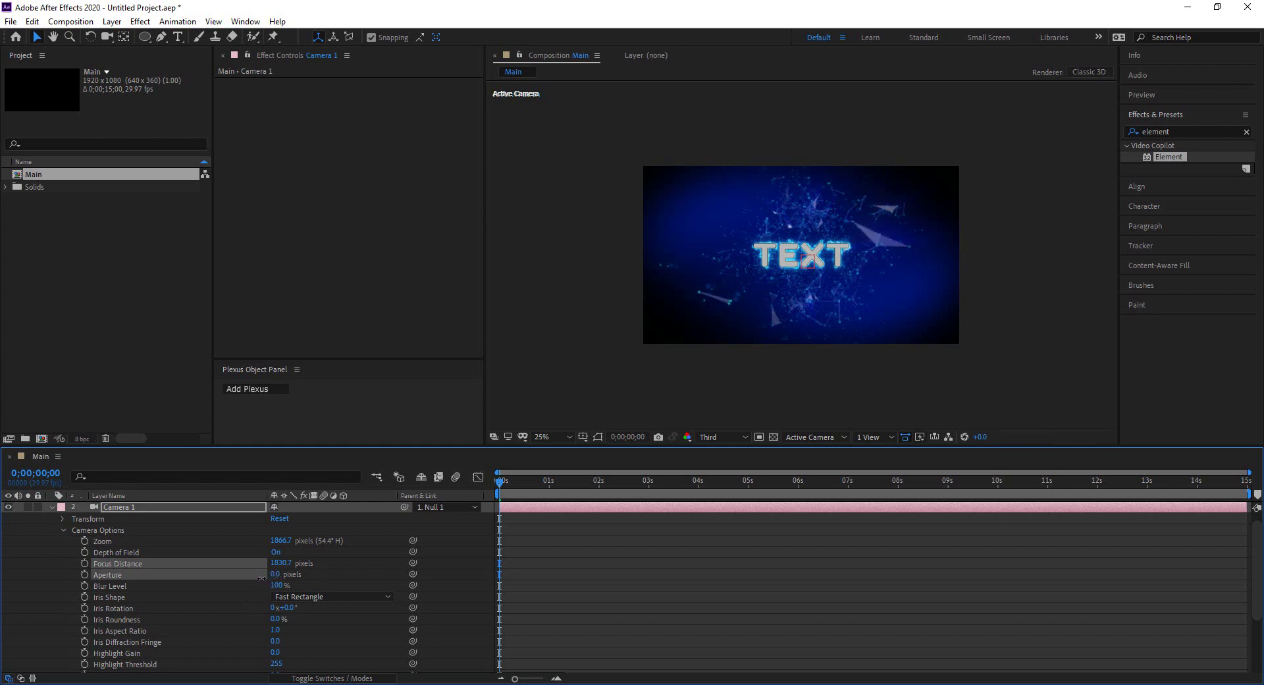
drag(262, 577, 260, 577)
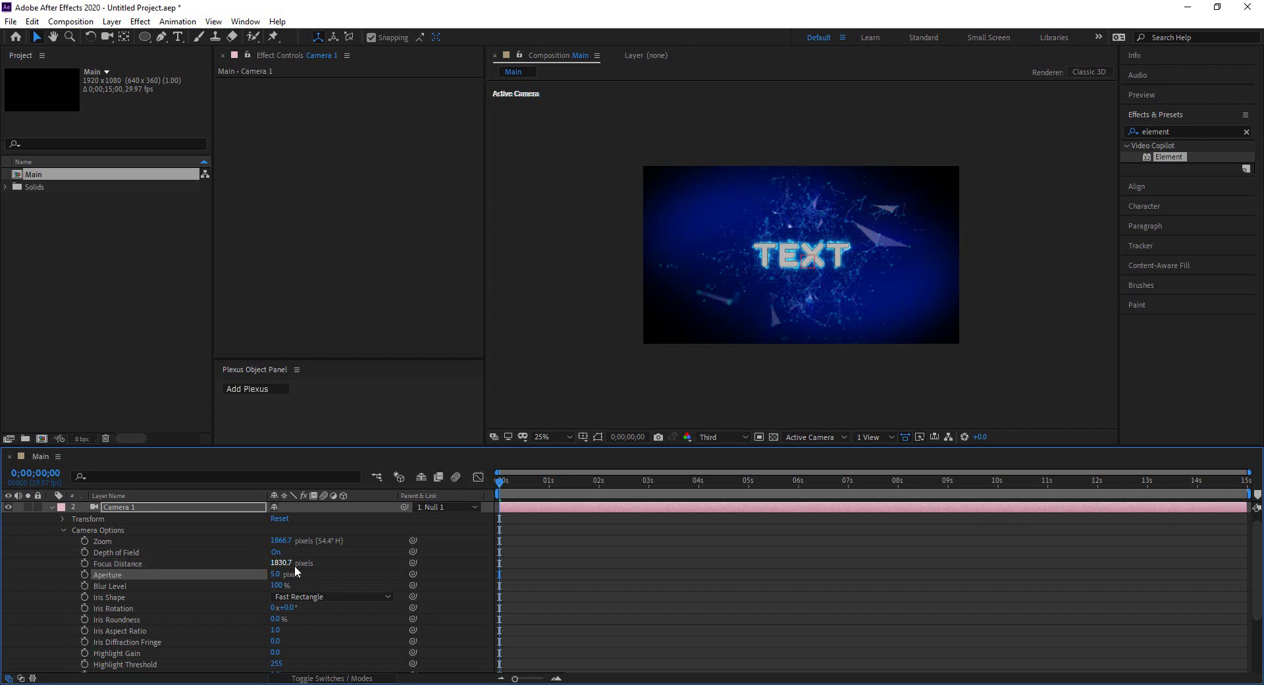
drag(272, 563, 181, 565)
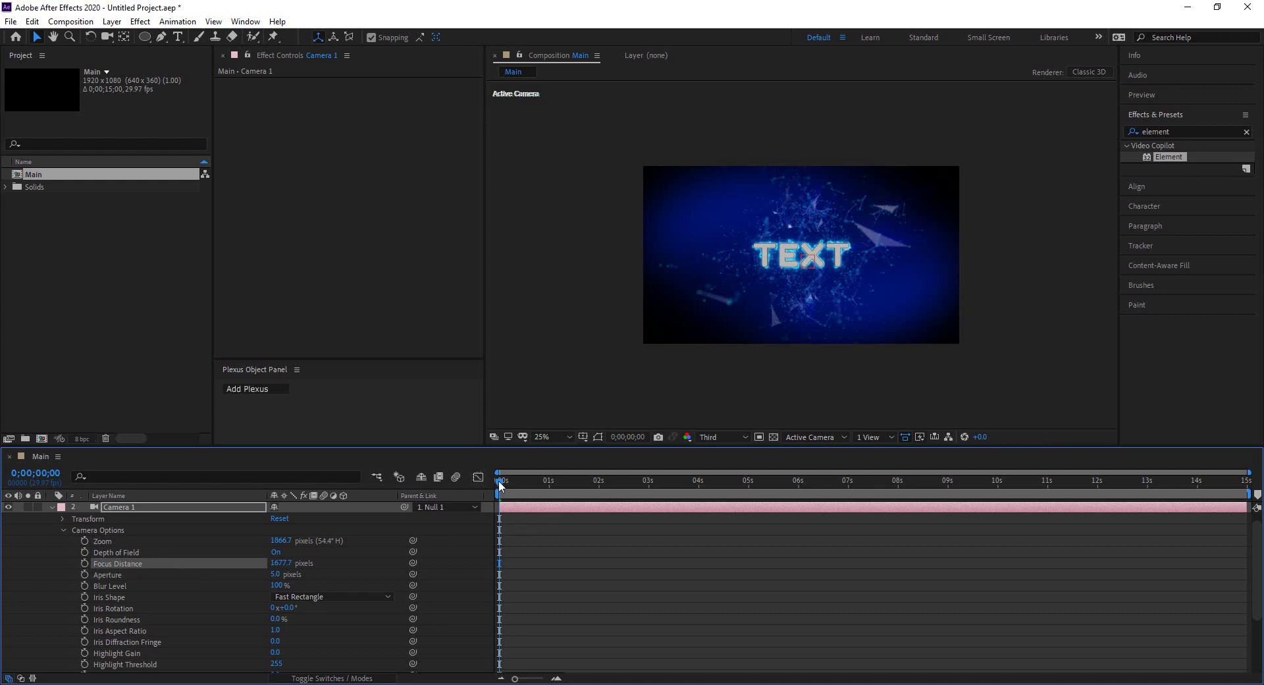
Scrub through the whole composition to check the depth-of-field blur, return to the first frame and collapse Camera 1
drag(500, 485, 1246, 480)
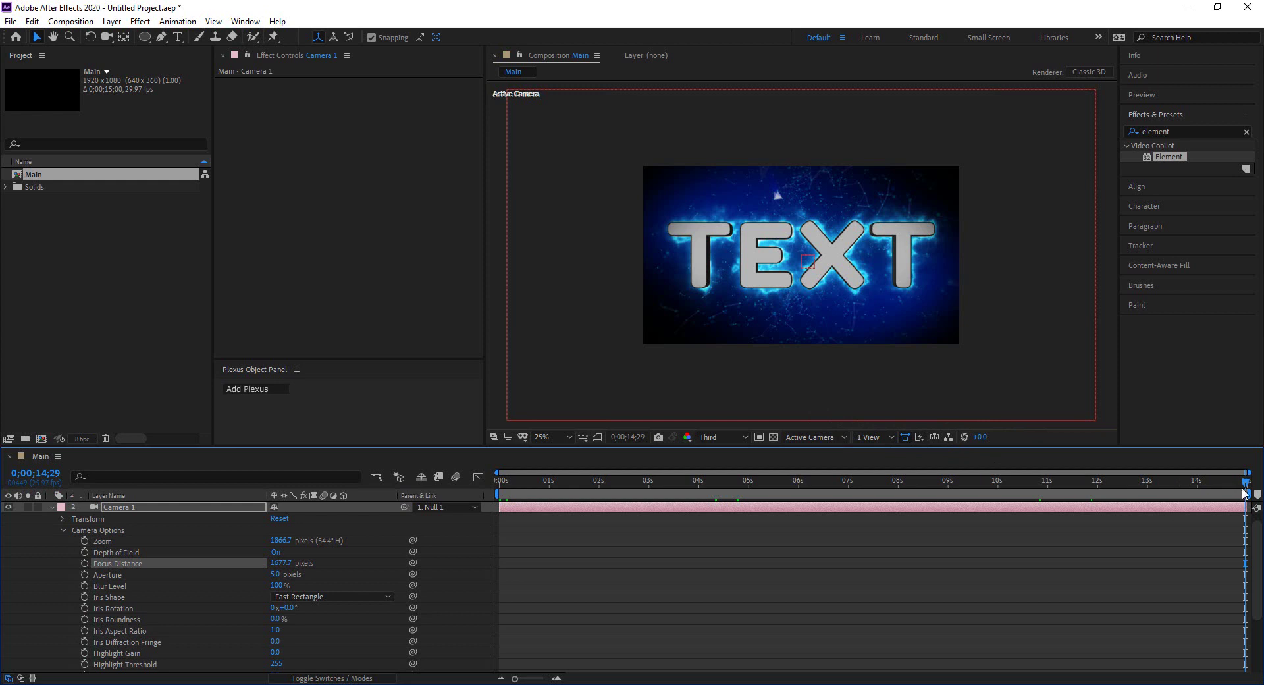
drag(1245, 487, 457, 540)
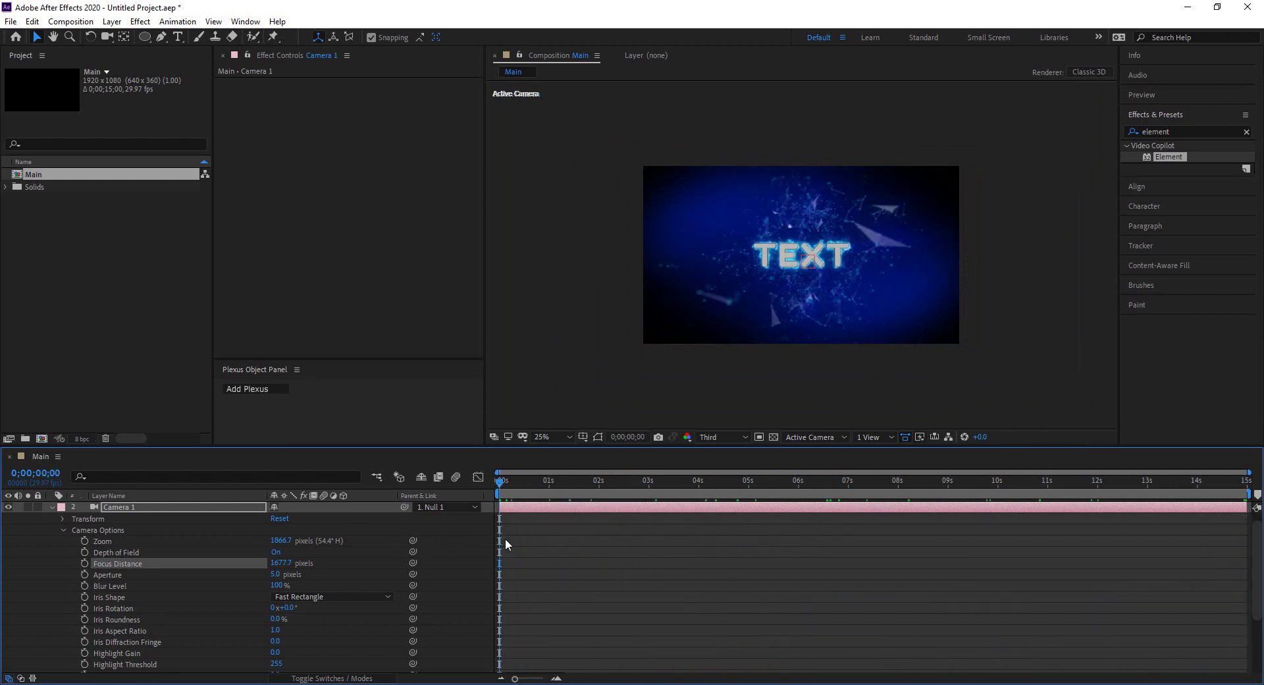
click(52, 507)
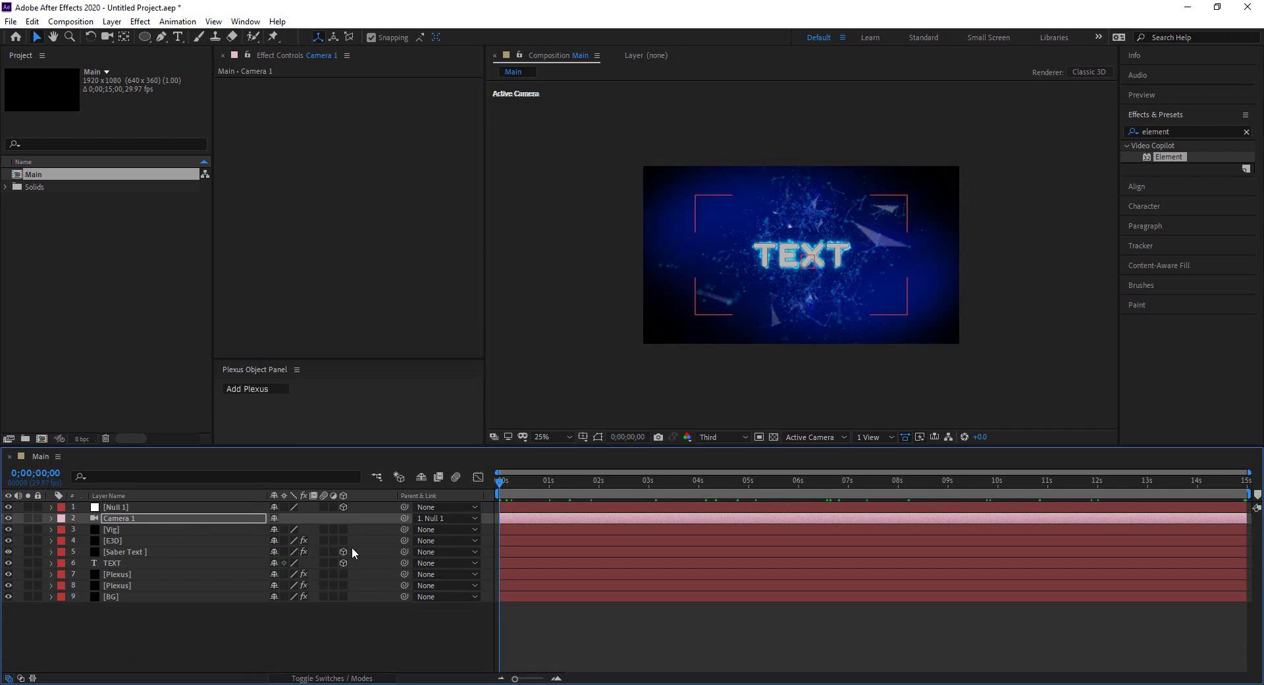